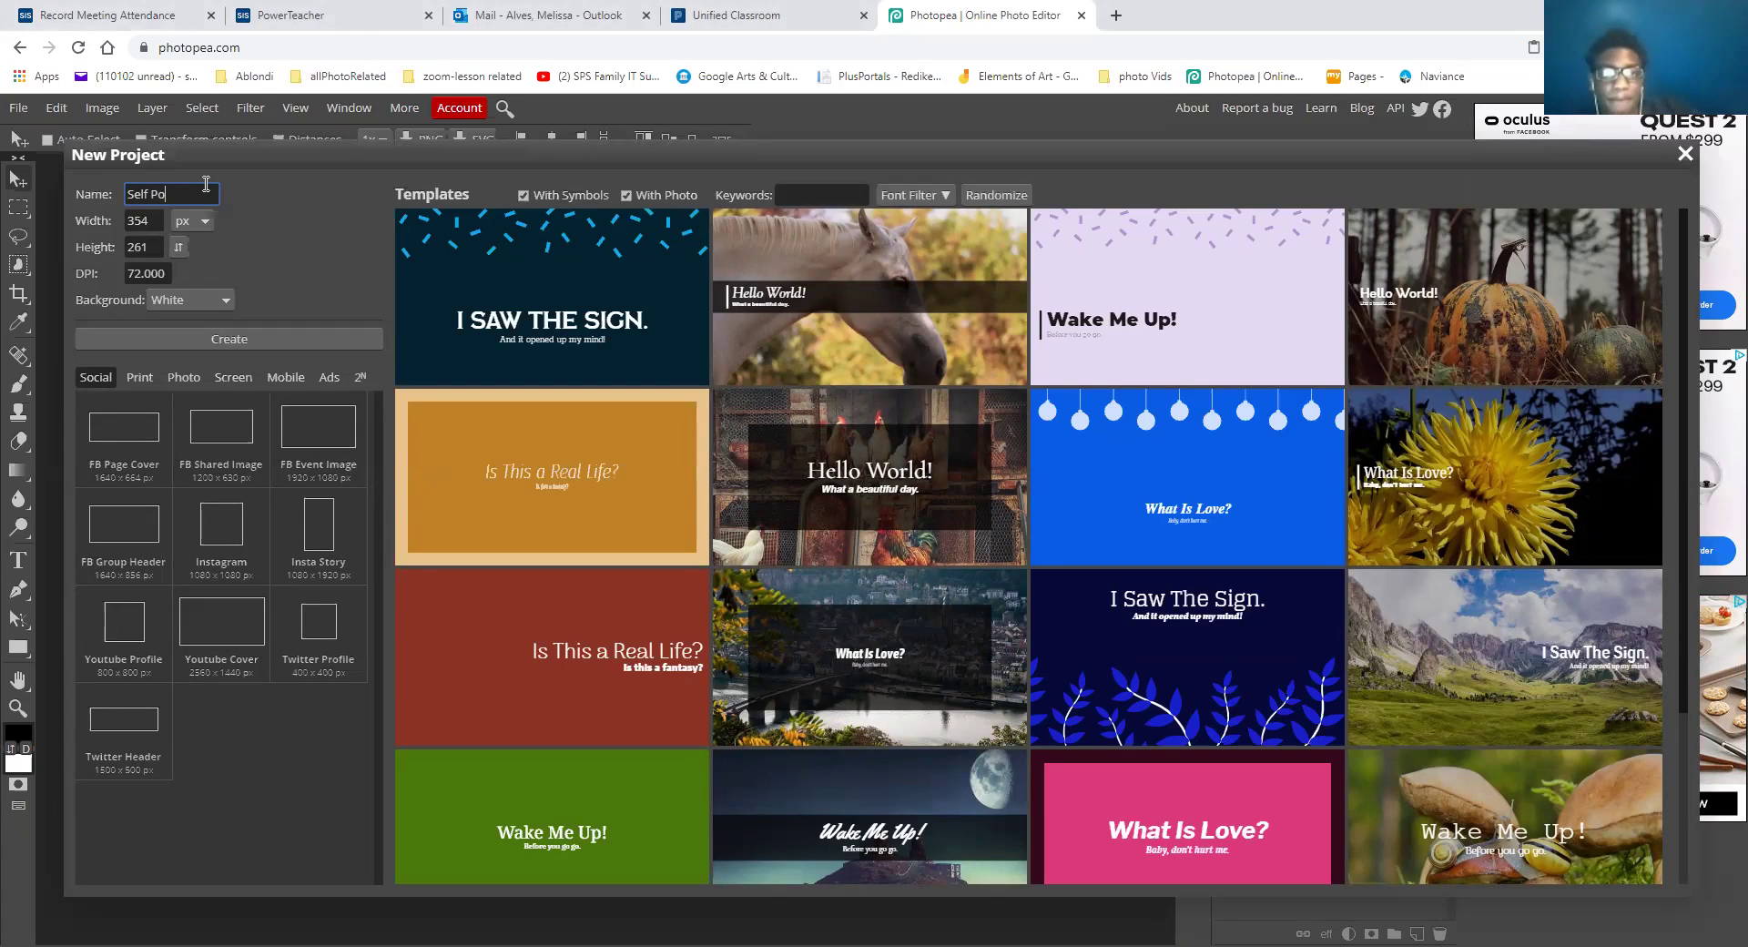
Complete the new project's name as Self Portrait Proj 5
type("rait")
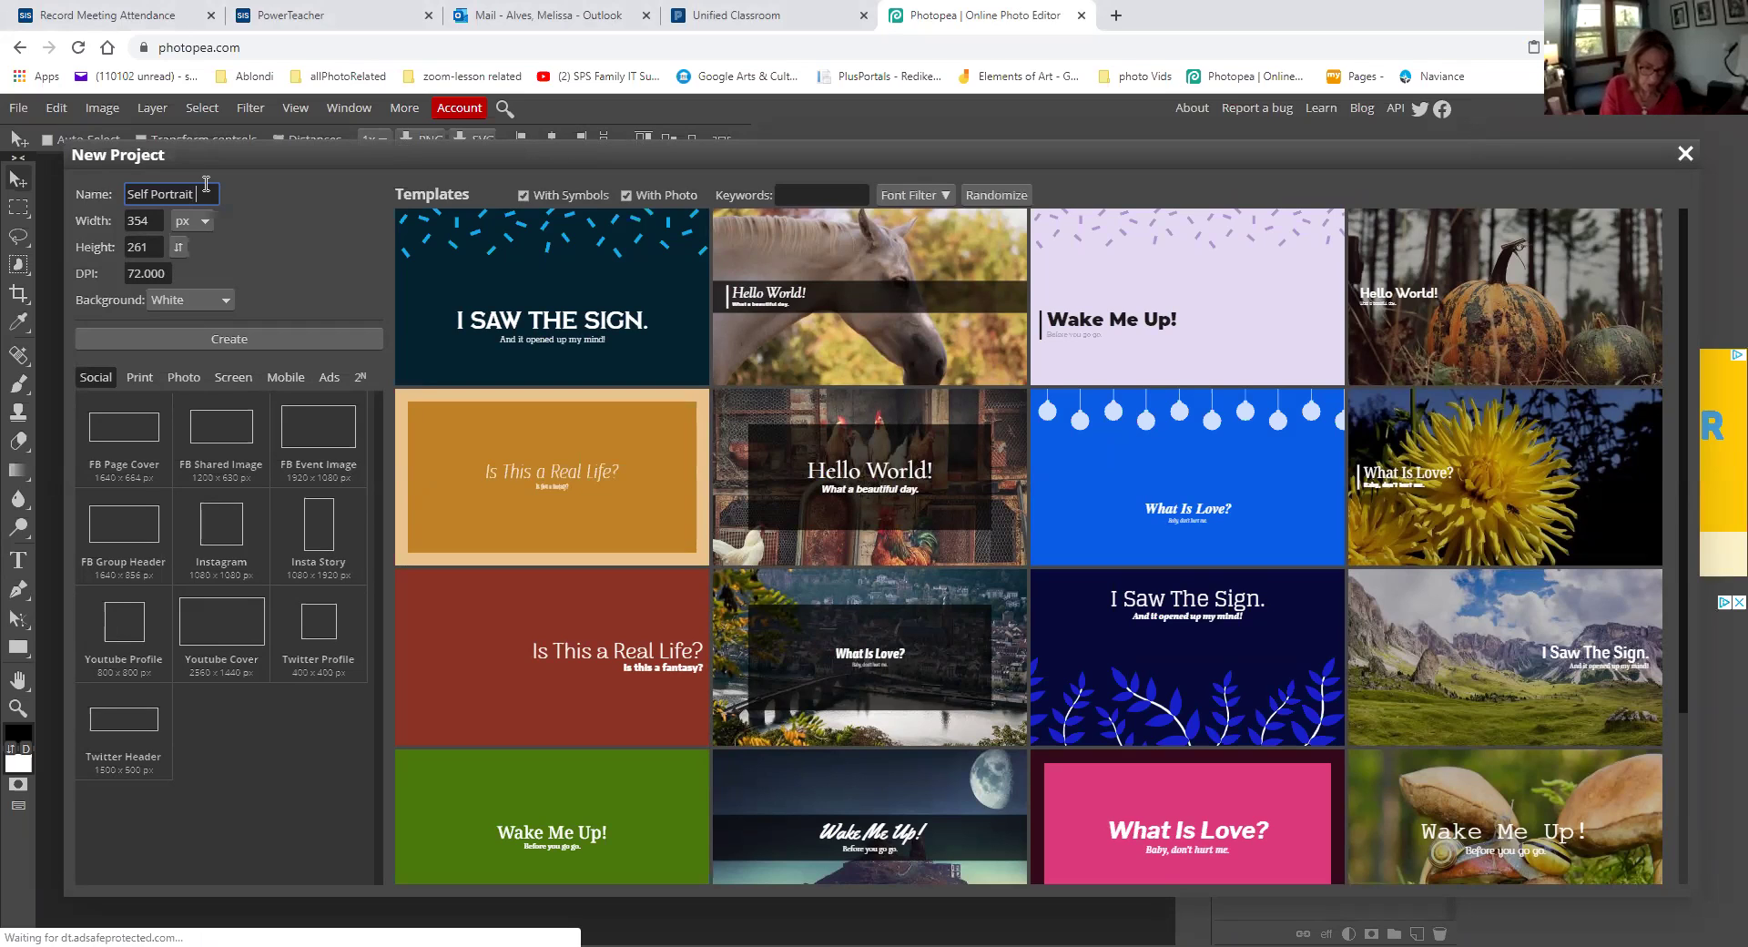
type("Proj ")
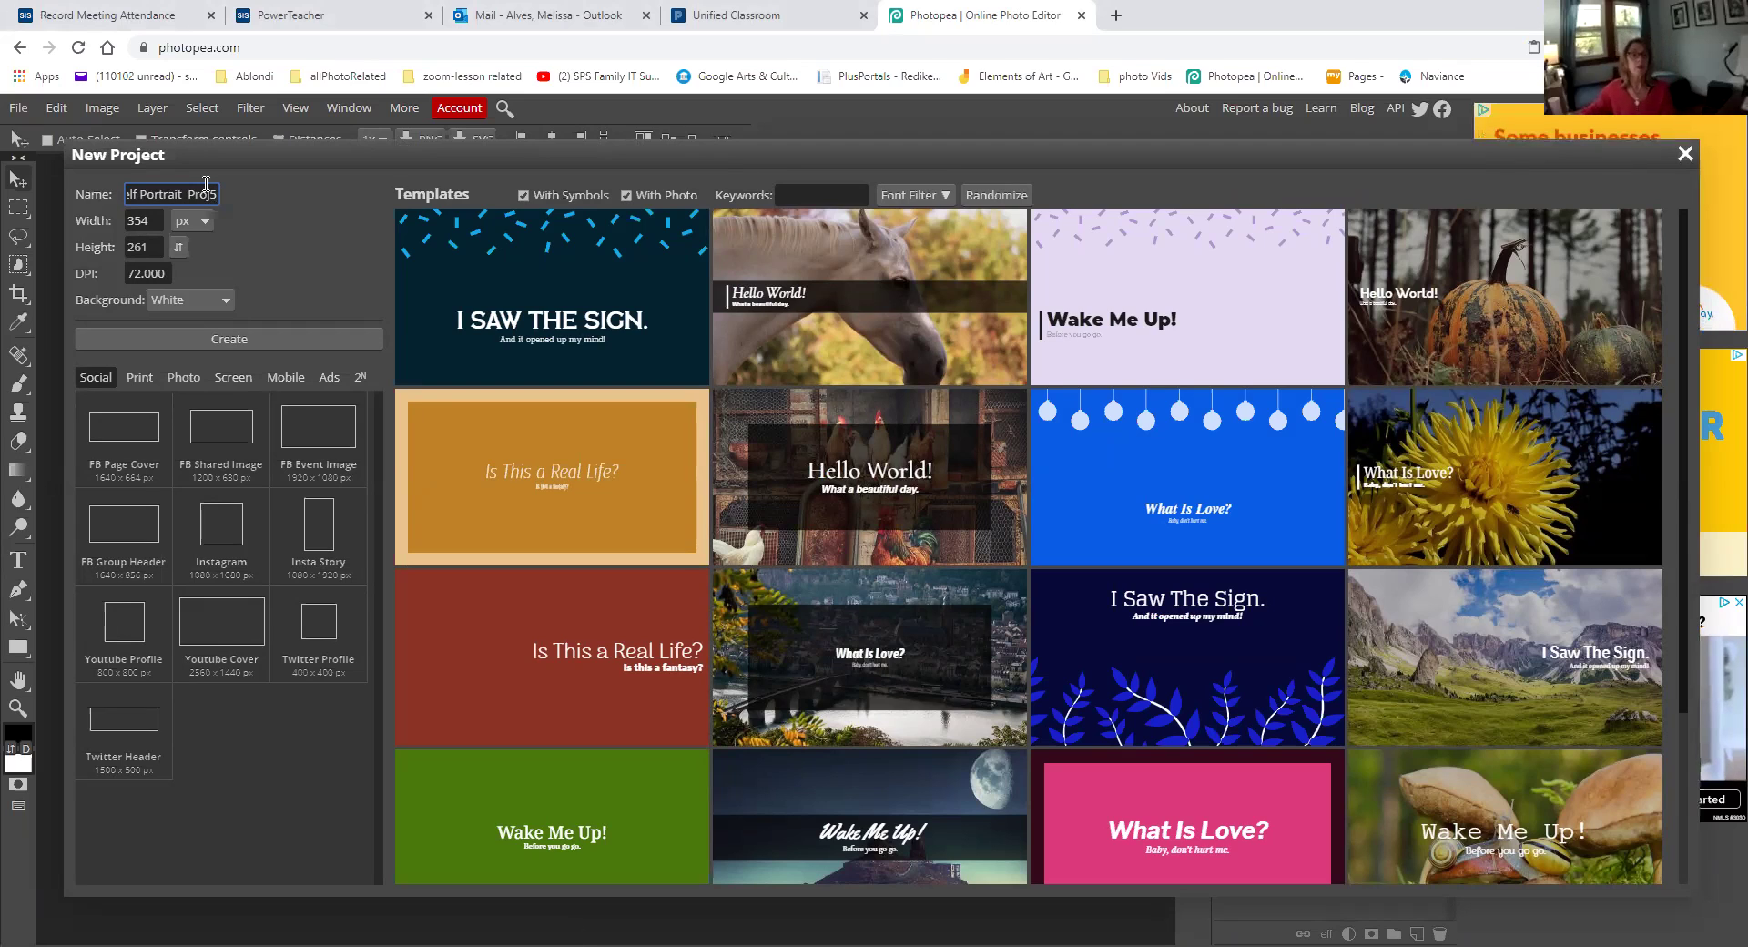
type("5")
key("Left")
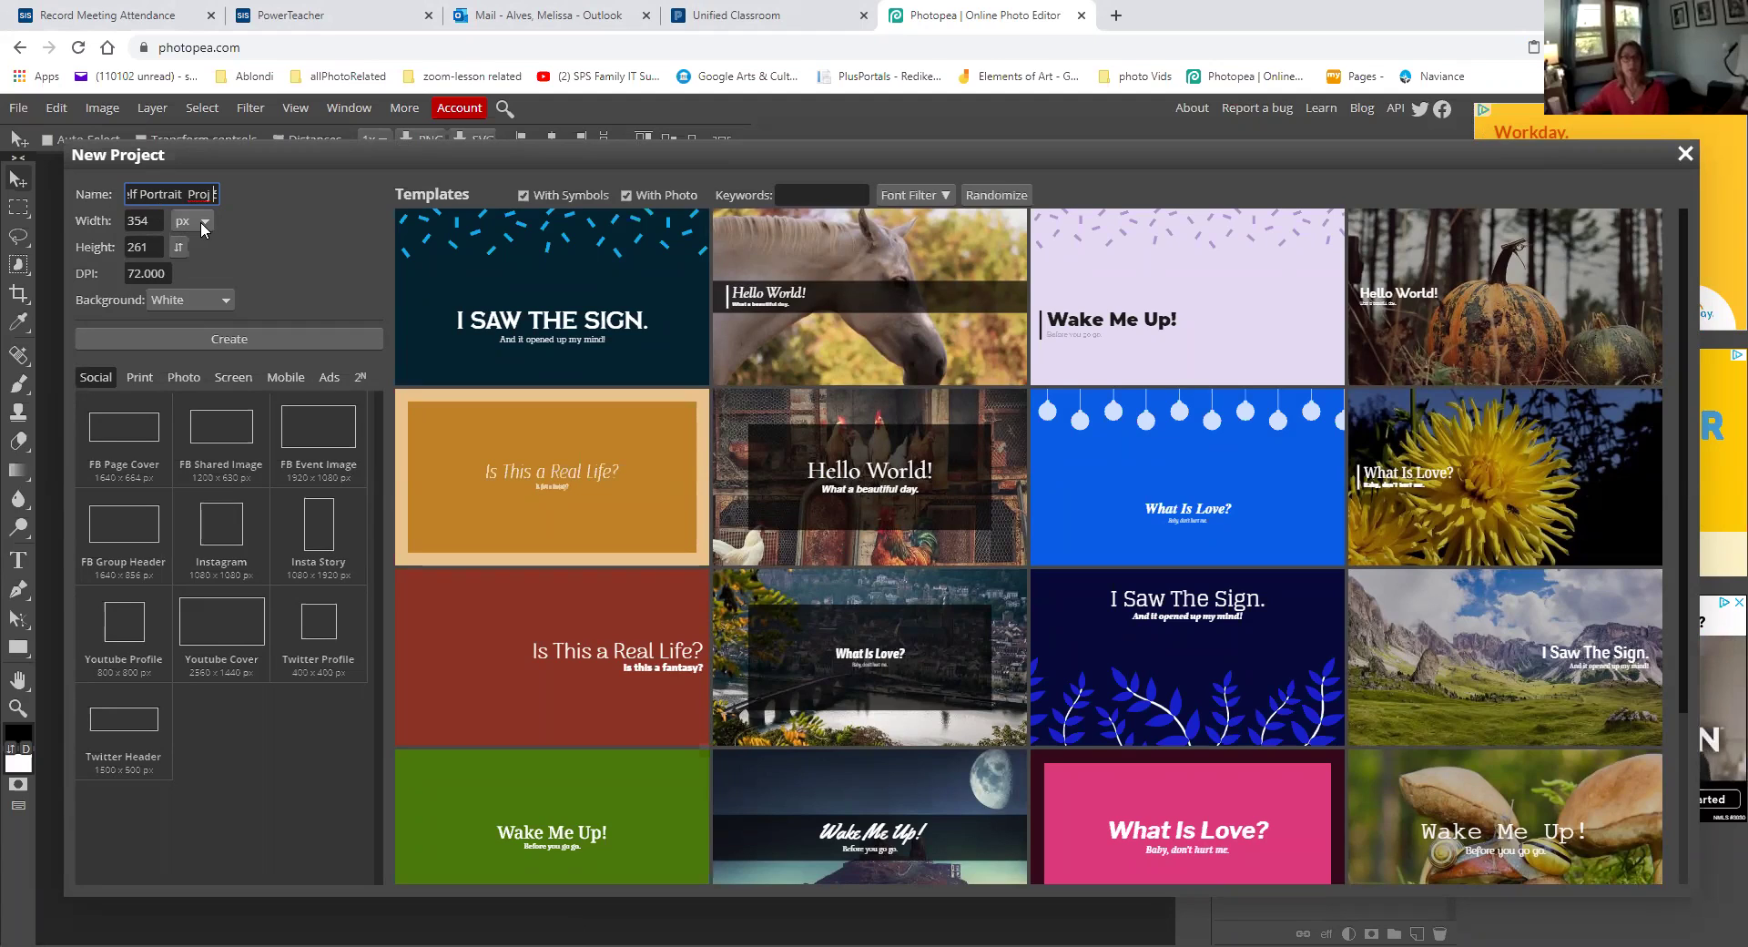
Switch the new project's units to inches and set the canvas to 8.5 wide by 11 high
left_click(203, 222)
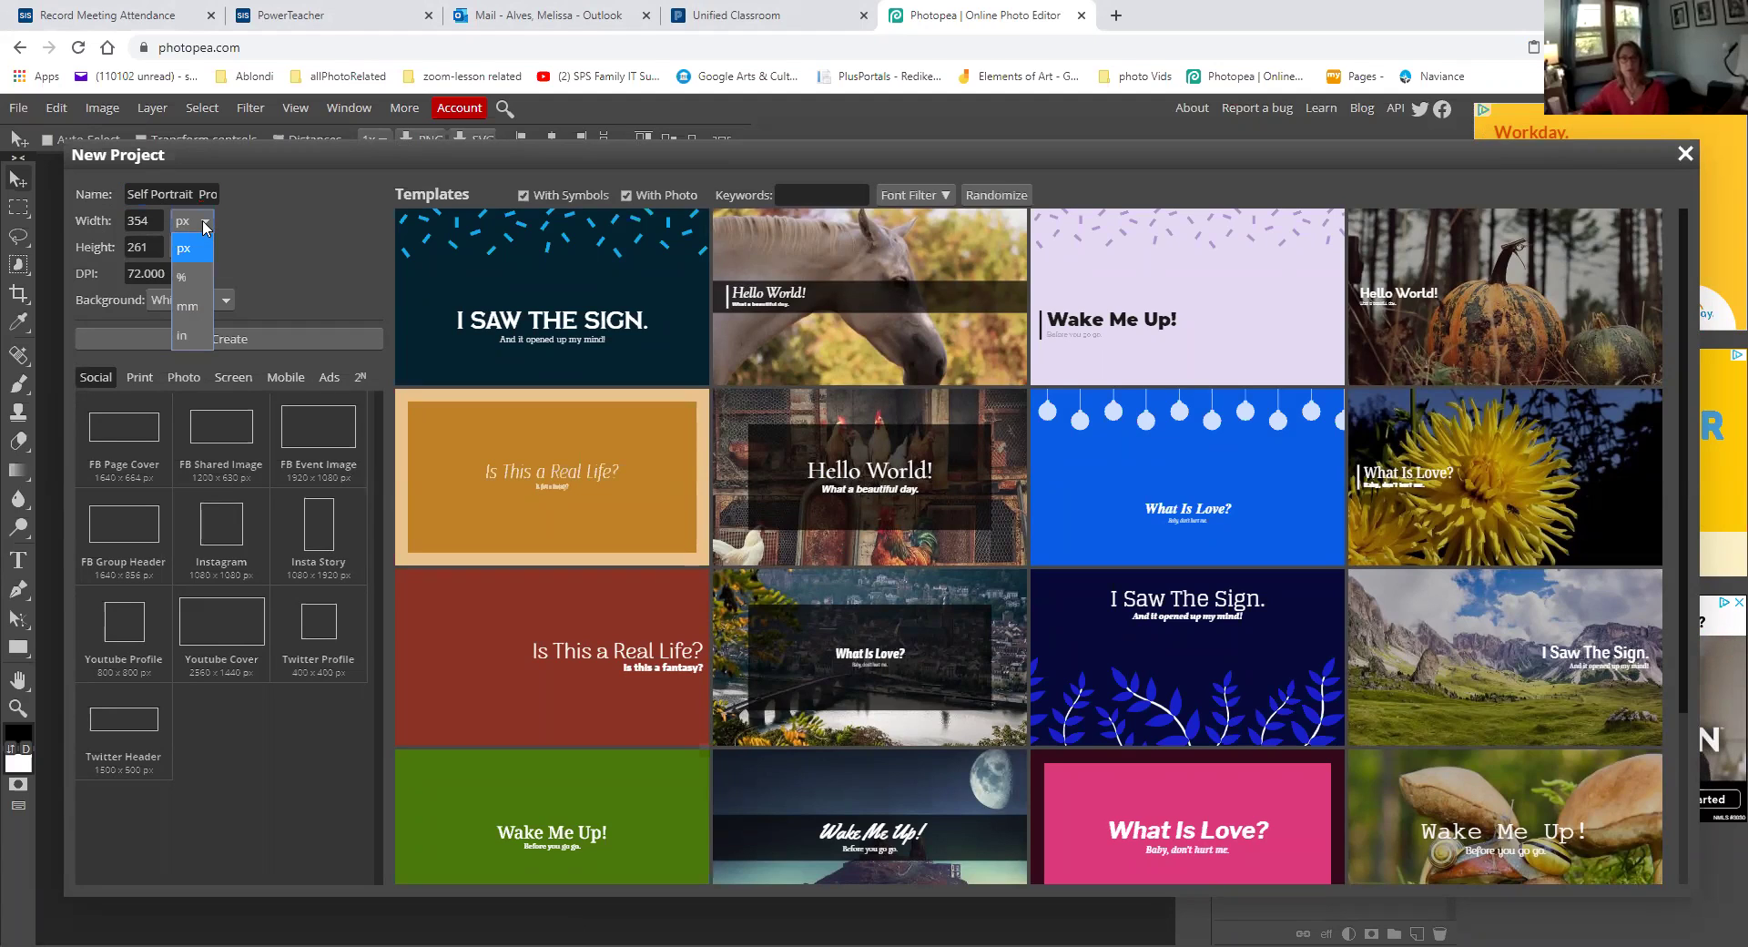
left_click(185, 336)
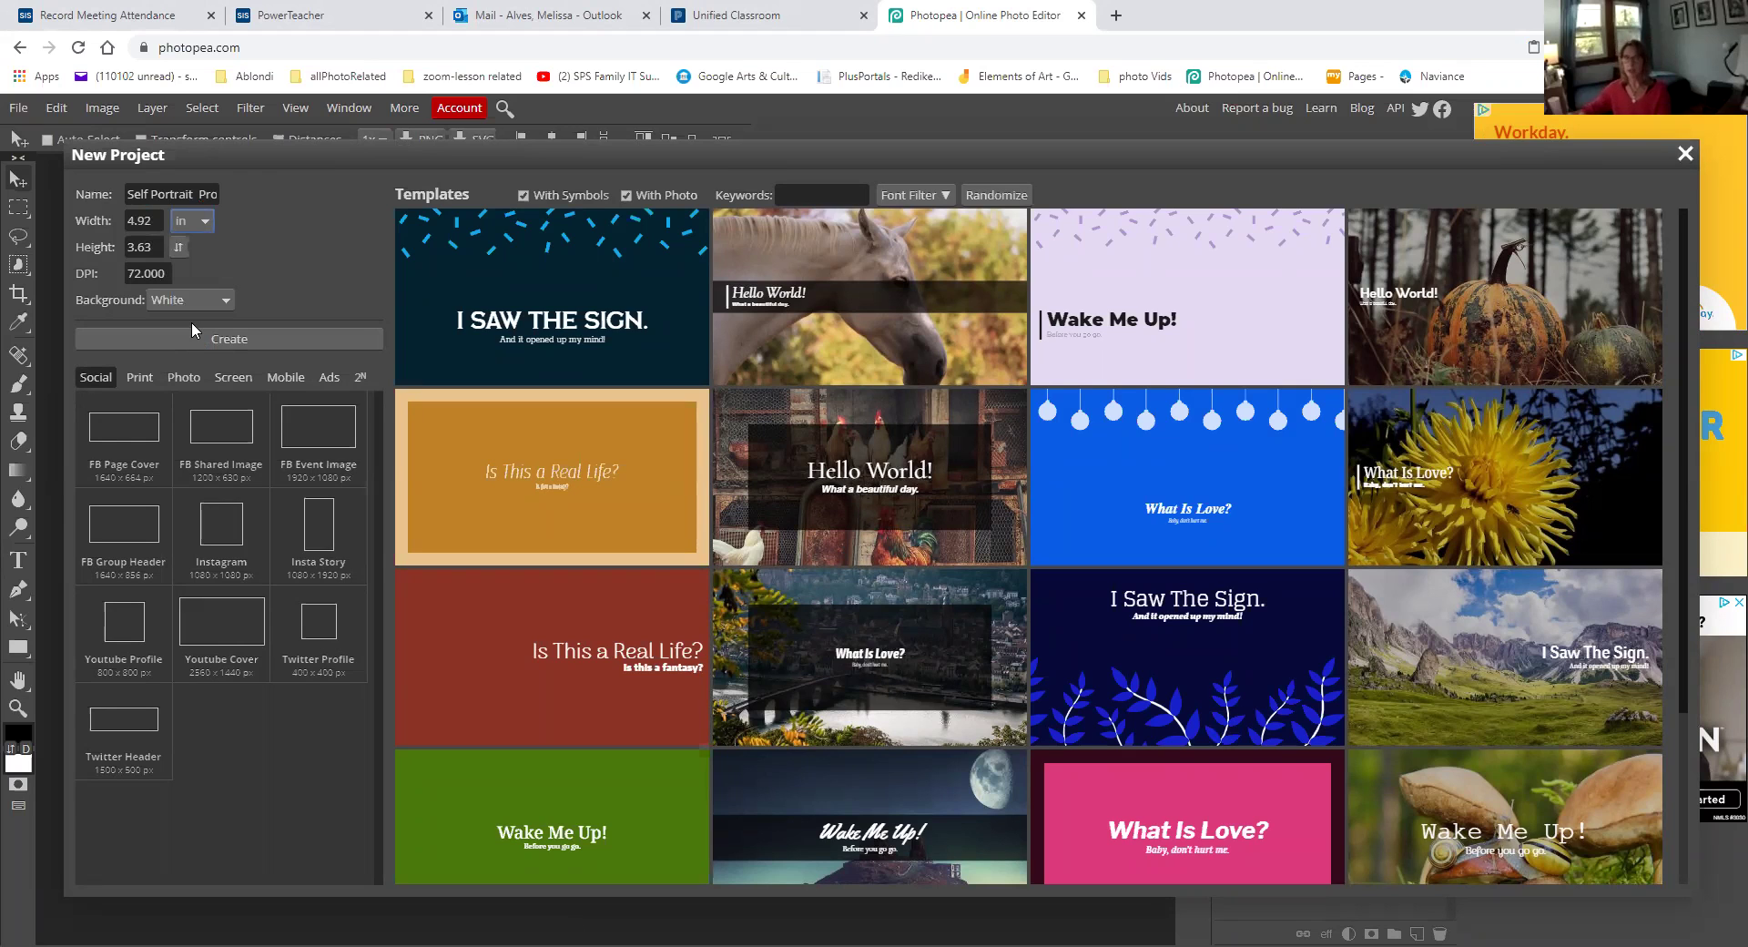
double_click(155, 218)
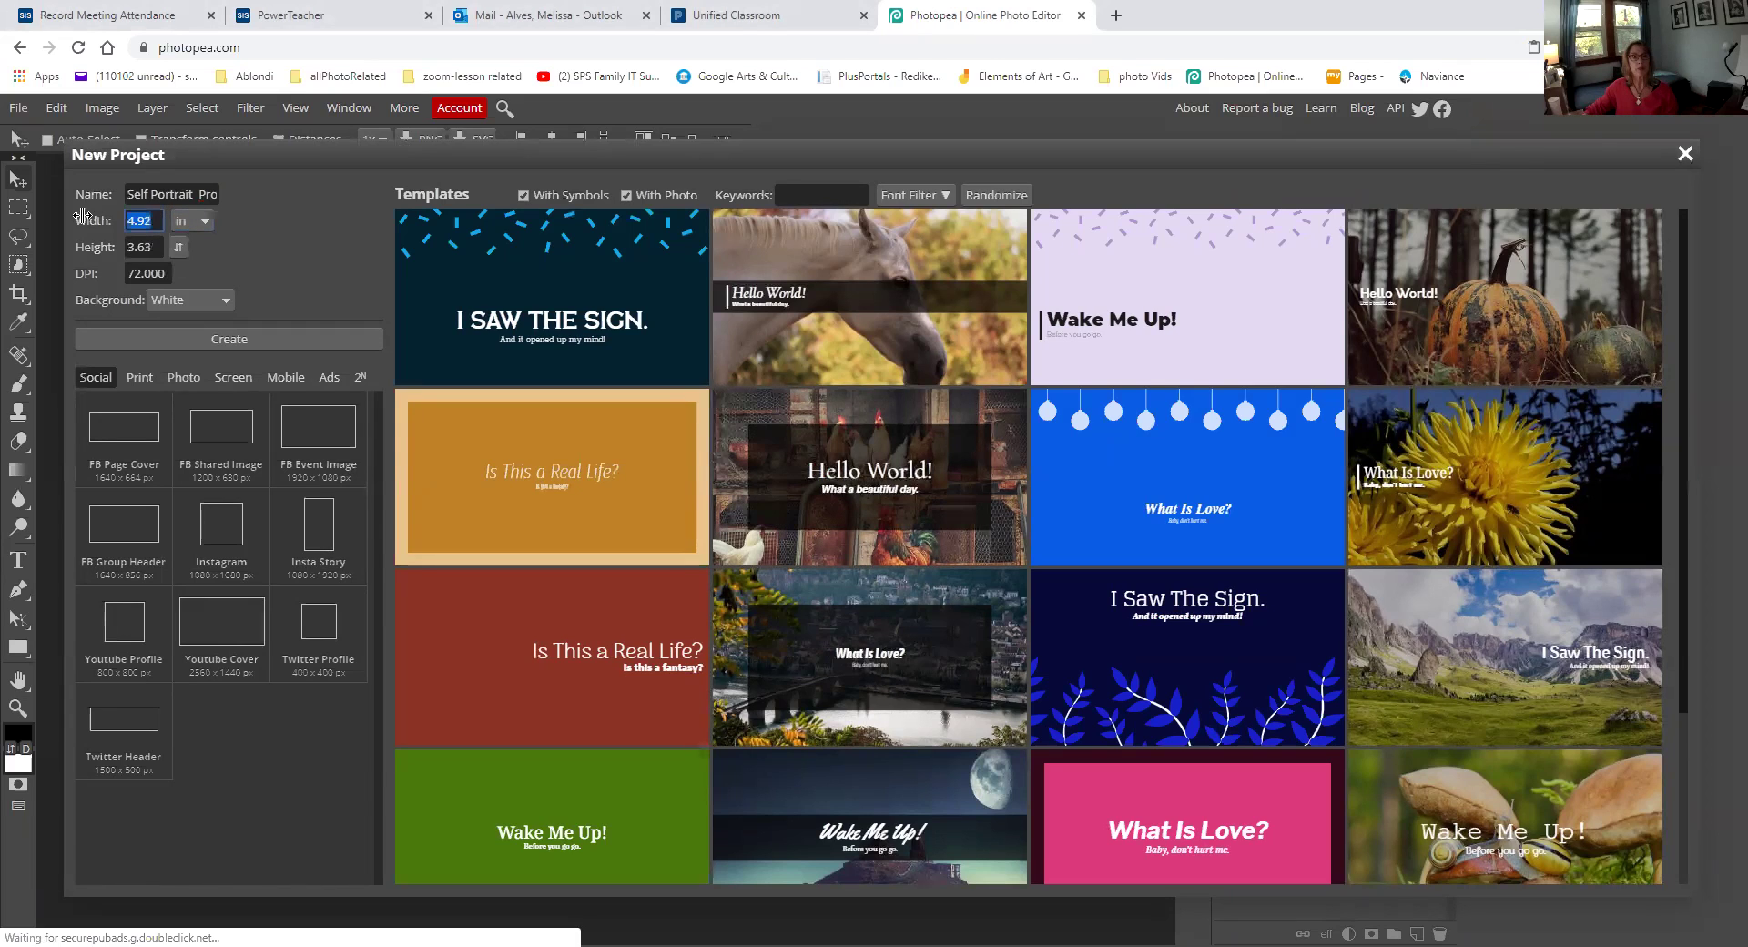
type("8.5")
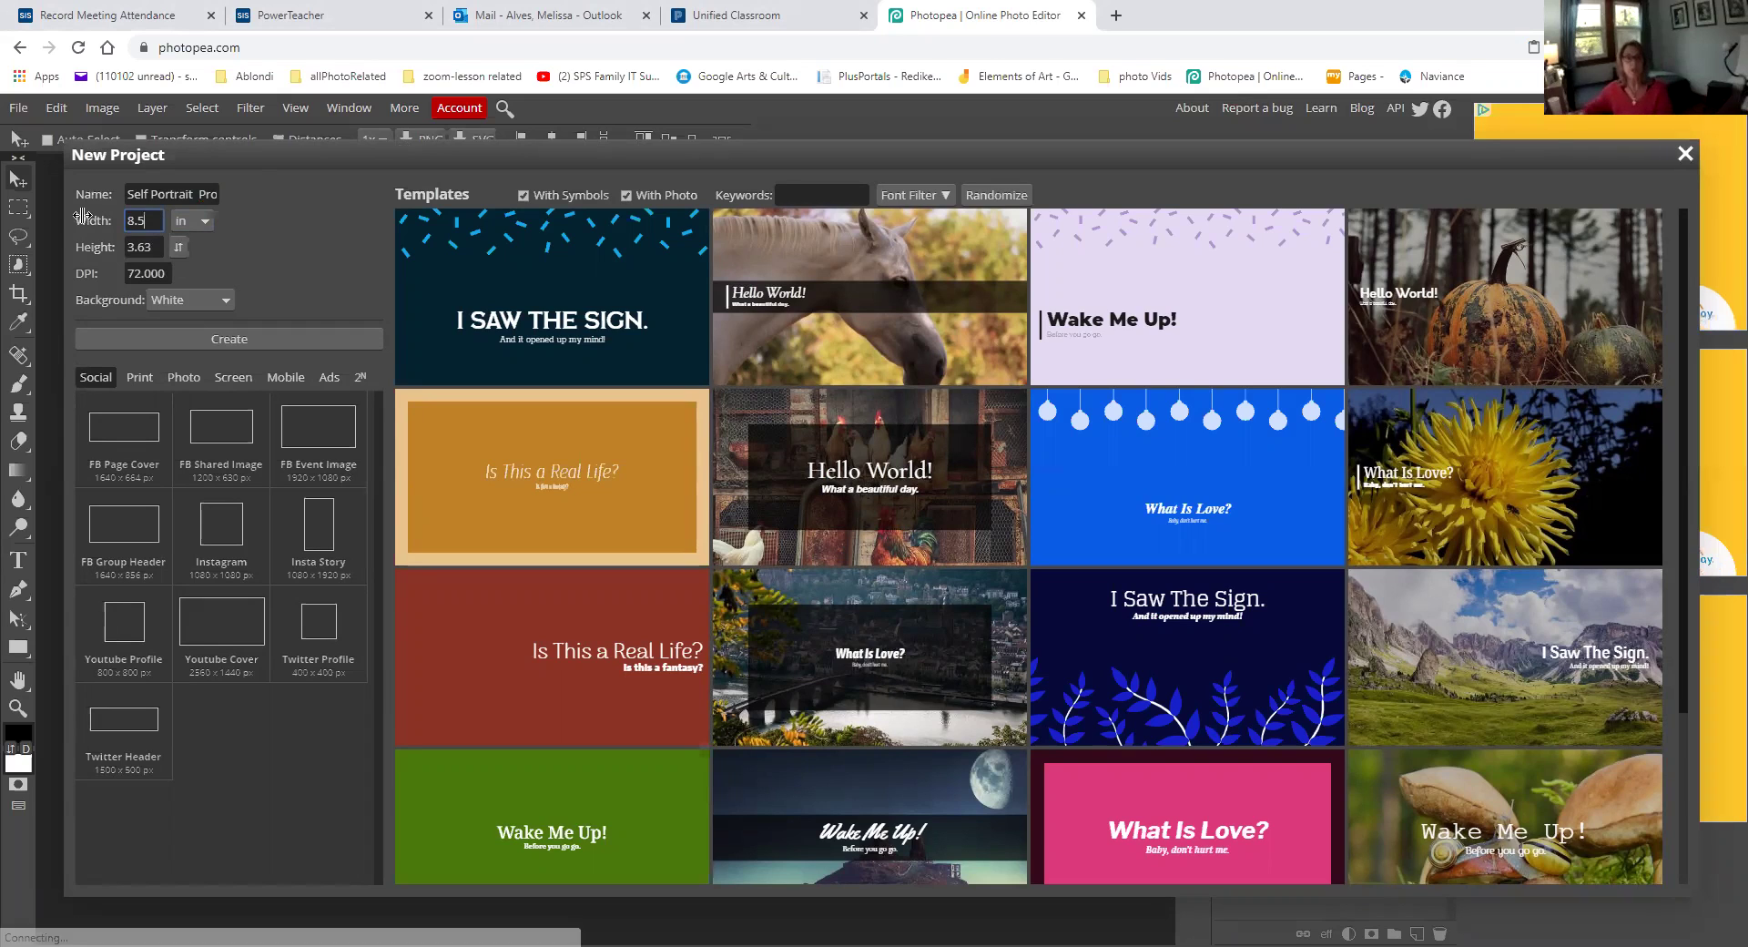
left_click(164, 247)
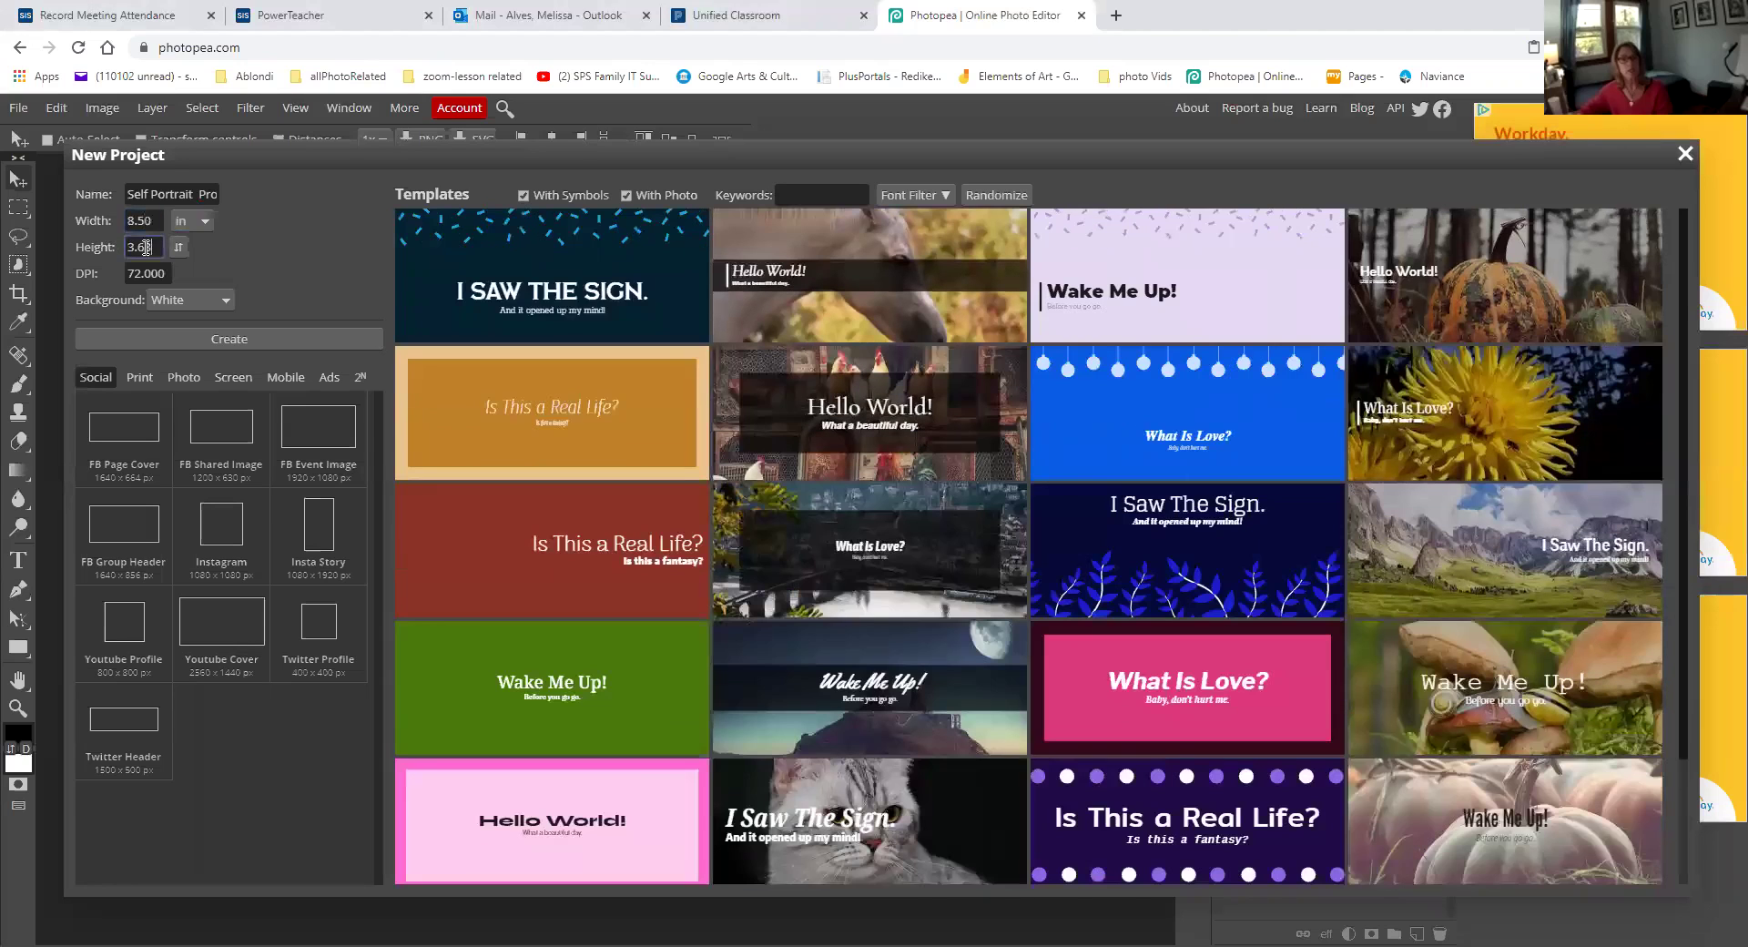
type("11")
Choose a transparent background for the project and create it
left_click(222, 299)
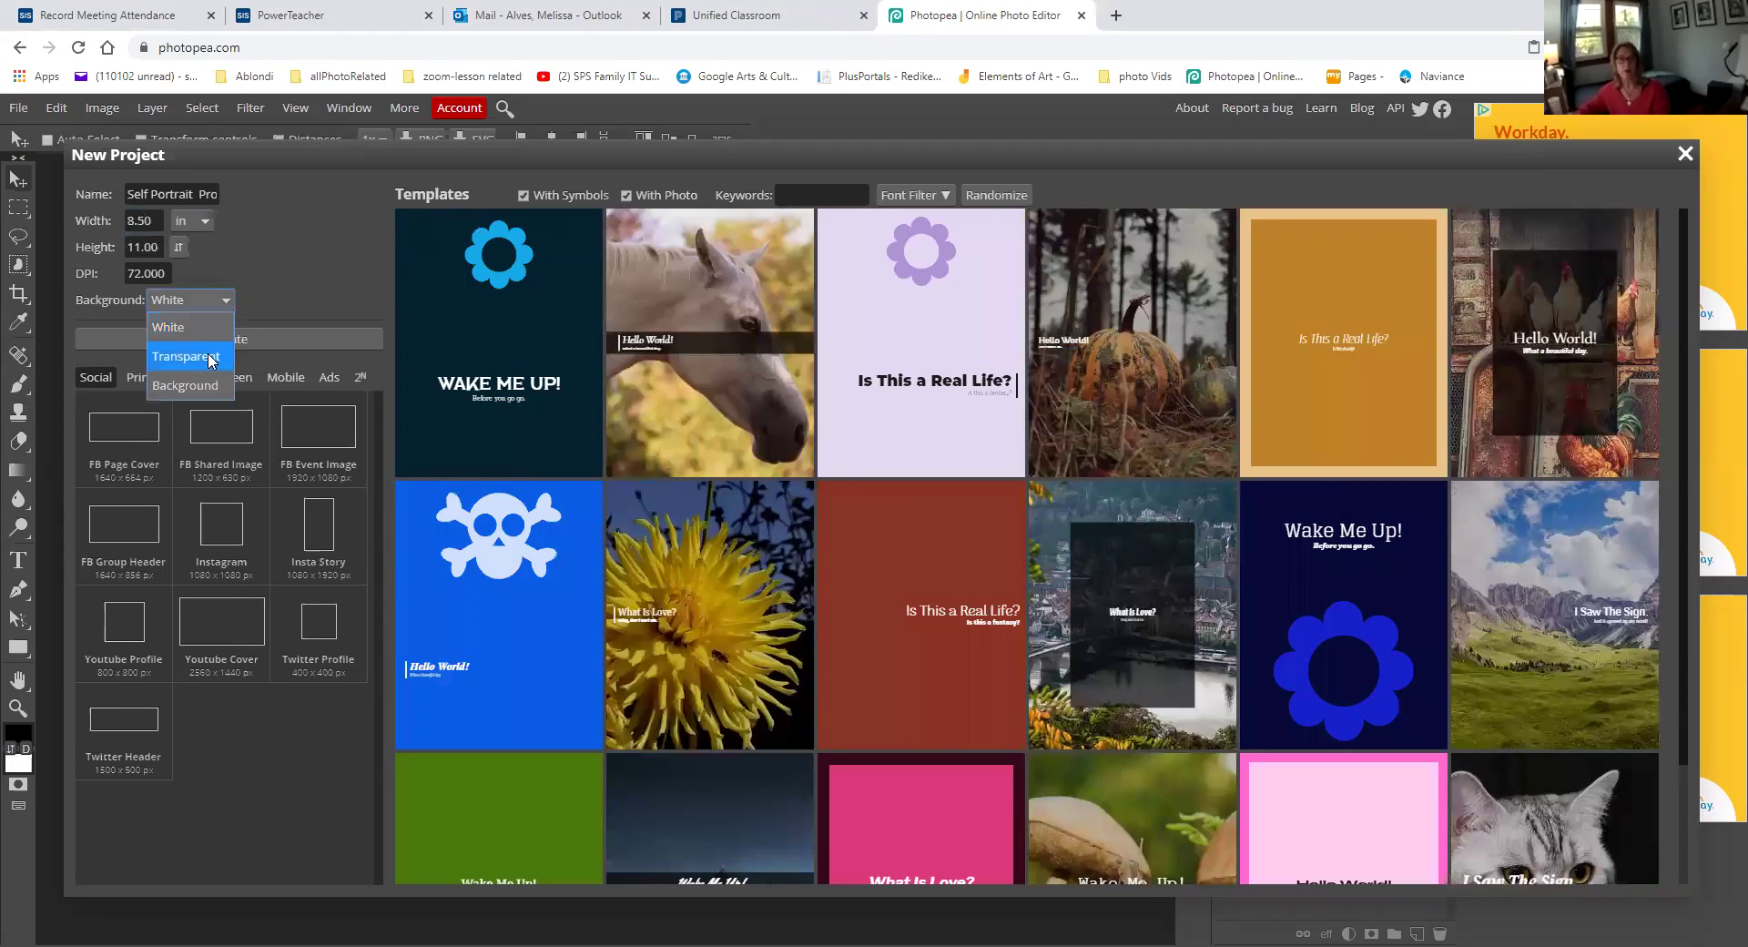
left_click(207, 353)
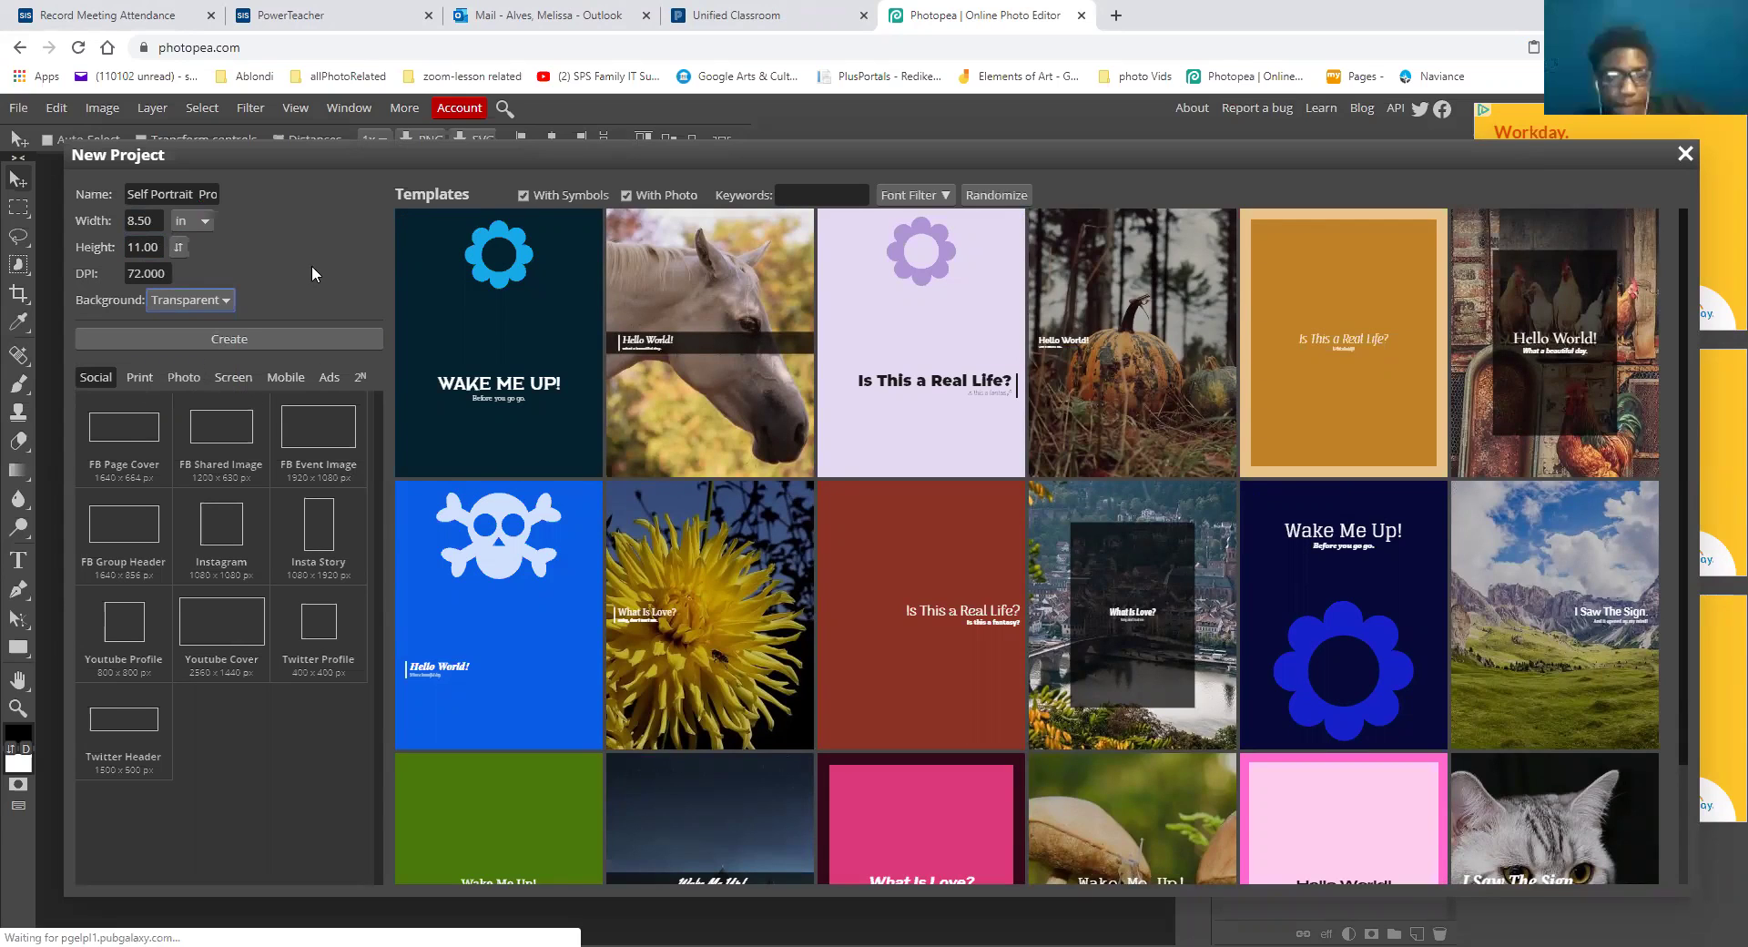
left_click(236, 337)
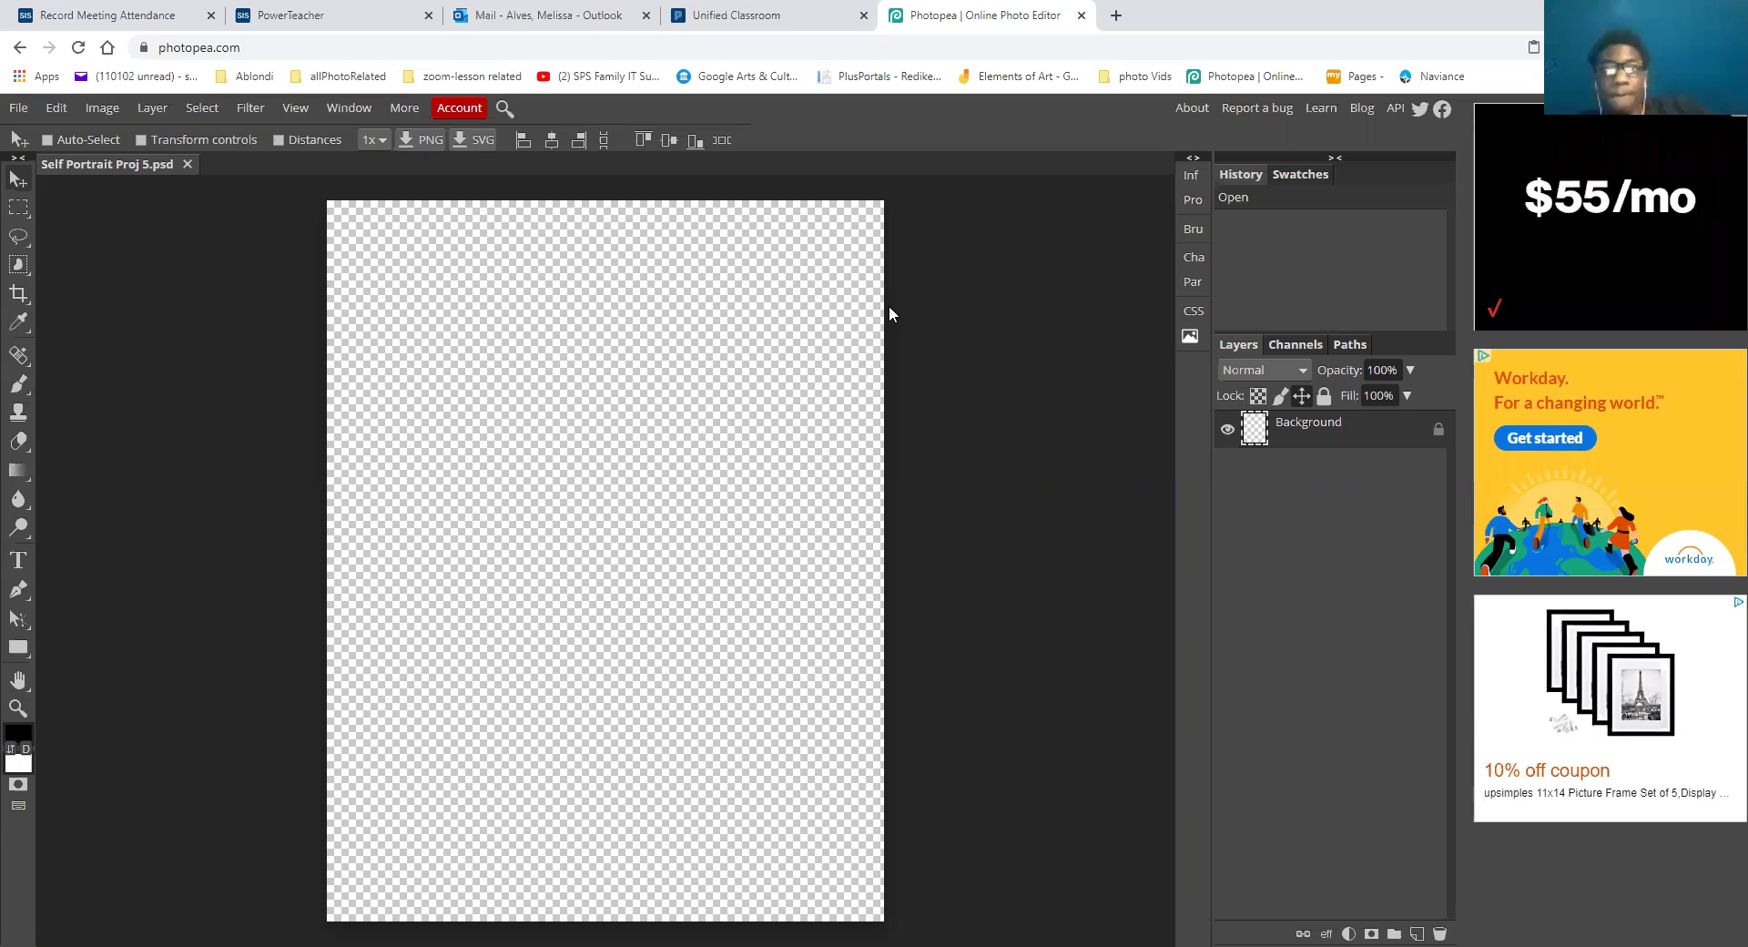
Make an upright ellipse selection about 367 by 545 px for the head and shift it toward the canvas centre
left_click_drag(23, 212, 86, 223)
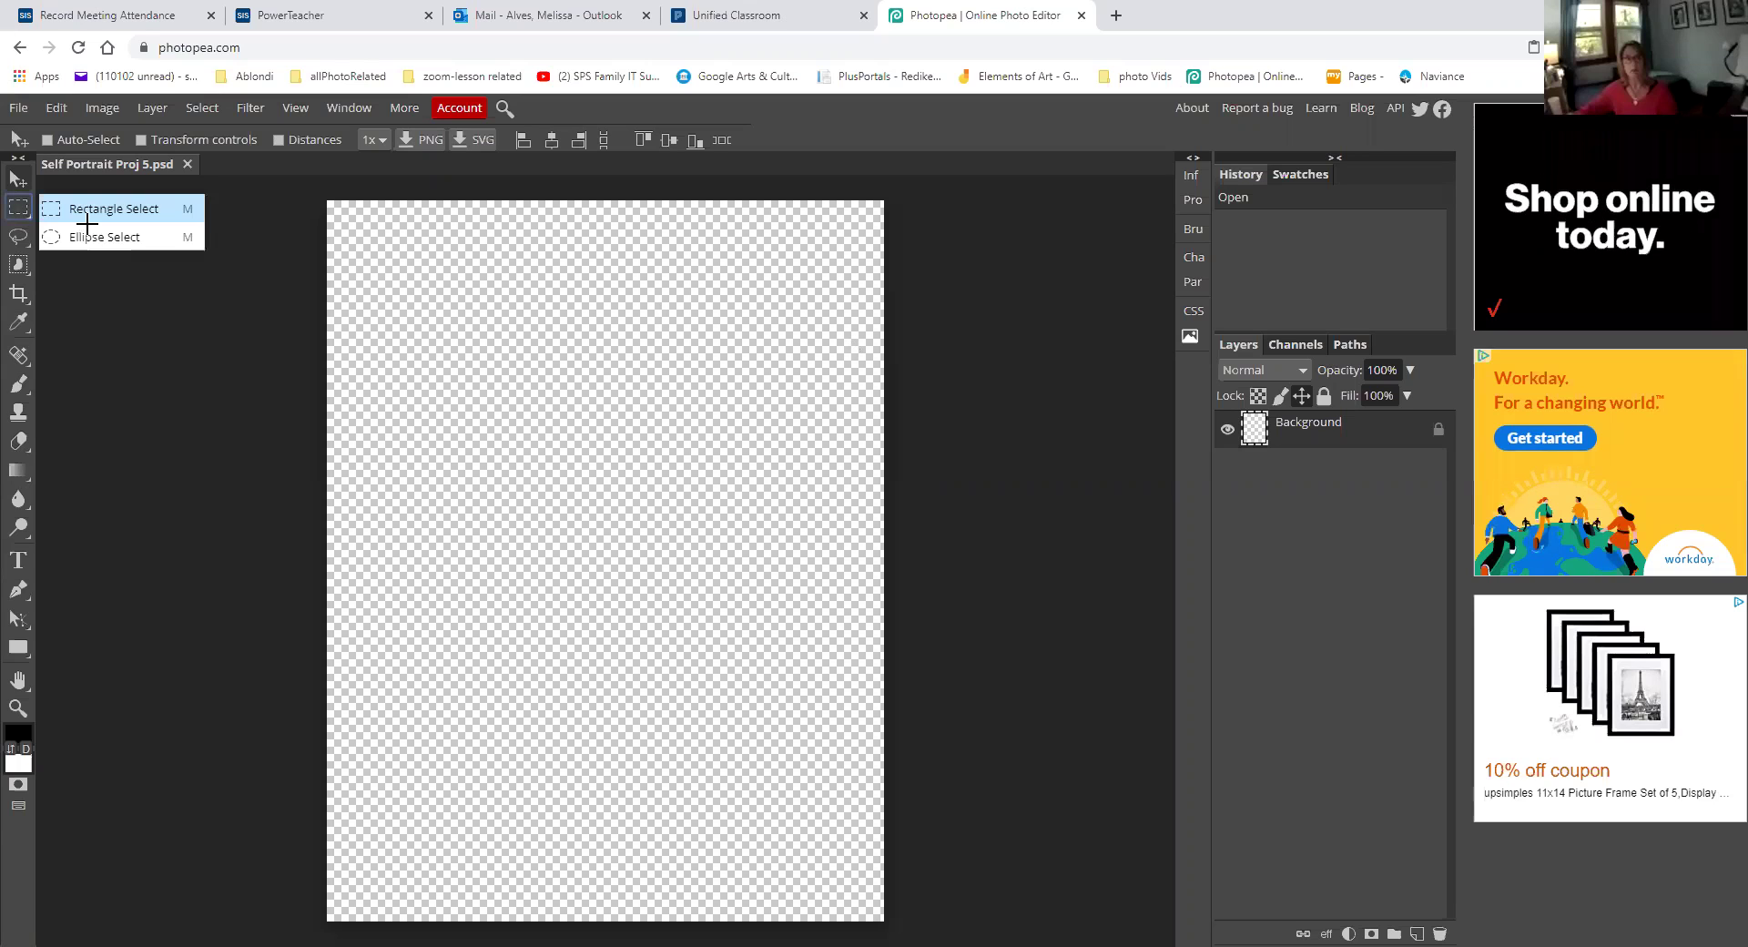
left_click(87, 236)
left_click_drag(714, 724, 749, 804)
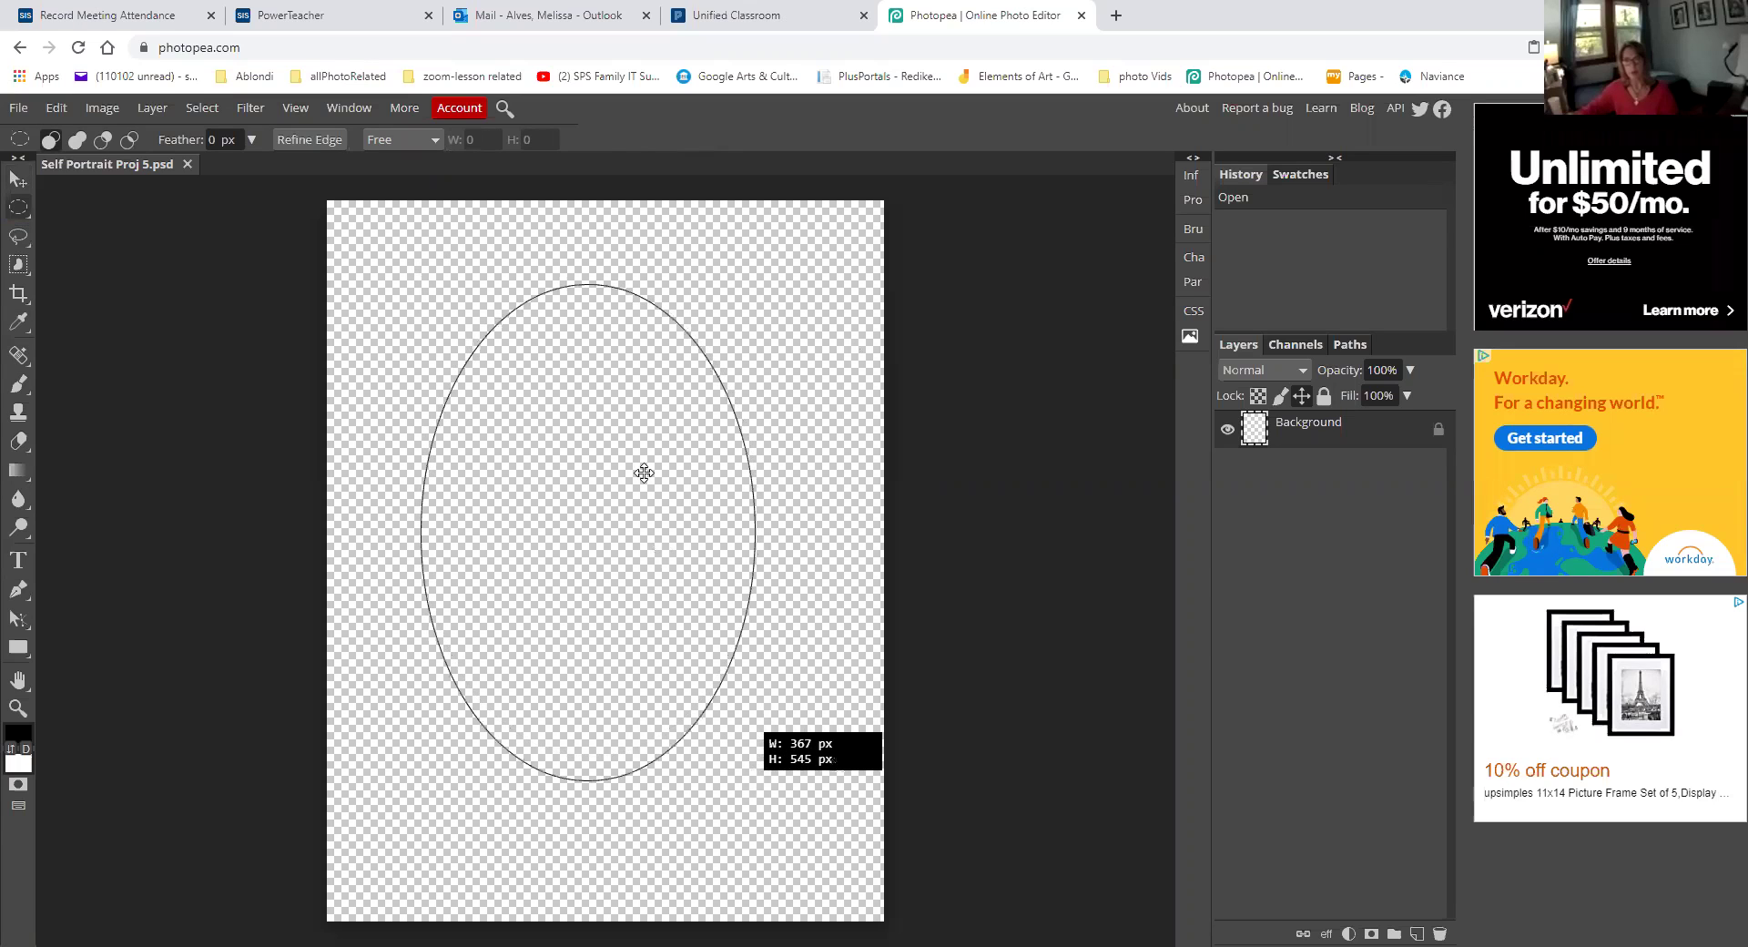
left_click_drag(671, 465, 675, 474)
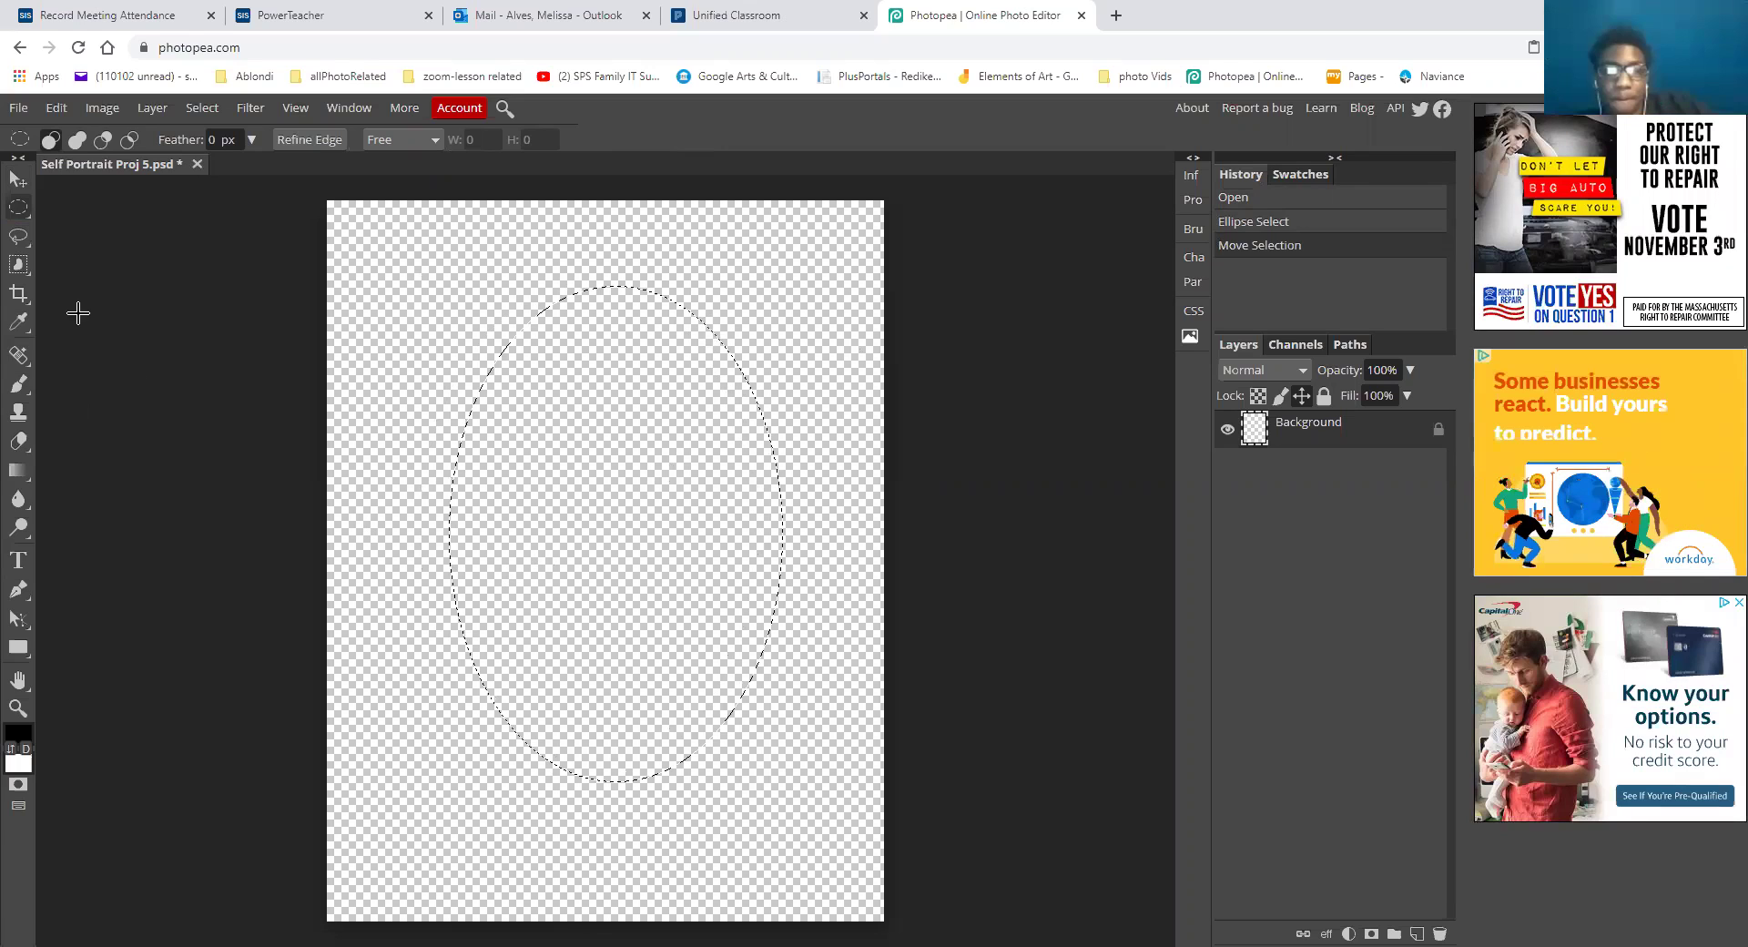
Subtract freehand Lasso areas from the lower left and lower right of the ellipse selection to form a tapered jaw
left_click(20, 240)
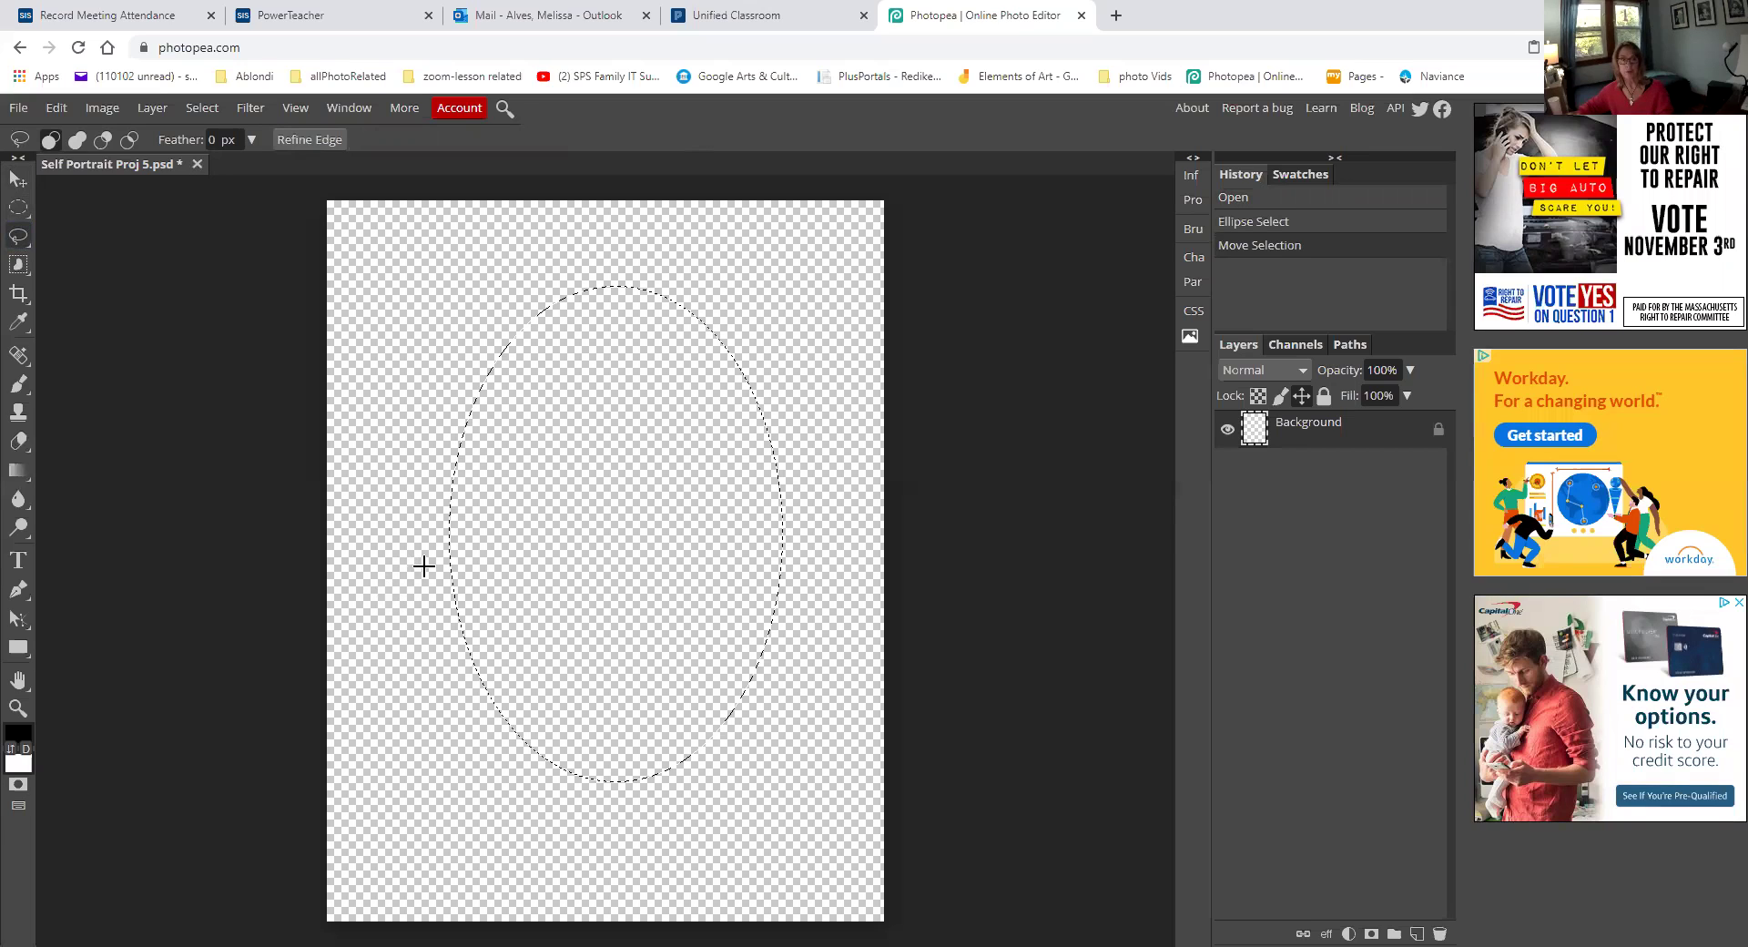
key("alt")
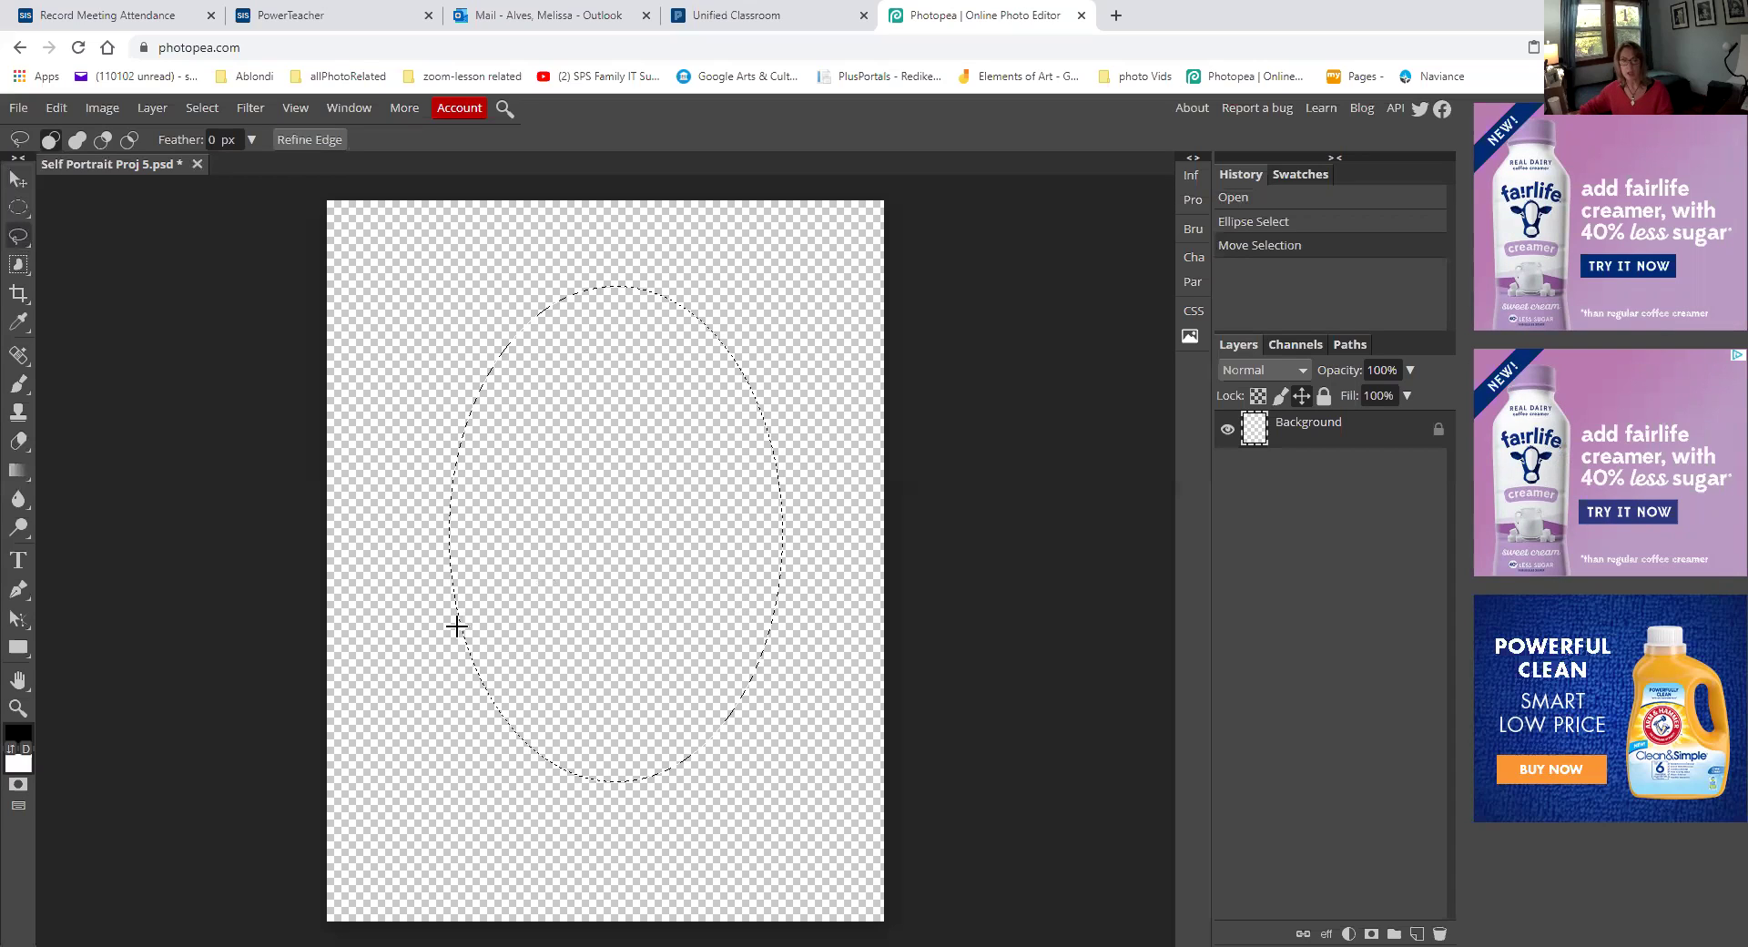
key("alt")
mouse_move(463, 641)
left_mouse_down()
mouse_move(489, 791)
mouse_move(556, 783)
left_mouse_up()
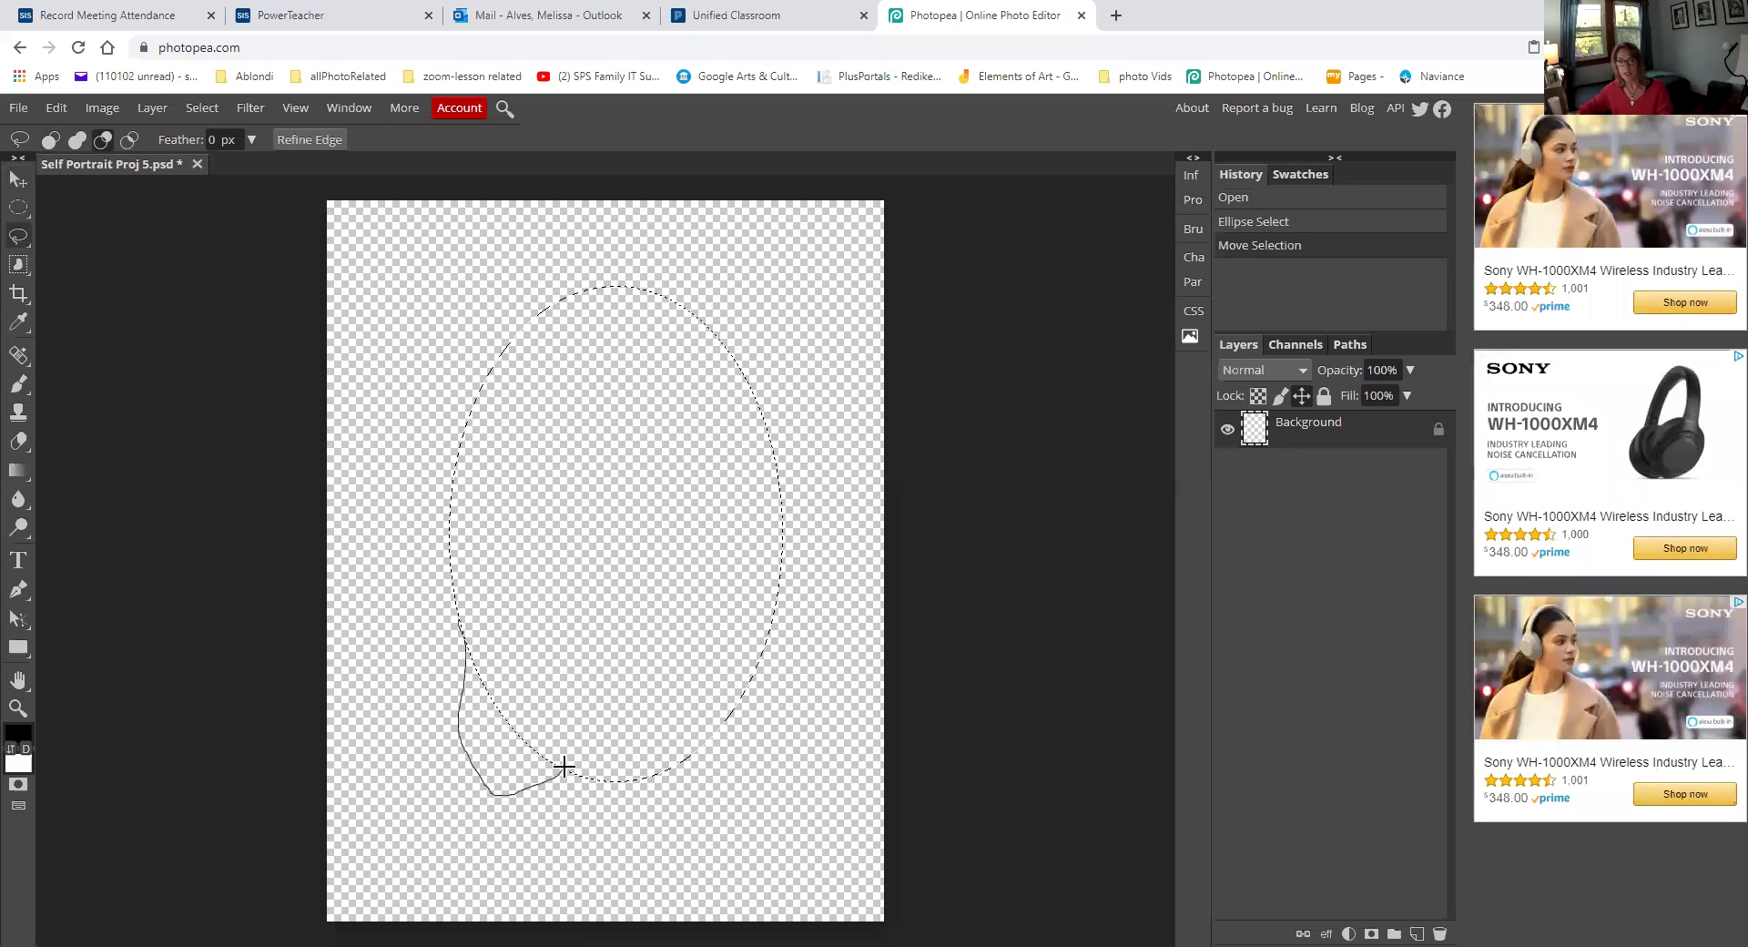
left_click_drag(564, 767, 565, 765)
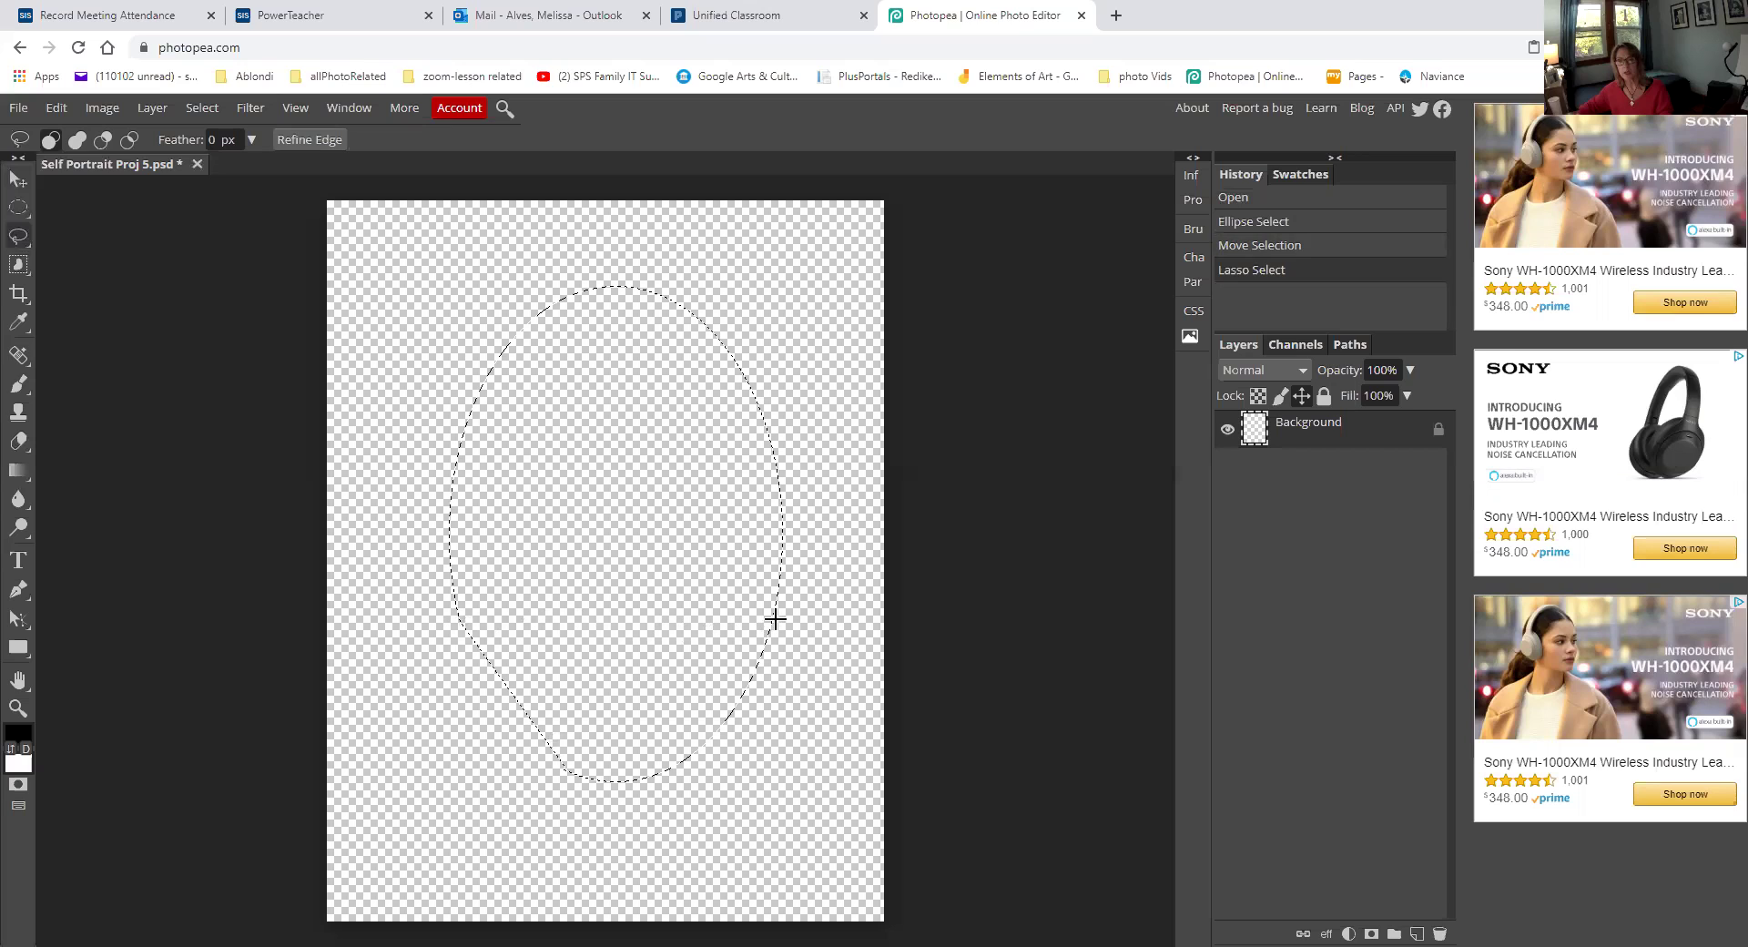
key("alt")
mouse_move(772, 617)
left_mouse_down()
mouse_move(783, 701)
mouse_move(821, 772)
mouse_move(796, 800)
mouse_move(808, 826)
mouse_move(748, 892)
mouse_move(727, 864)
mouse_move(748, 830)
mouse_move(689, 794)
left_mouse_up()
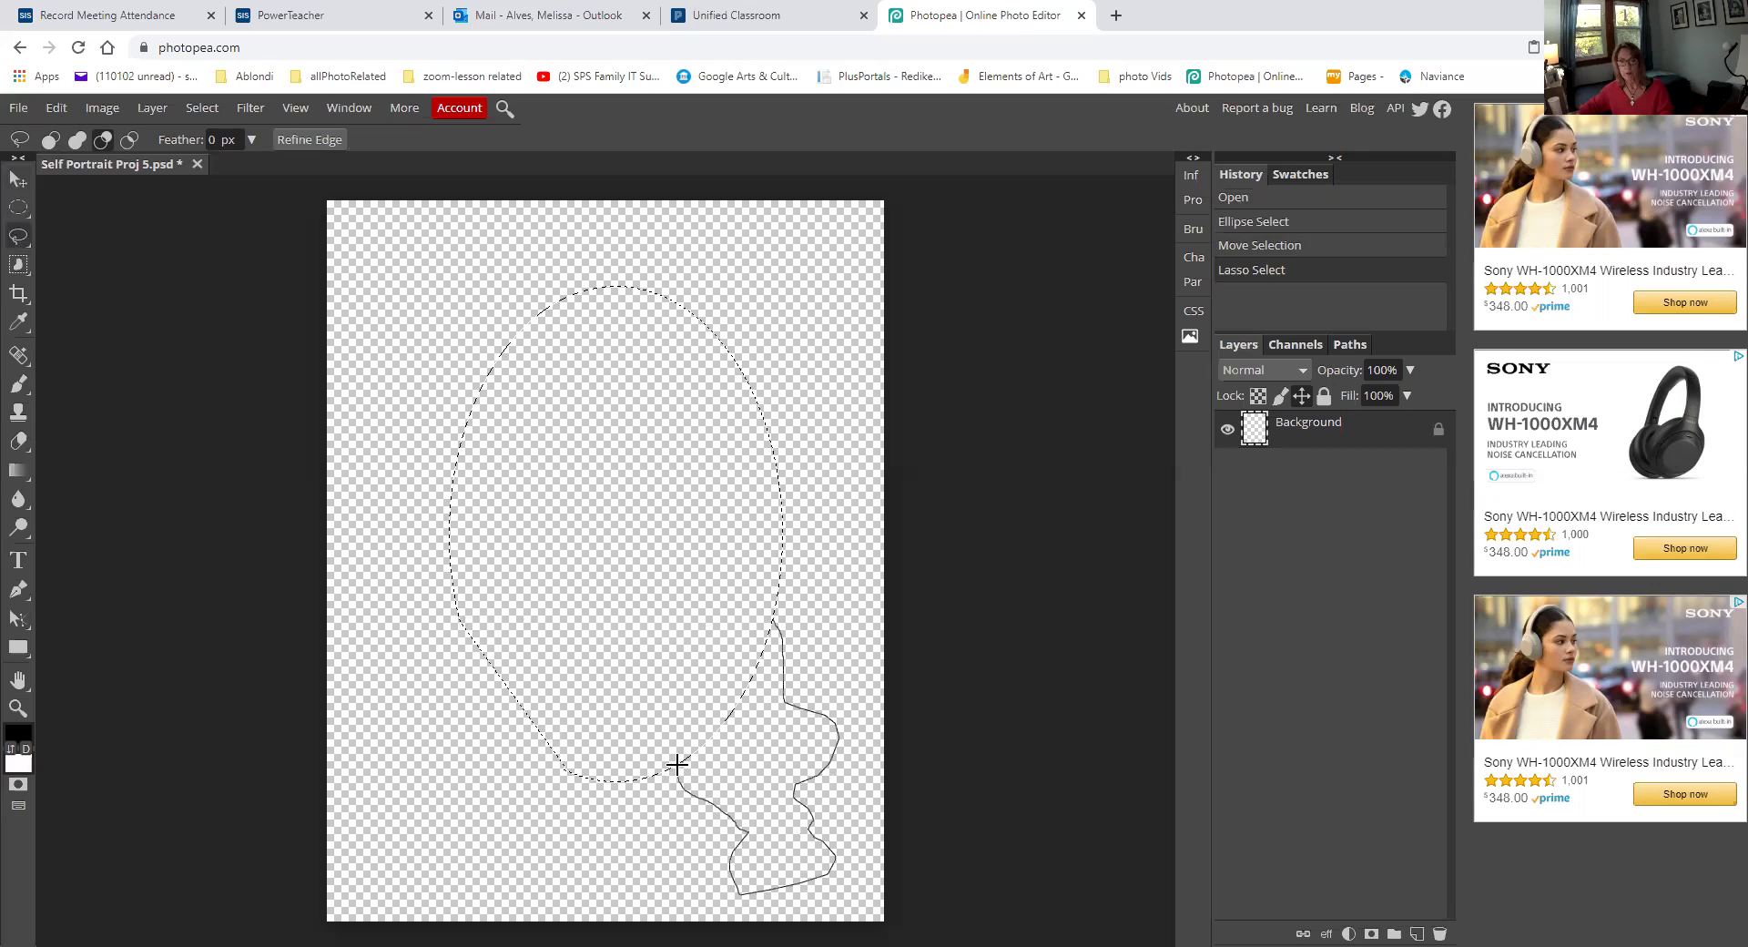
left_click_drag(679, 764, 679, 763)
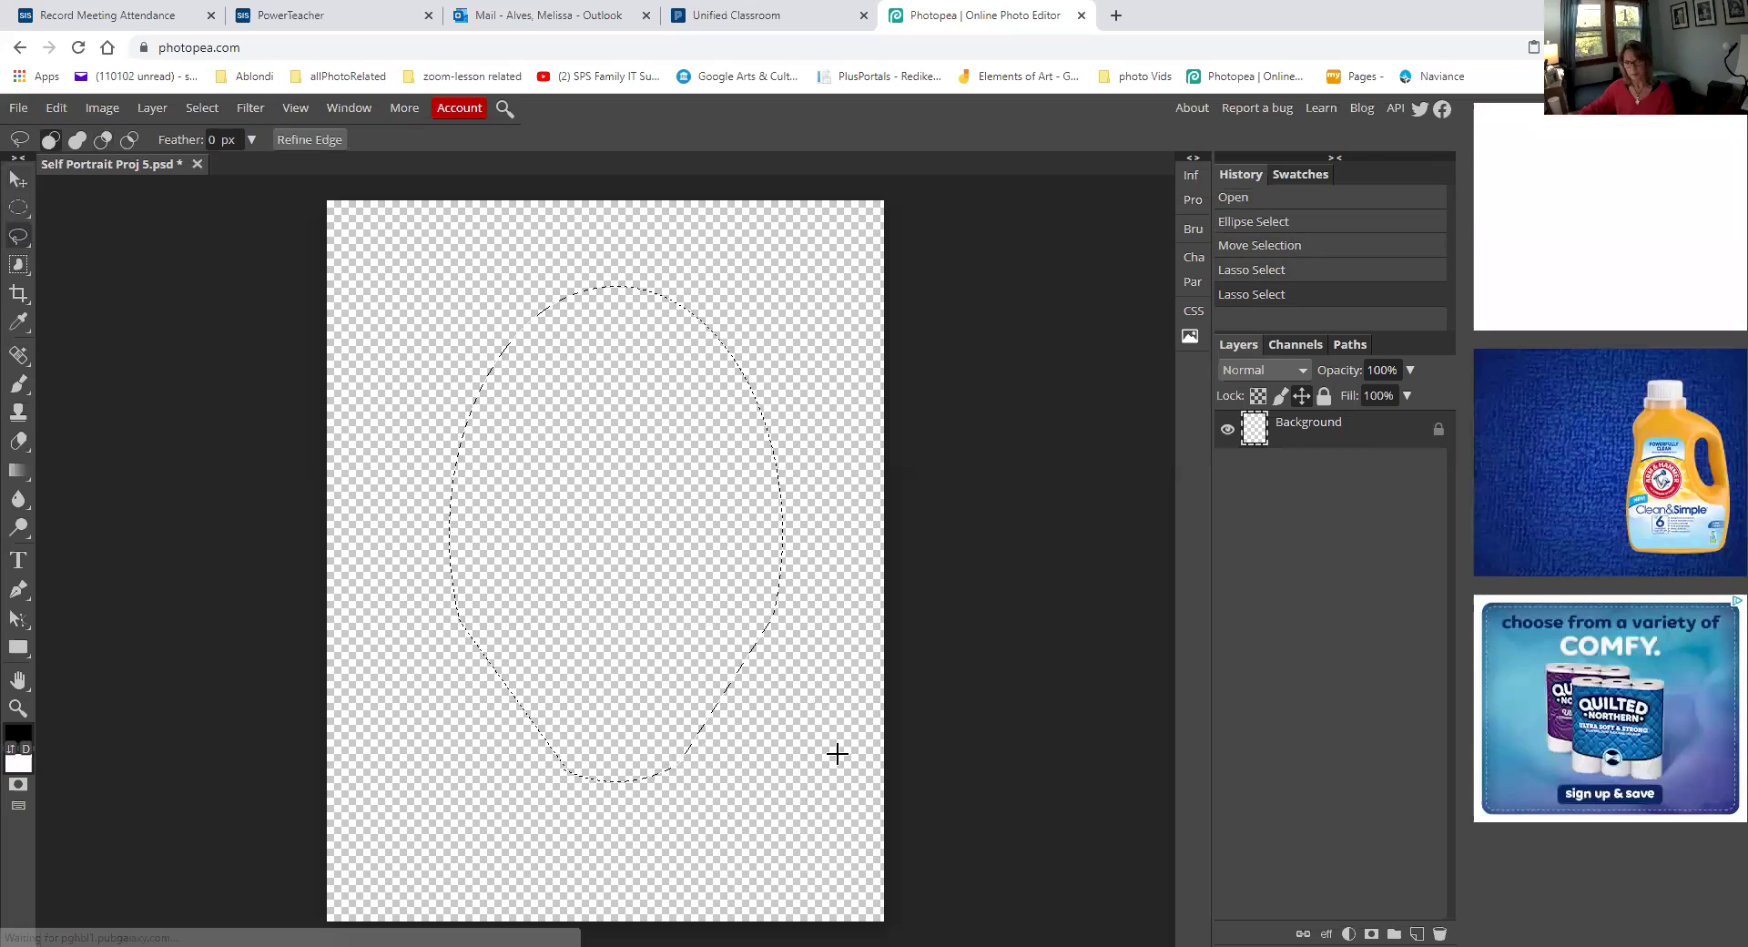
Set the foreground colour to the pale pinkish grey cfc1c1
left_click(22, 736)
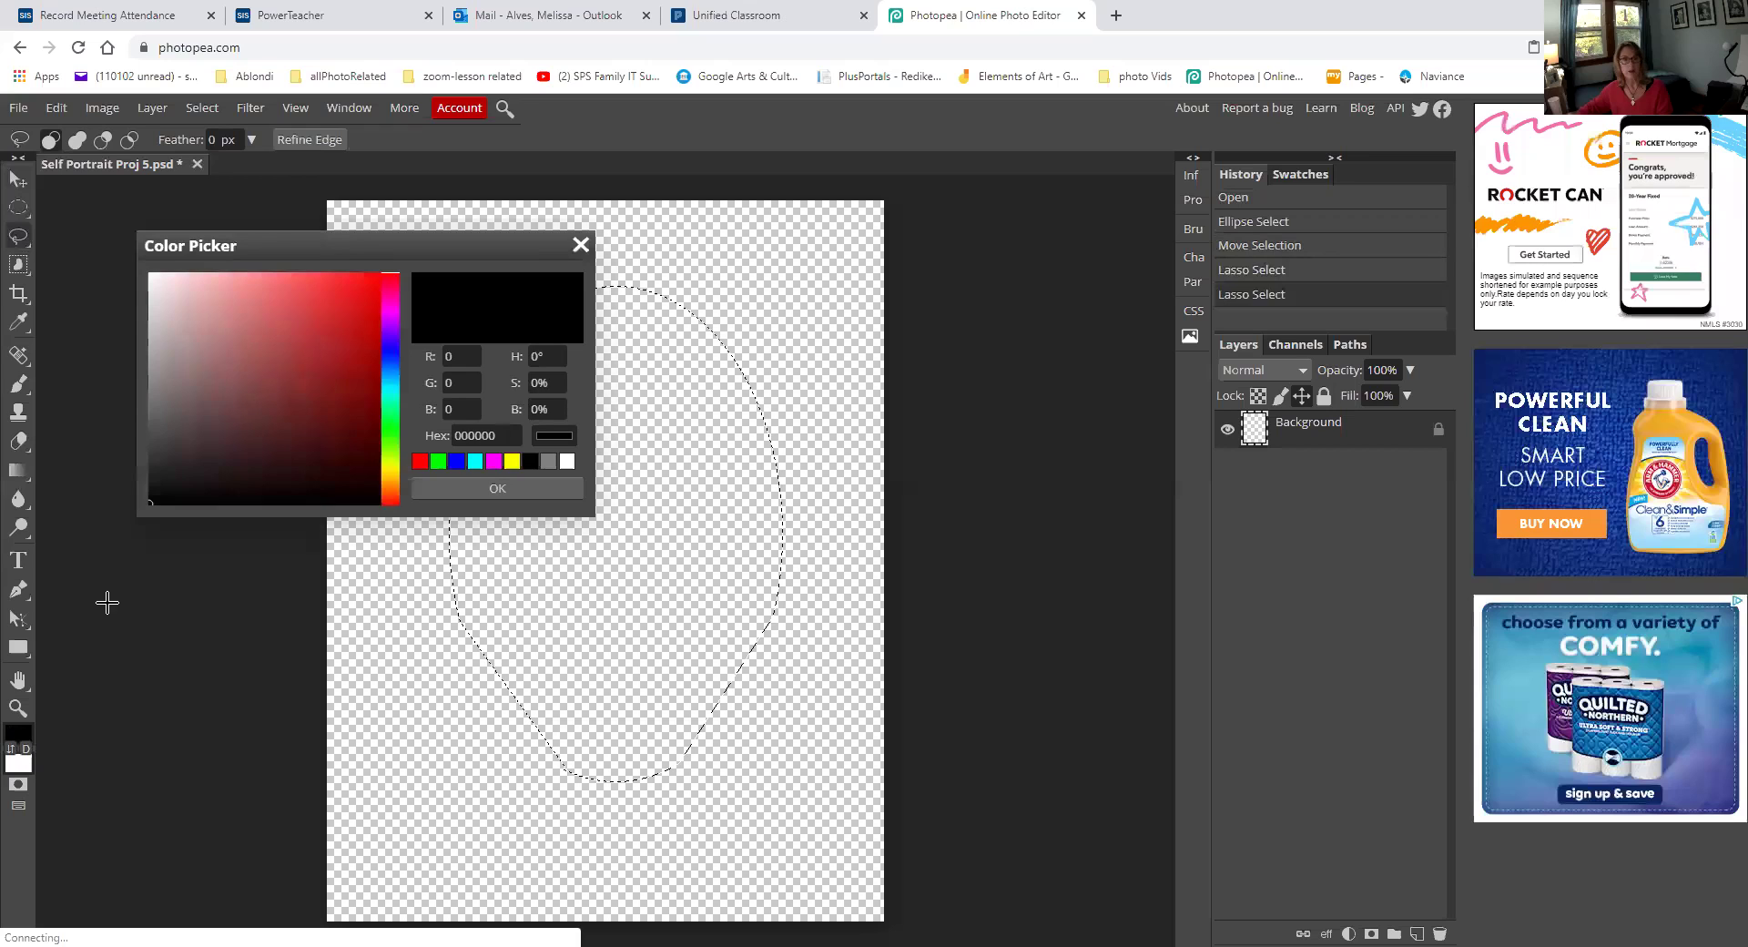
left_click(187, 331)
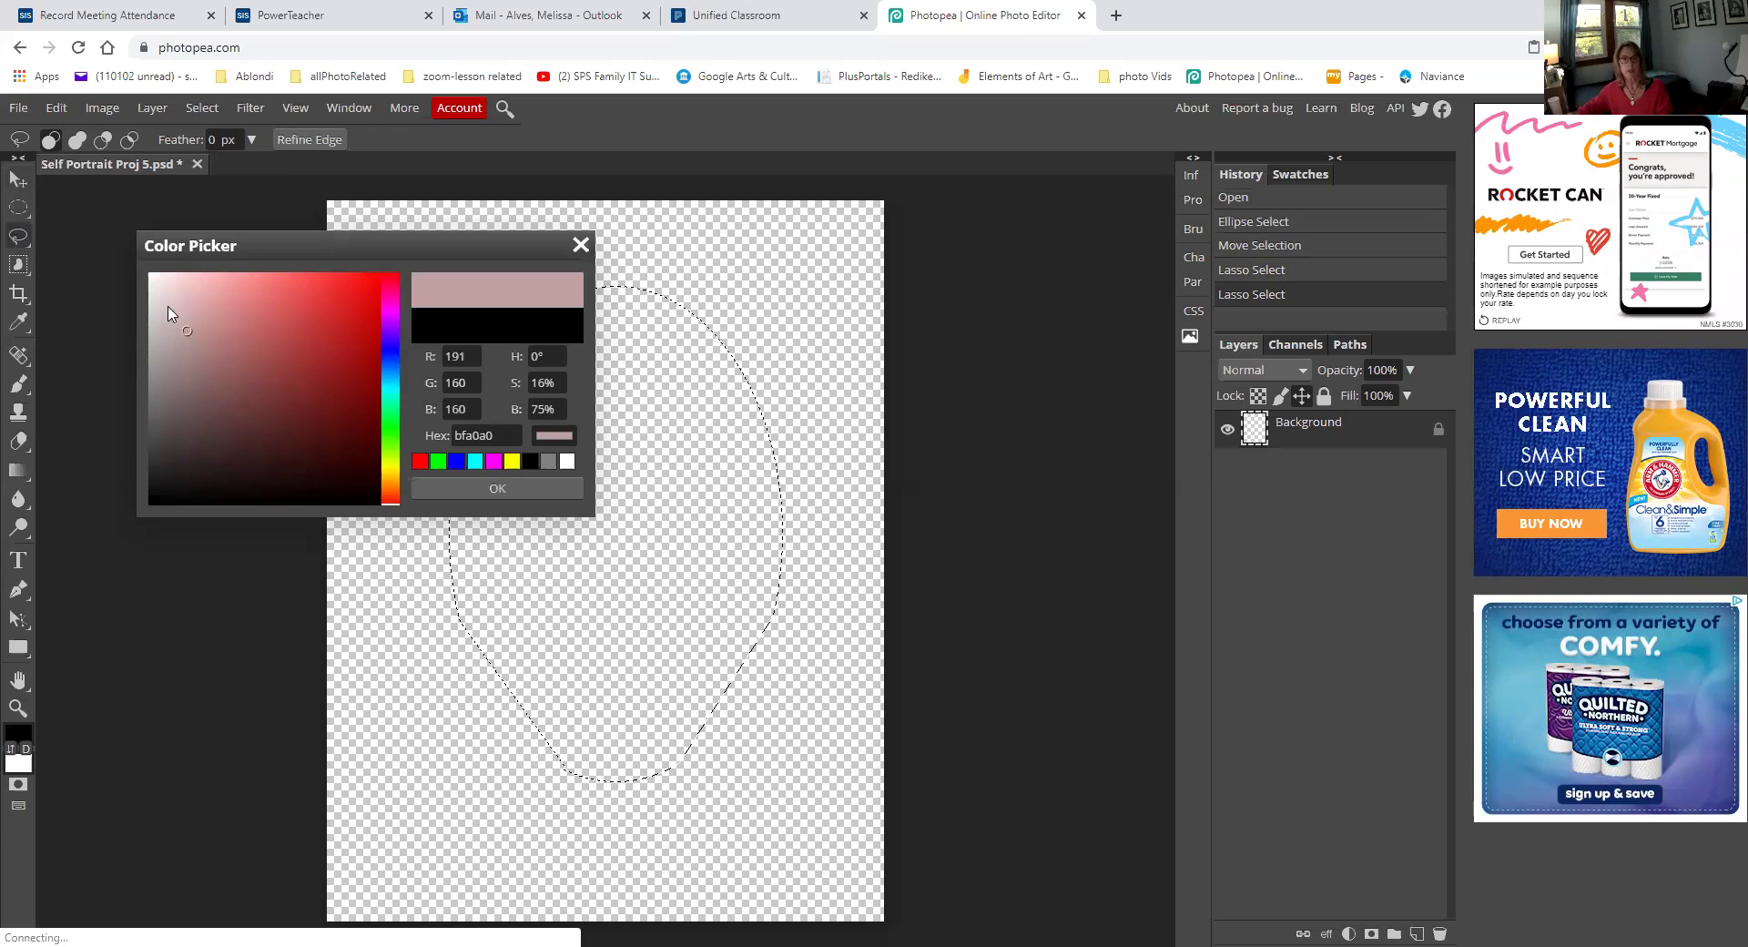
left_click(162, 319)
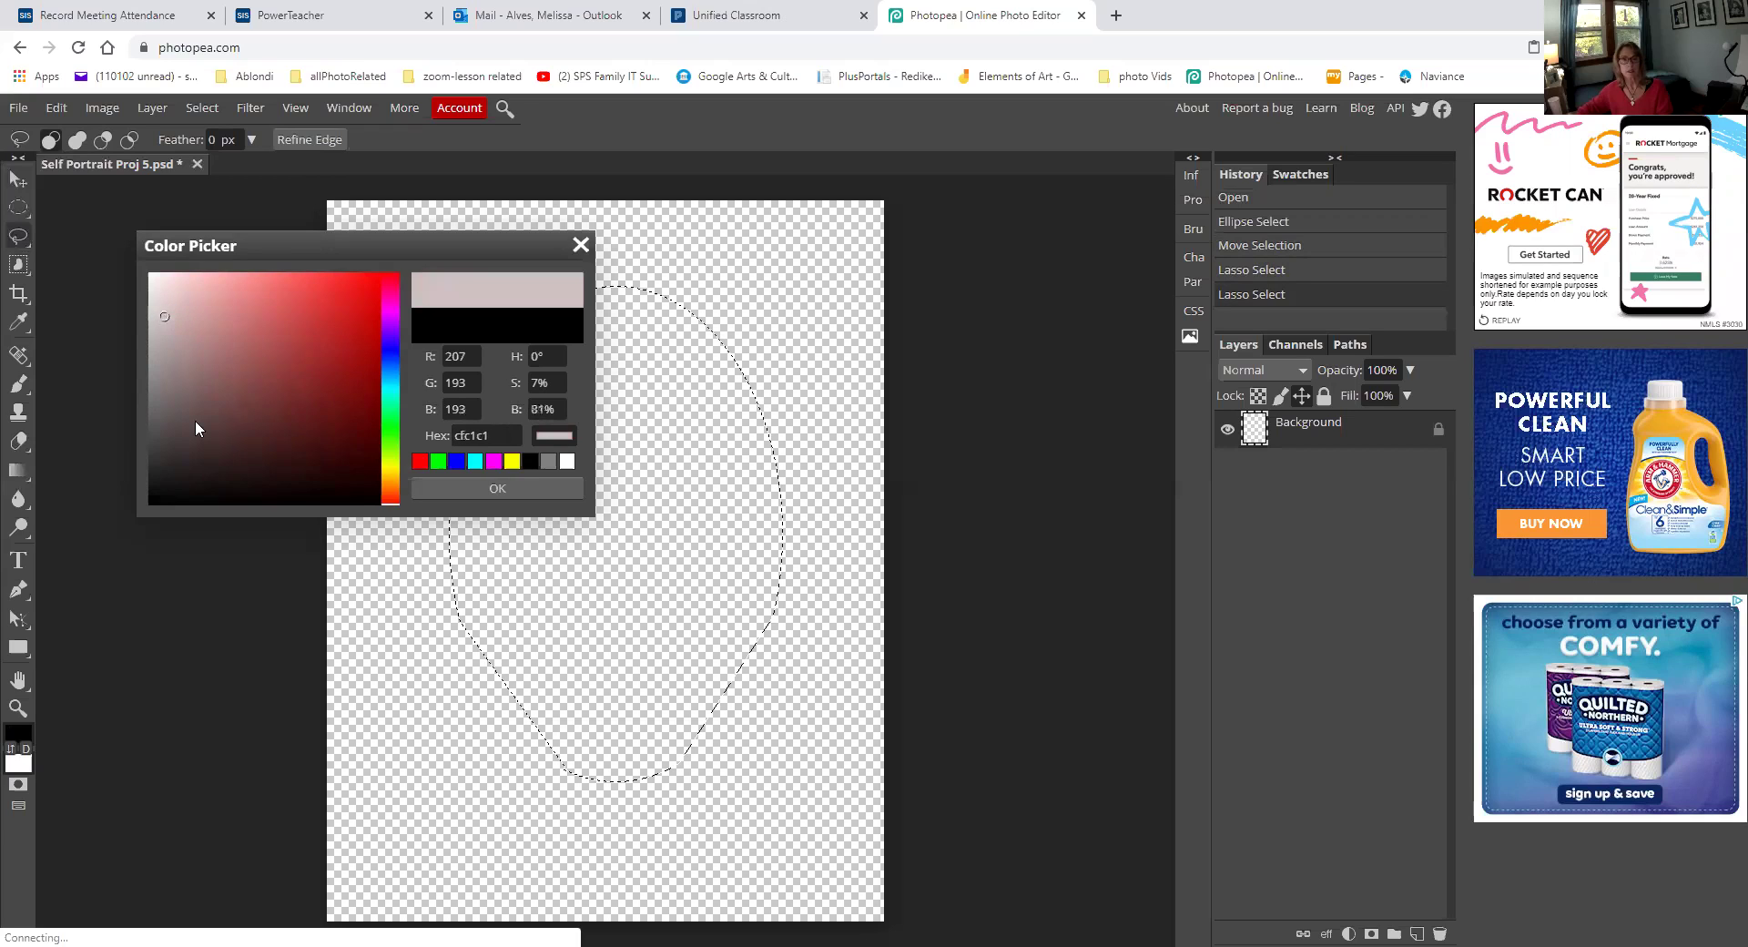
left_click(498, 486)
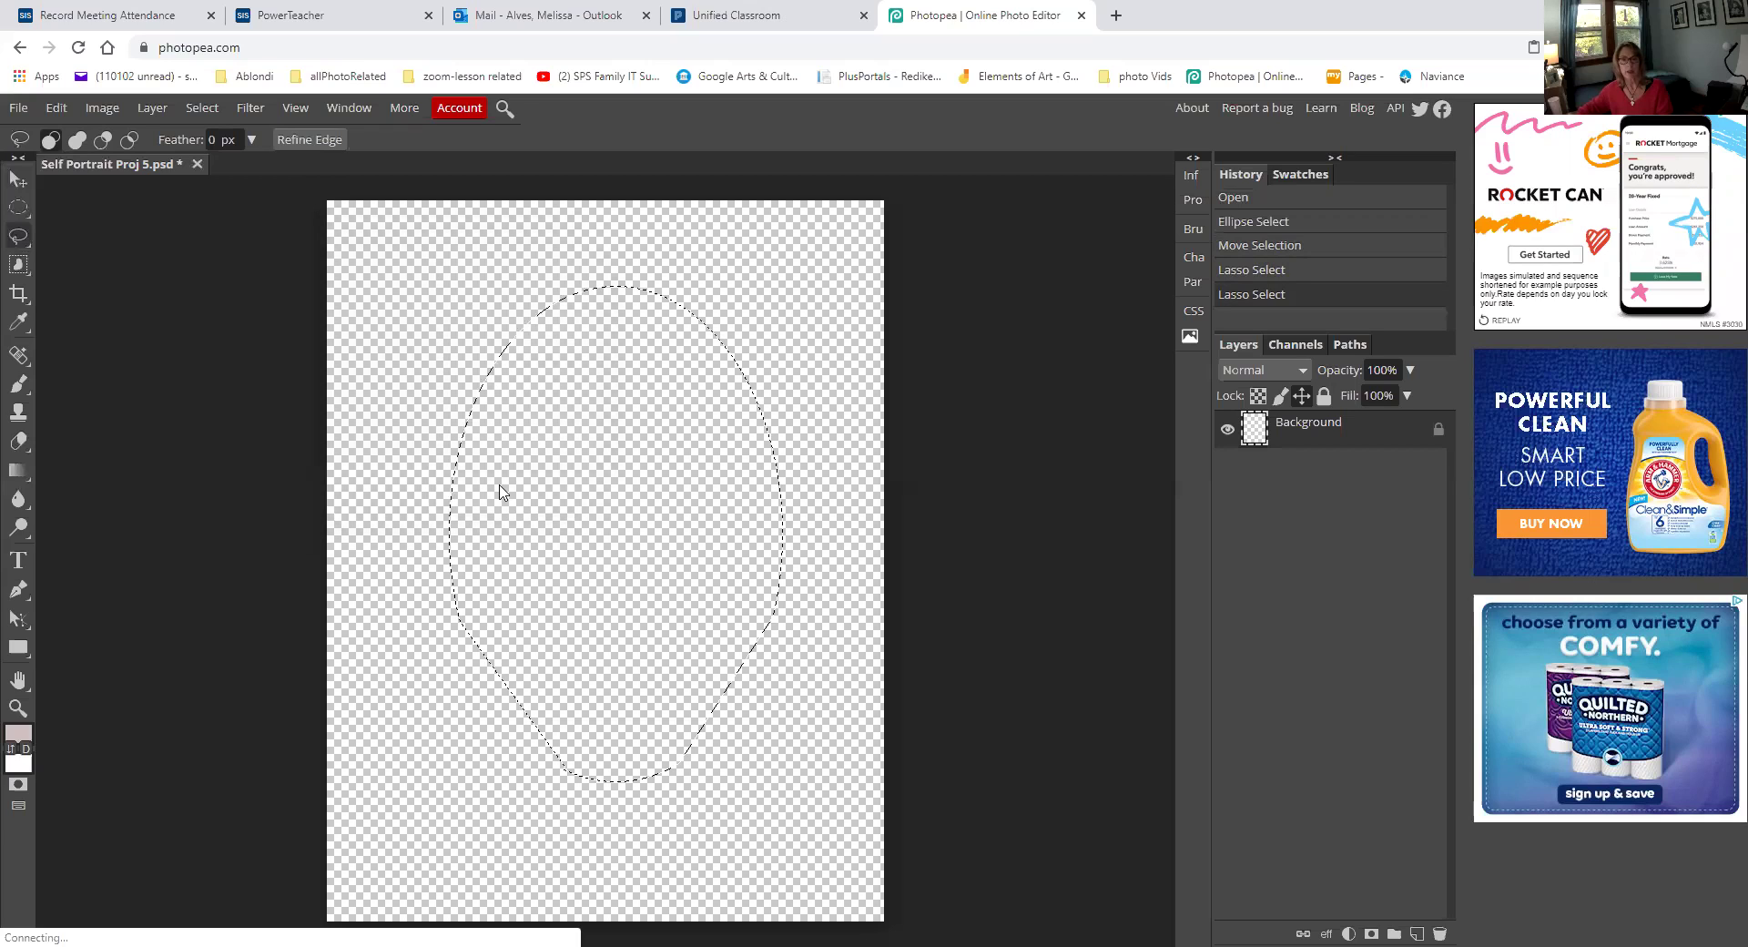
Fill the head-shaped selection with the foreground colour using the Paint Bucket tool
right_click(22, 475)
left_click(96, 501)
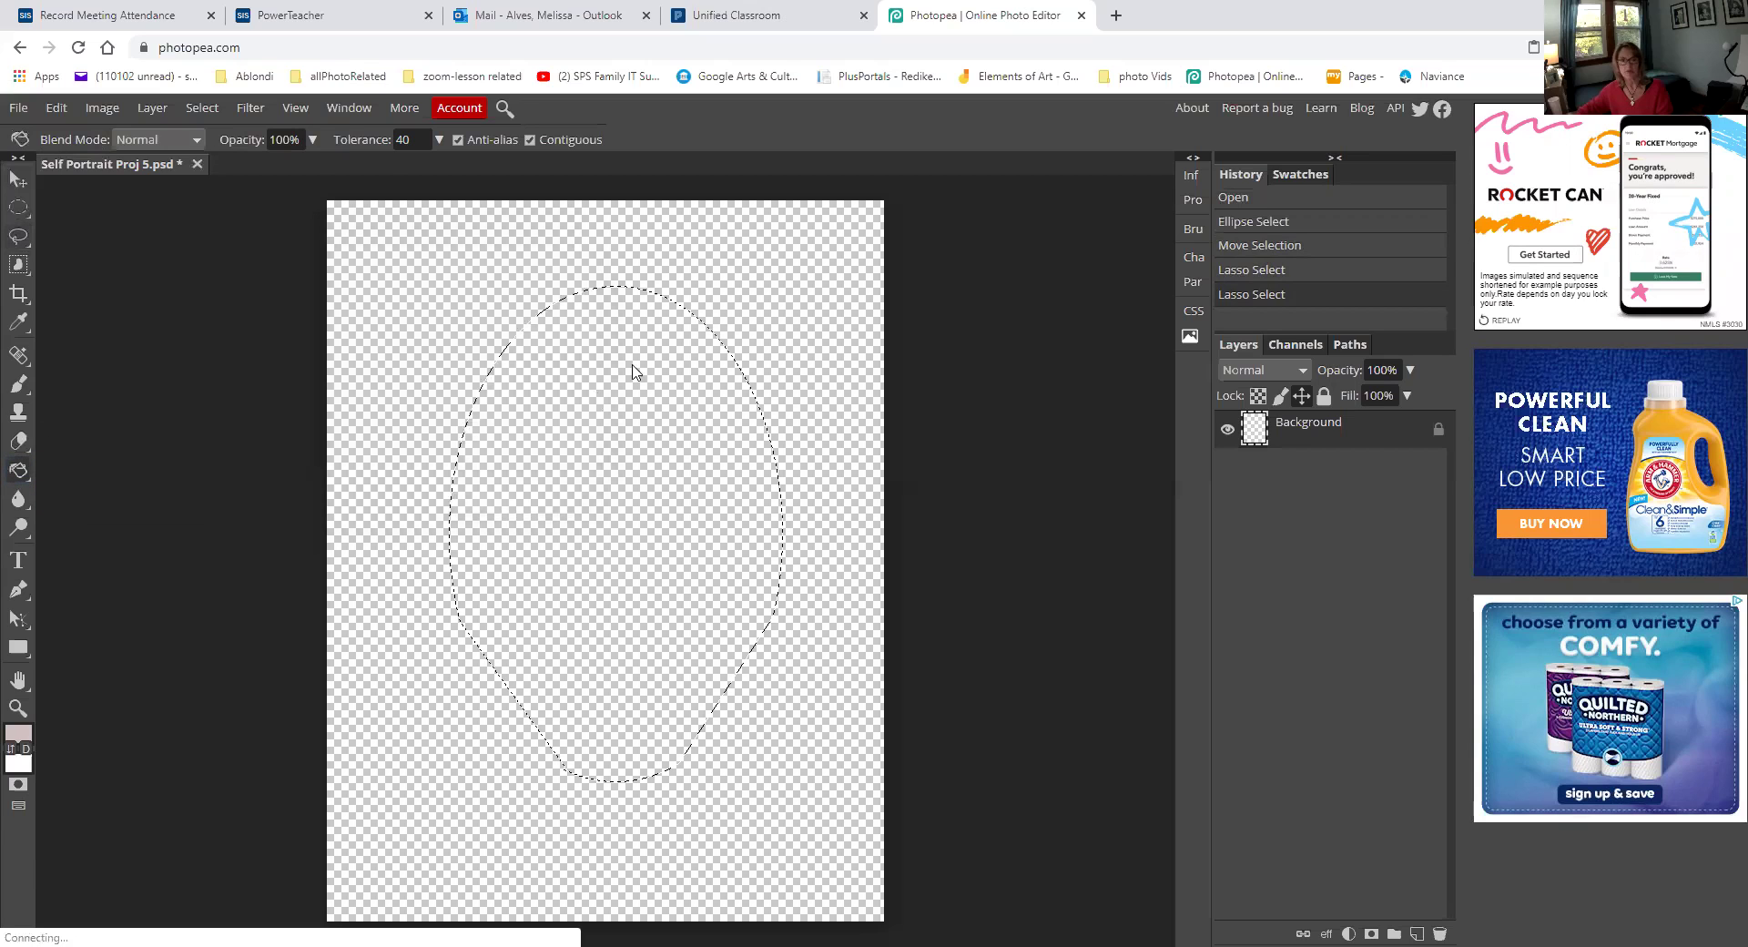
left_click(623, 372)
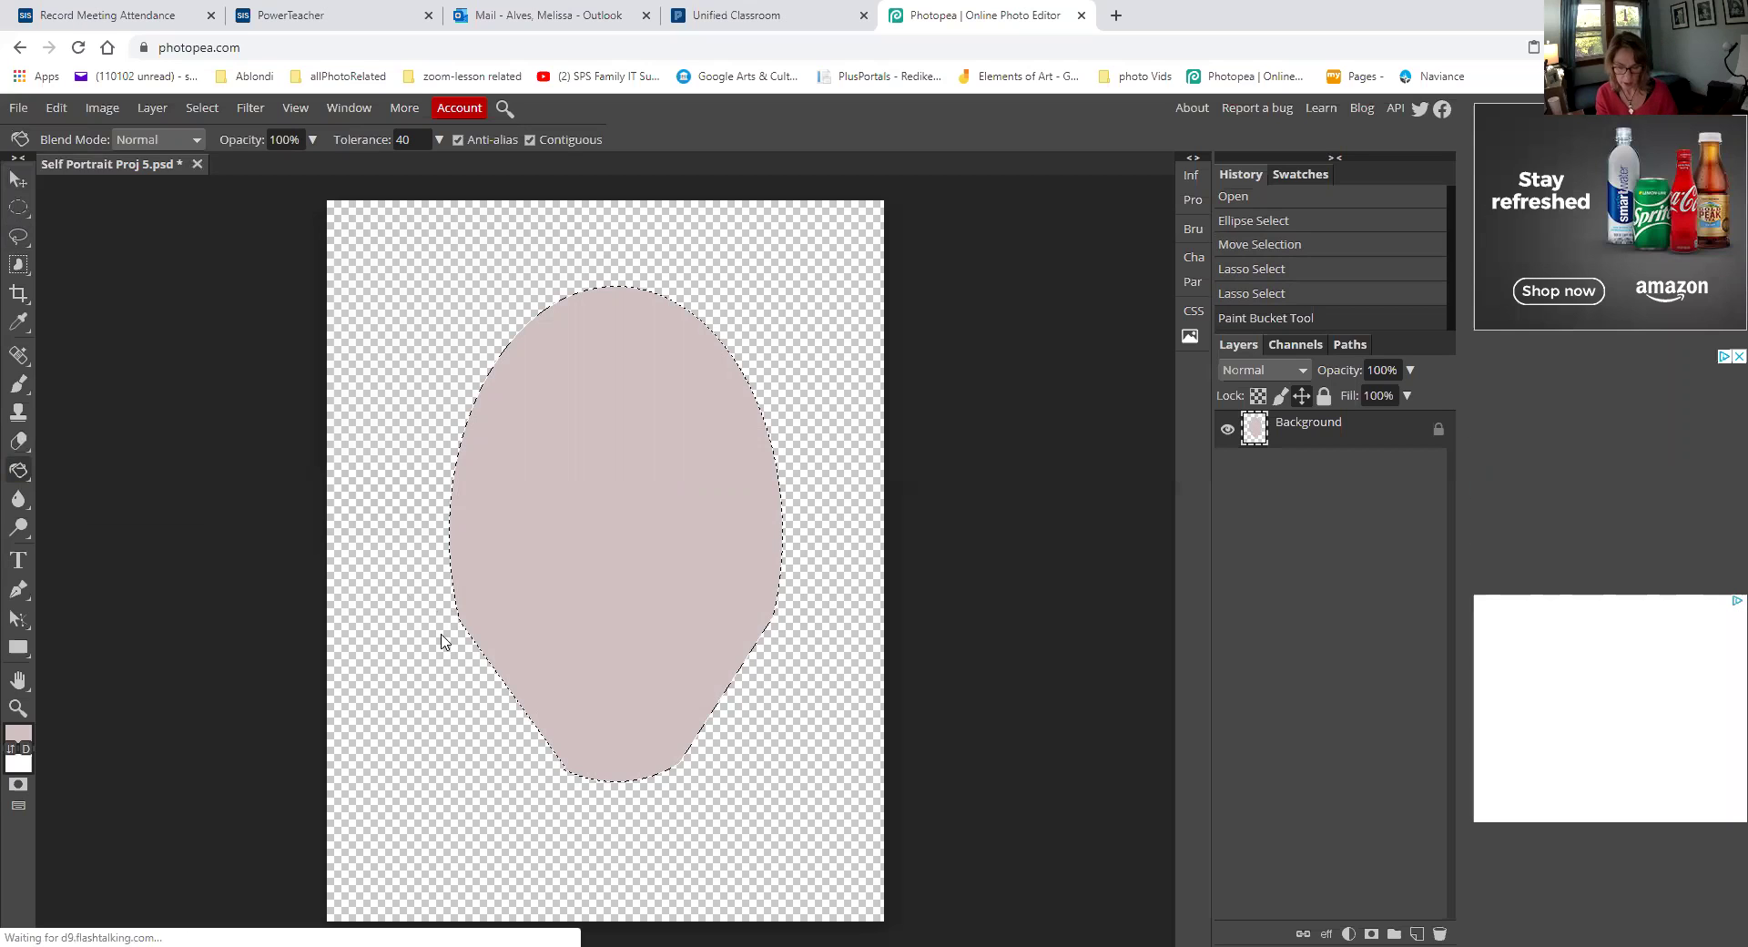
Examine the edges of the filled face up close, especially along the jaw and chin
key("ctrl+plus")
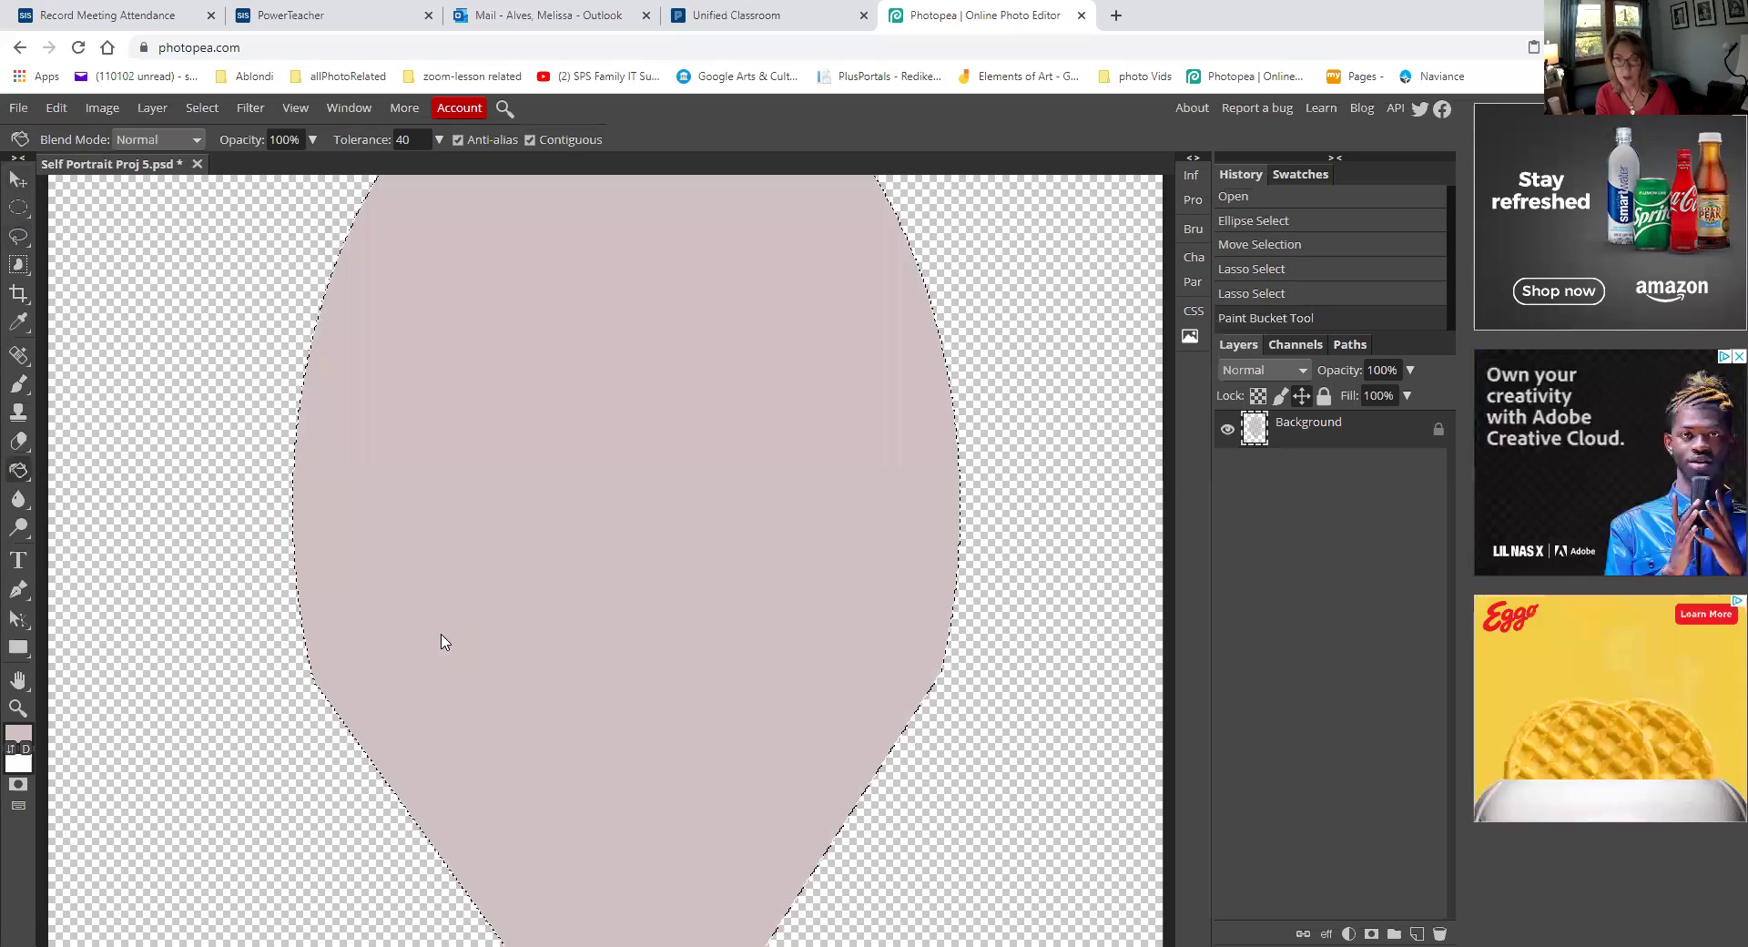
key("ctrl+plus")
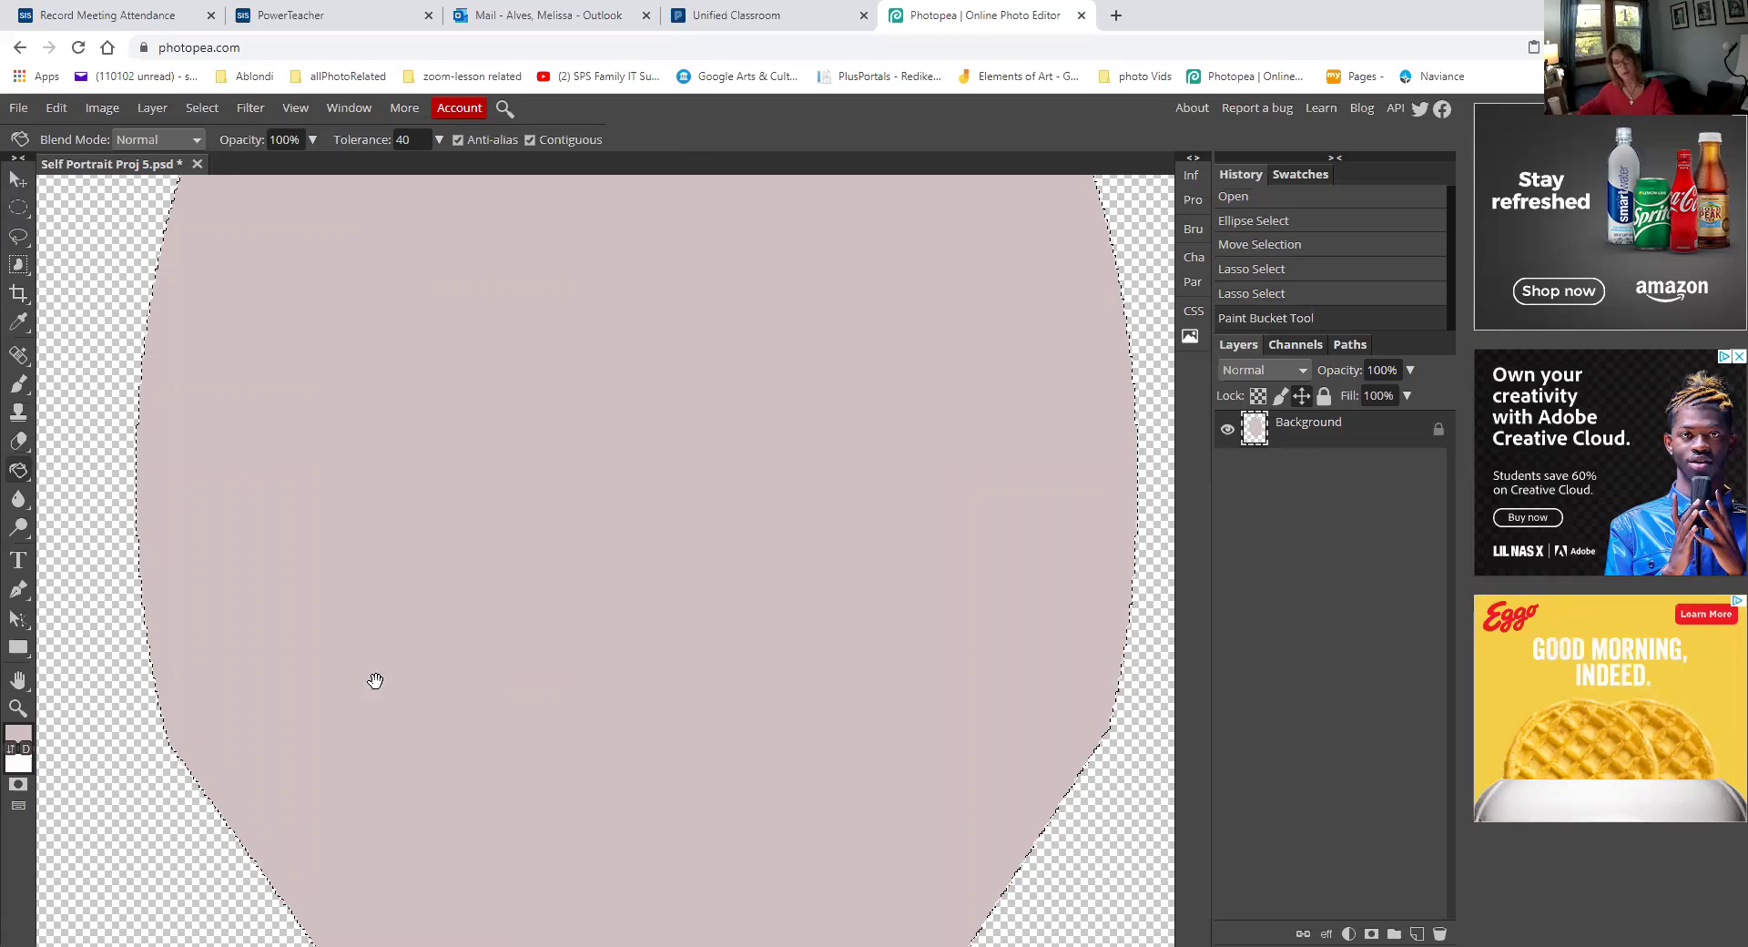
left_click_drag(461, 565, 593, 483)
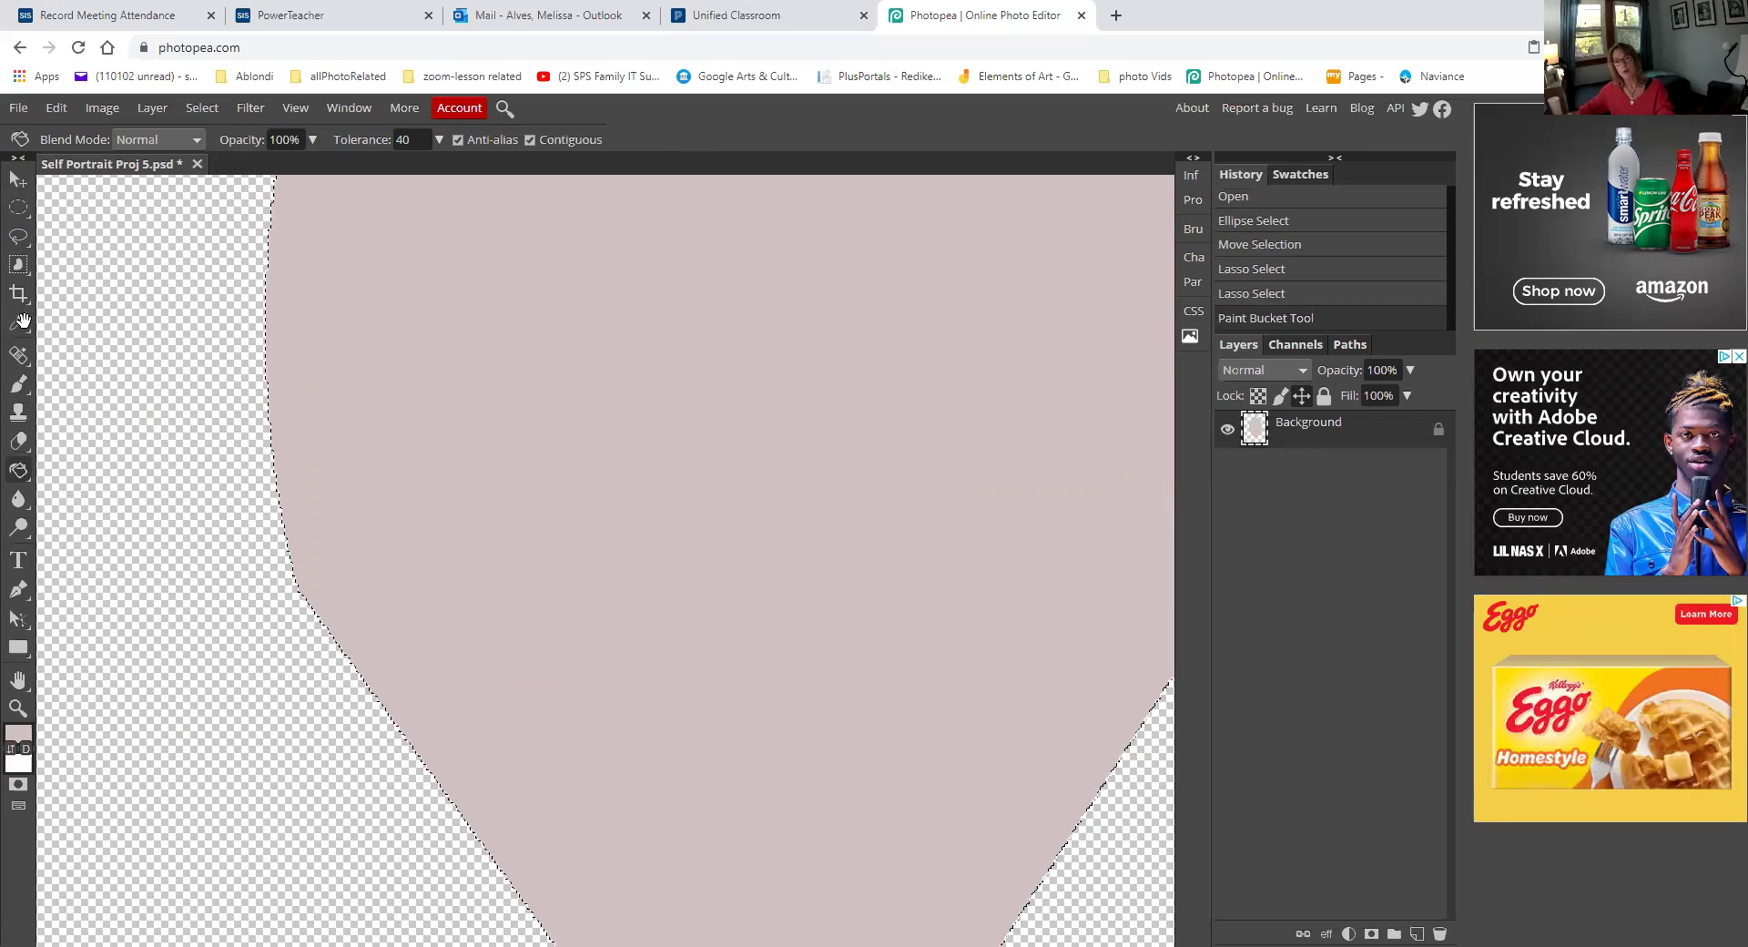
left_click_drag(138, 646, 274, 793)
left_click_drag(652, 440, 197, 358)
left_click_drag(689, 257, 534, 585)
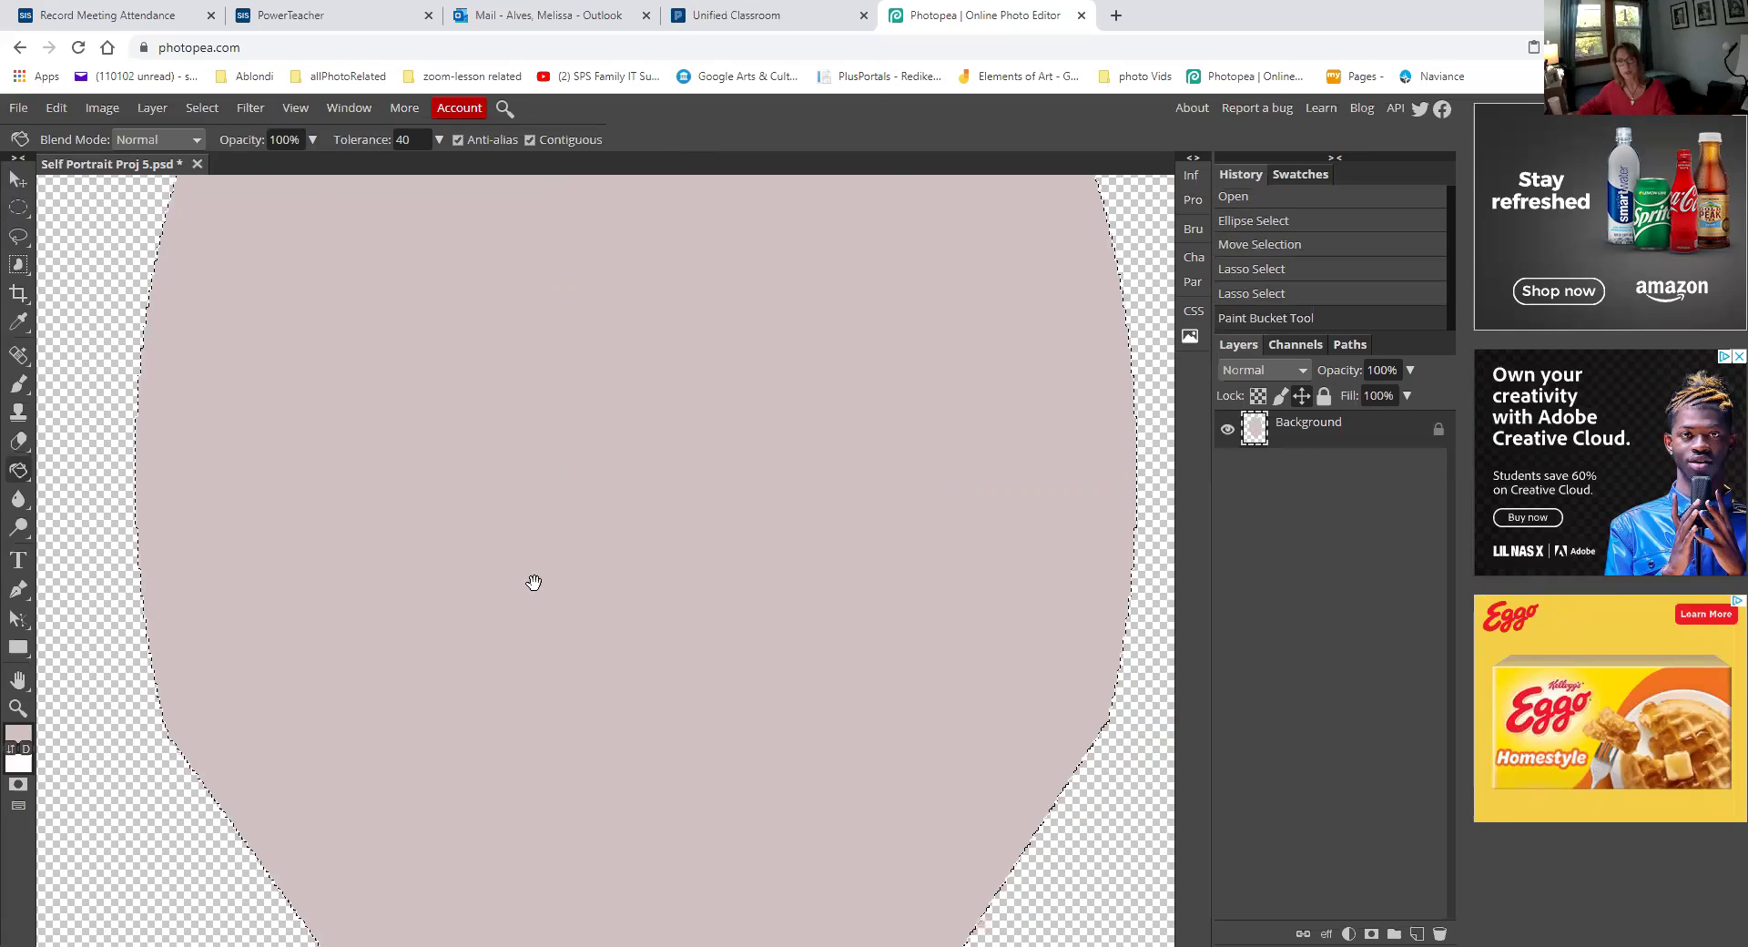
left_click_drag(265, 821, 441, 480)
left_click_drag(325, 431, 372, 486)
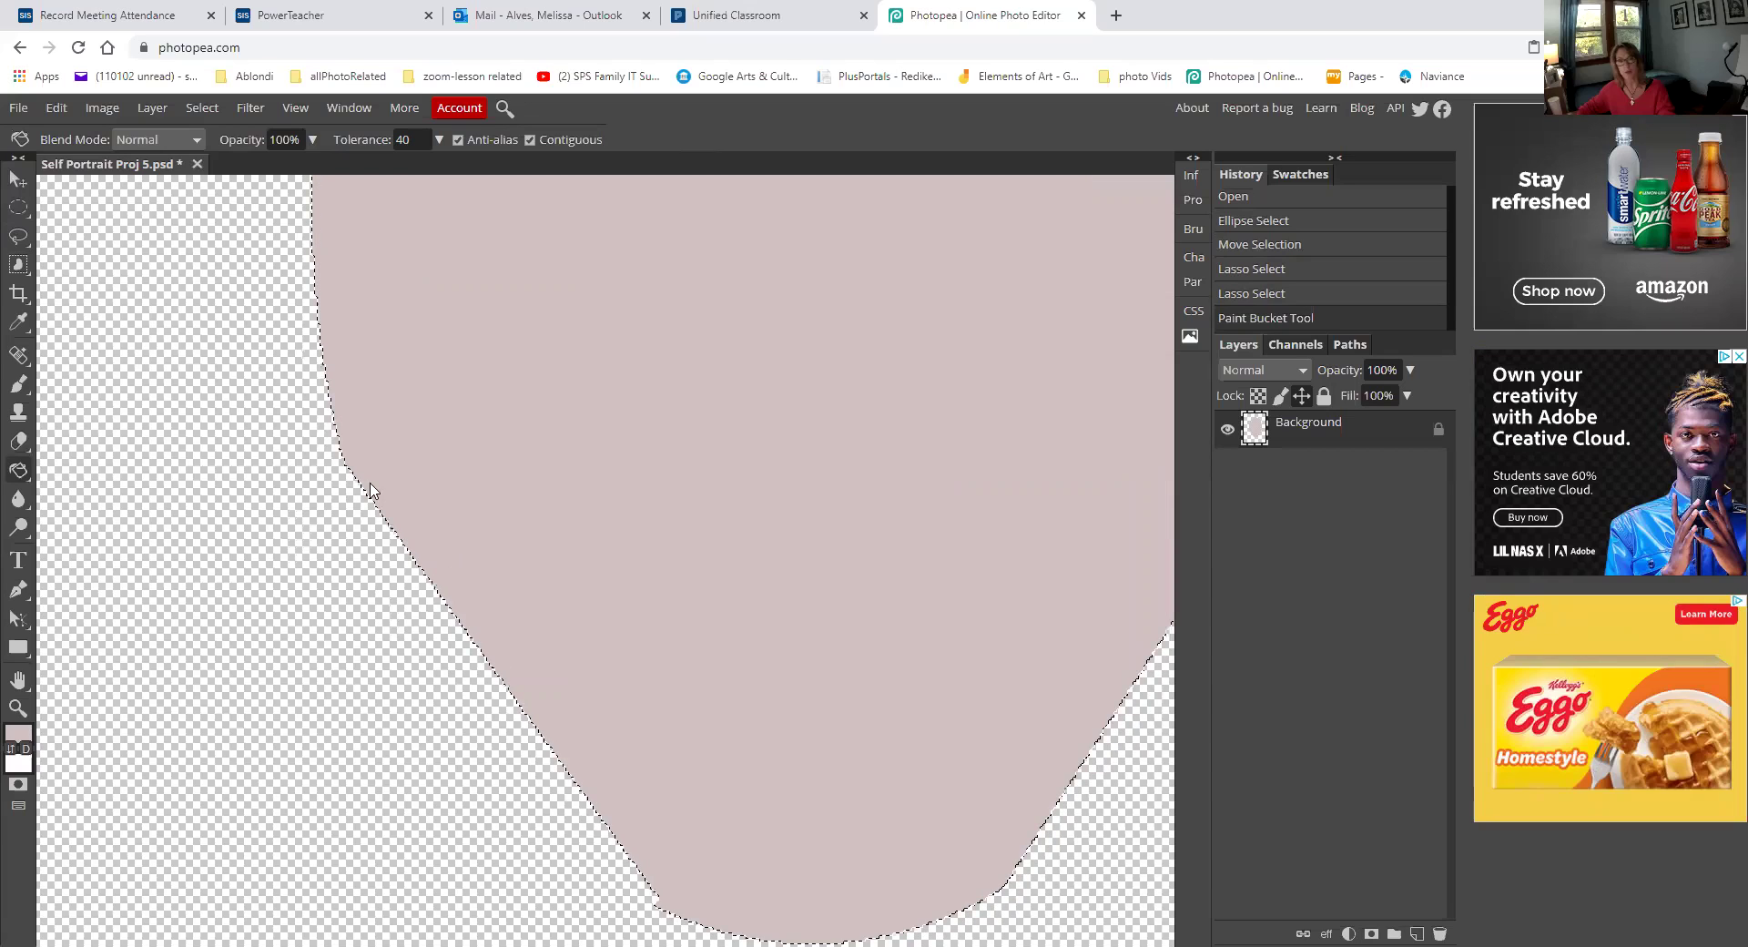
Clear the selection around the face shape using the Ellipse Select tool
left_click(280, 563)
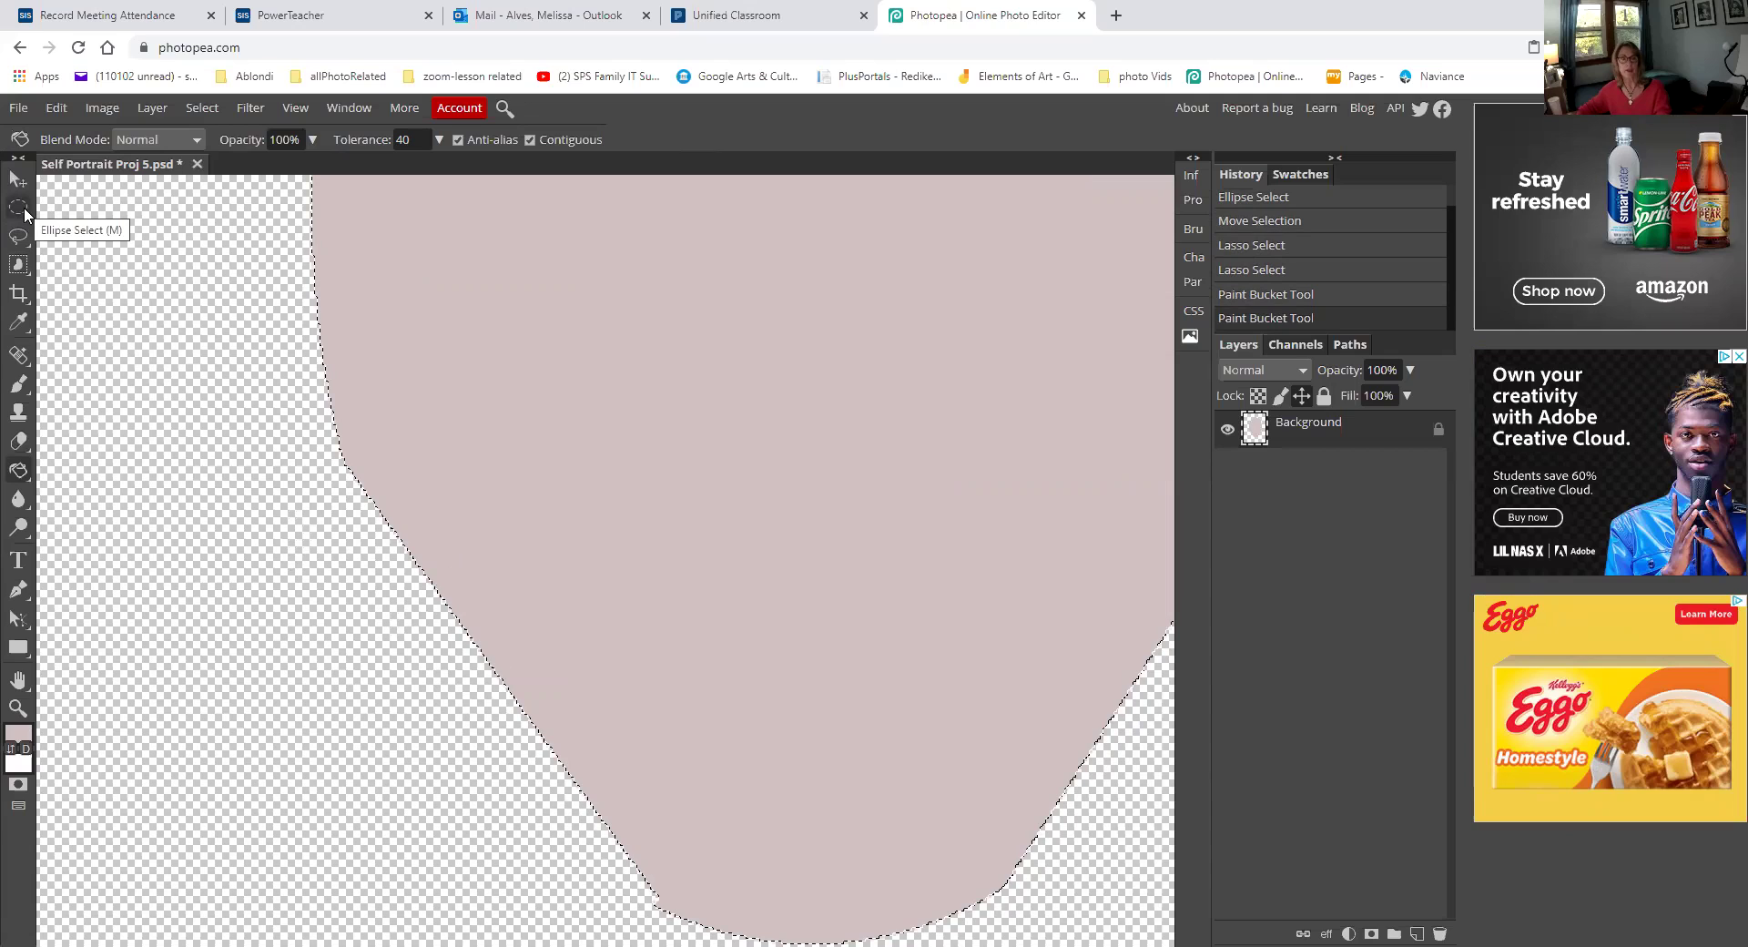
left_click(201, 108)
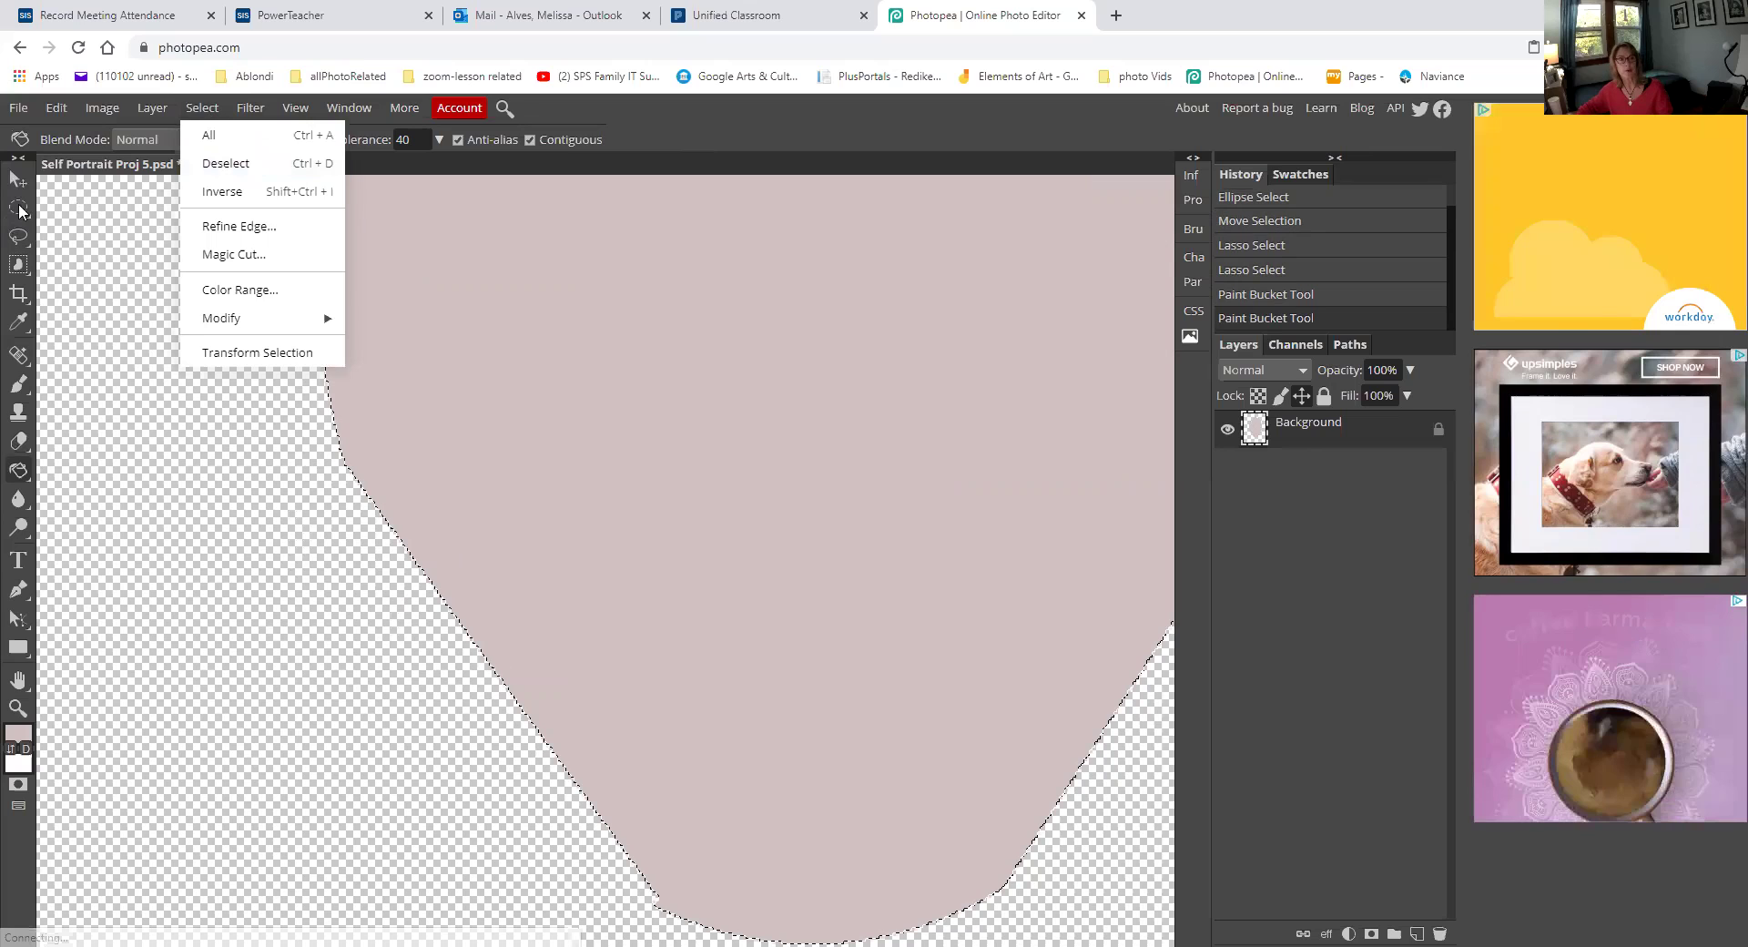
left_click(20, 209)
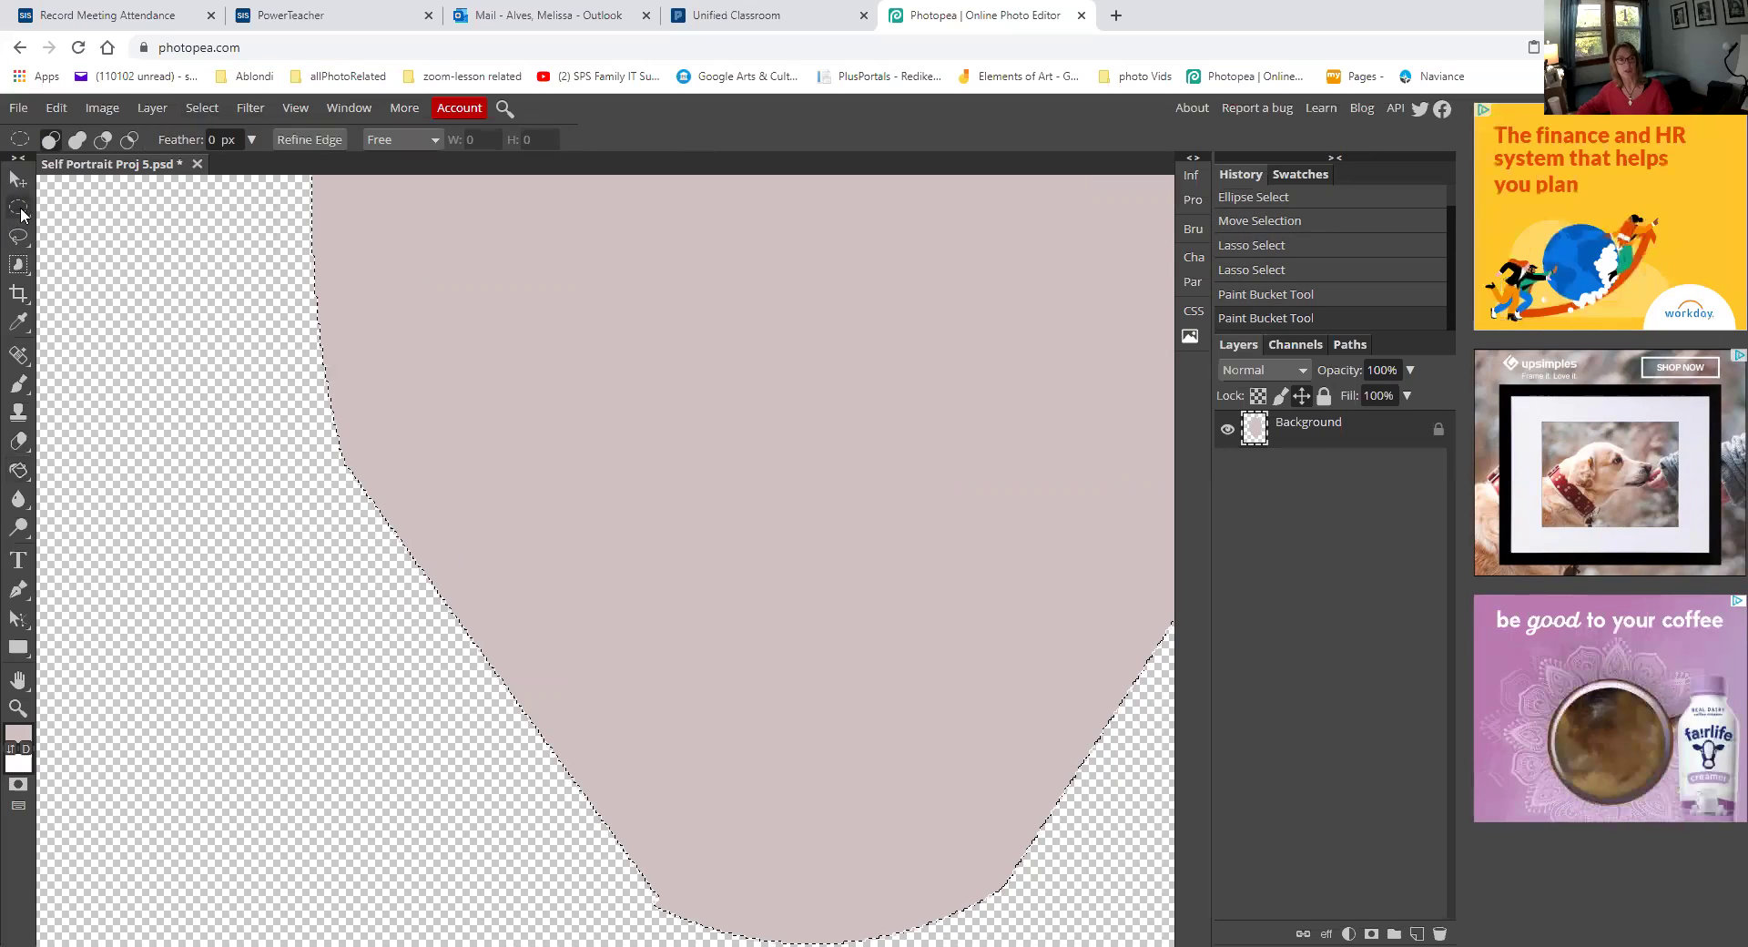
left_click(132, 248)
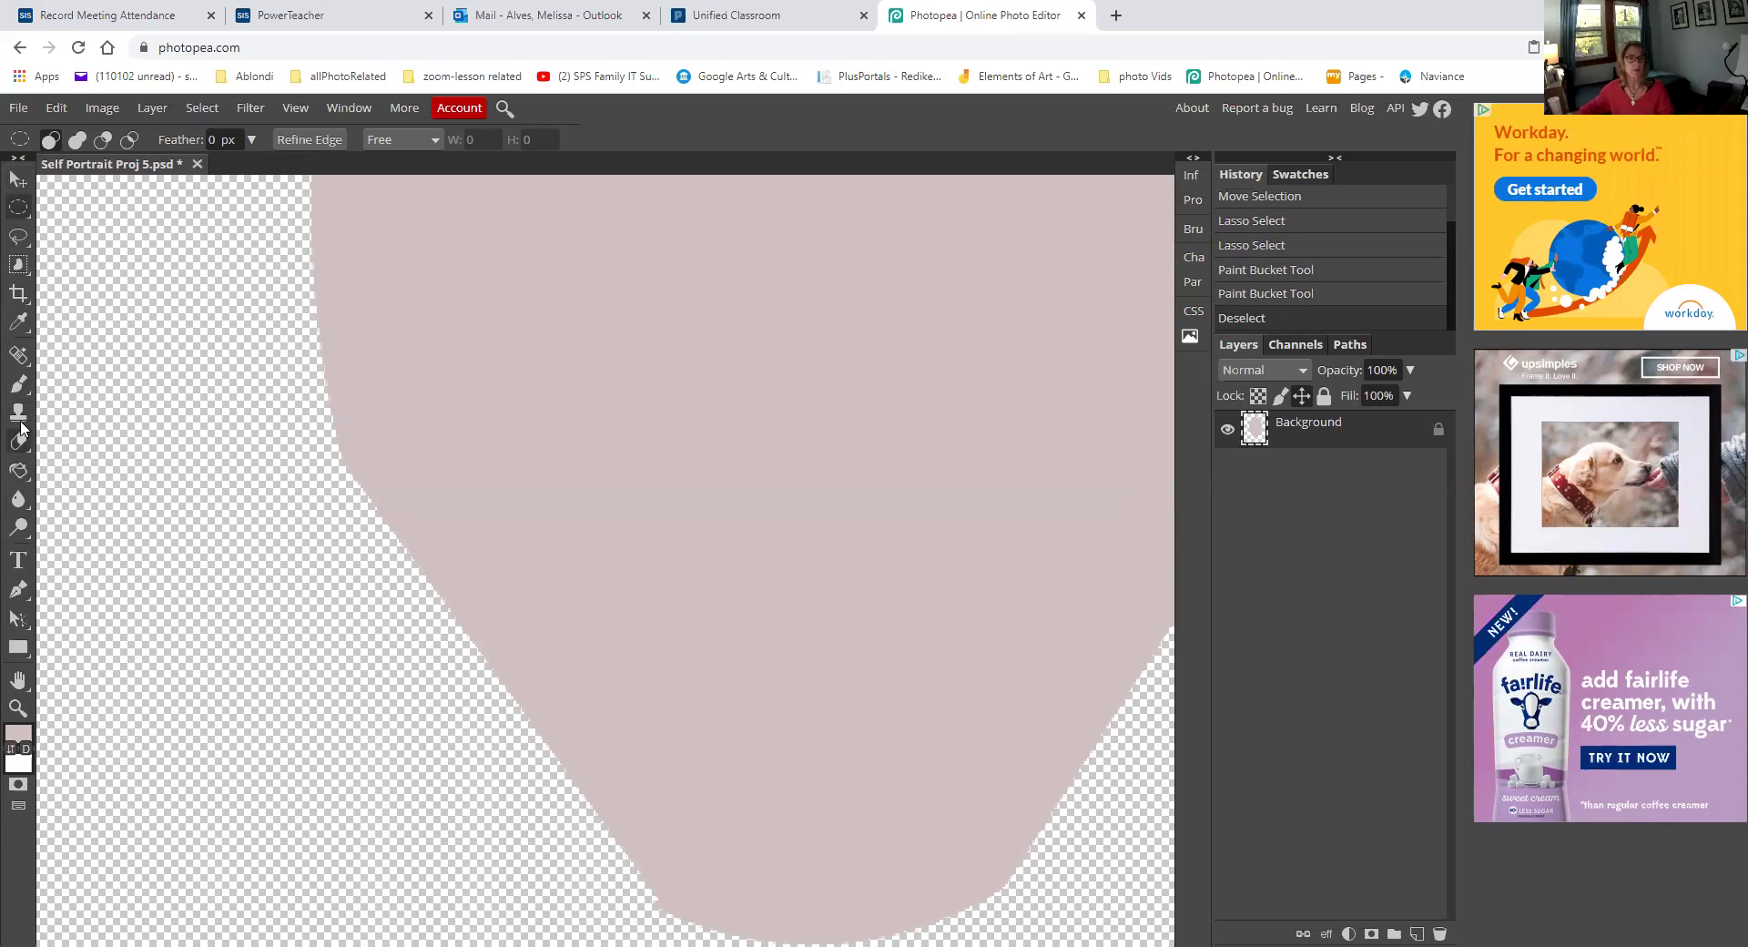
Set up the Eraser tool with the hard round 24 px brush at 100% hardness
right_click(15, 362)
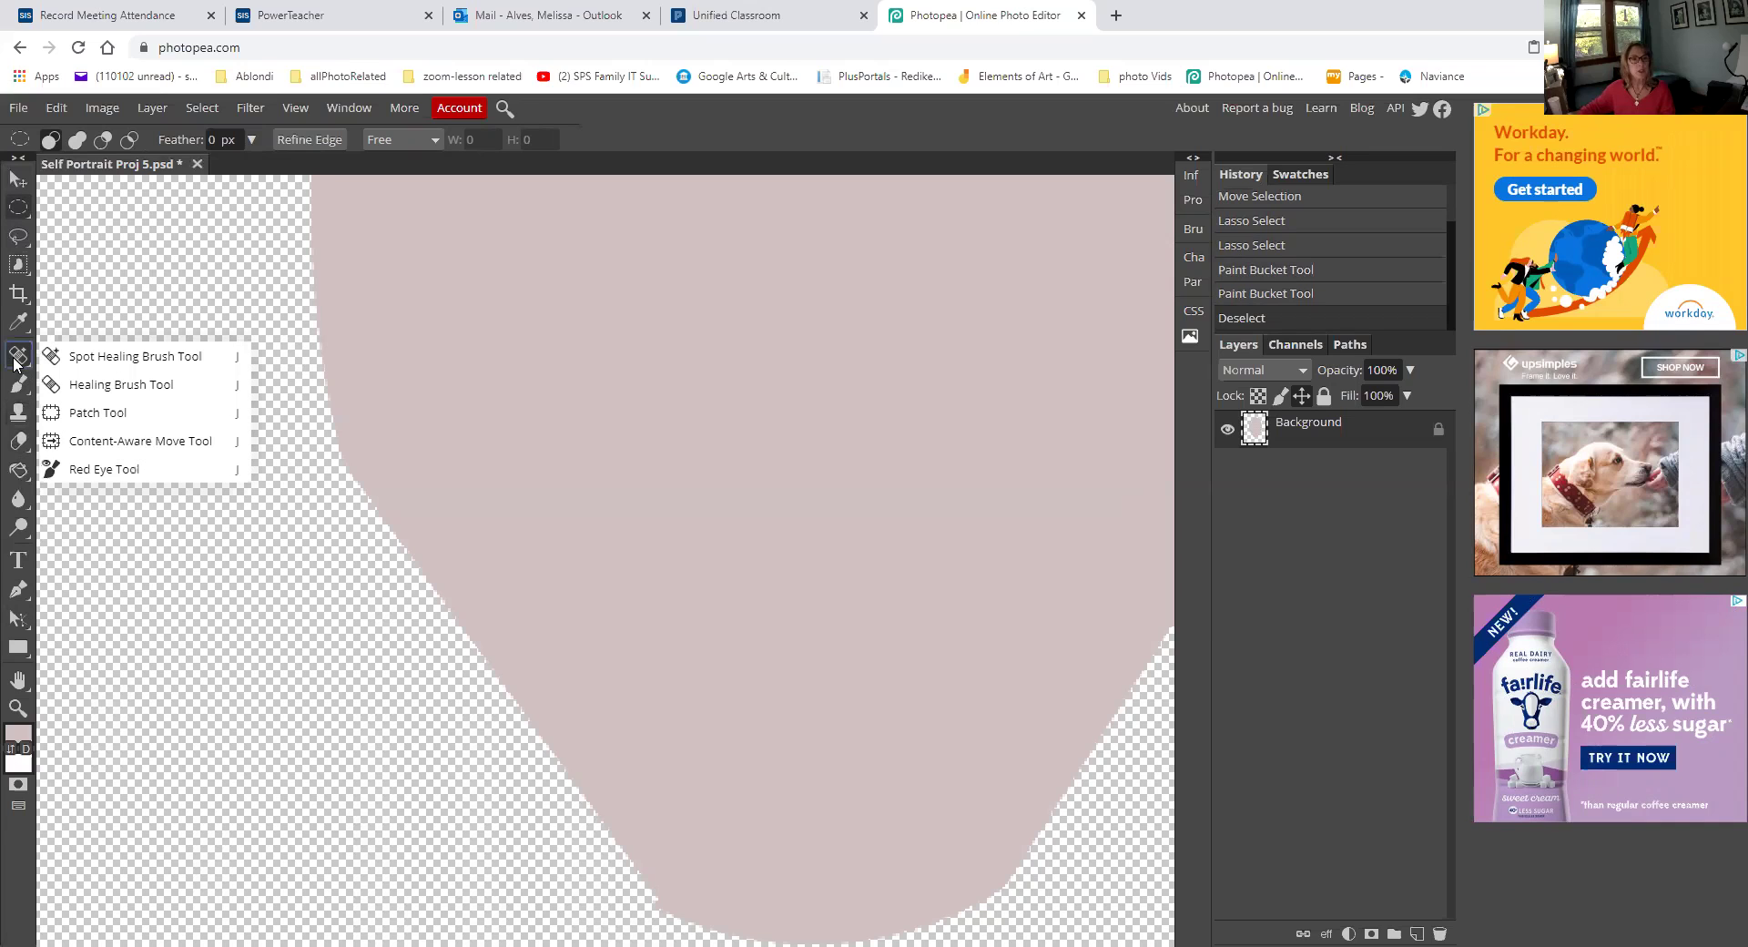
right_click(23, 446)
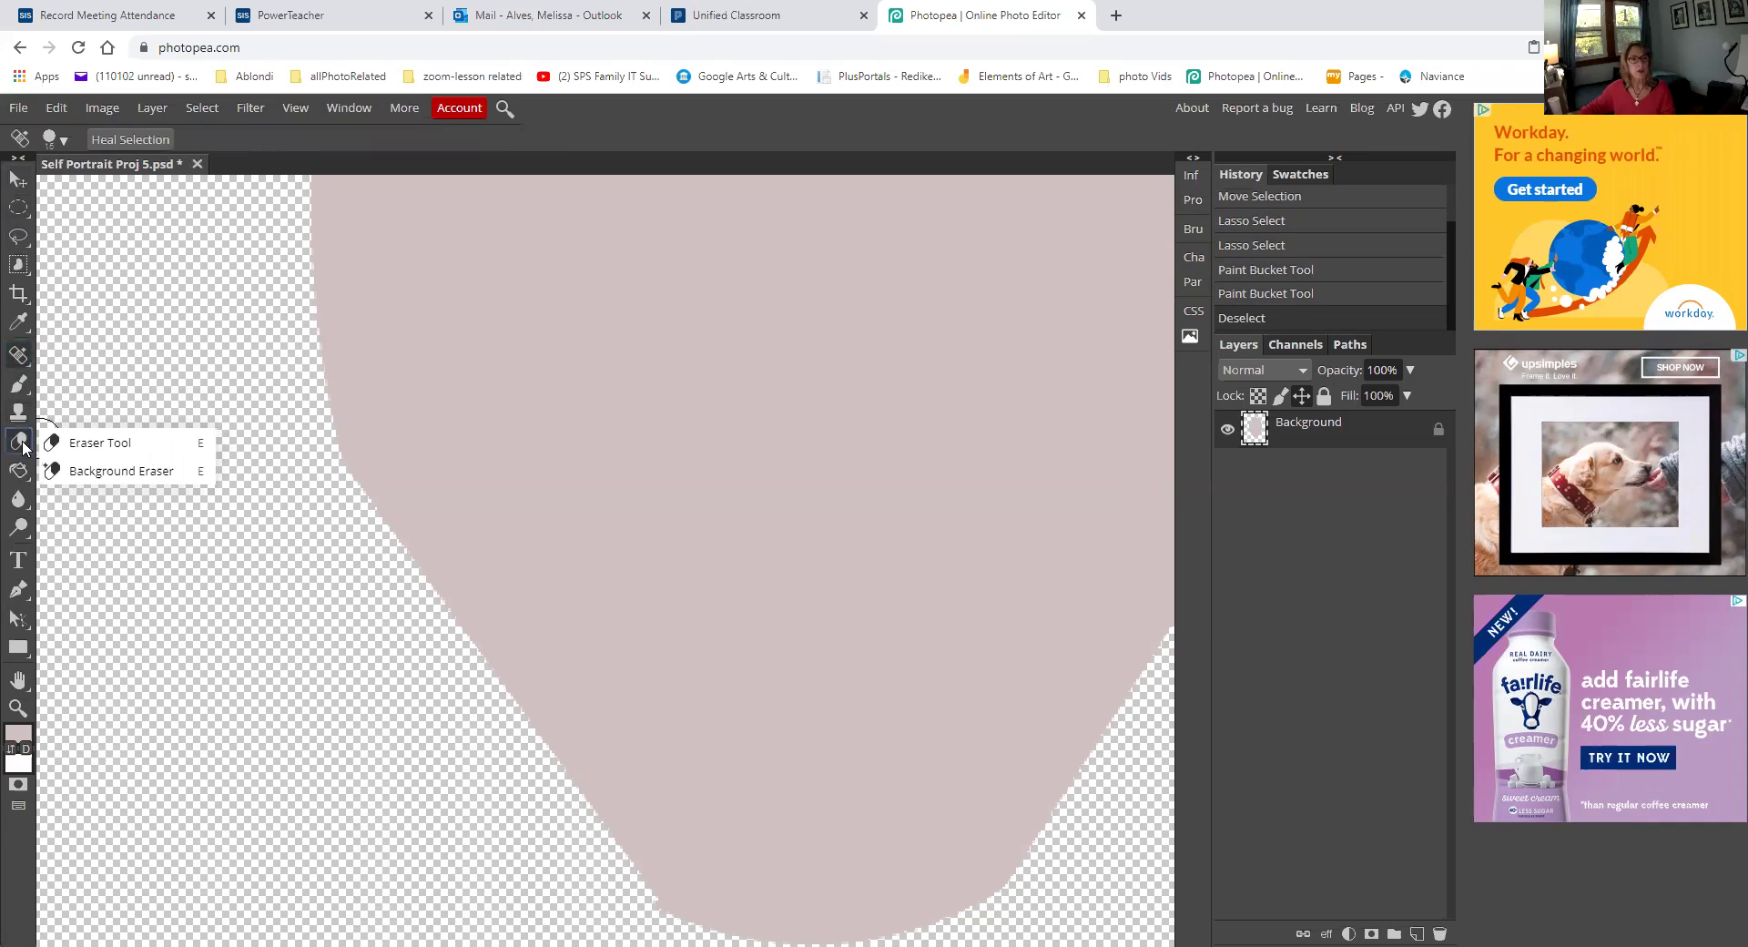
left_click(98, 440)
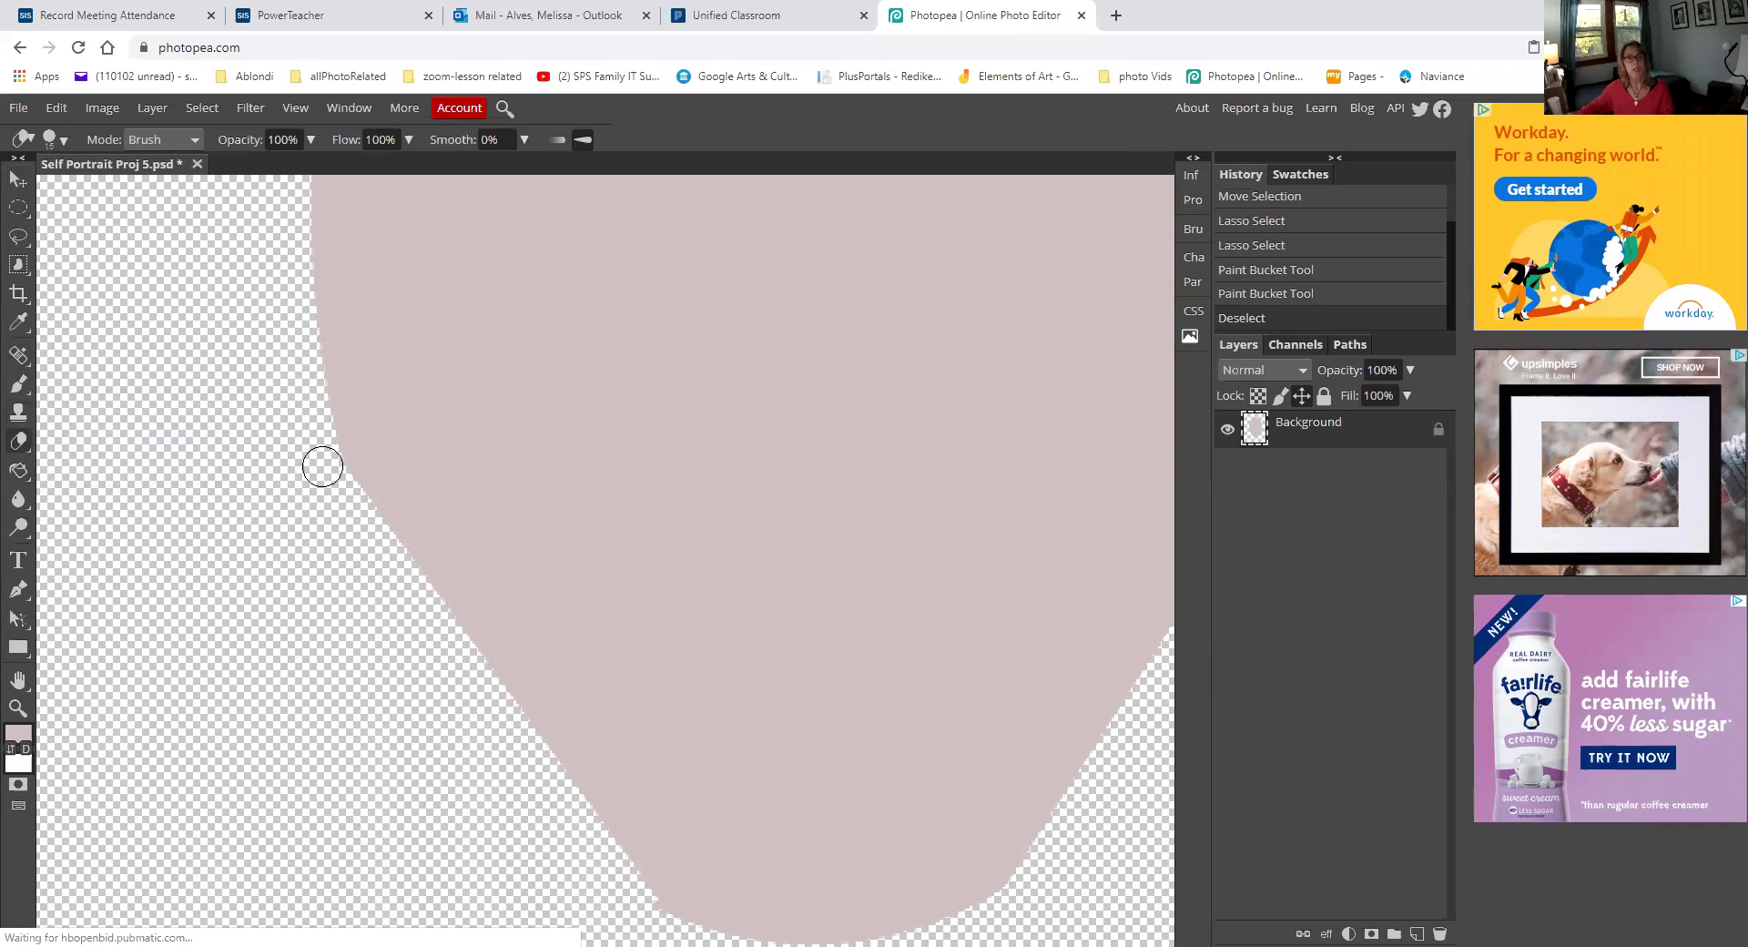
left_click(63, 141)
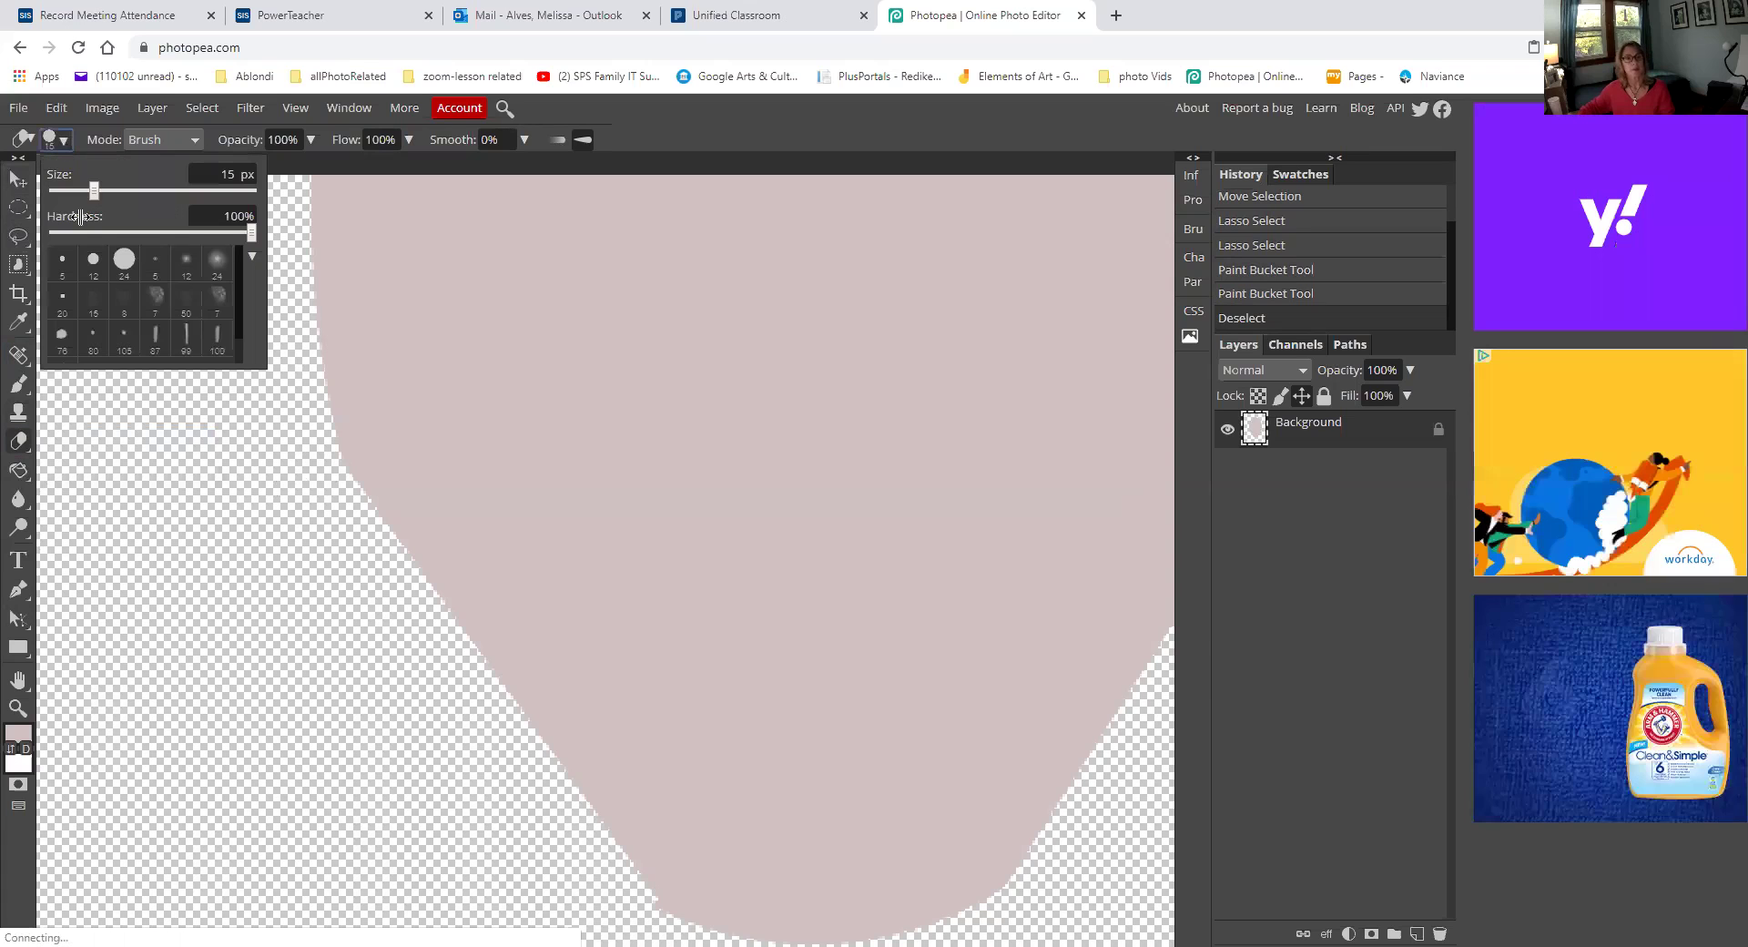
left_click(120, 262)
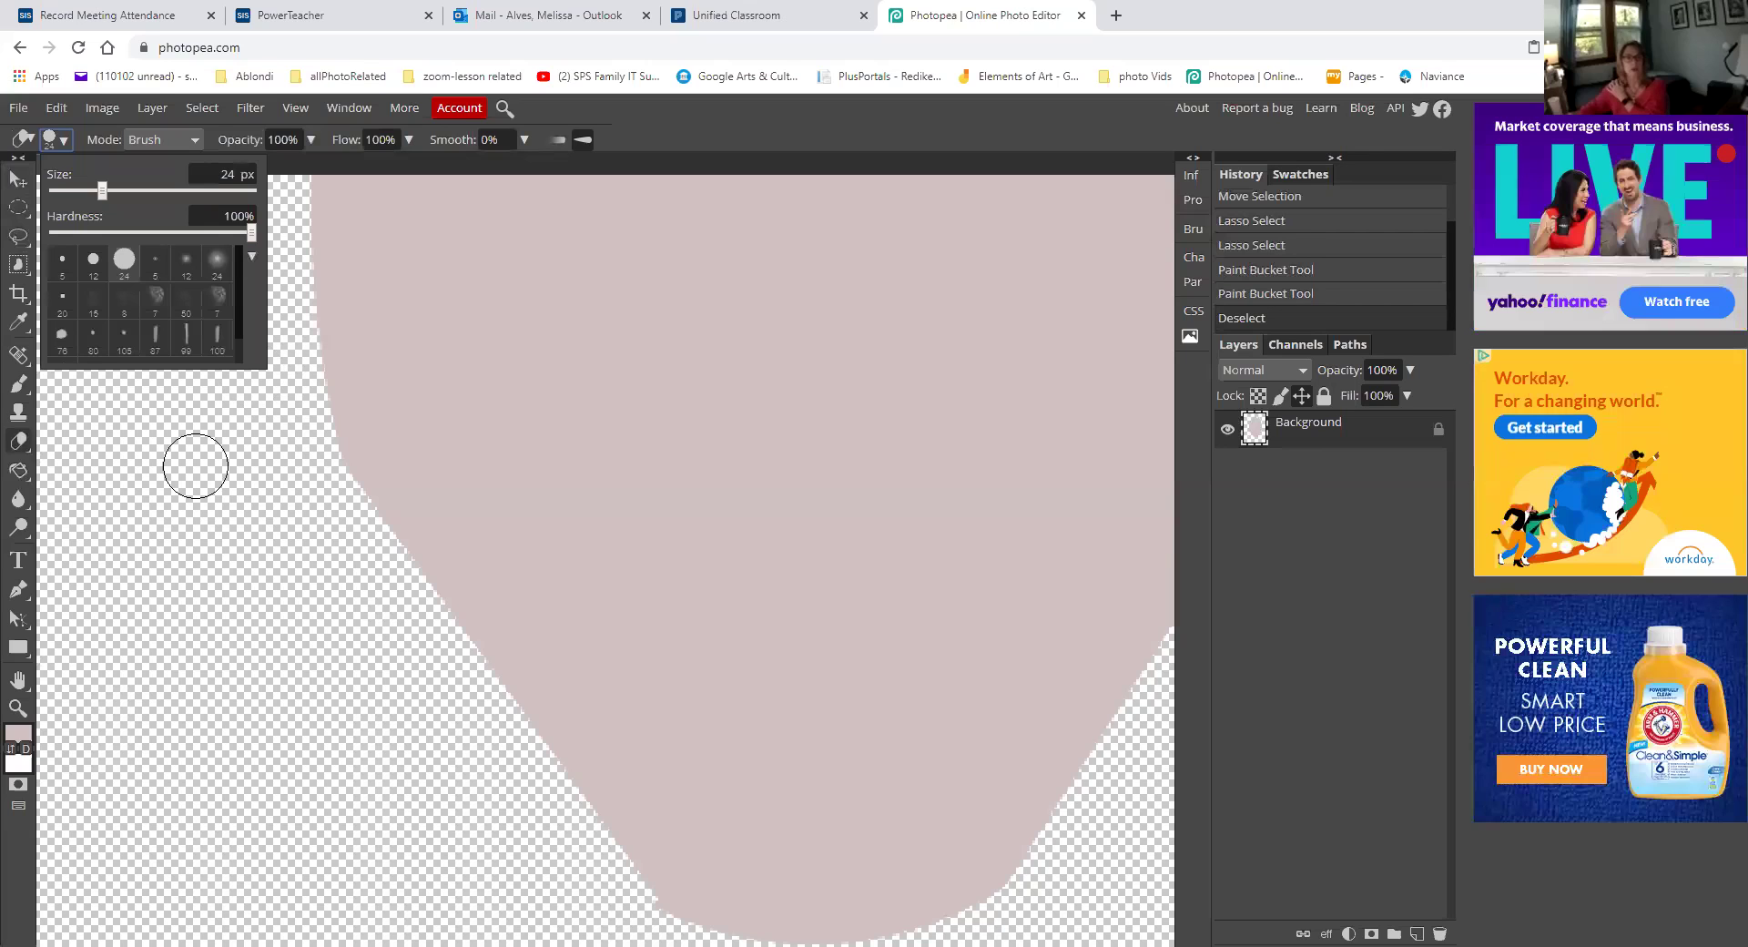
Erase the angular corner where the left cheek meets the jaw so the outline curves smoothly
left_click_drag(195, 466, 182, 433)
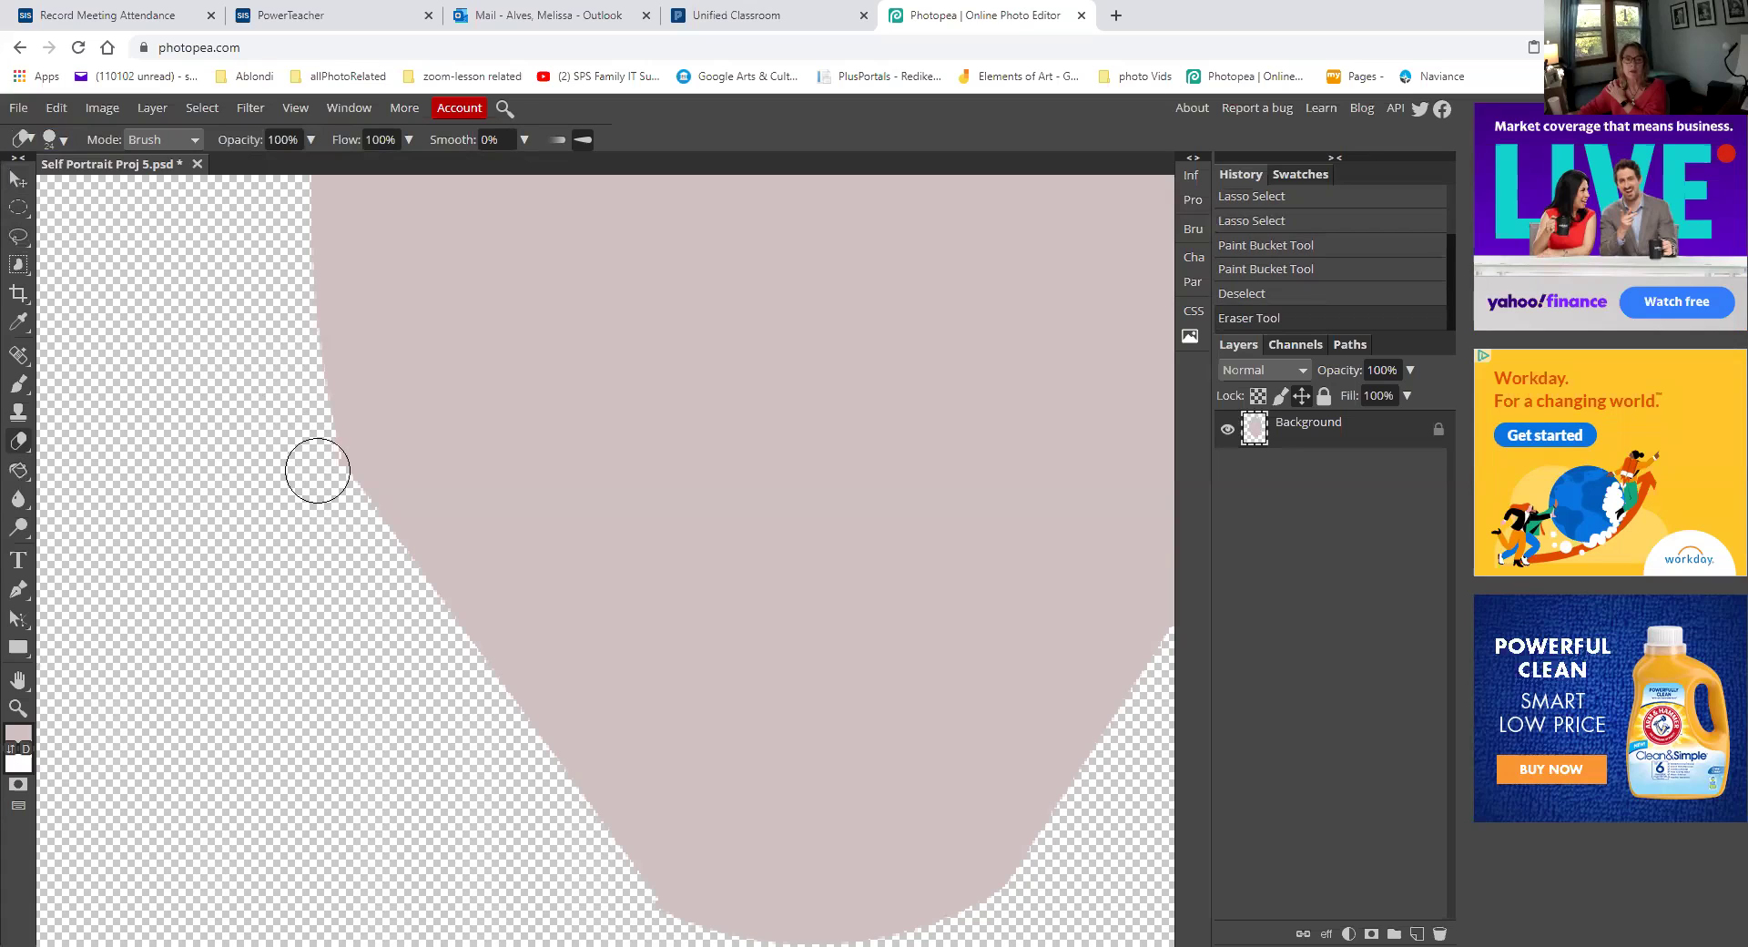
mouse_move(317, 471)
left_mouse_down()
mouse_move(326, 494)
mouse_move(314, 474)
left_mouse_up()
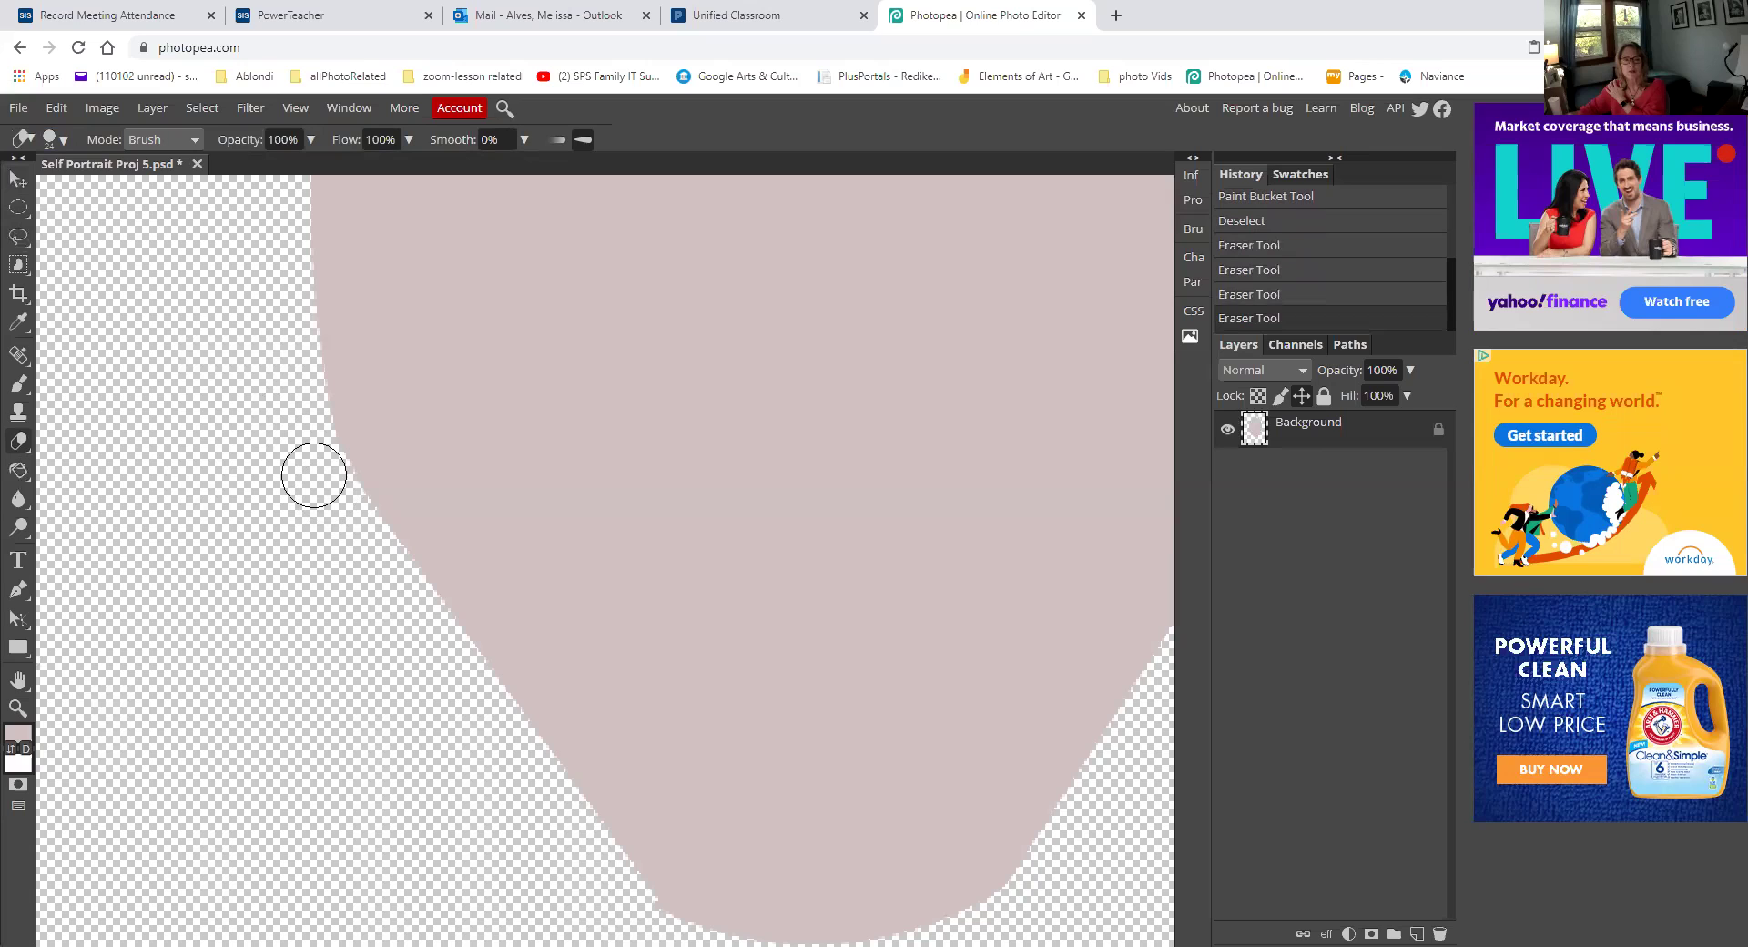
left_click(314, 474)
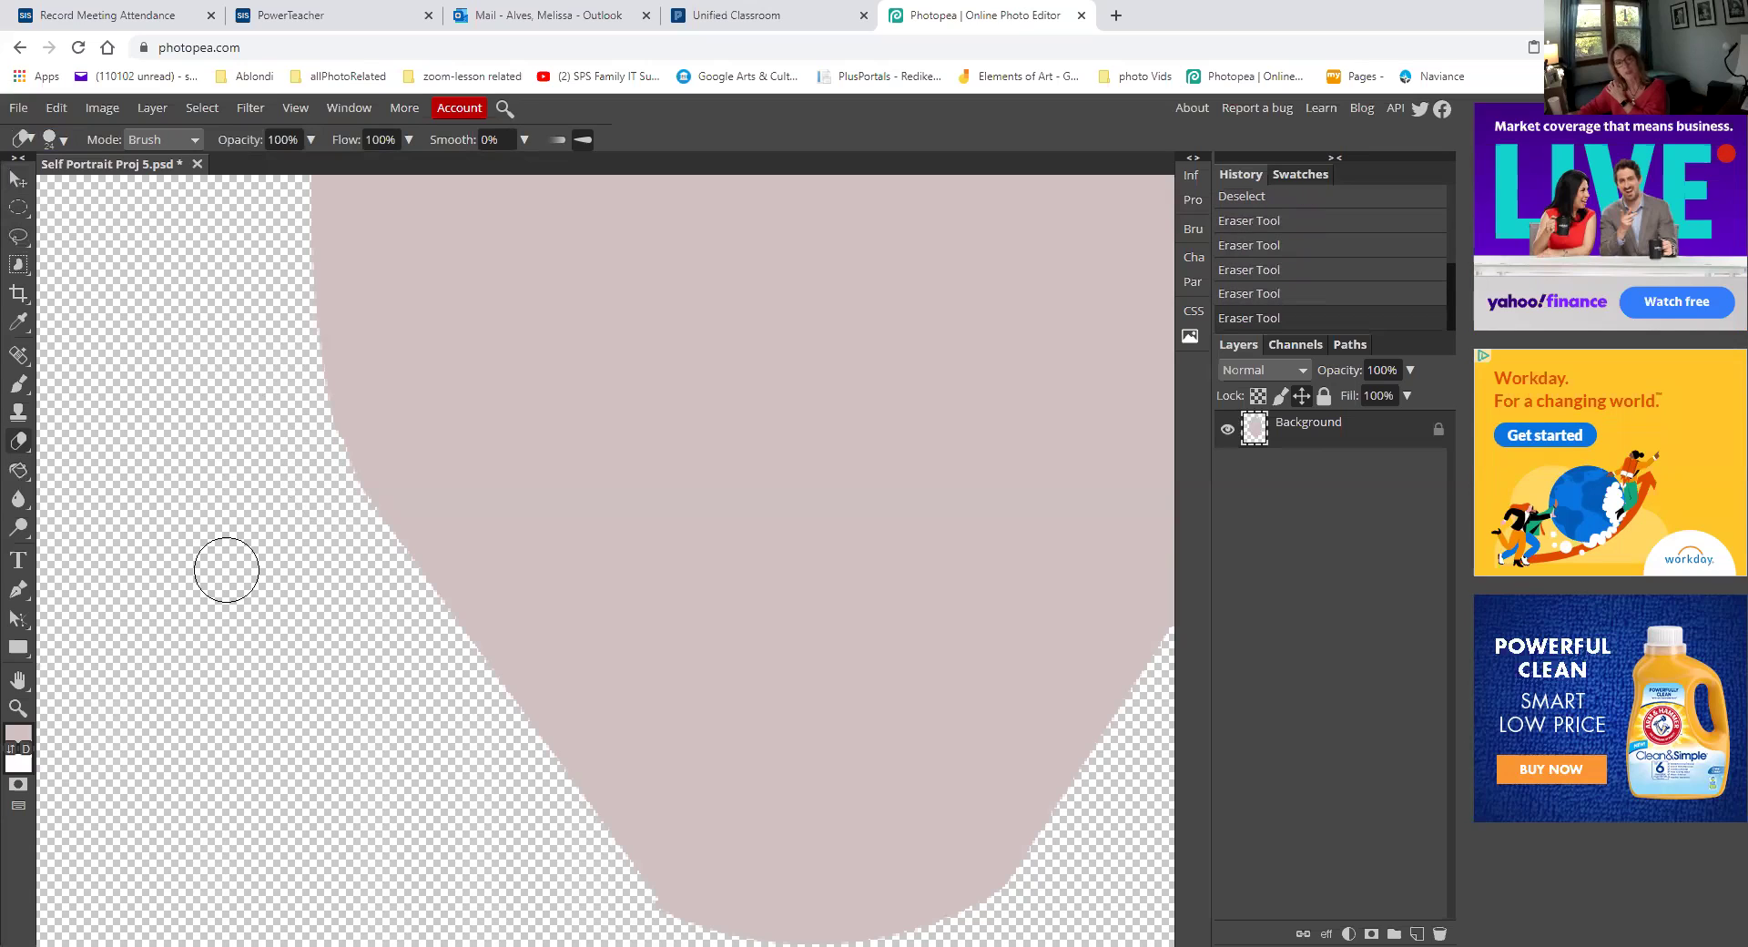
left_click(307, 439)
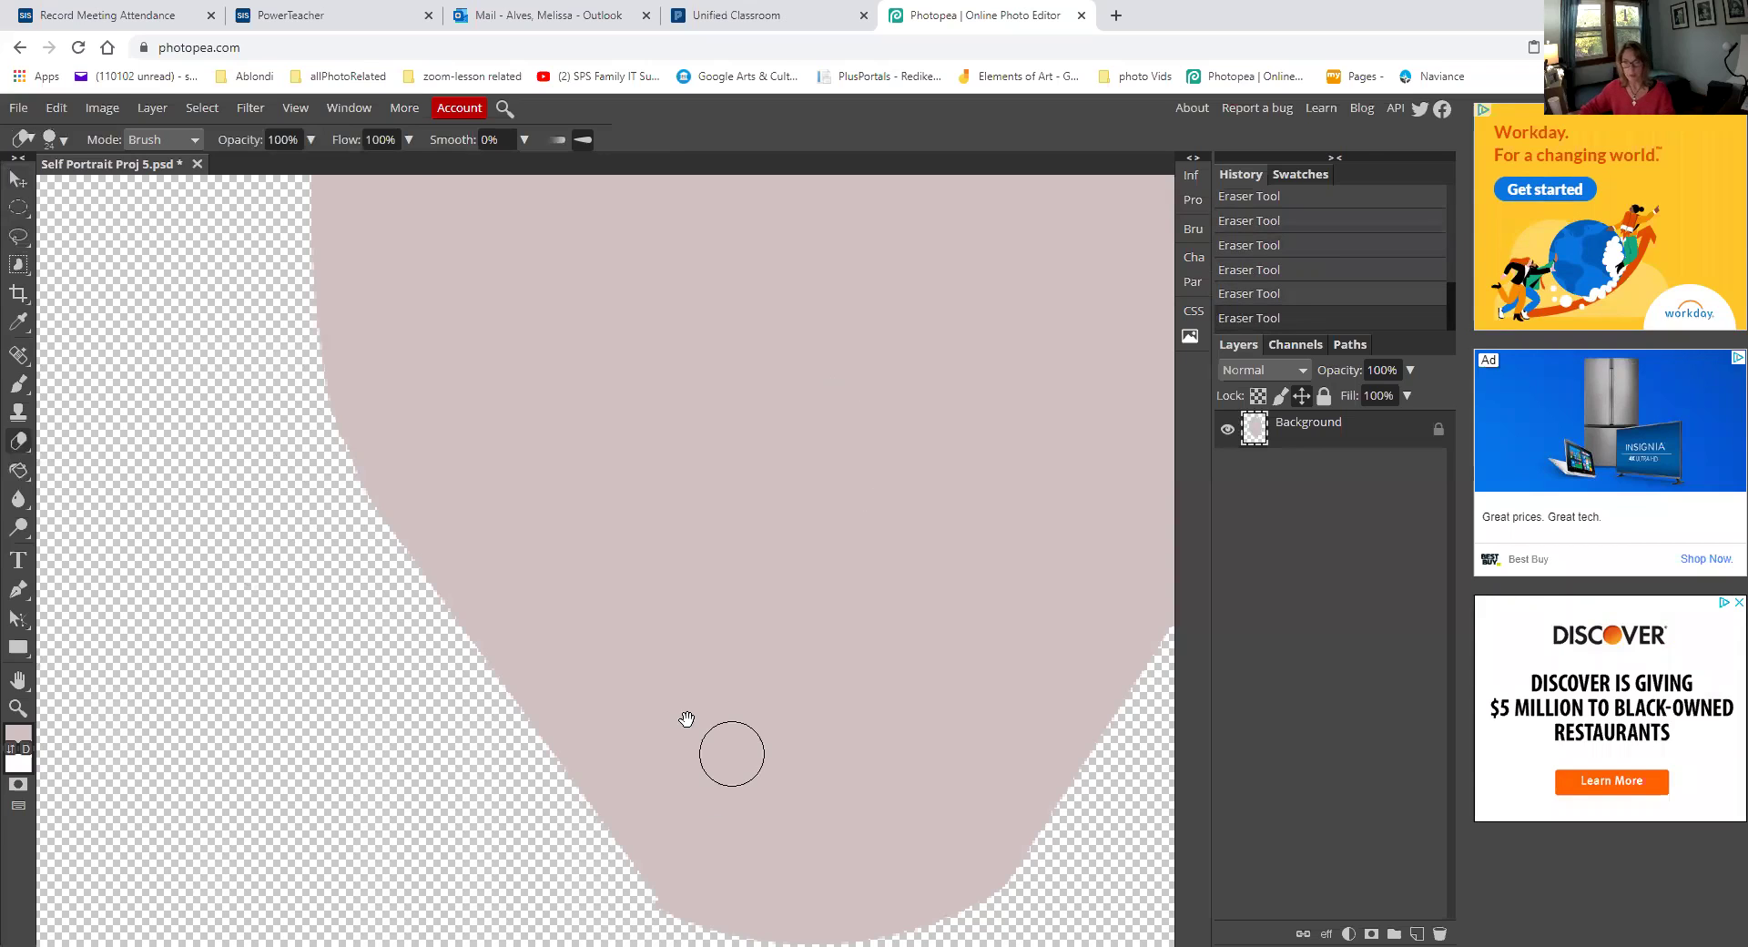
Round off the corners where the jaw meets the chin with the eraser
scroll(683, 373, "down", 5)
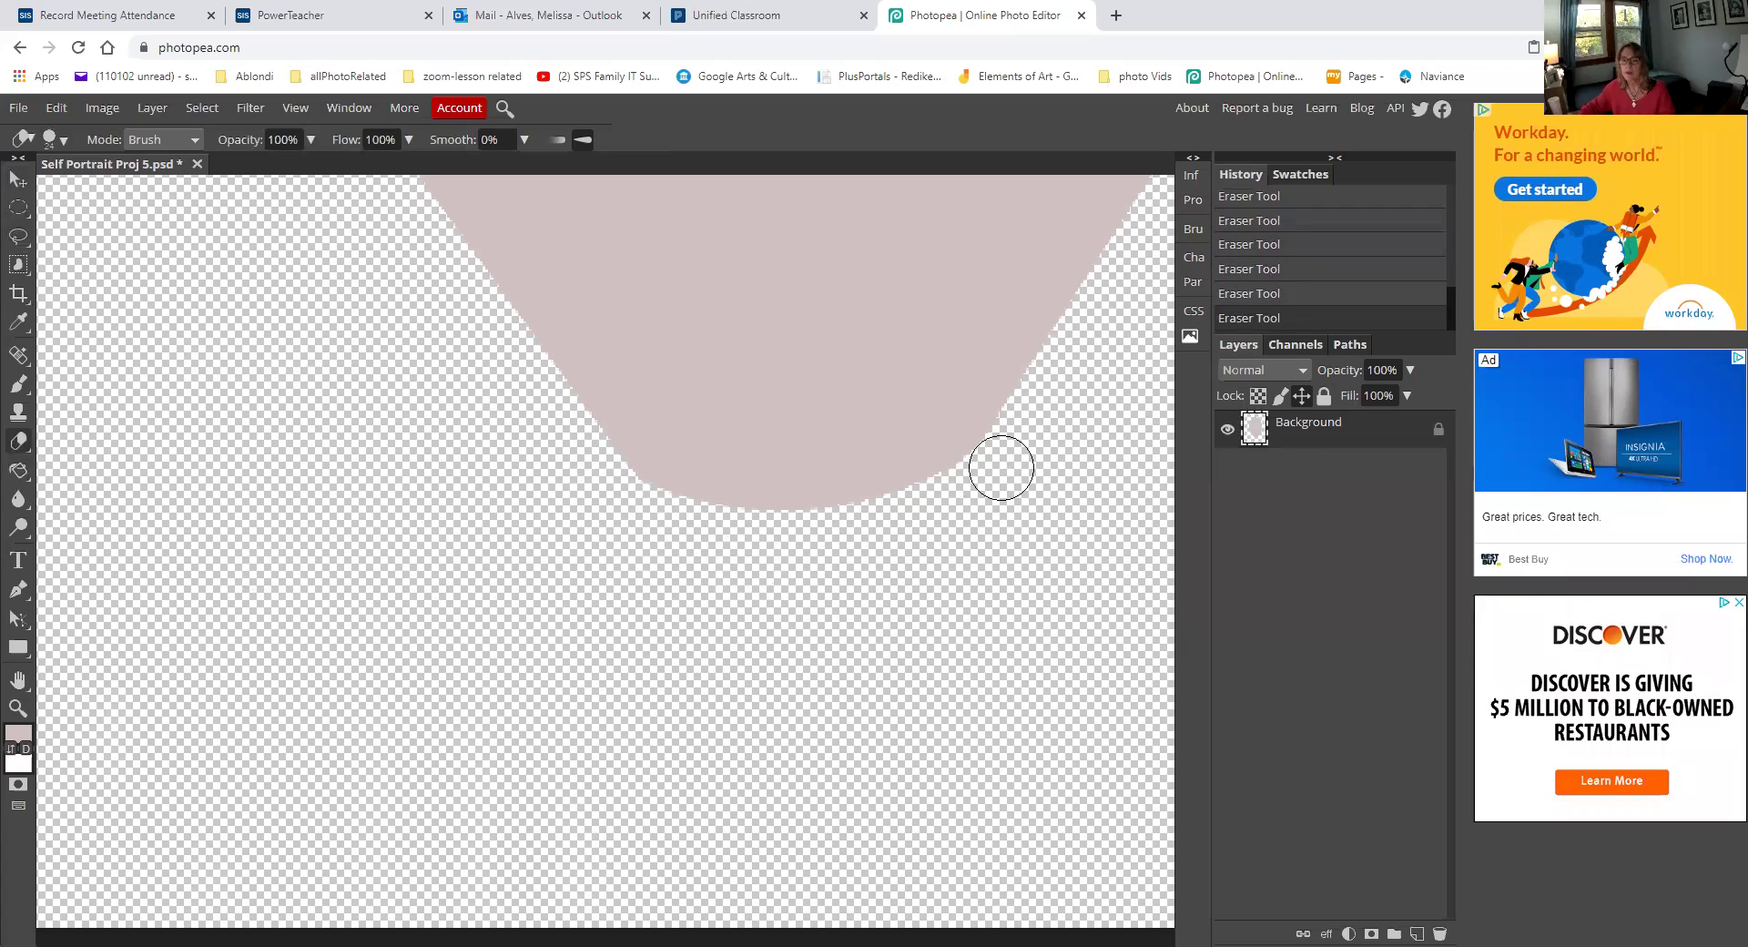
left_click_drag(880, 564, 583, 889)
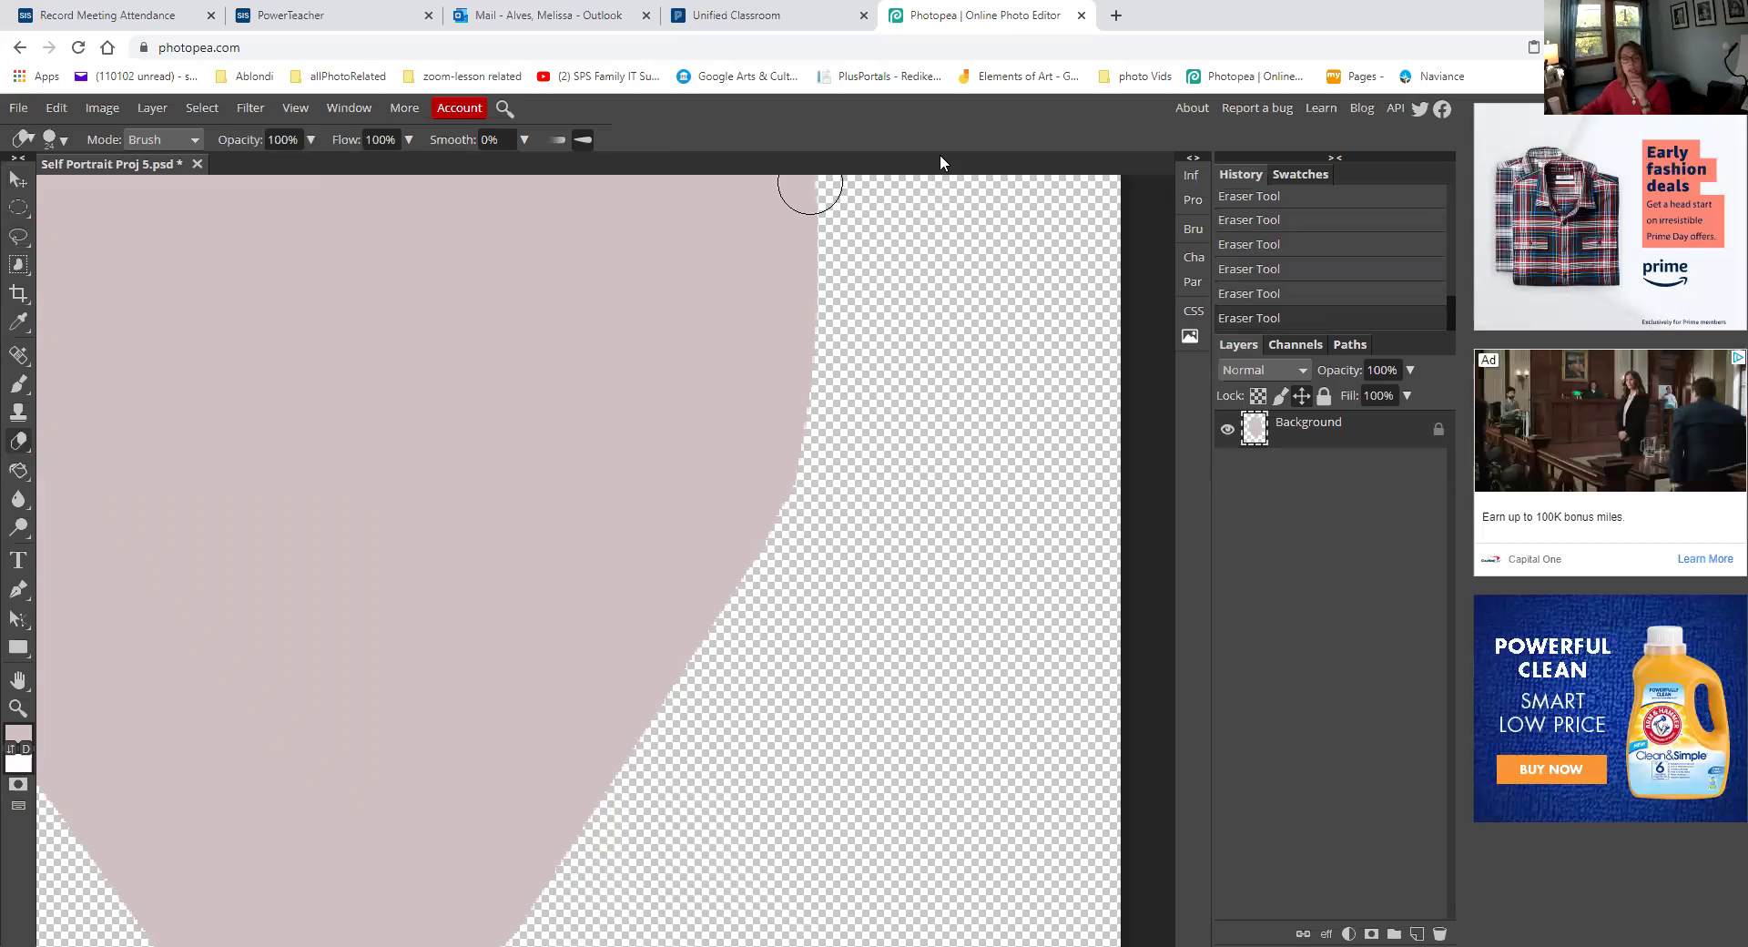
double_click(17, 710)
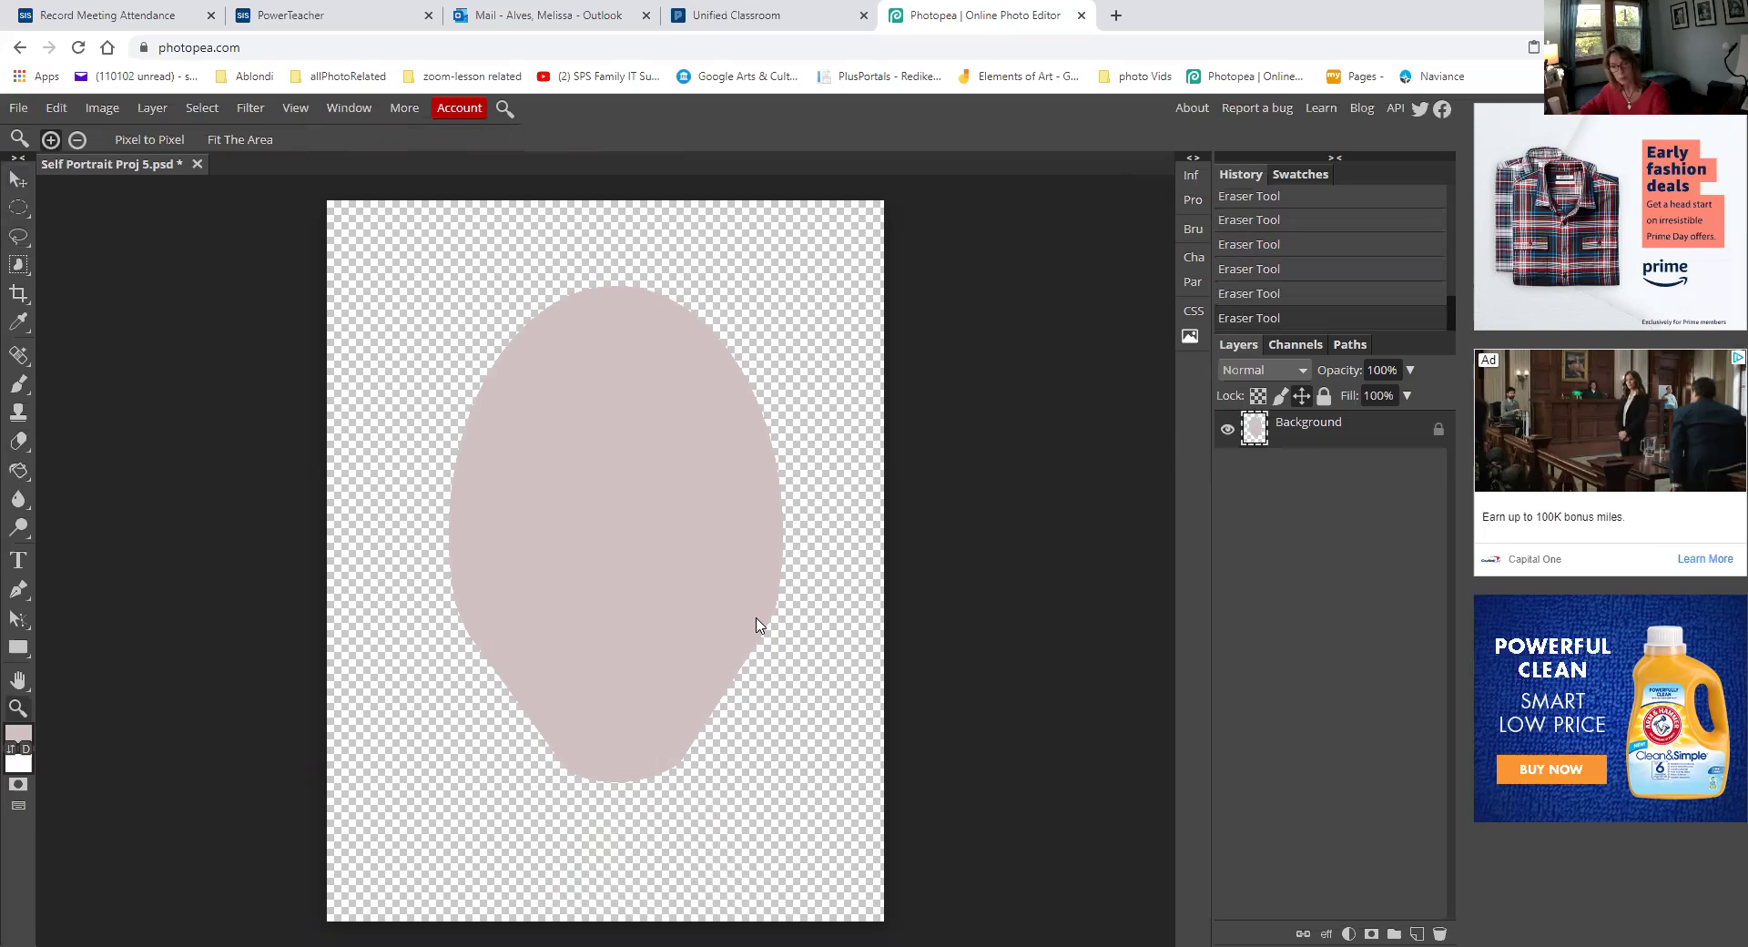
Smooth the right cheek-to-jaw corner with the eraser and touch up the left edge of the face to match
key("ctrl+plus")
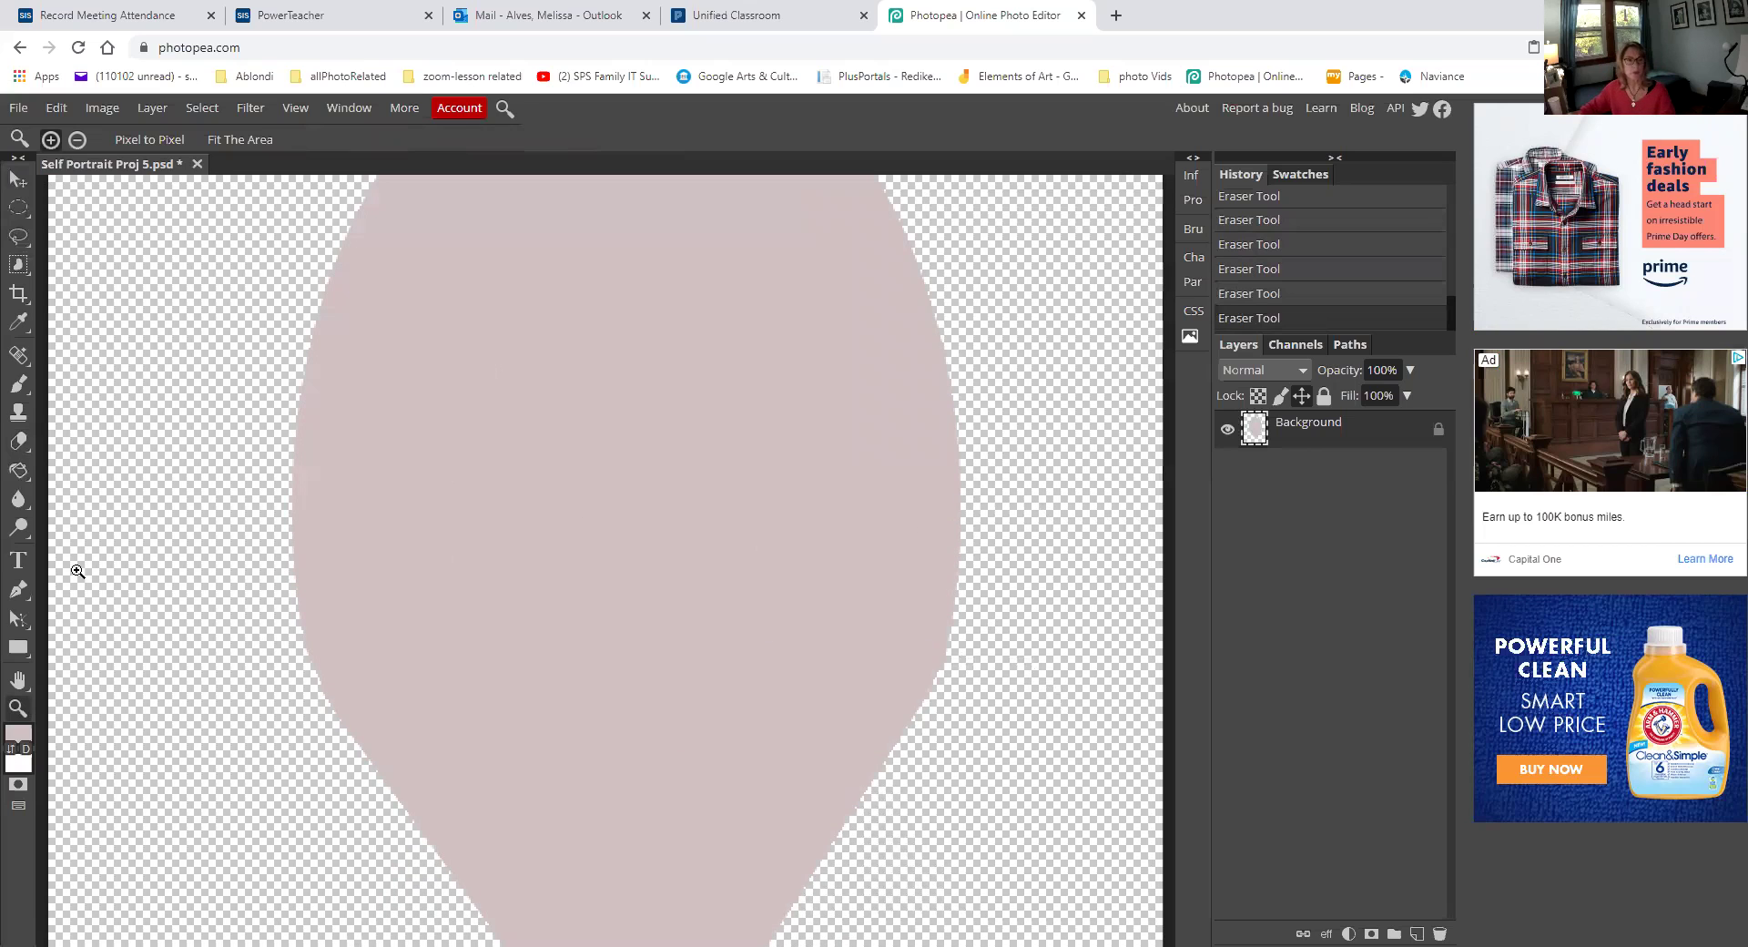
left_click(19, 442)
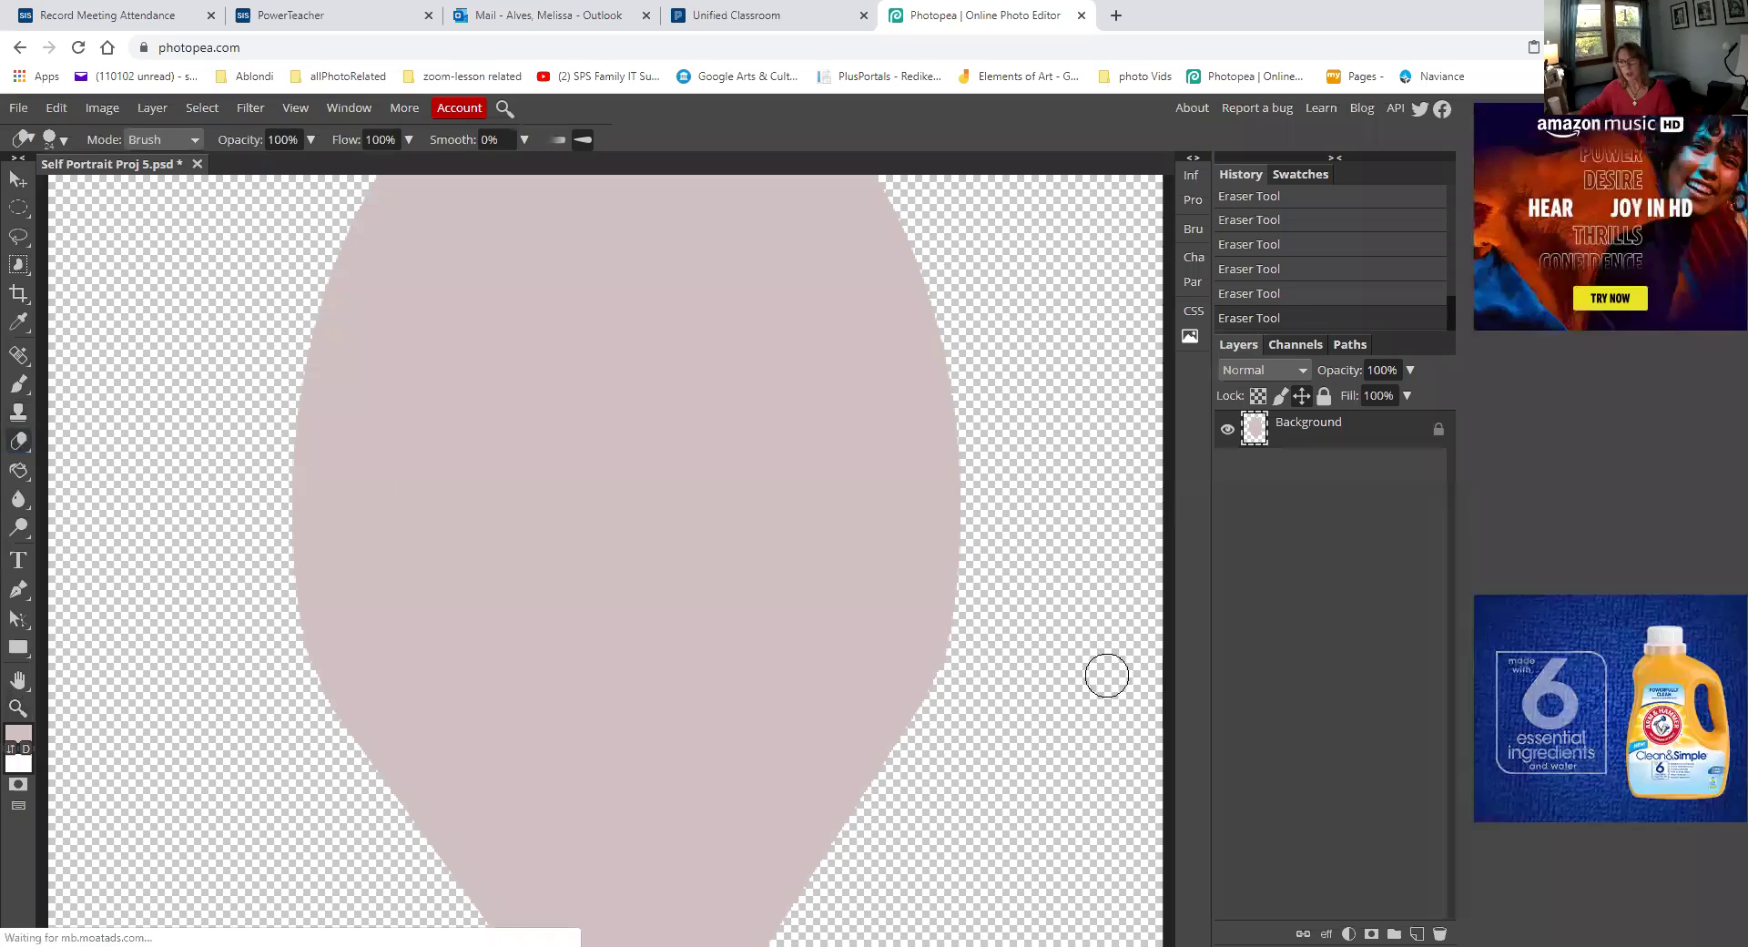
left_click(962, 669)
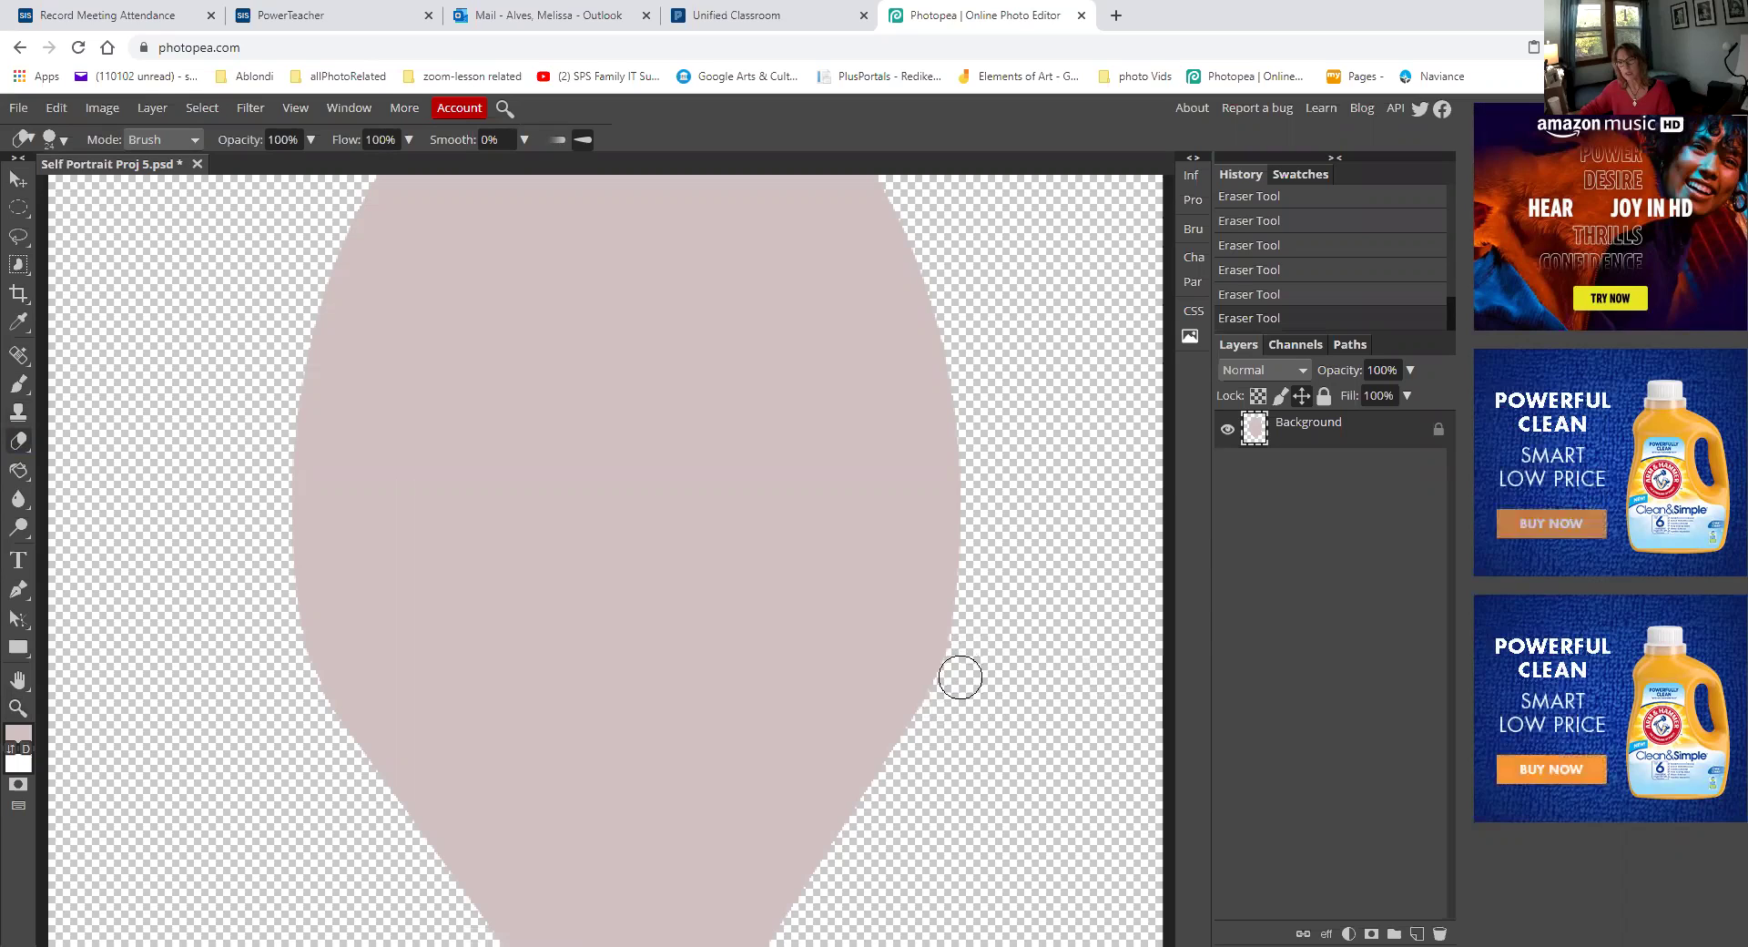
left_click(967, 657)
left_click(968, 660)
left_click_drag(967, 660, 970, 635)
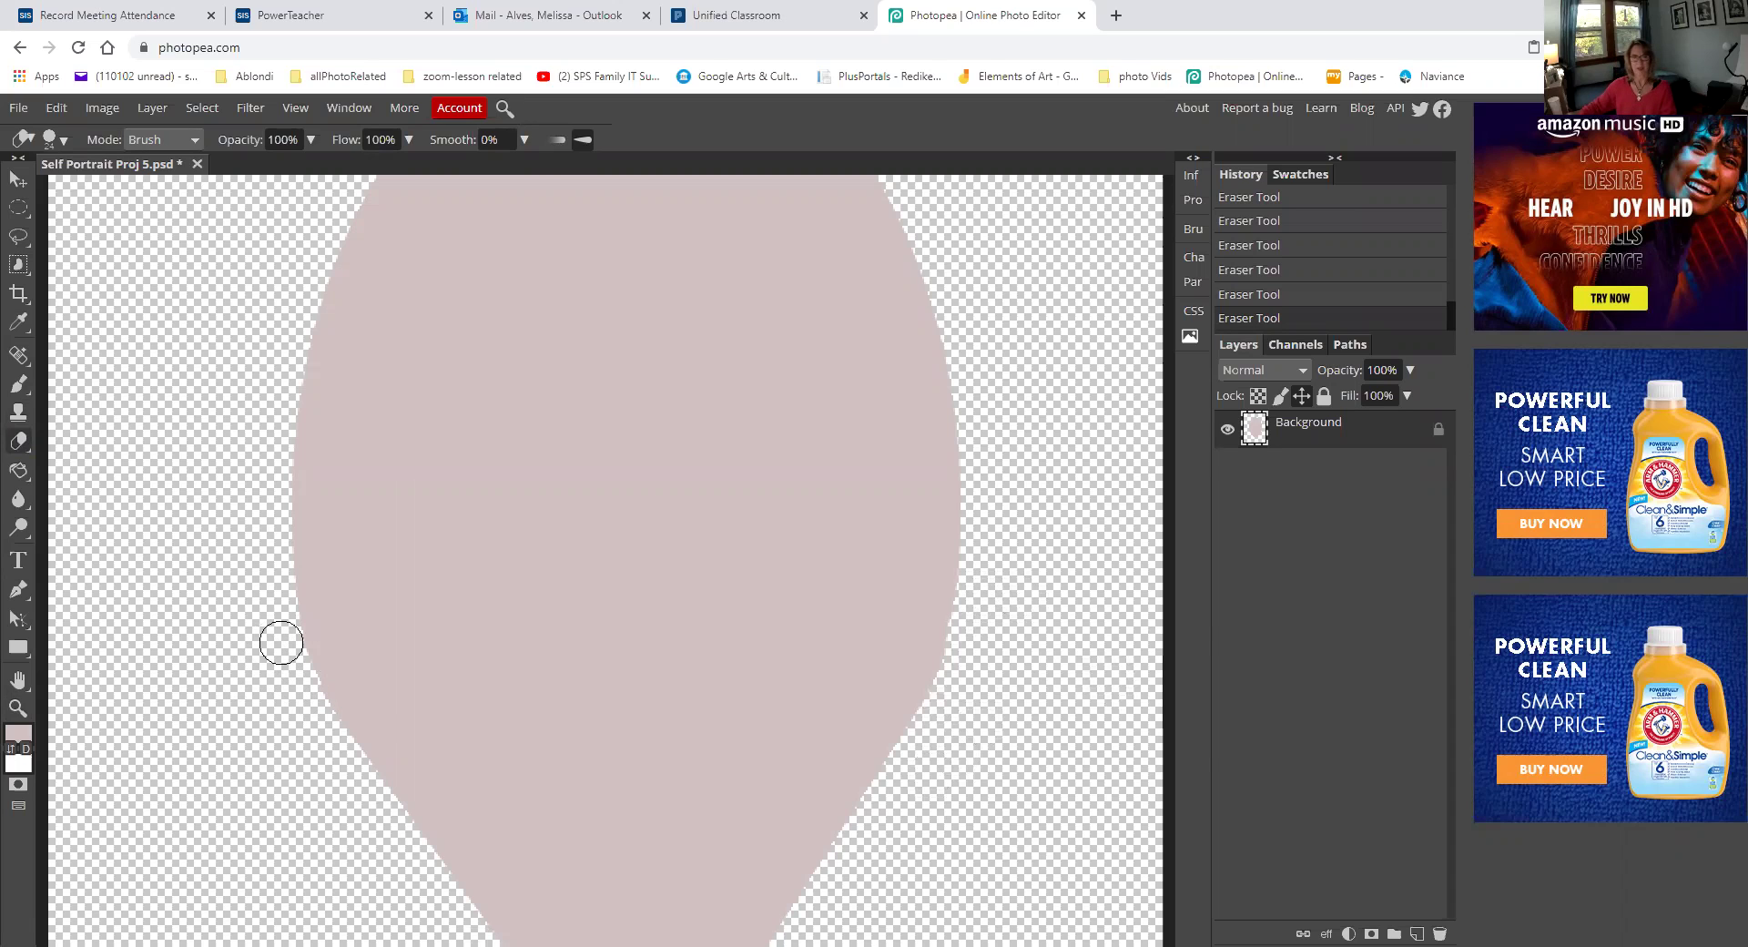
mouse_move(283, 646)
left_mouse_down()
mouse_move(312, 726)
mouse_move(266, 619)
left_mouse_up()
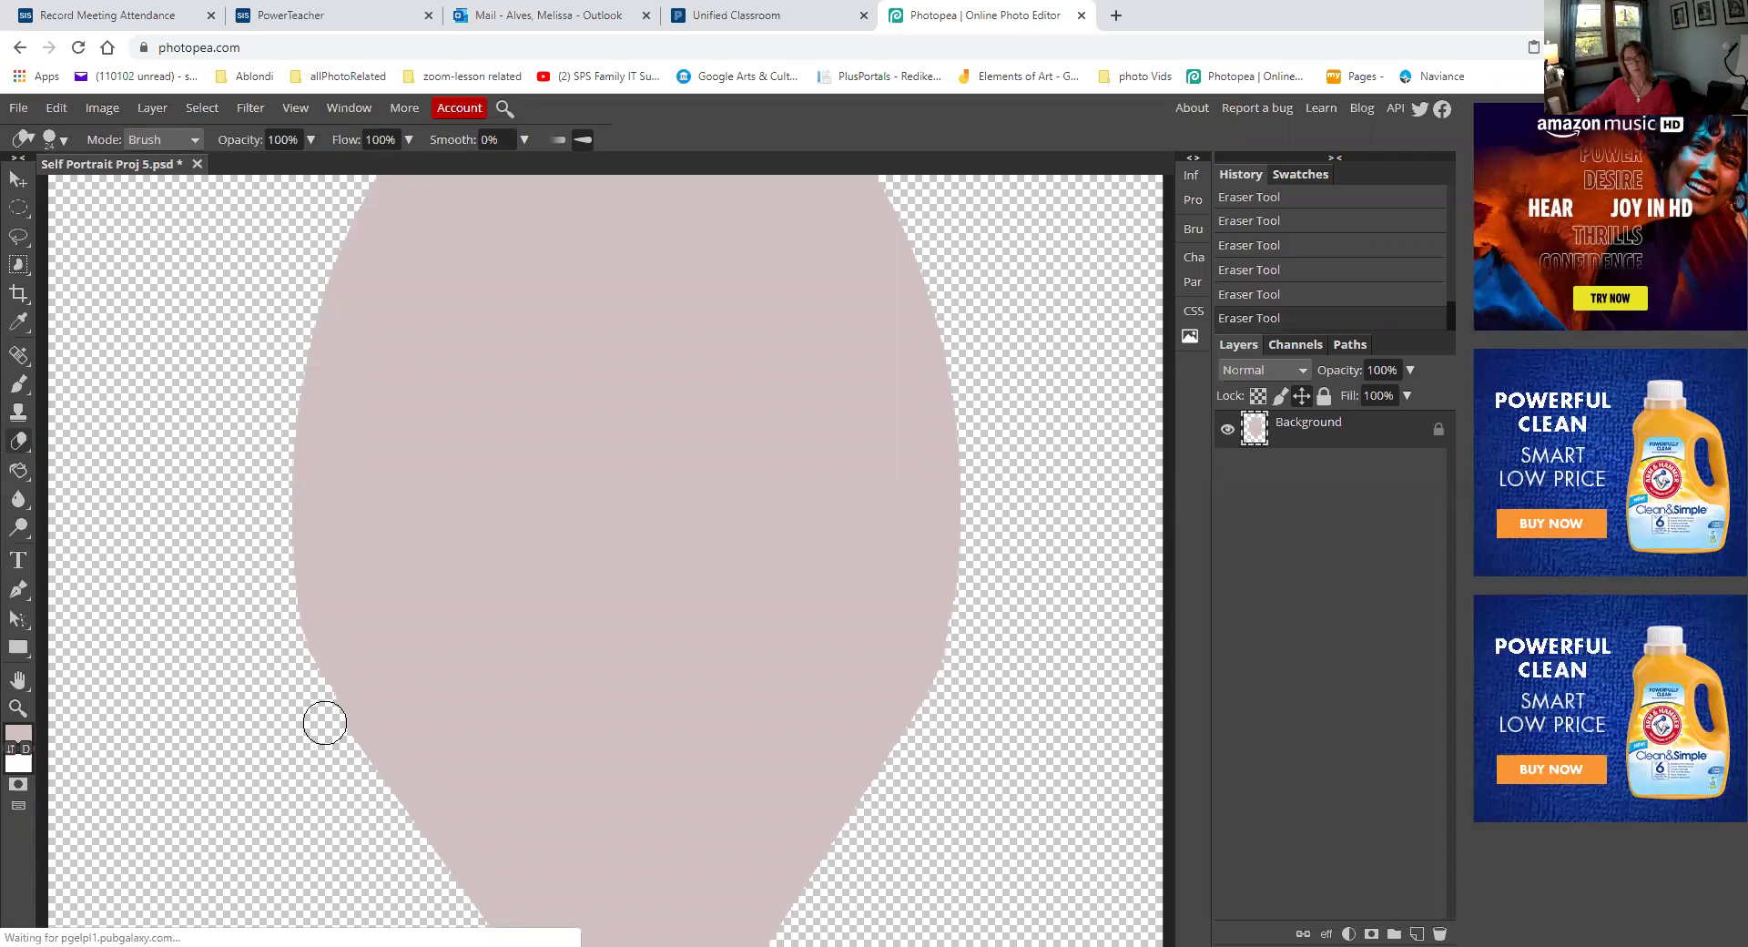
double_click(26, 706)
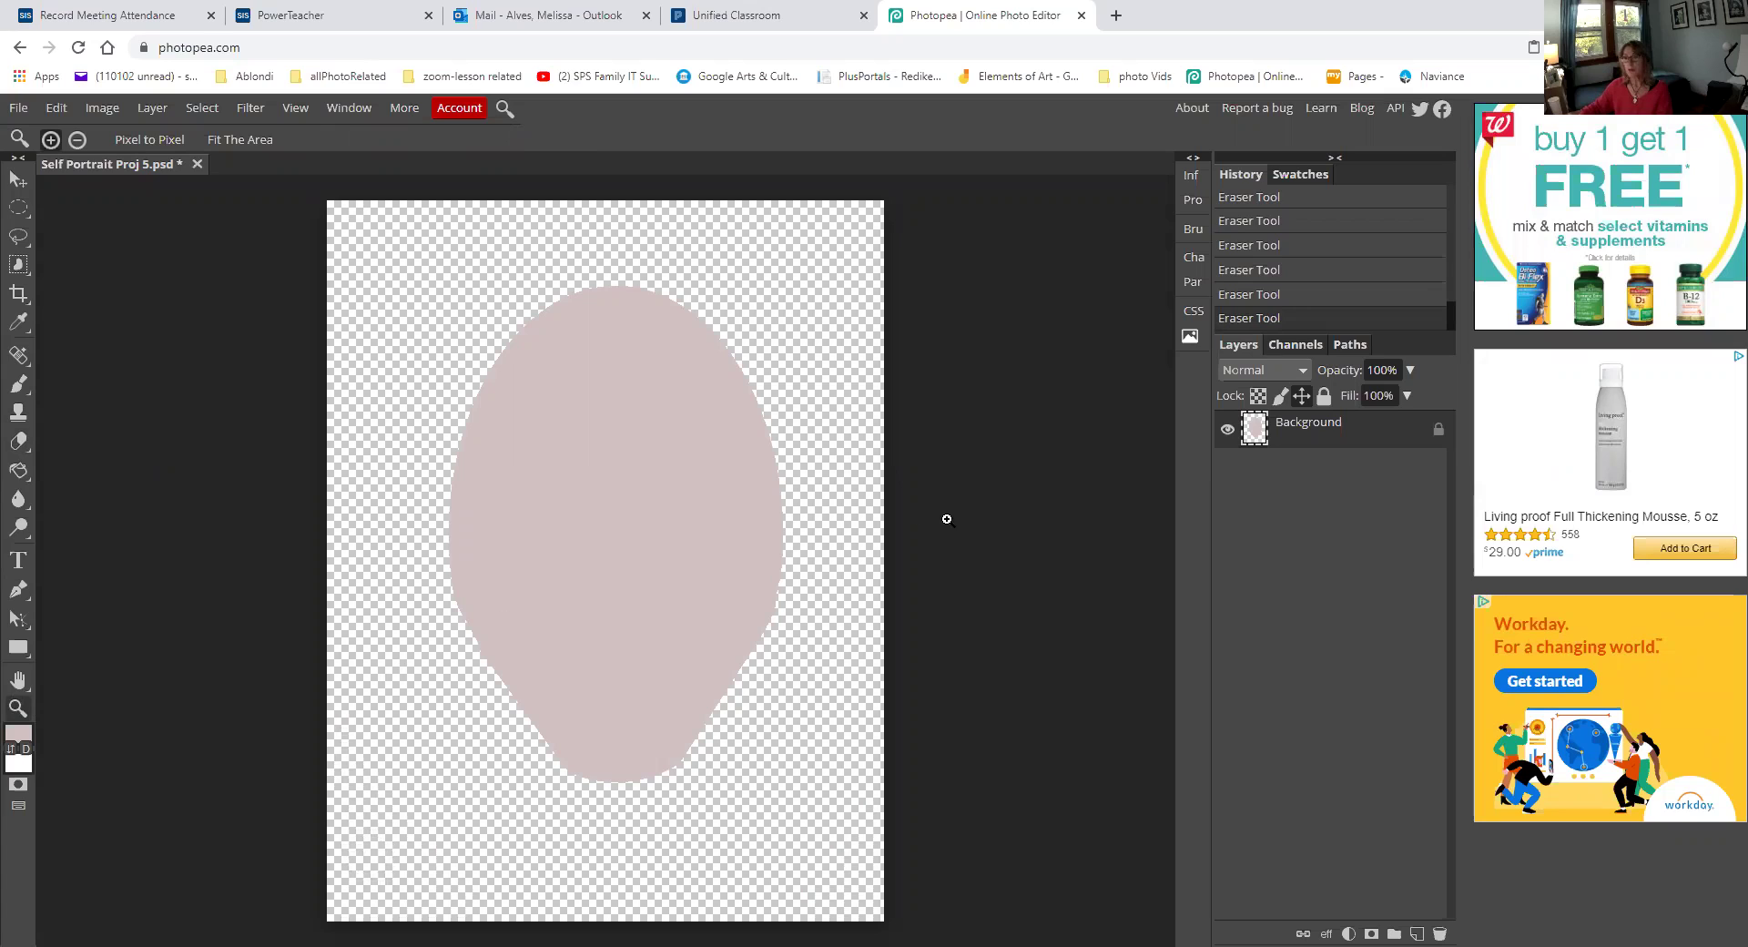
Rename the Background layer as face
double_click(1308, 423)
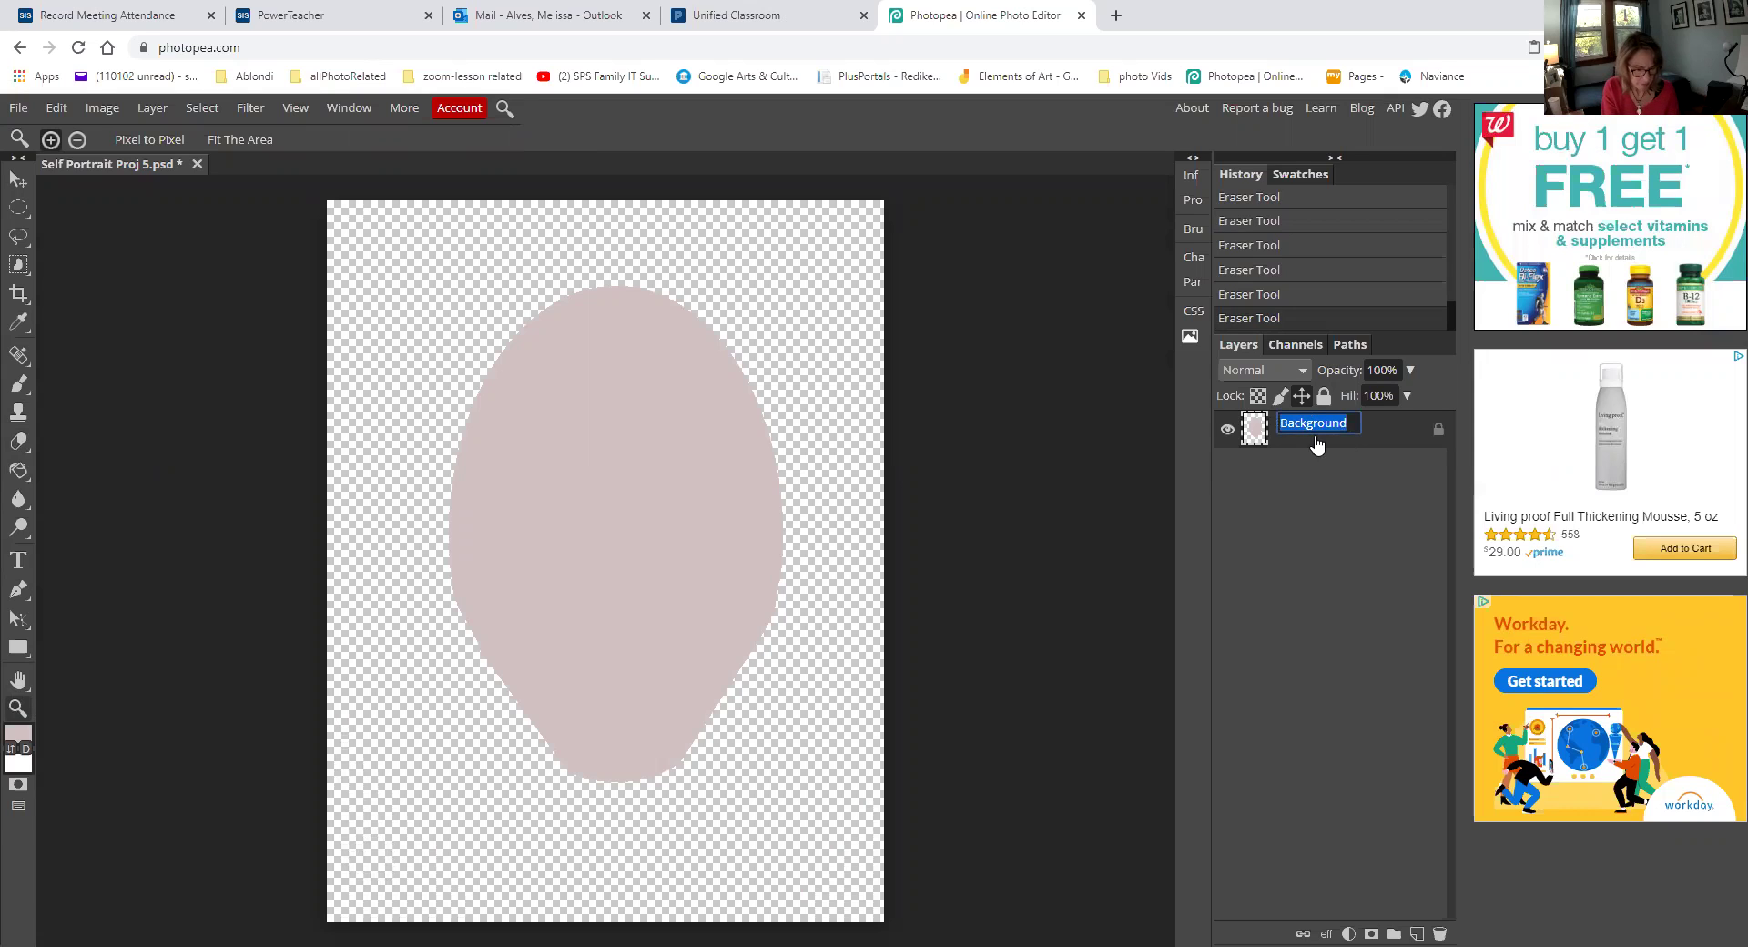
type("face")
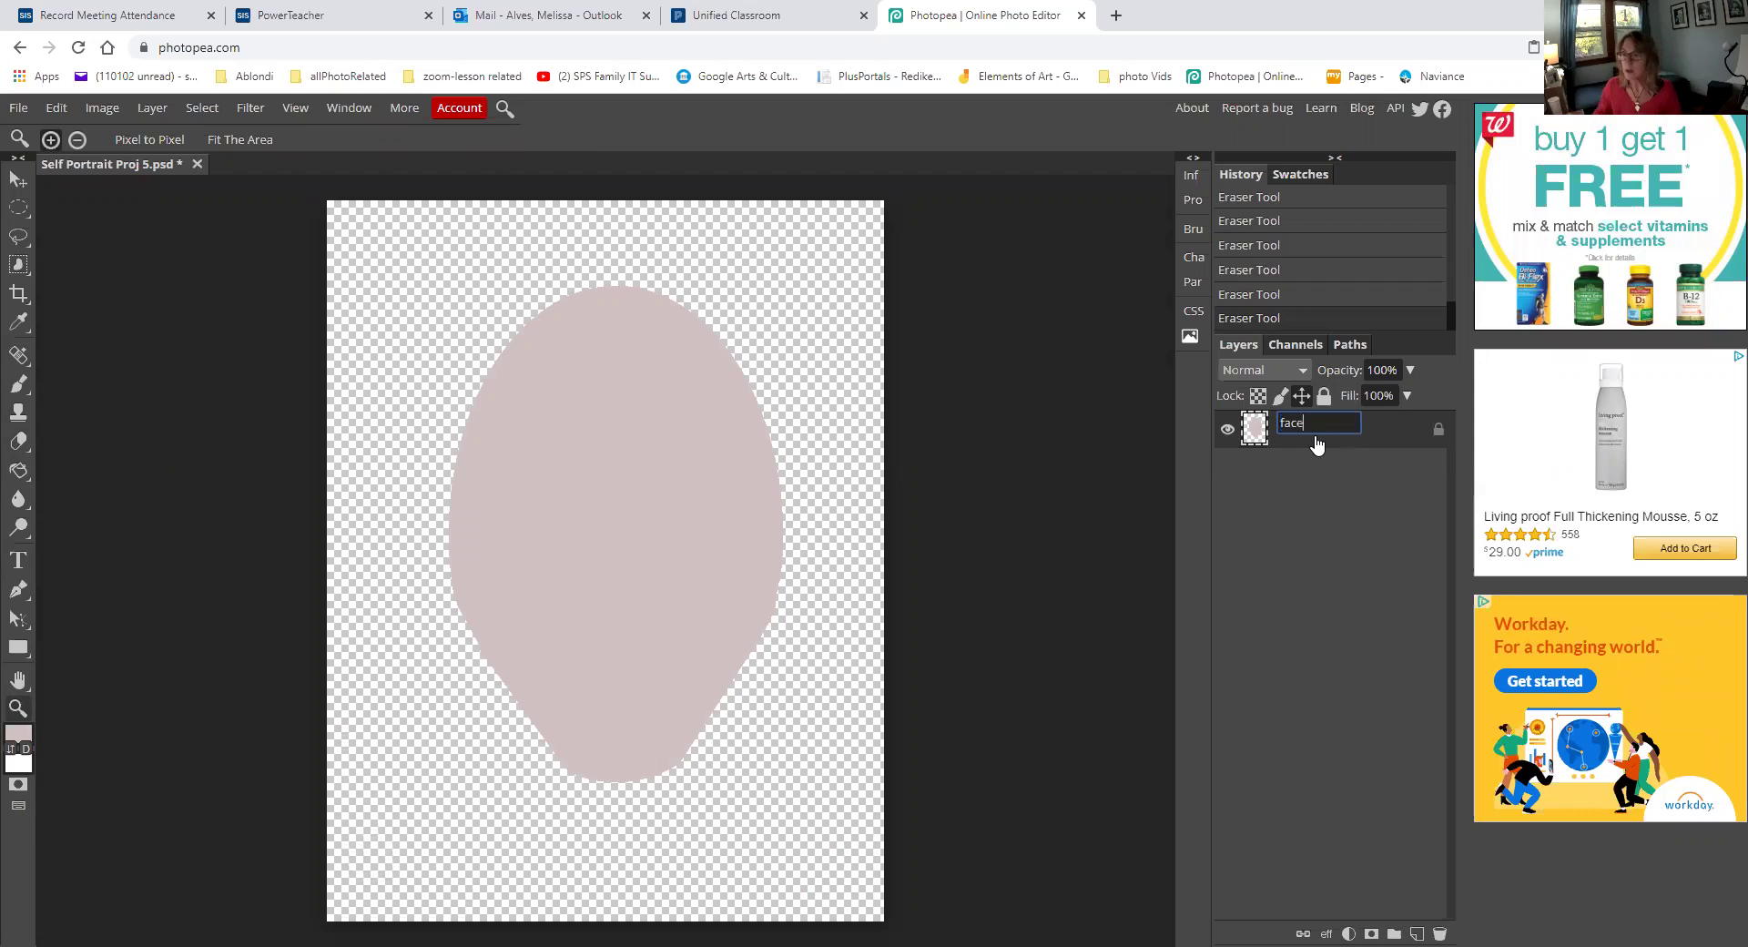
left_click(1372, 443)
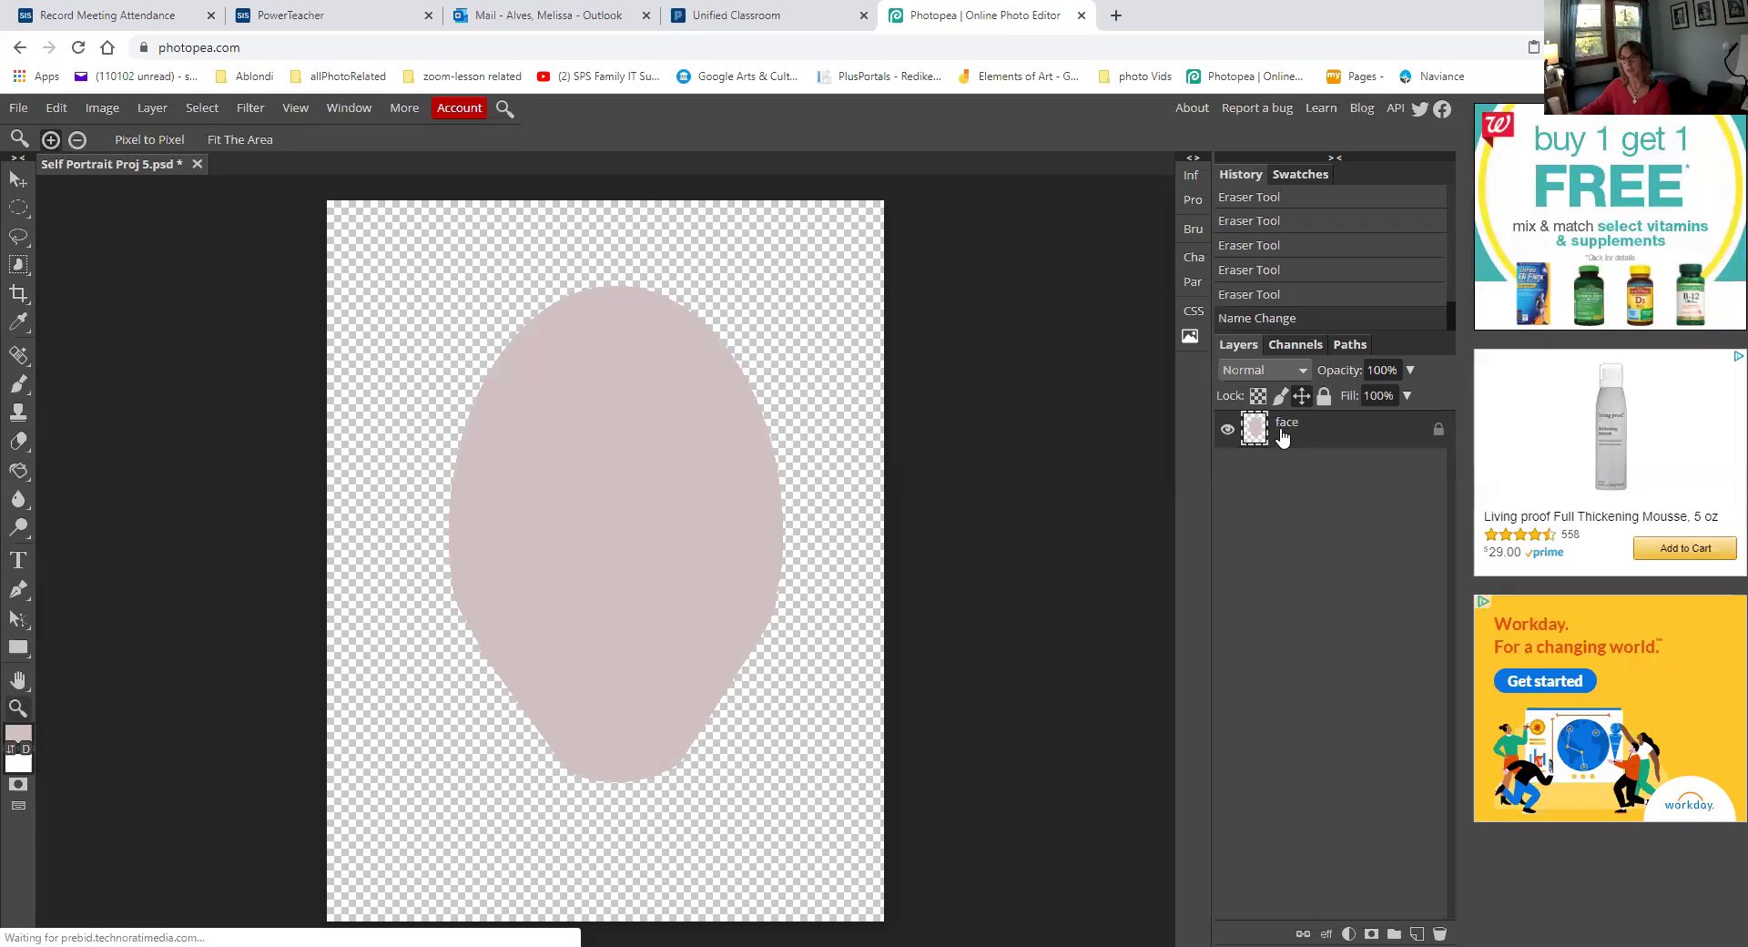
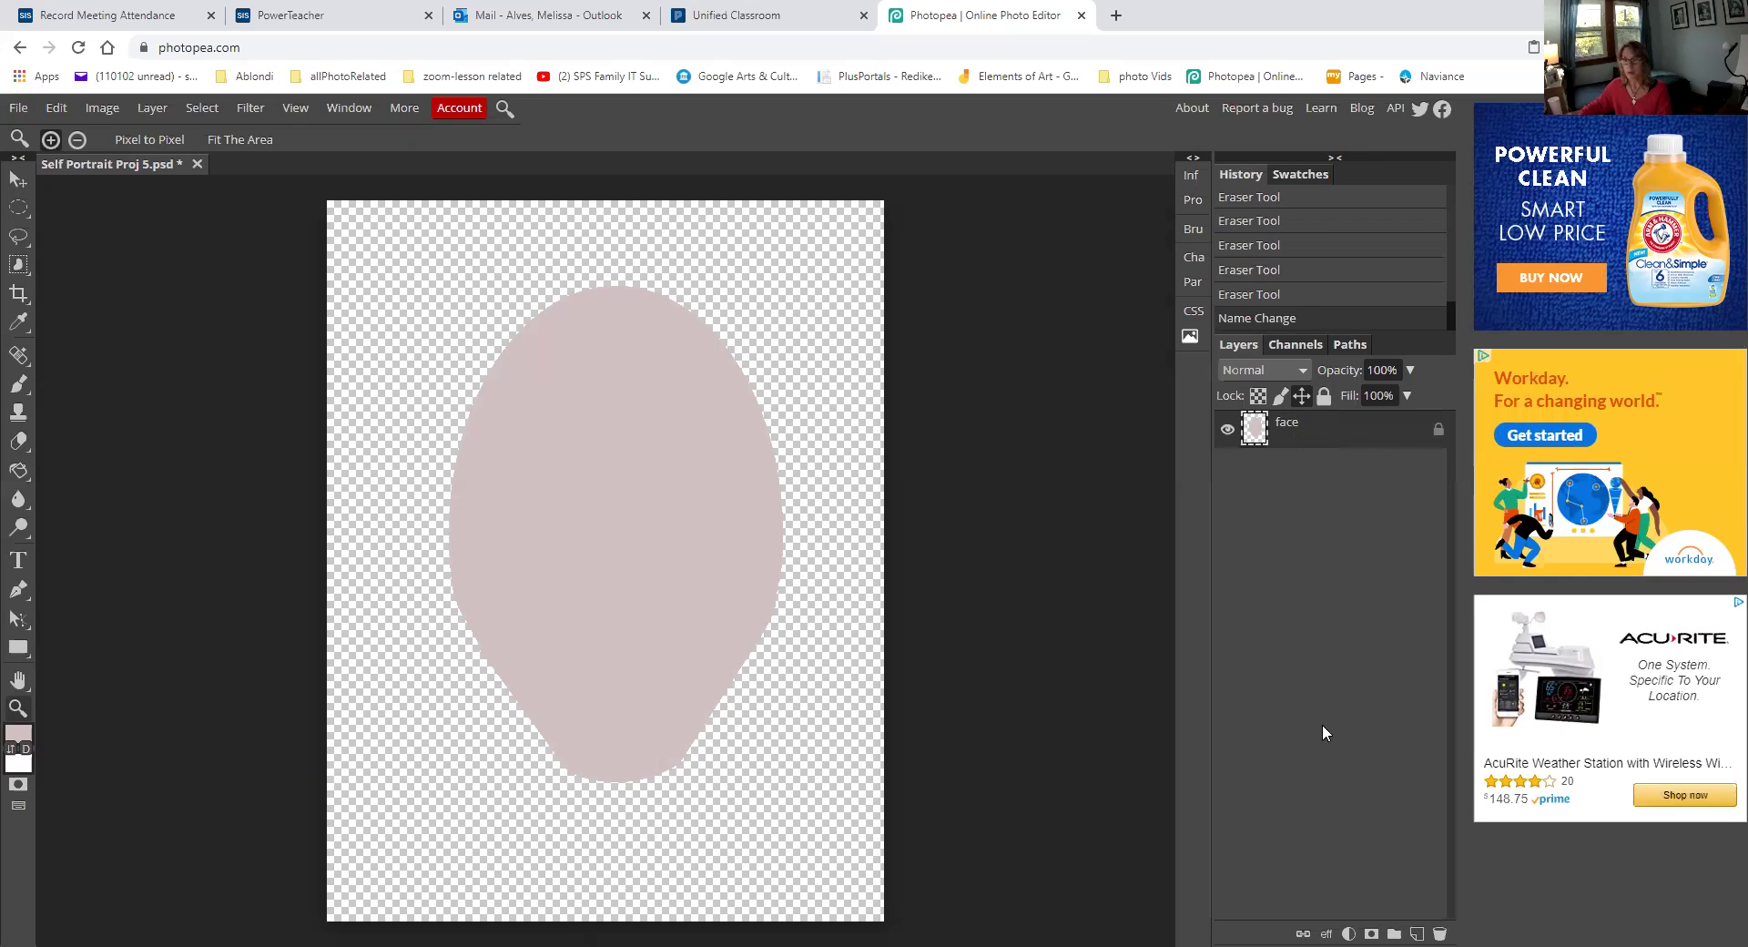
Add a new empty layer above the face layer
left_click(1416, 932)
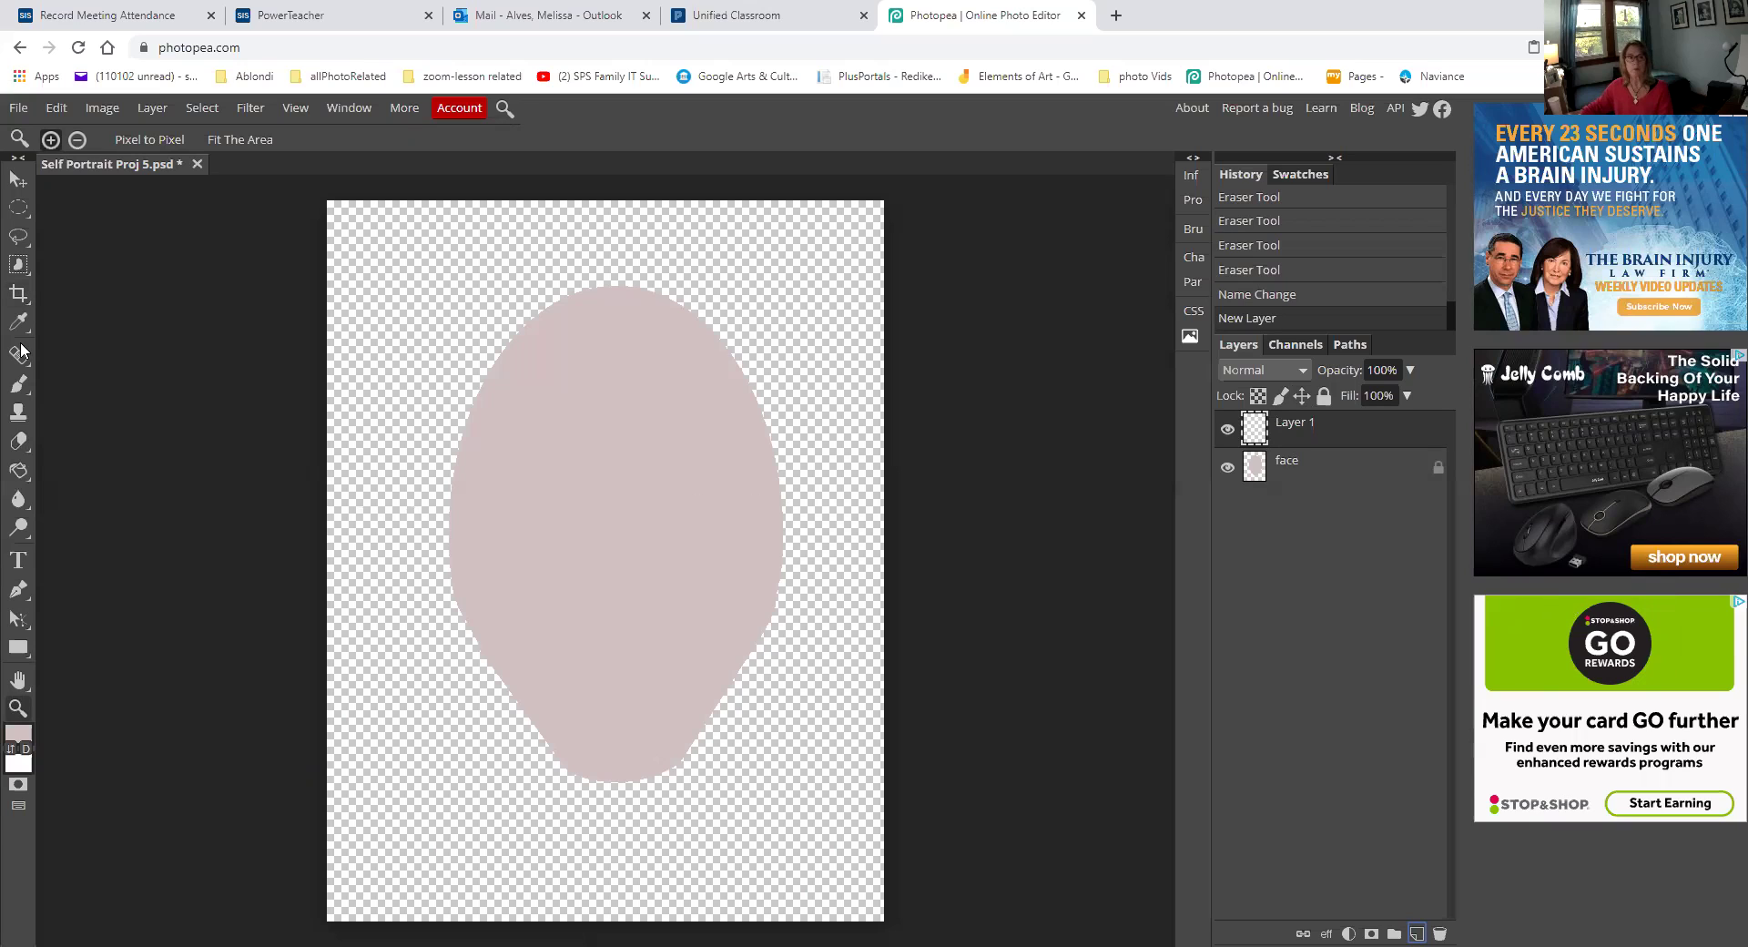
right_click(20, 383)
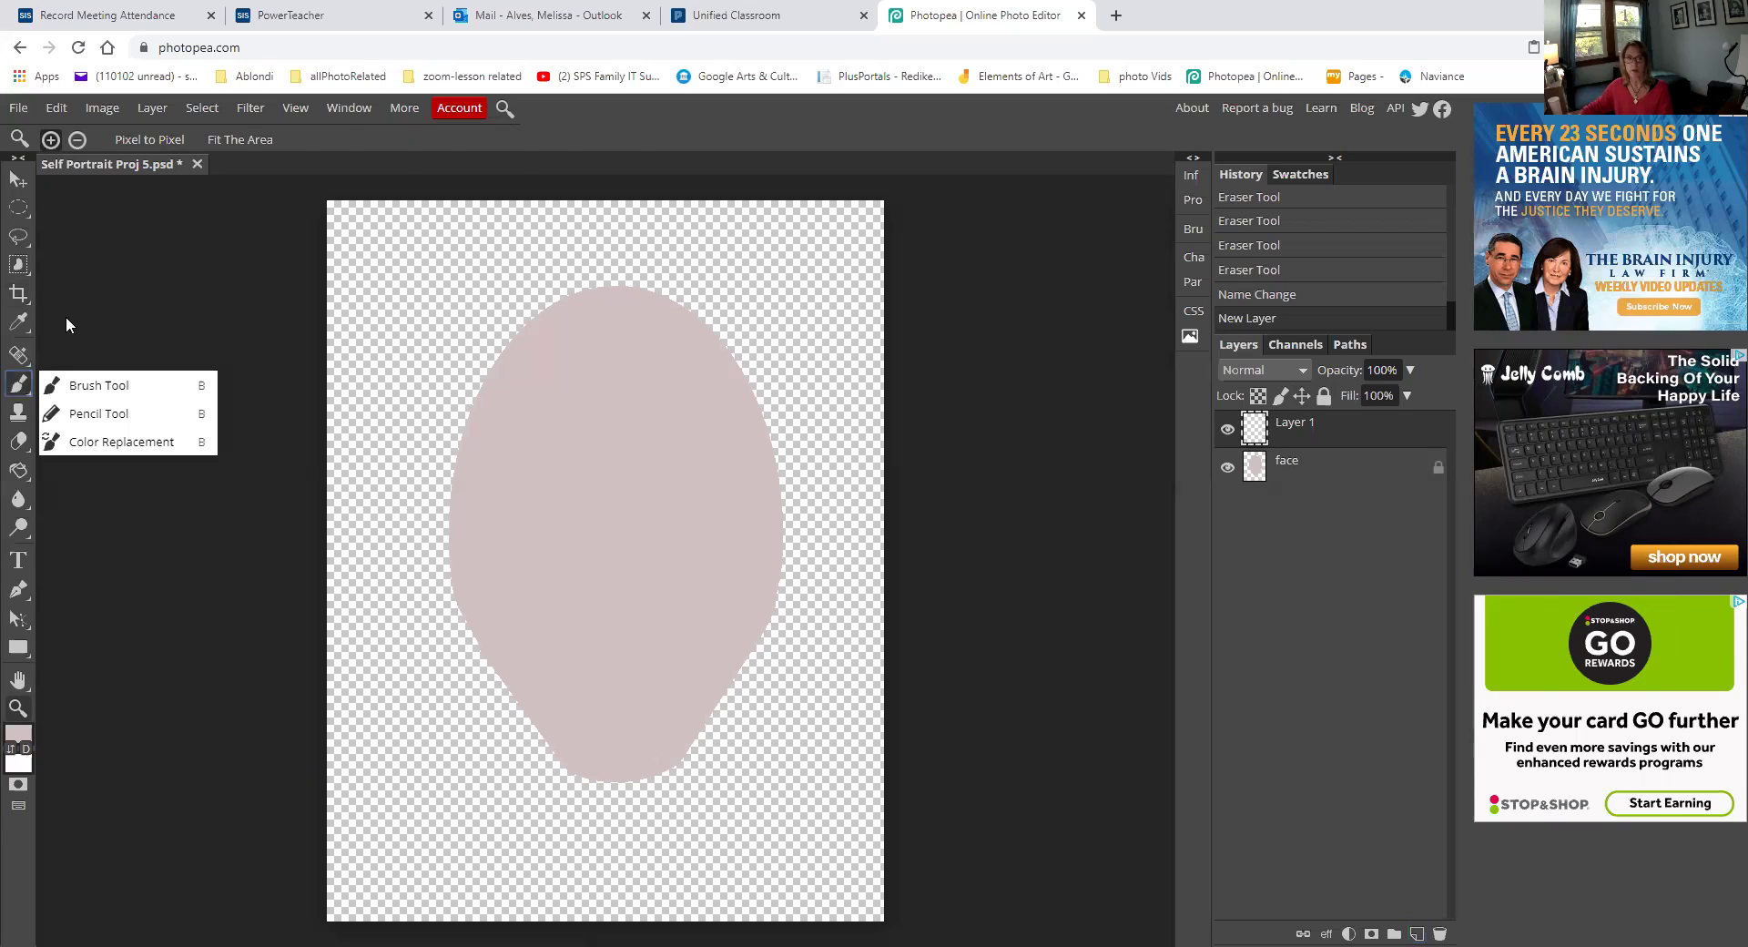
key("b")
left_click(66, 325)
Make a small, wide elliptical selection for the left eye and move it down to about the middle of the face
left_click(16, 209)
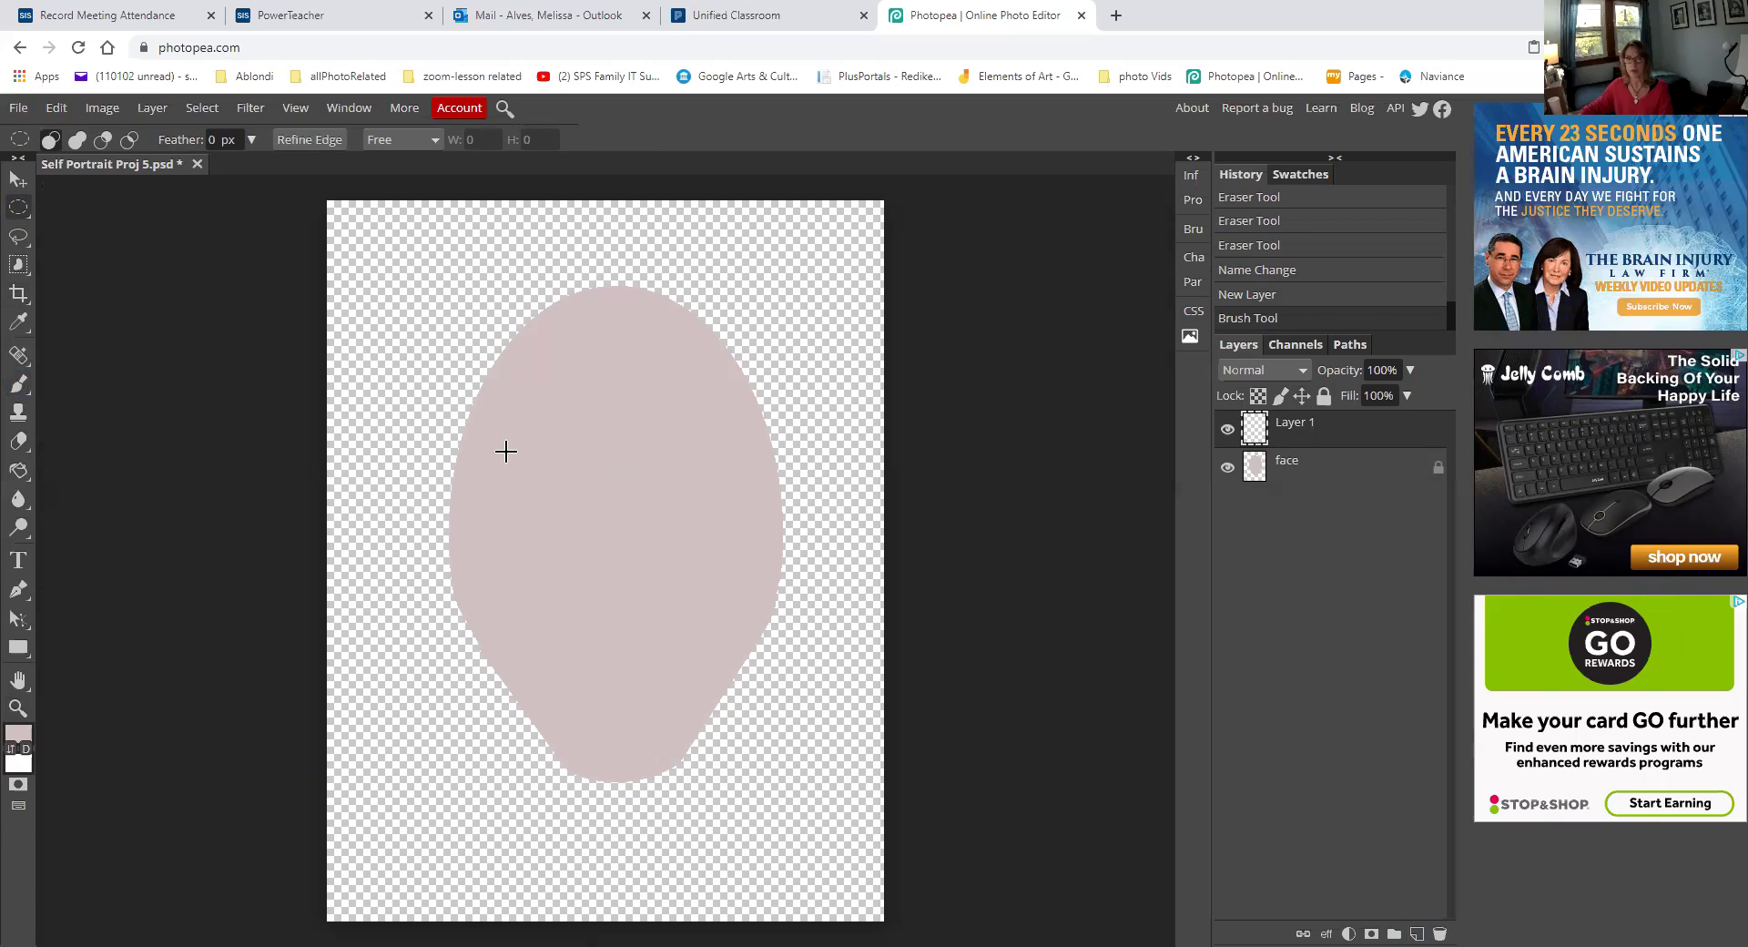
left_click_drag(498, 439, 578, 479)
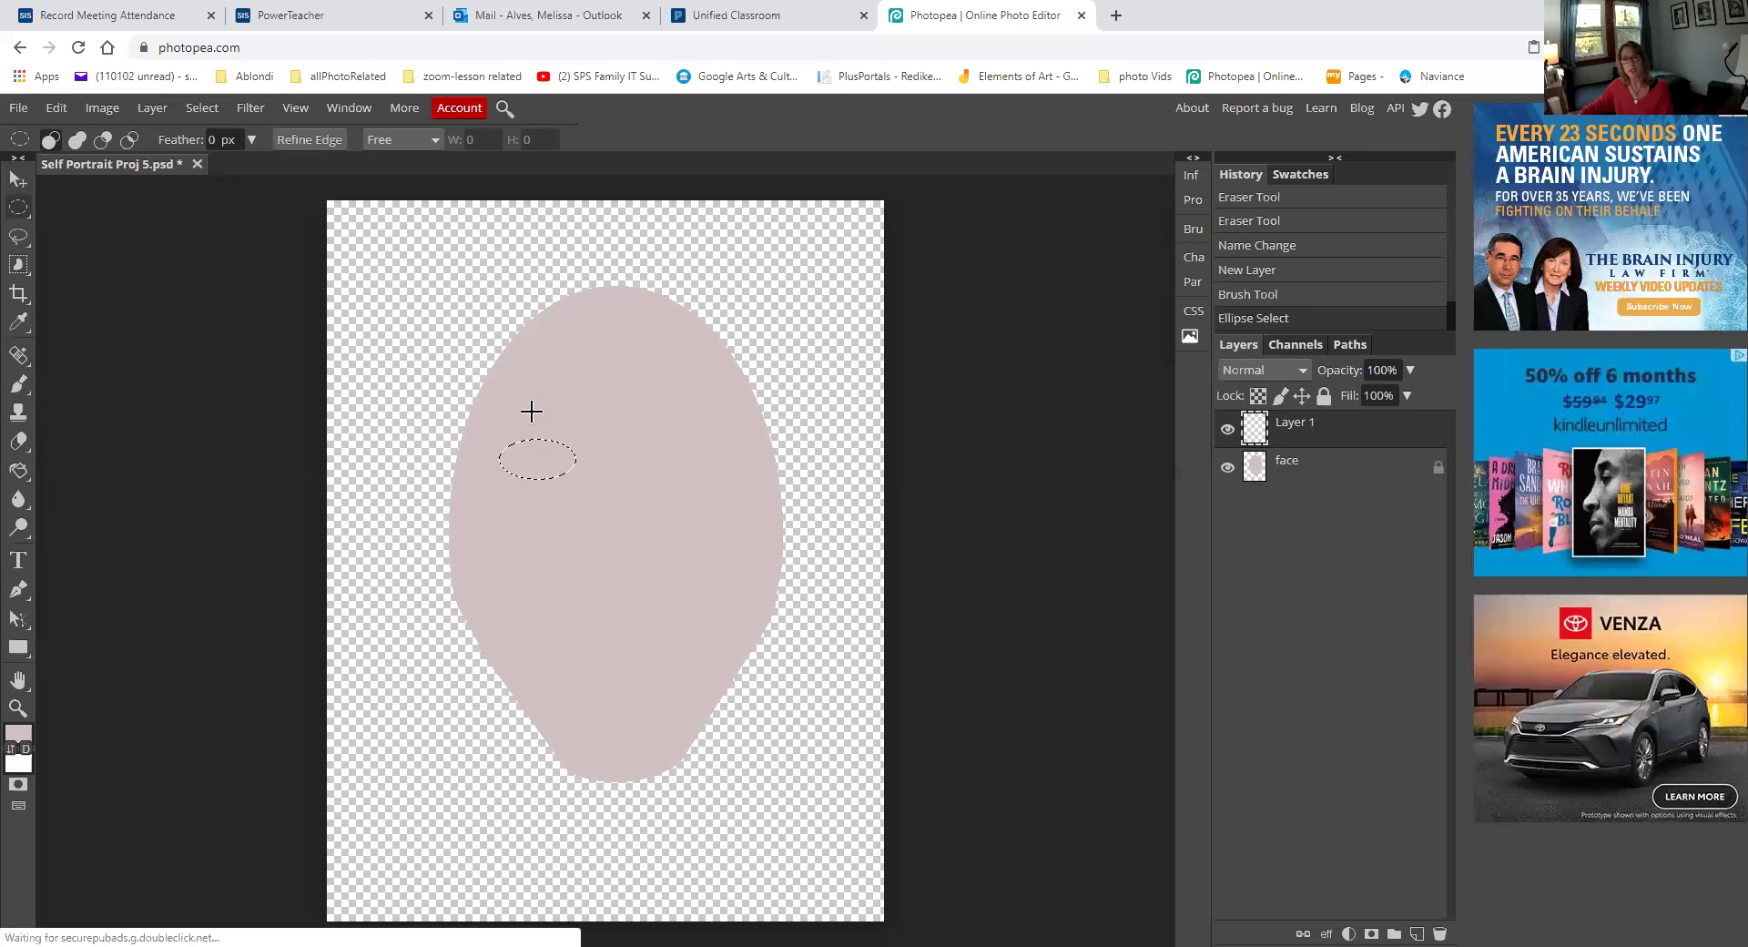
left_click_drag(544, 462, 562, 499)
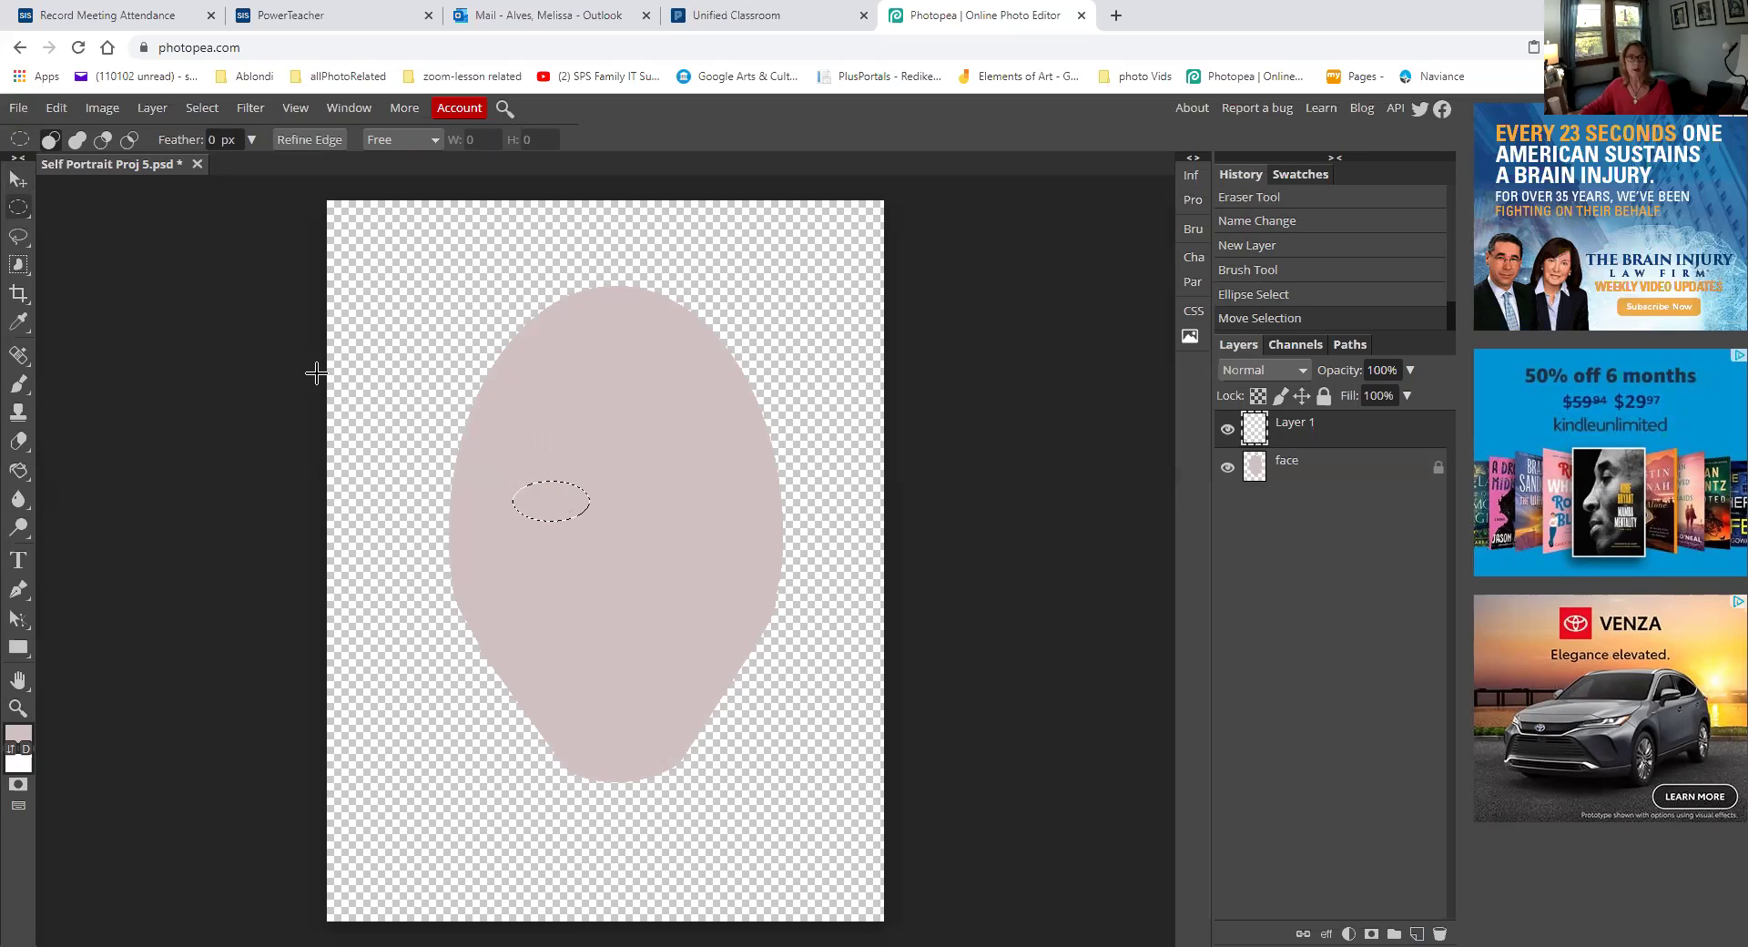
Subtract the lower left and lower right curves from the eye selection with the Lasso tool to form pointed corners
left_click(18, 240)
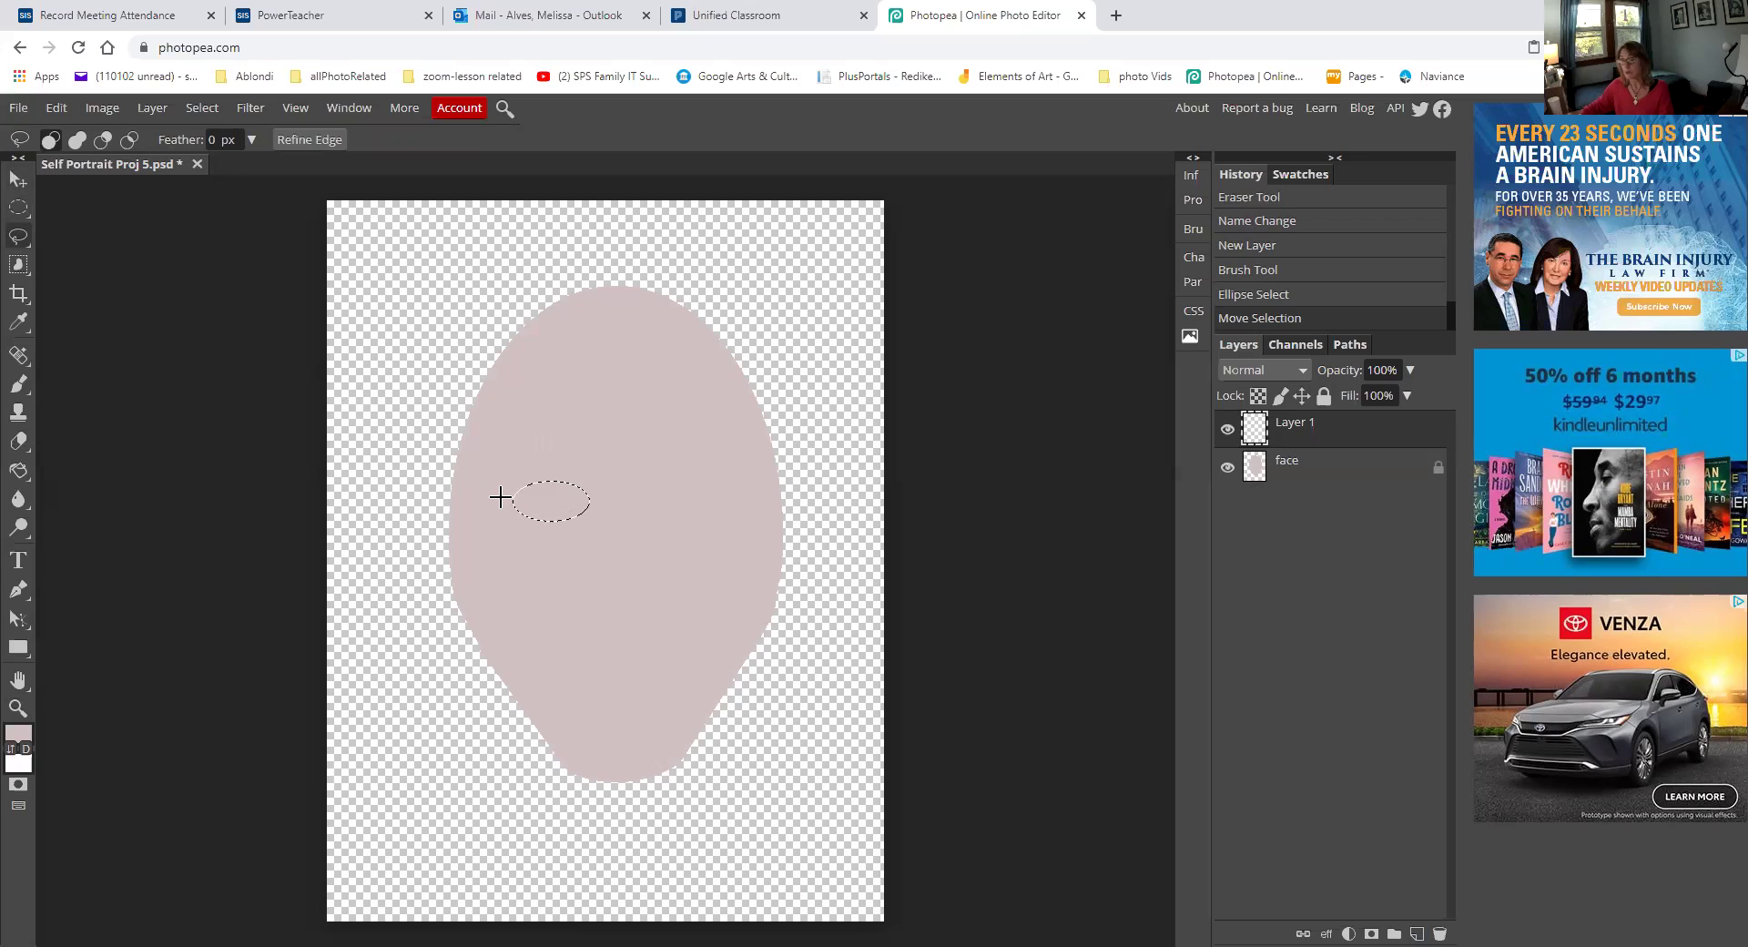
key("alt")
key("alt")
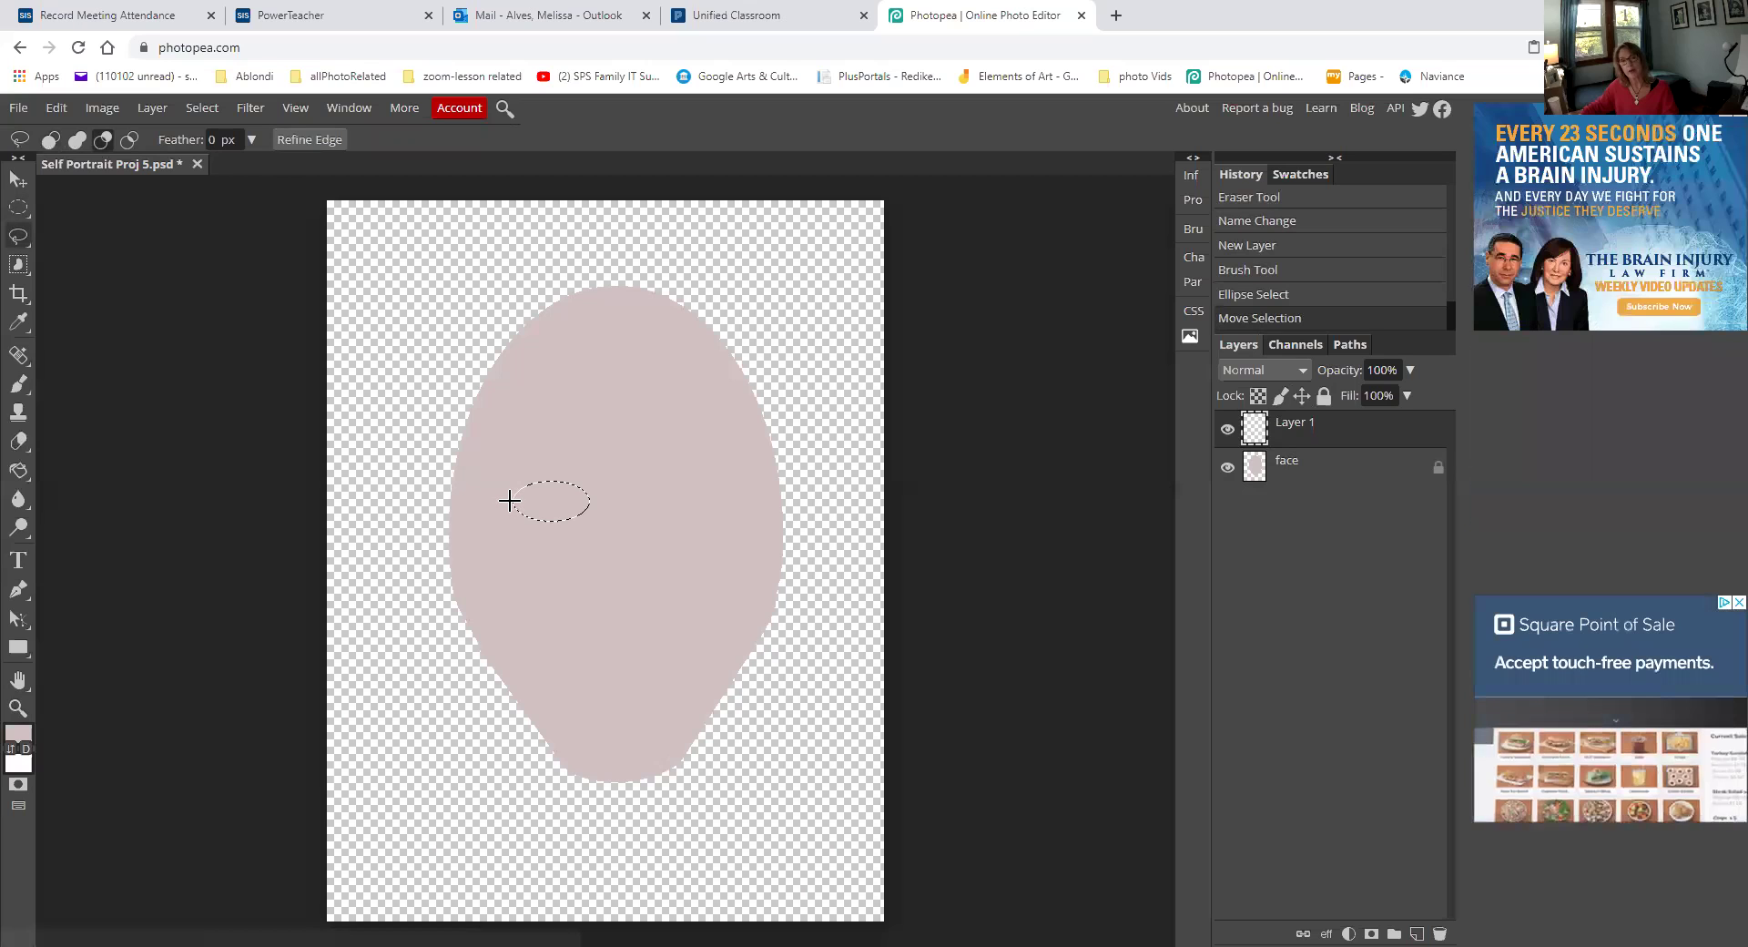
left_click_drag(509, 501, 534, 512)
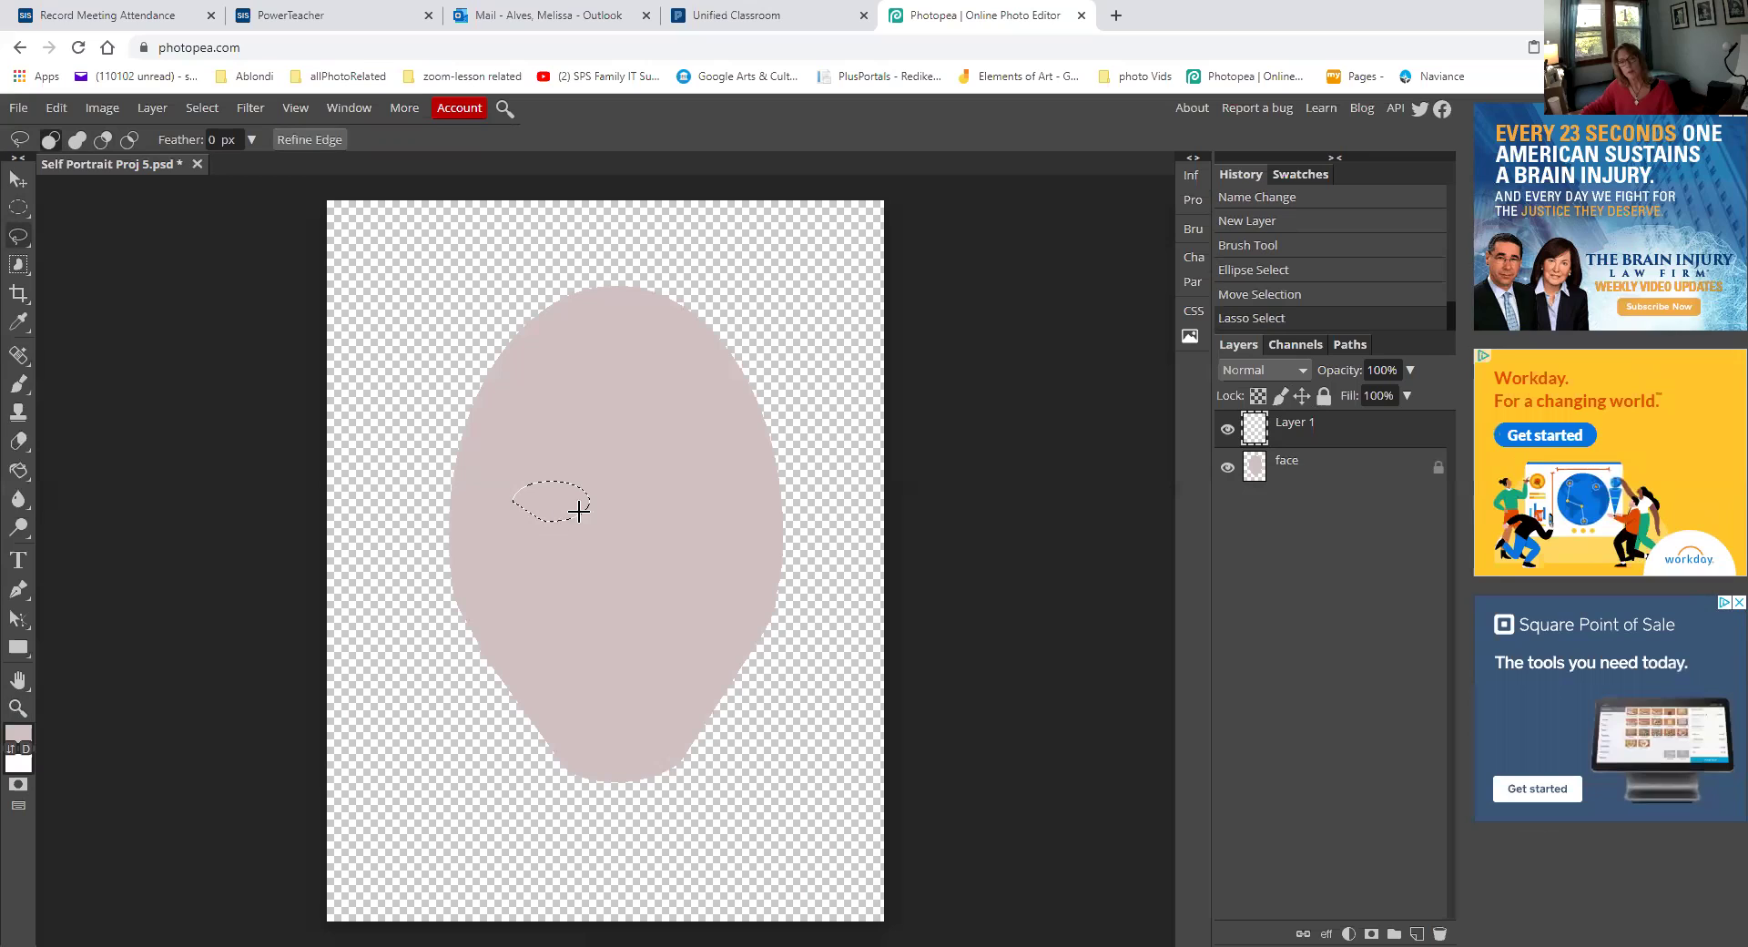
key("alt")
mouse_move(592, 499)
left_mouse_down()
mouse_move(583, 530)
mouse_move(568, 523)
left_mouse_up()
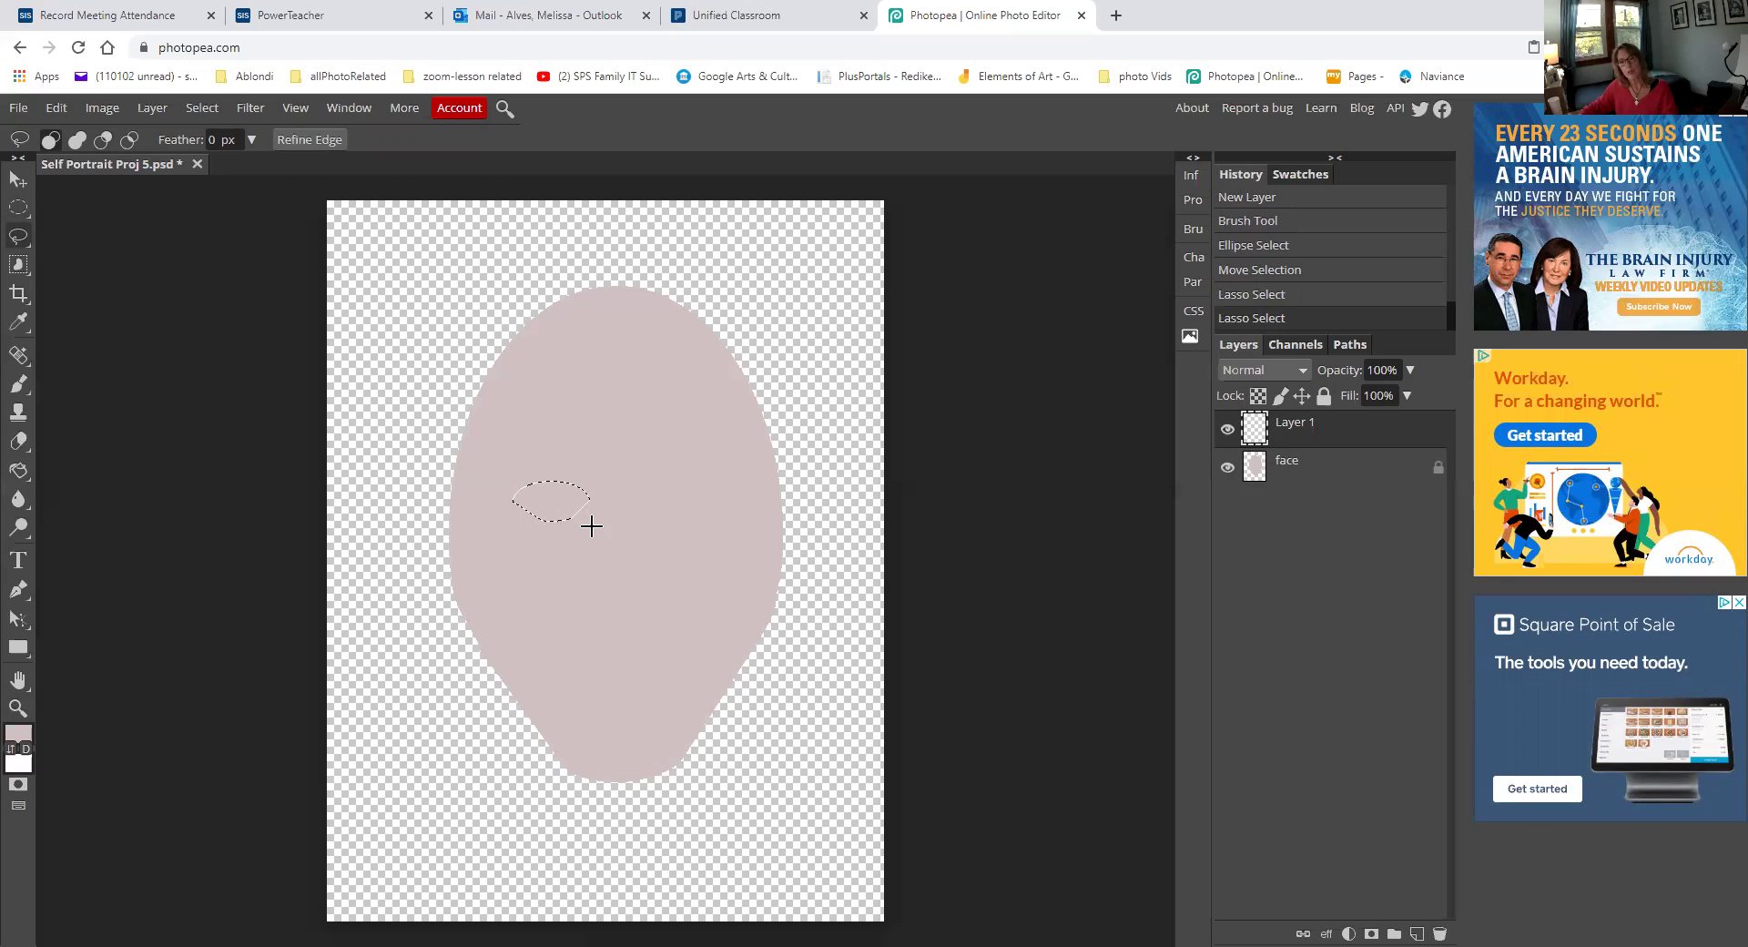
Swap the foreground and background colours and fill the eye selection with white using the Paint Bucket tool
left_click(21, 767)
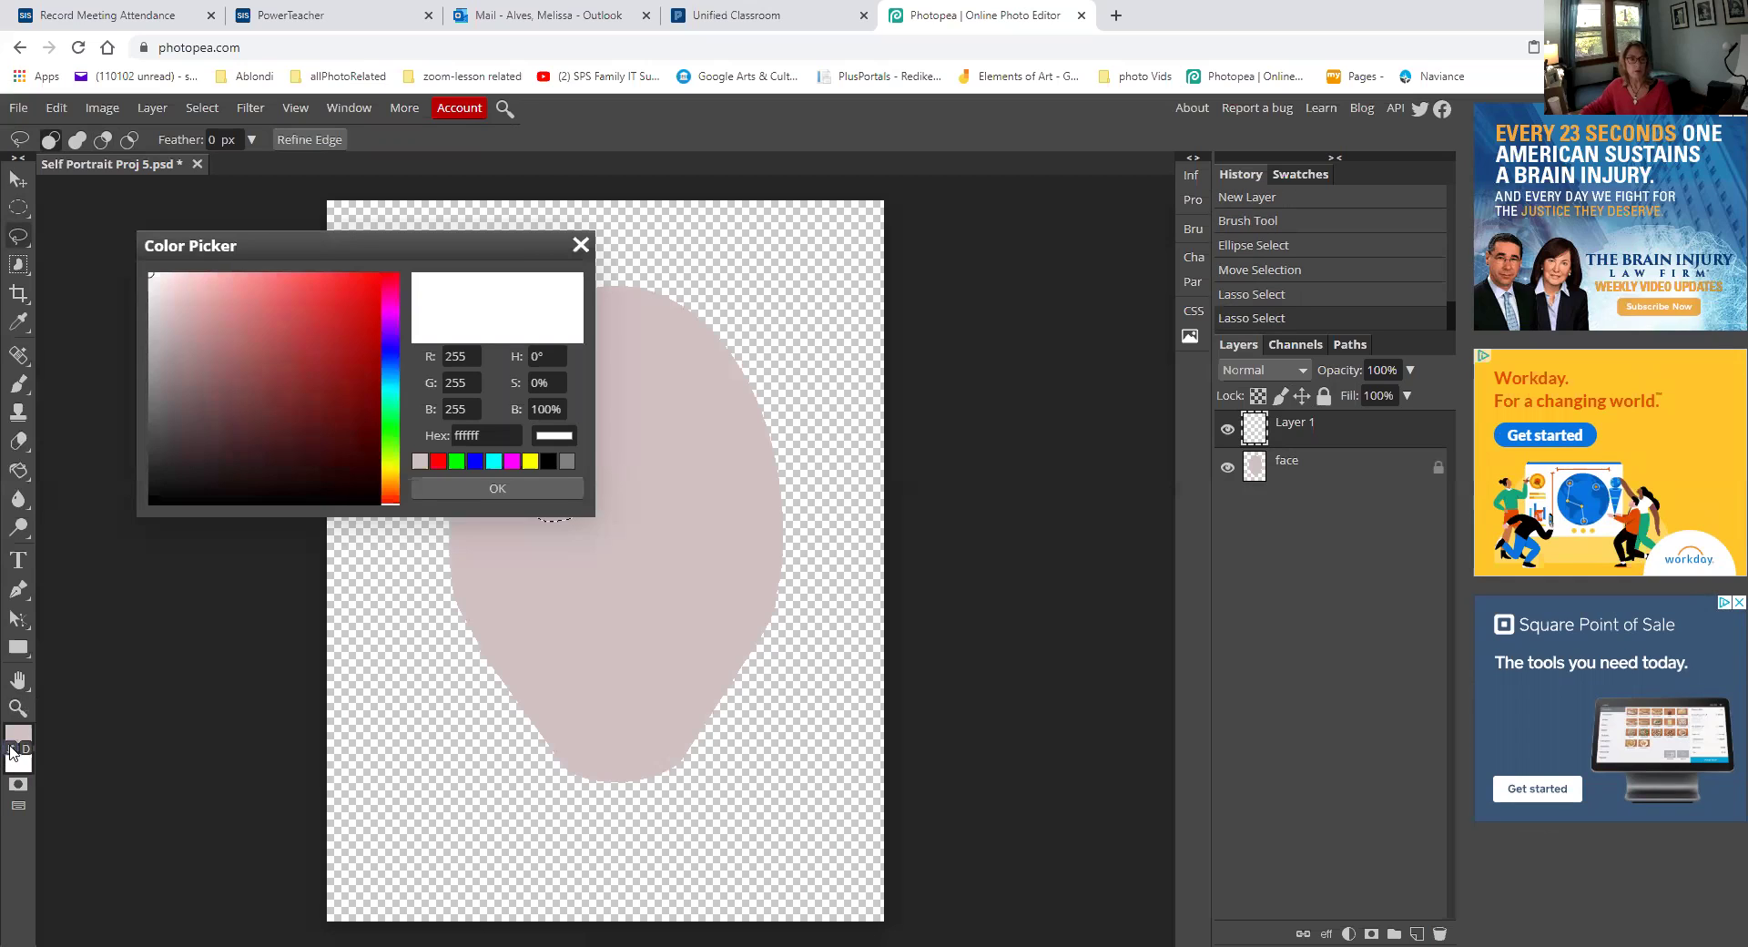
left_click(12, 750)
left_click(579, 245)
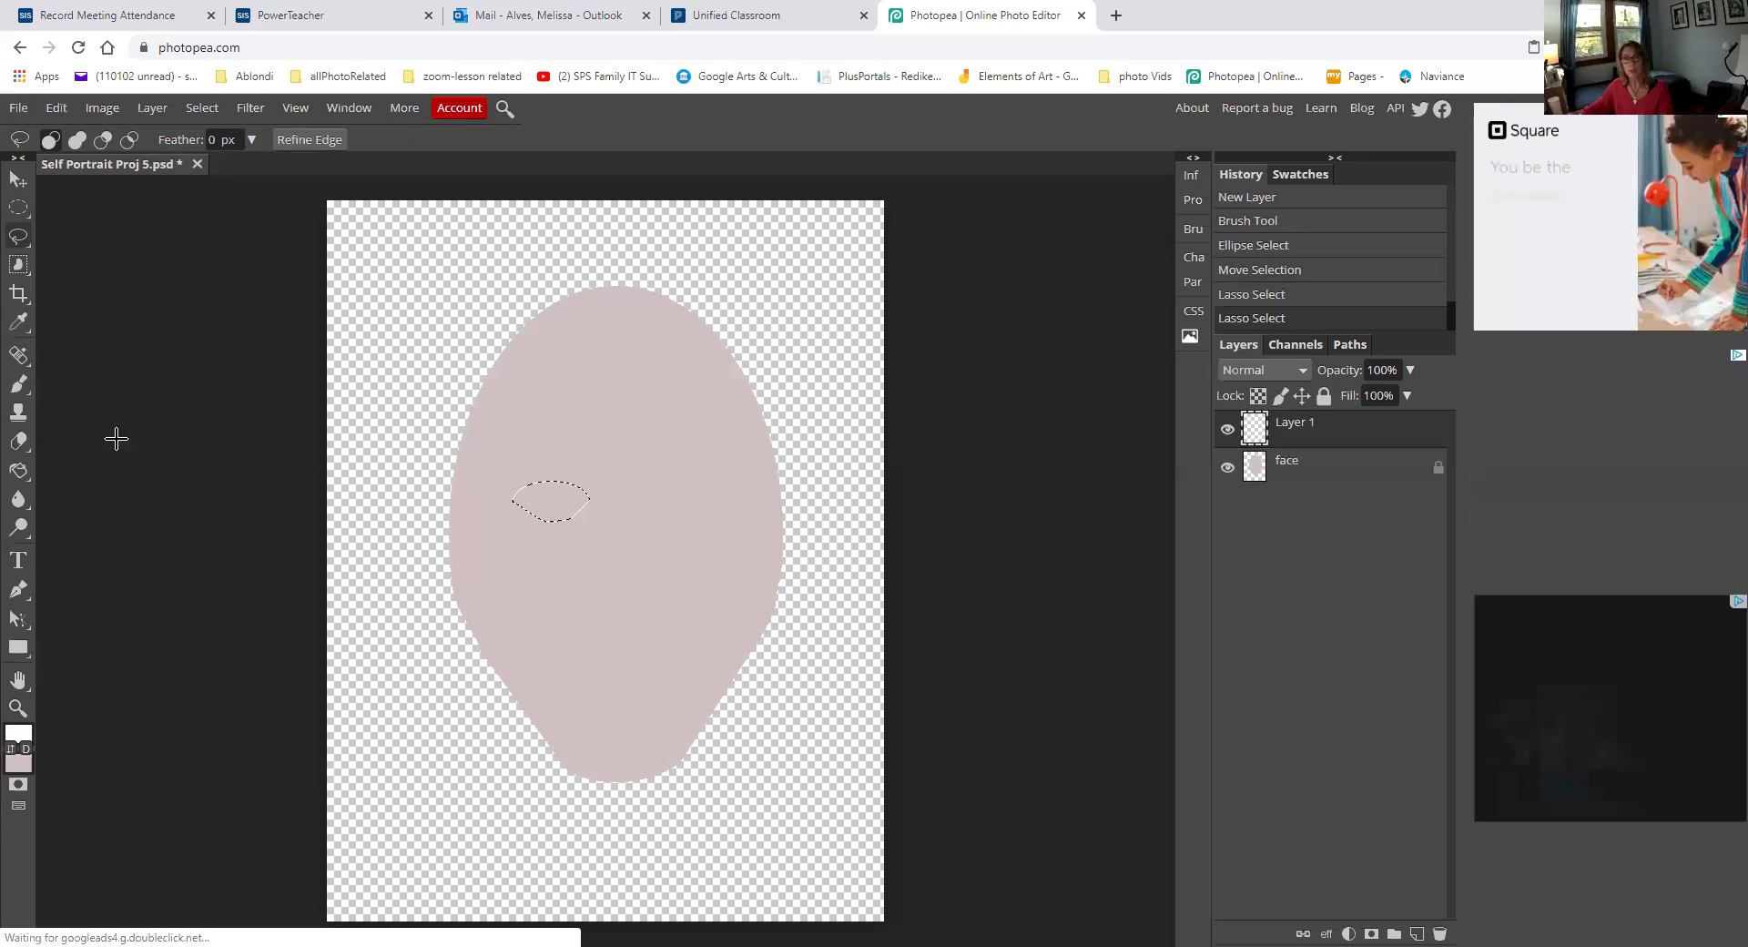
left_click(19, 470)
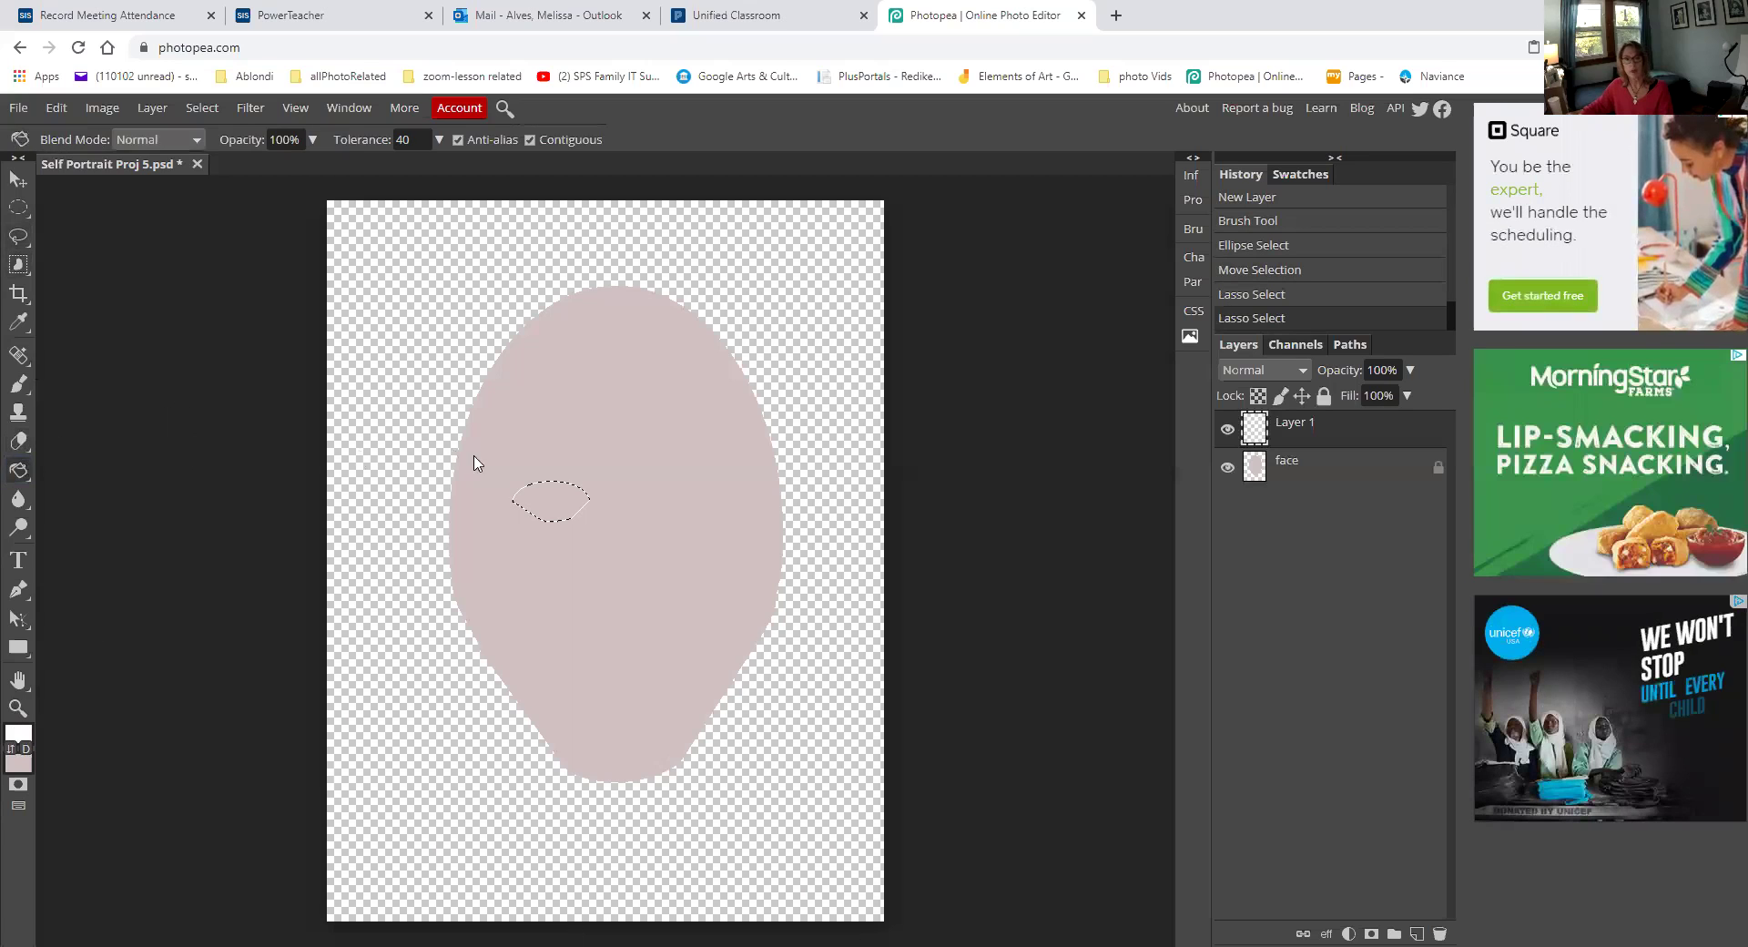
left_click(554, 501)
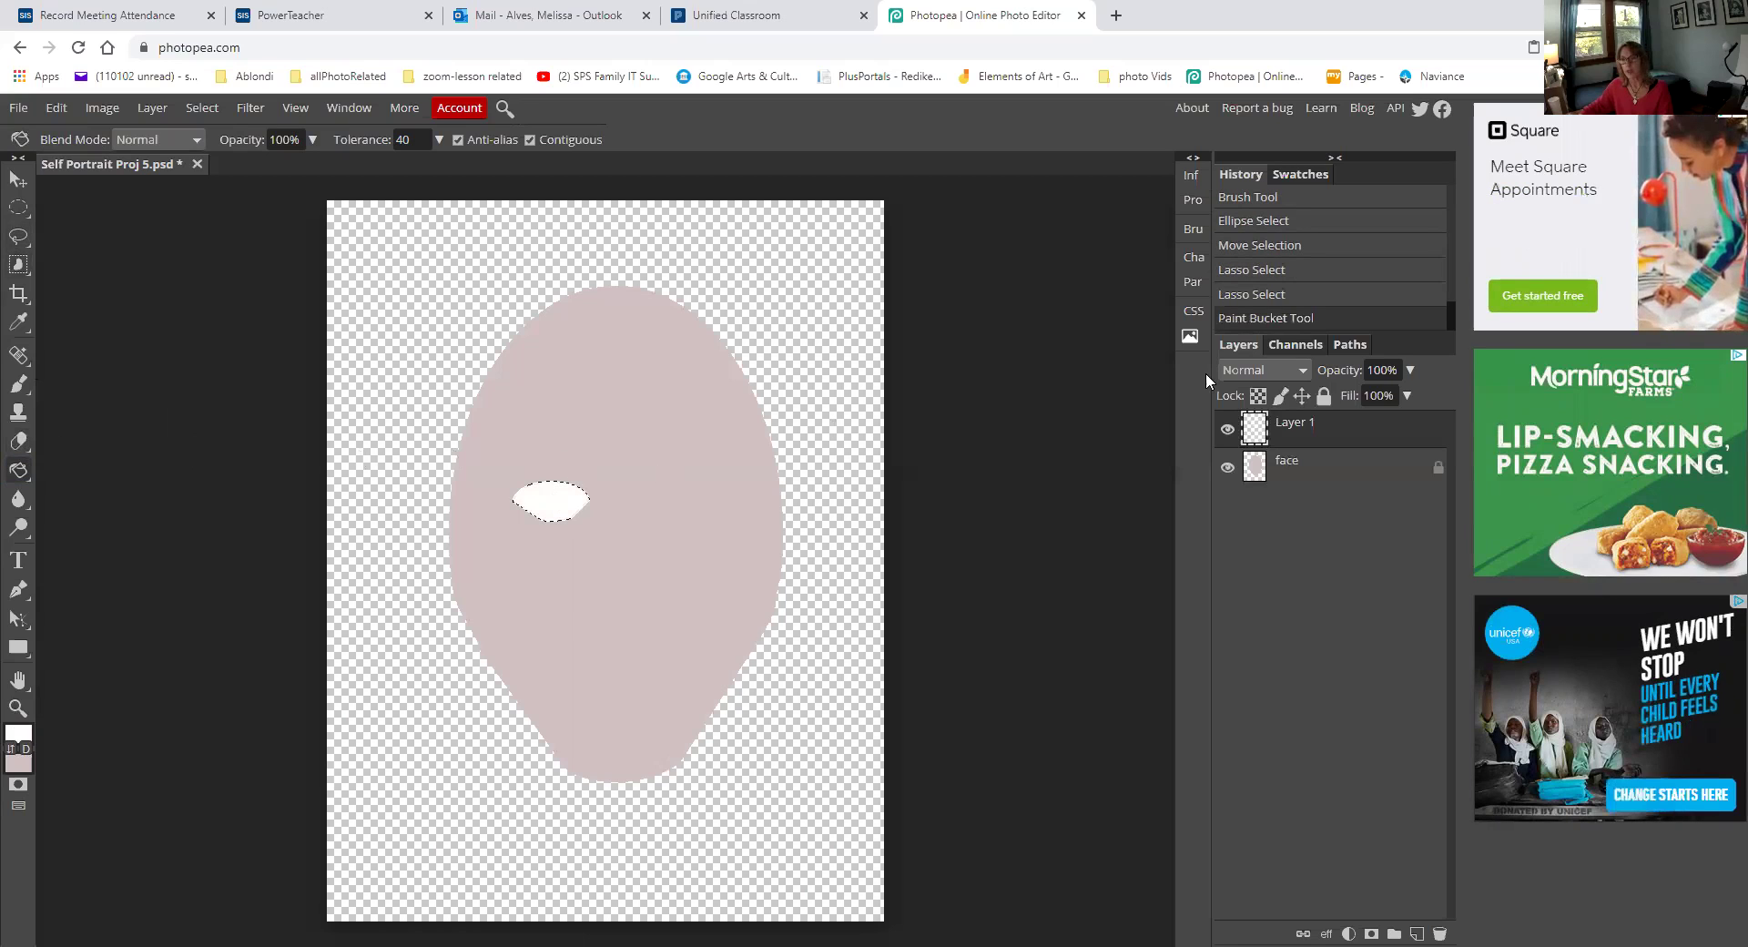
Rename the white eye shape's layer as leftwhite and clear the eye selection
double_click(1296, 423)
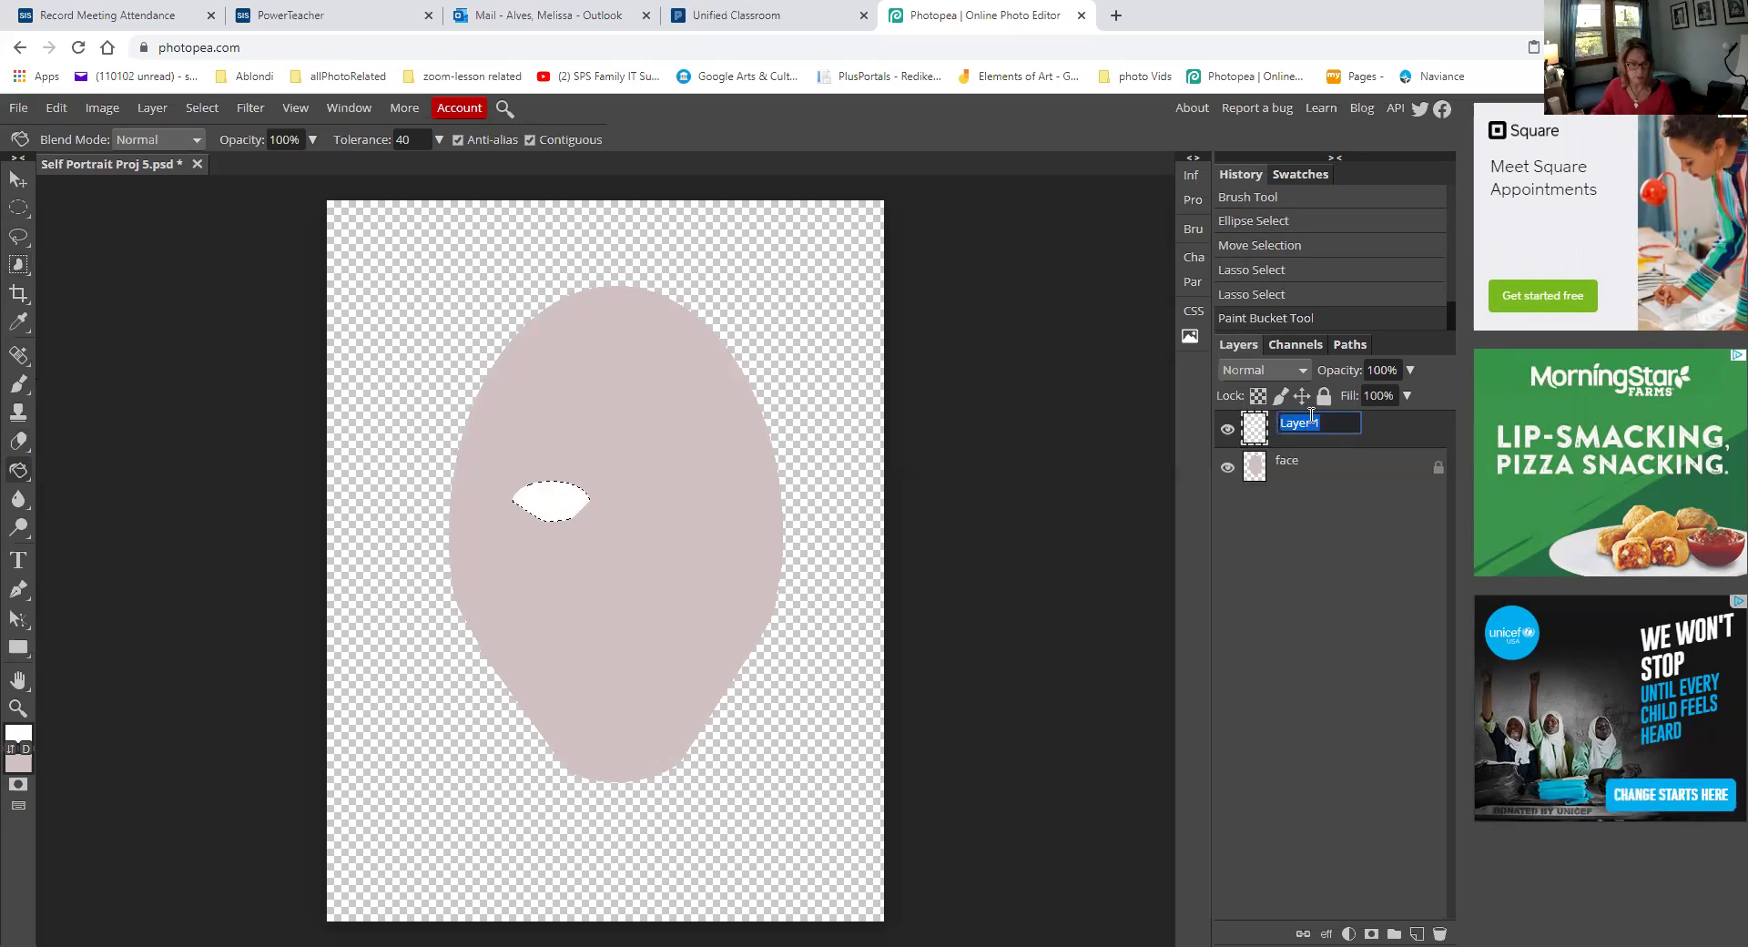
type("lft")
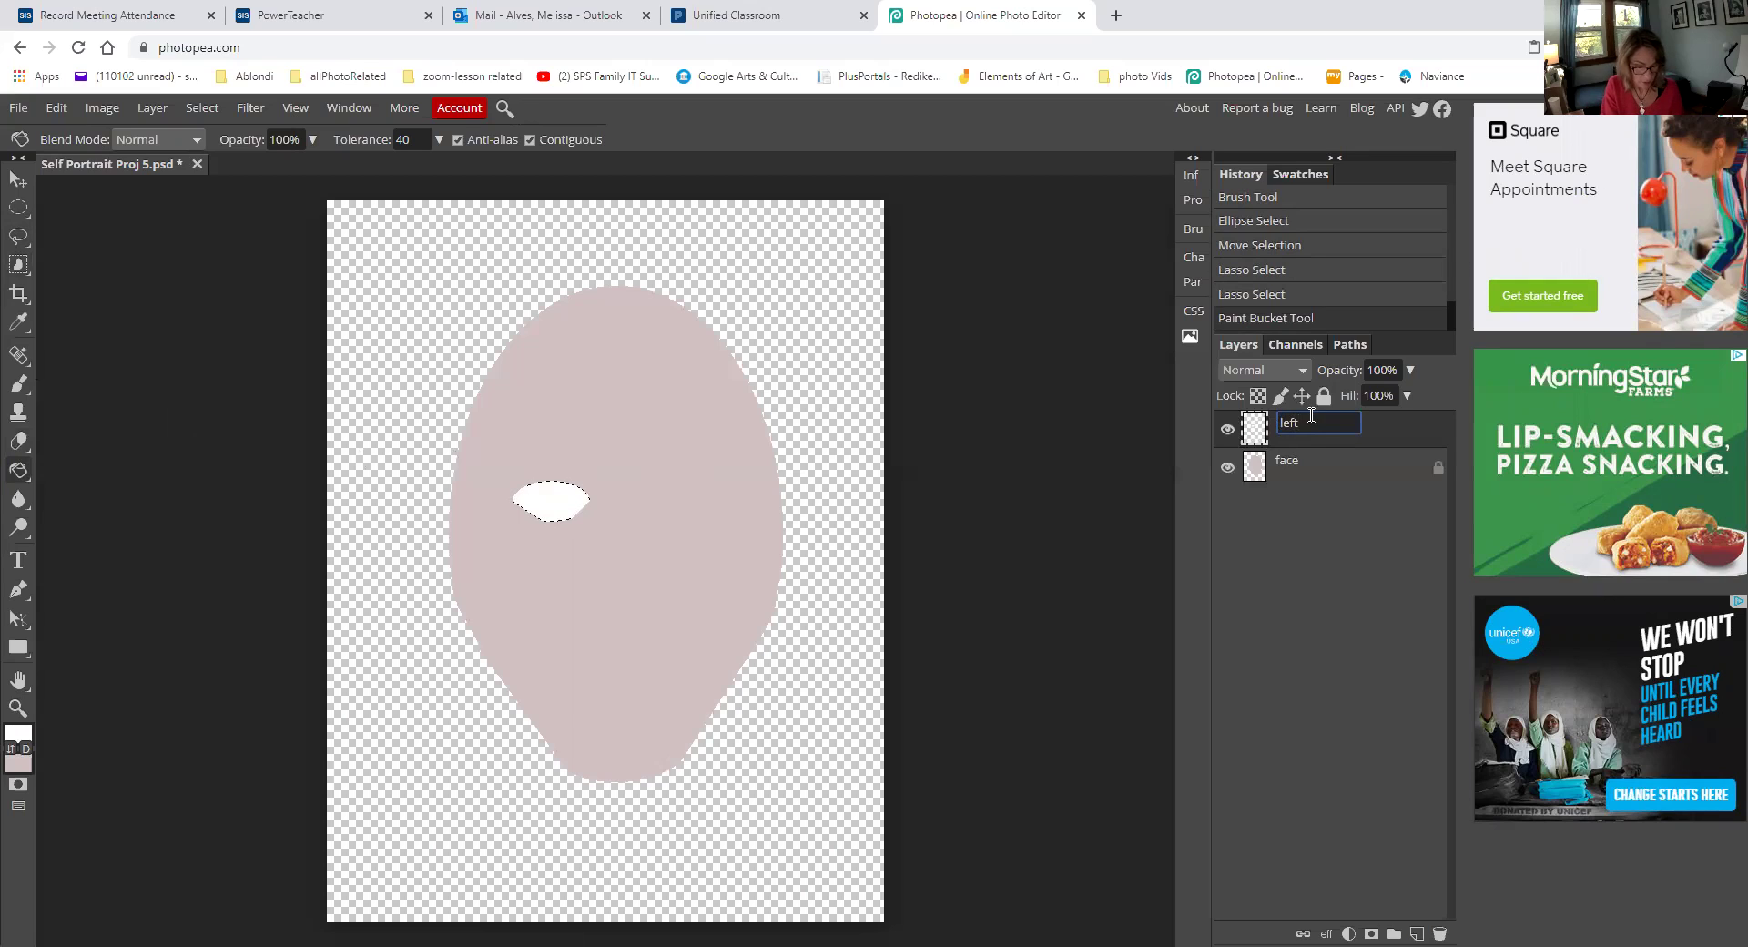
type("white")
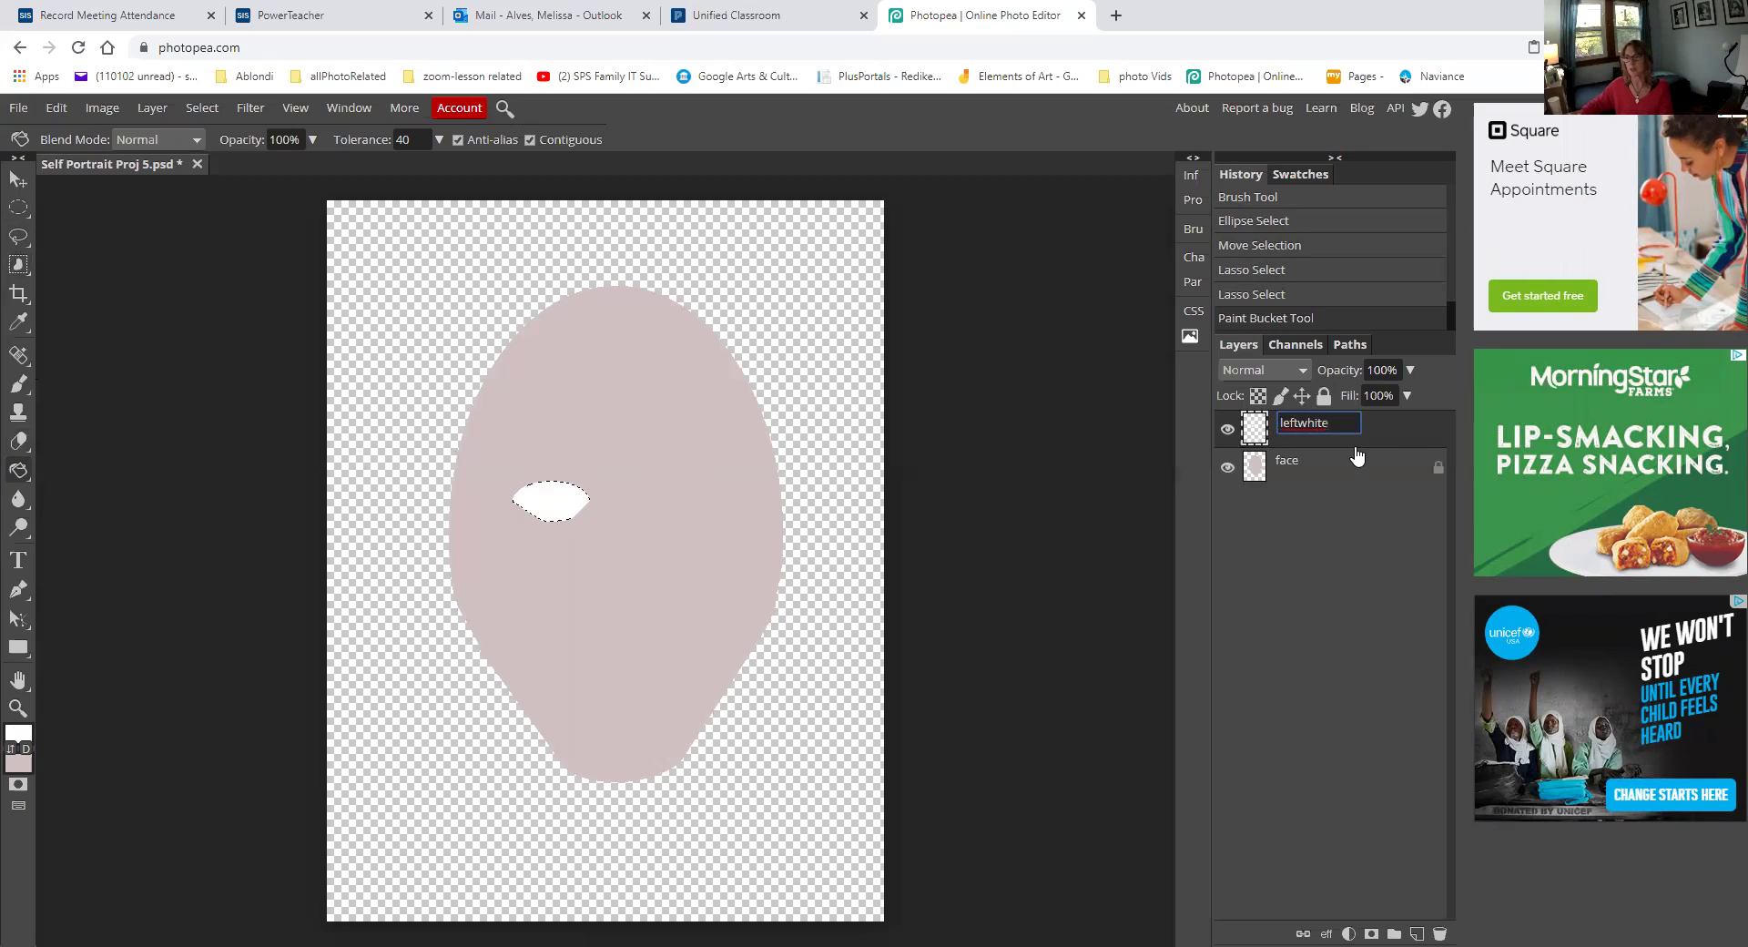
key("Return")
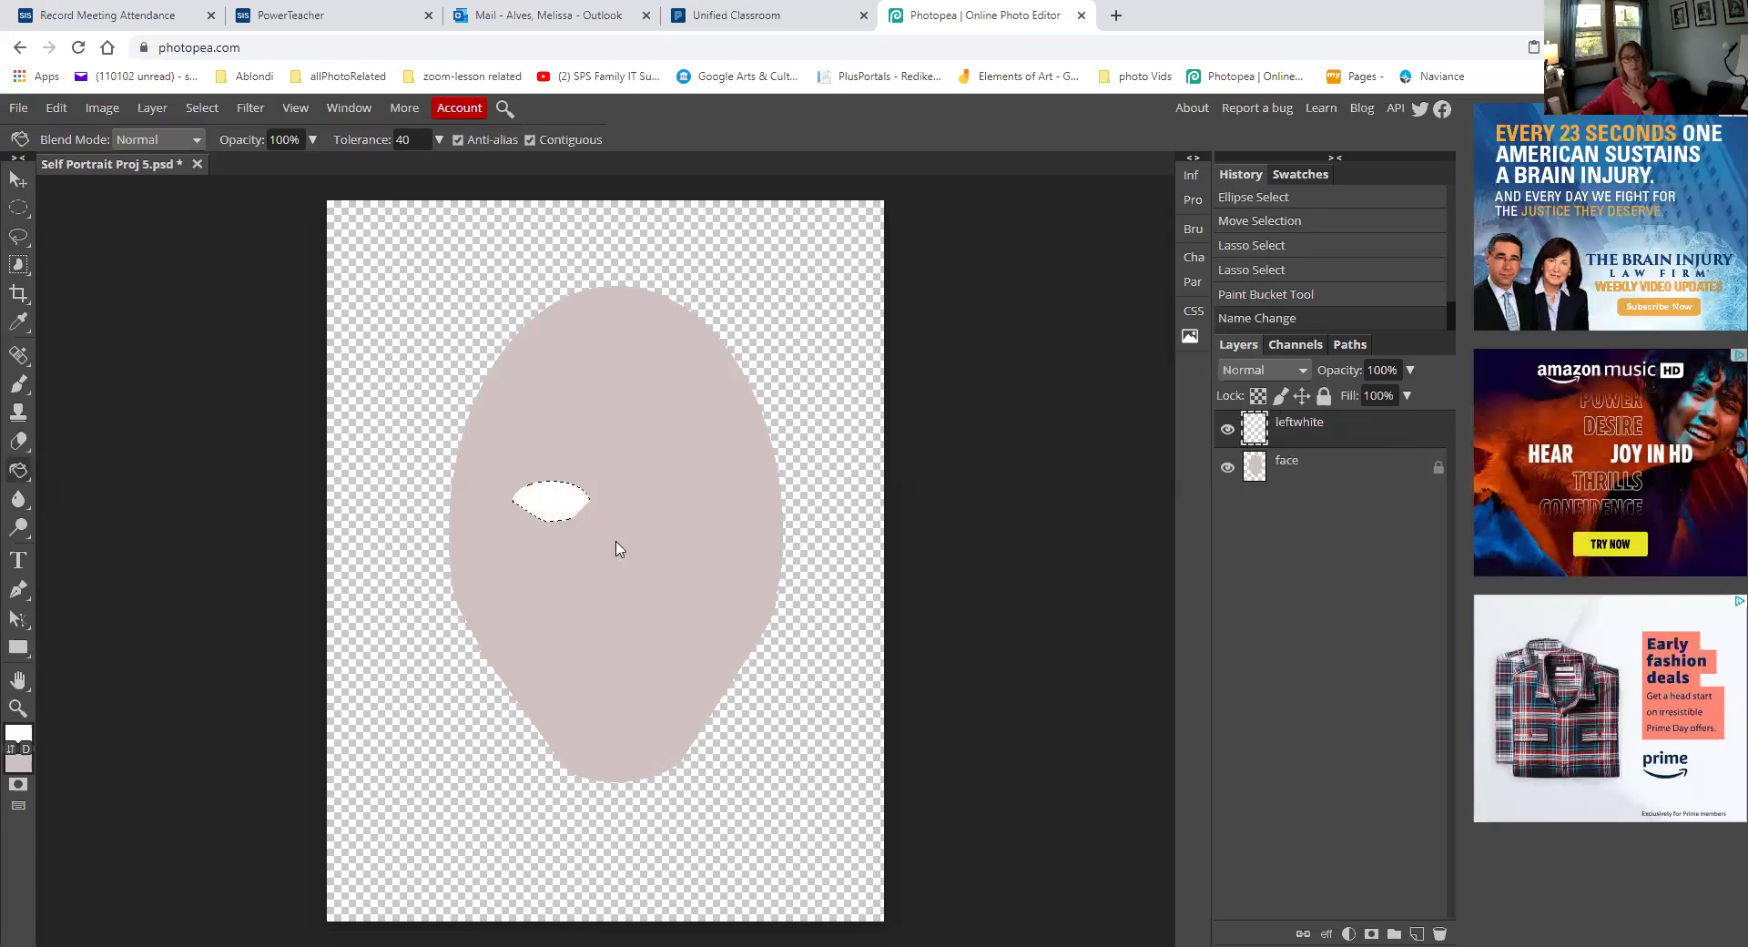
left_click(16, 237)
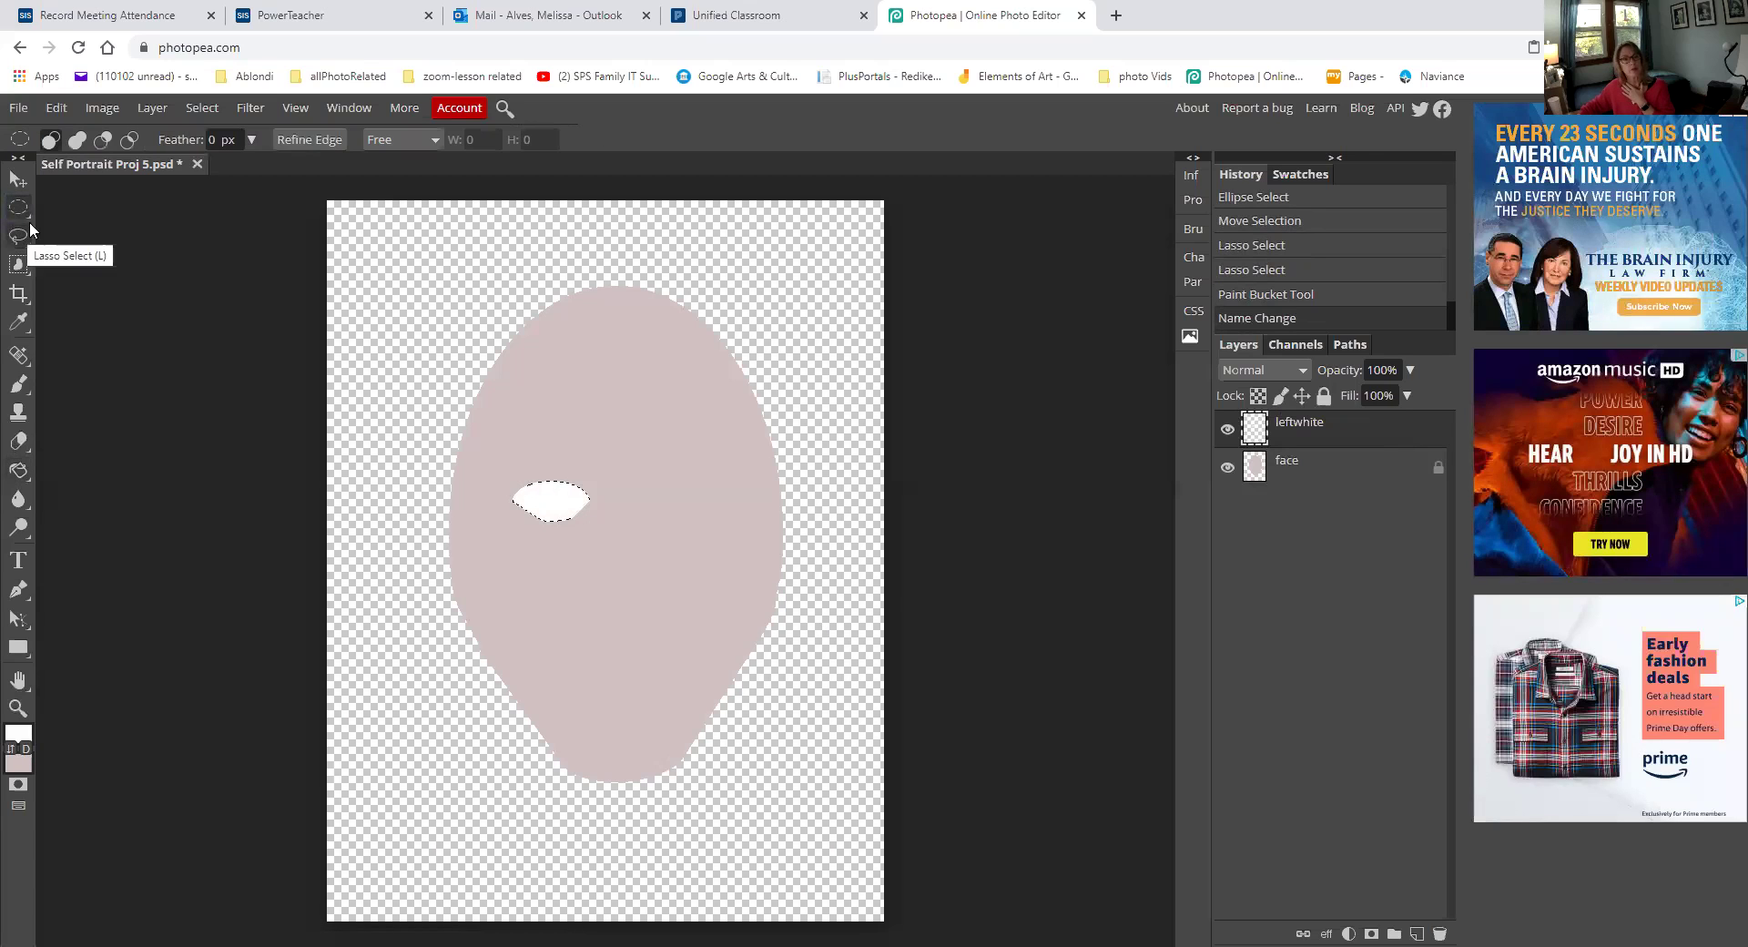
left_click(343, 329)
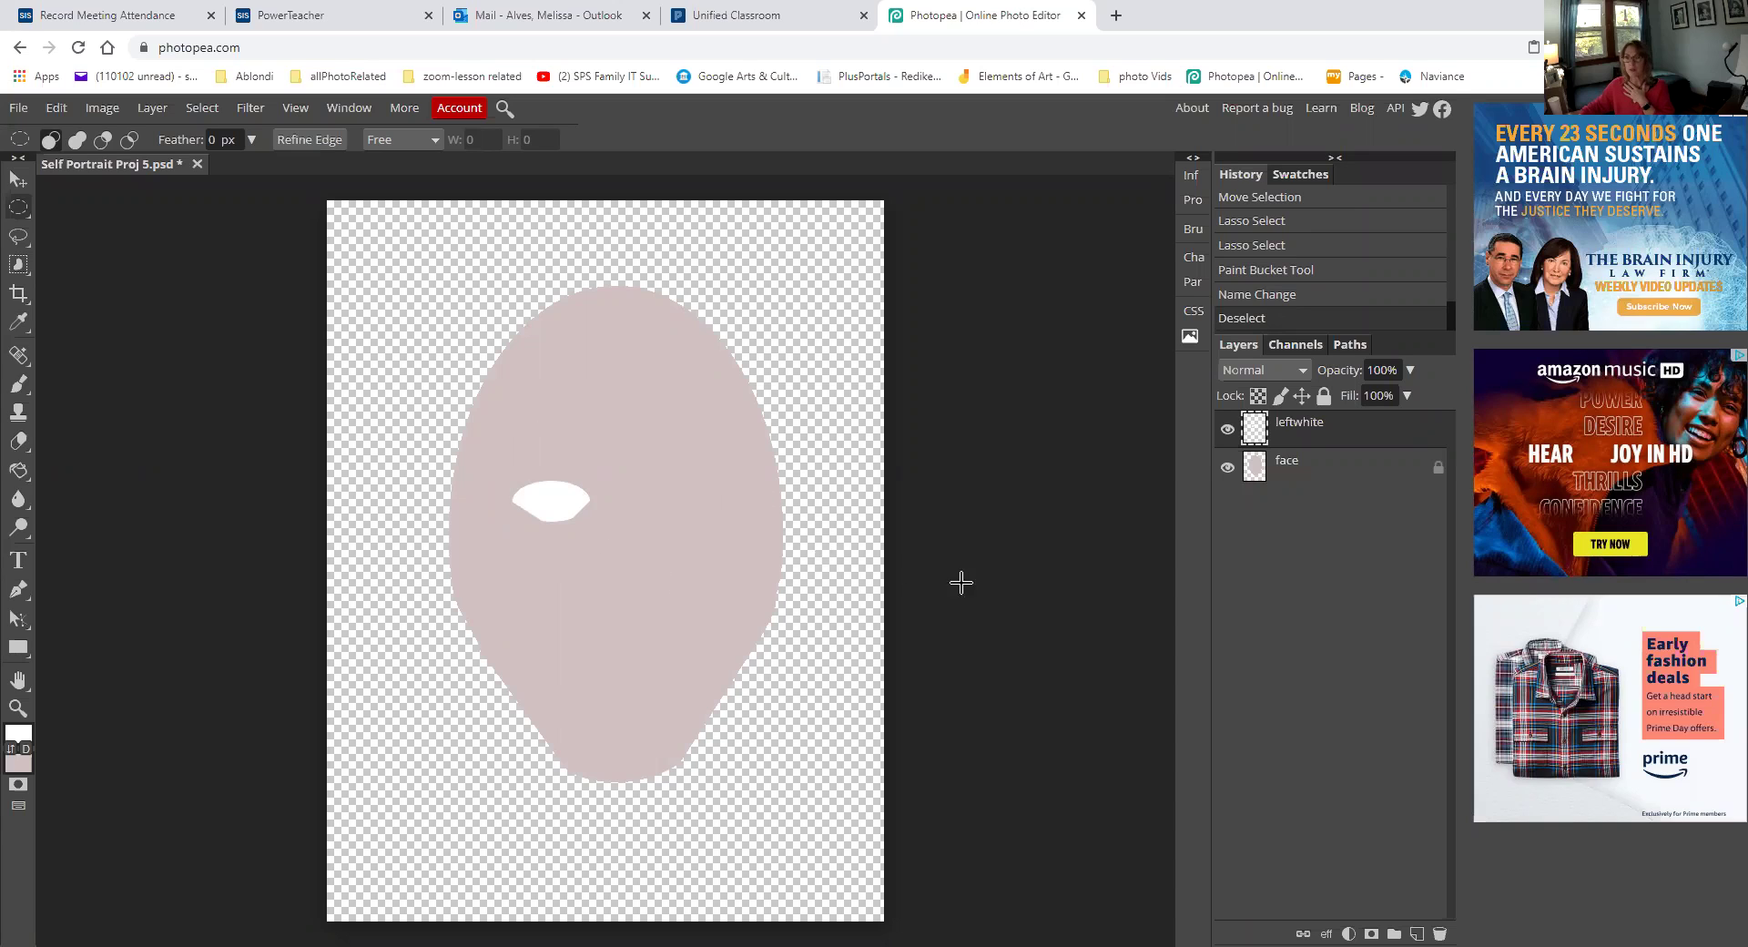
Trim the lower and outer edges of the white eye shape with the Eraser tool to smooth its outline
left_click(1227, 468)
left_click(1228, 468)
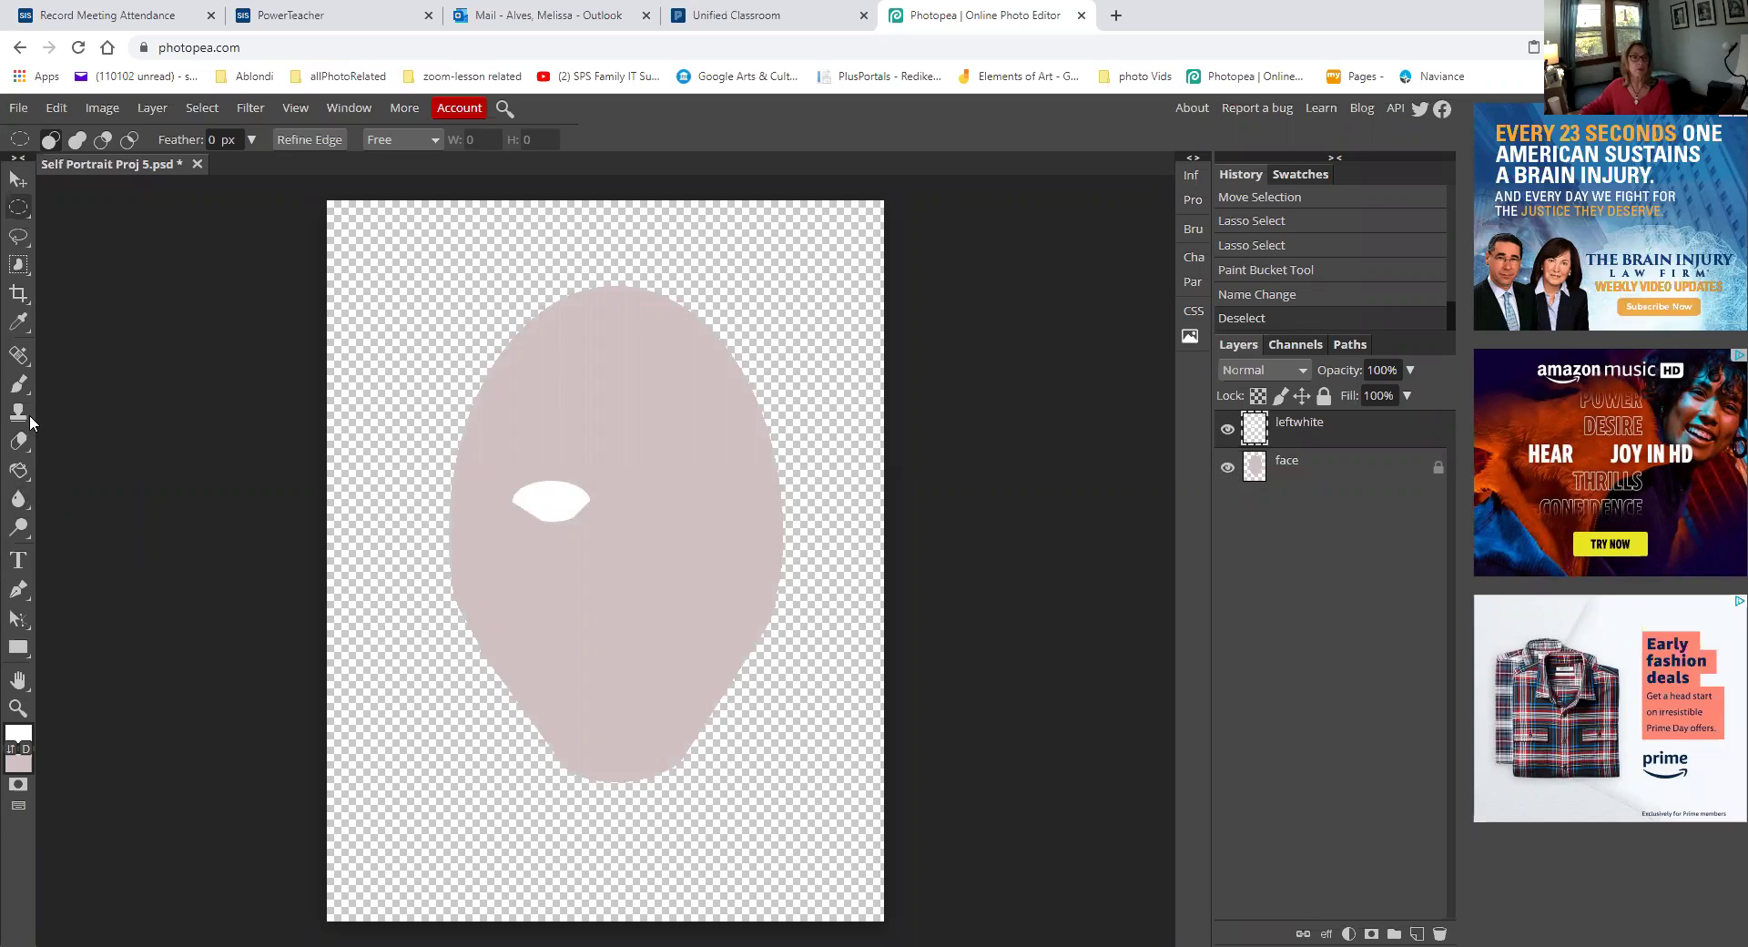
left_click(18, 355)
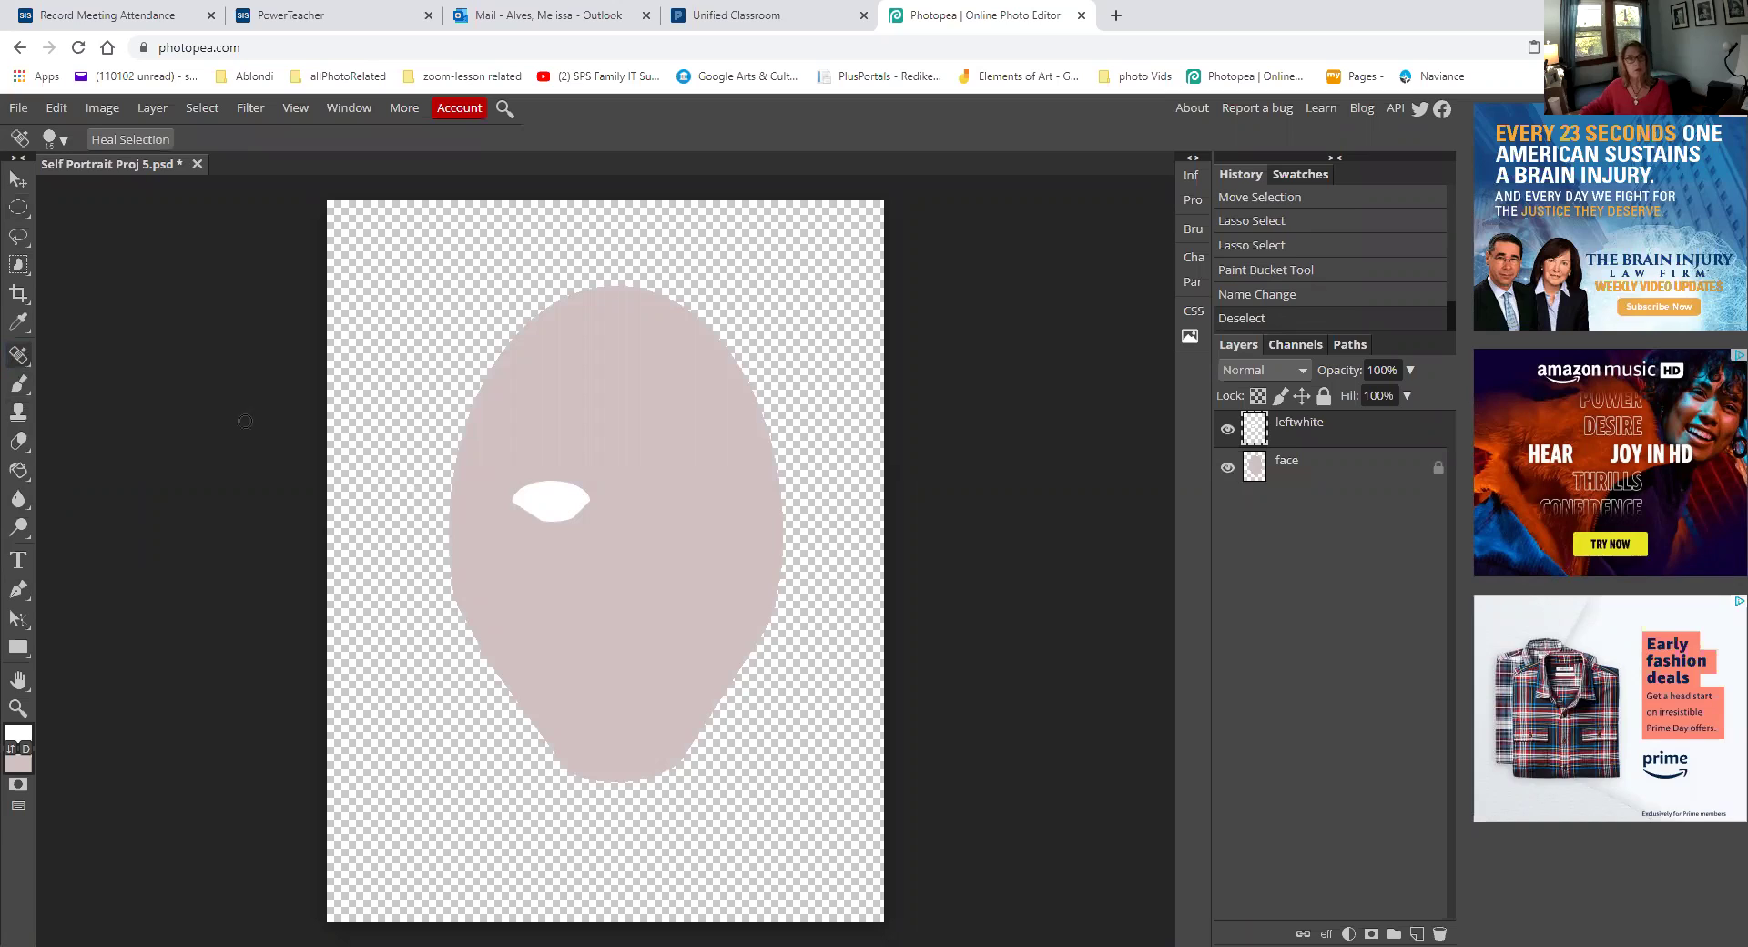
left_click(18, 441)
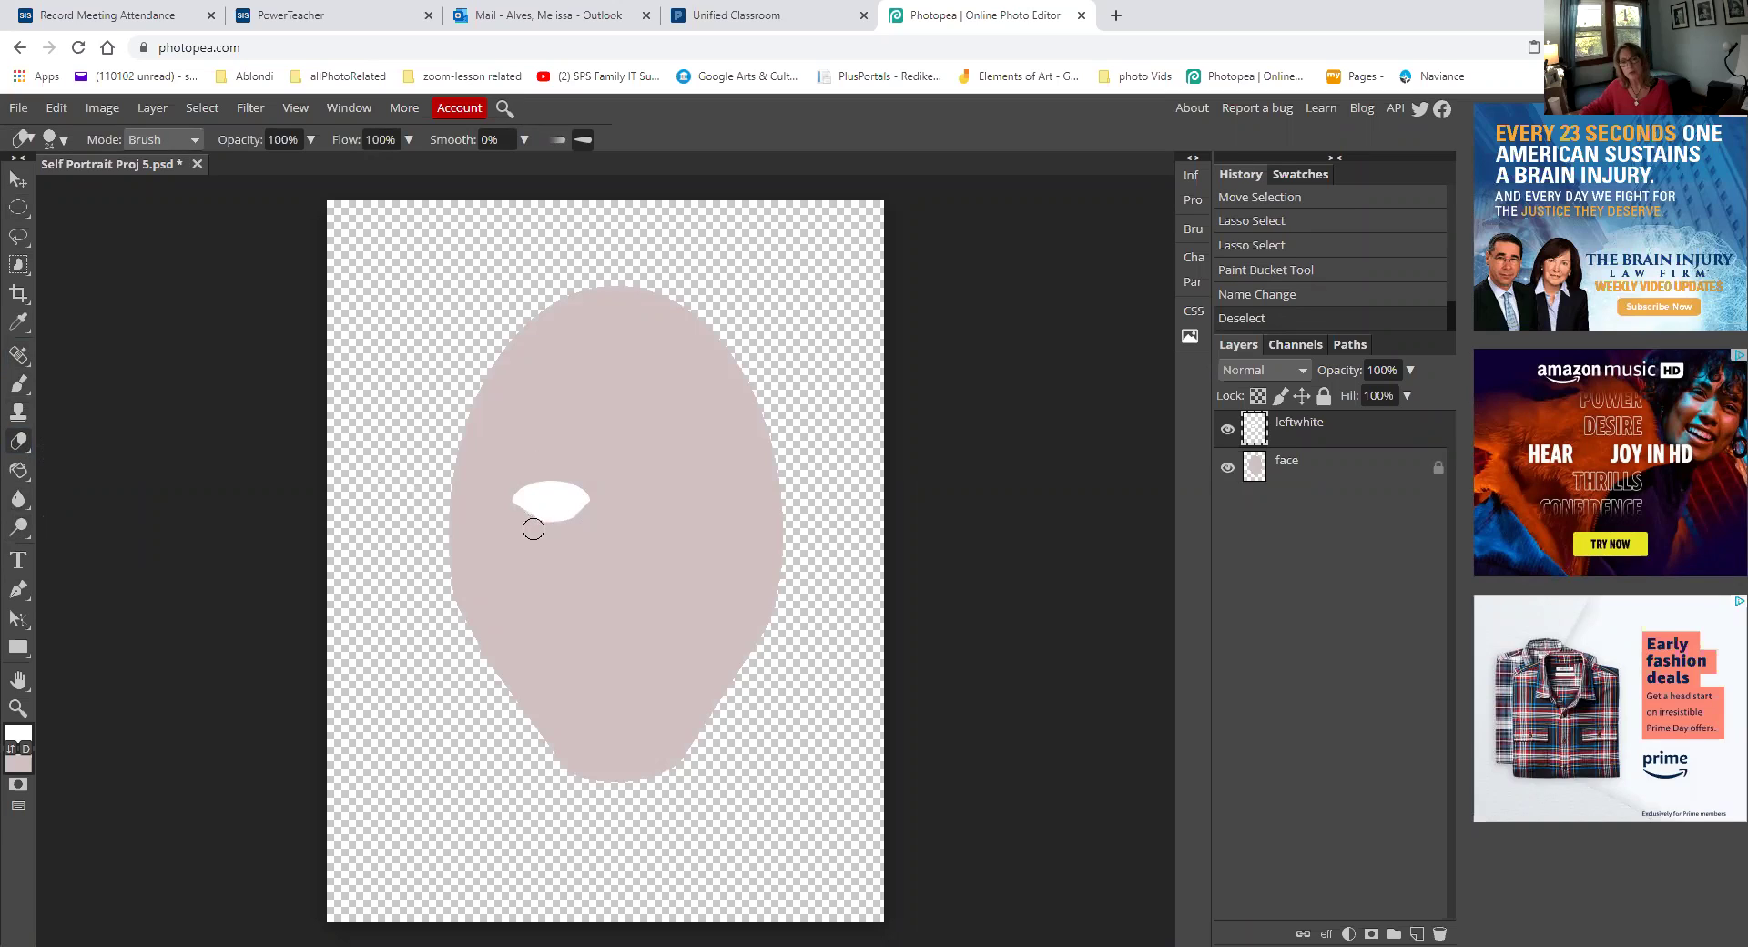
left_click_drag(545, 532, 566, 538)
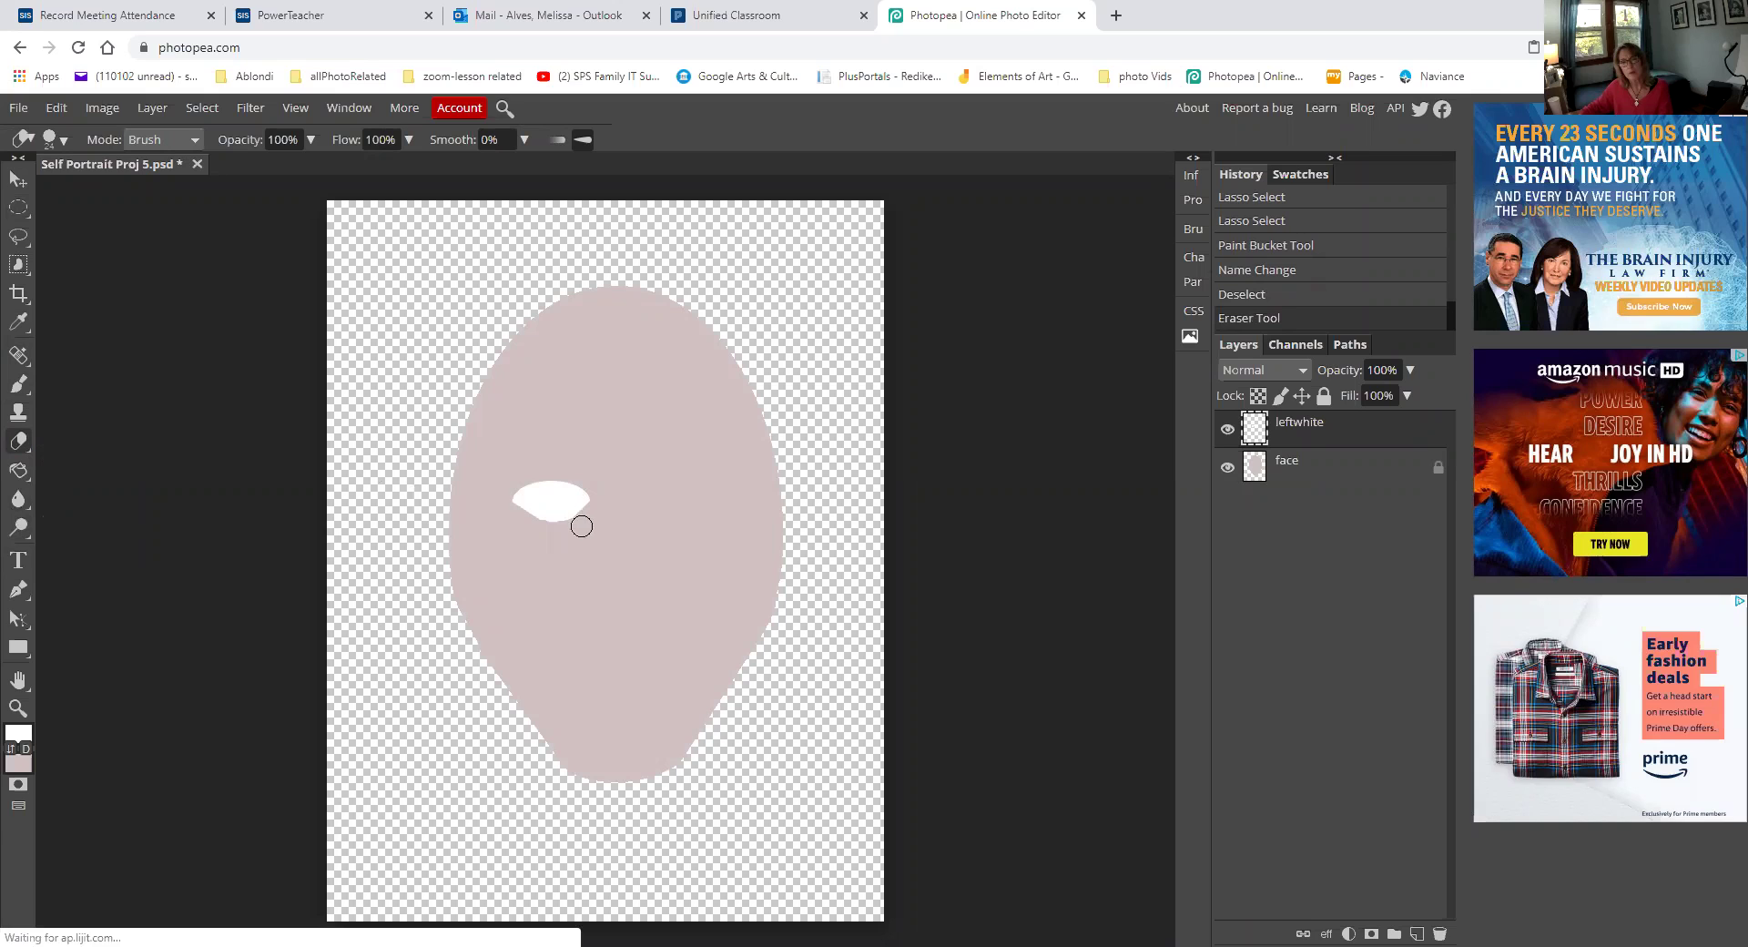
left_click_drag(549, 536, 581, 558)
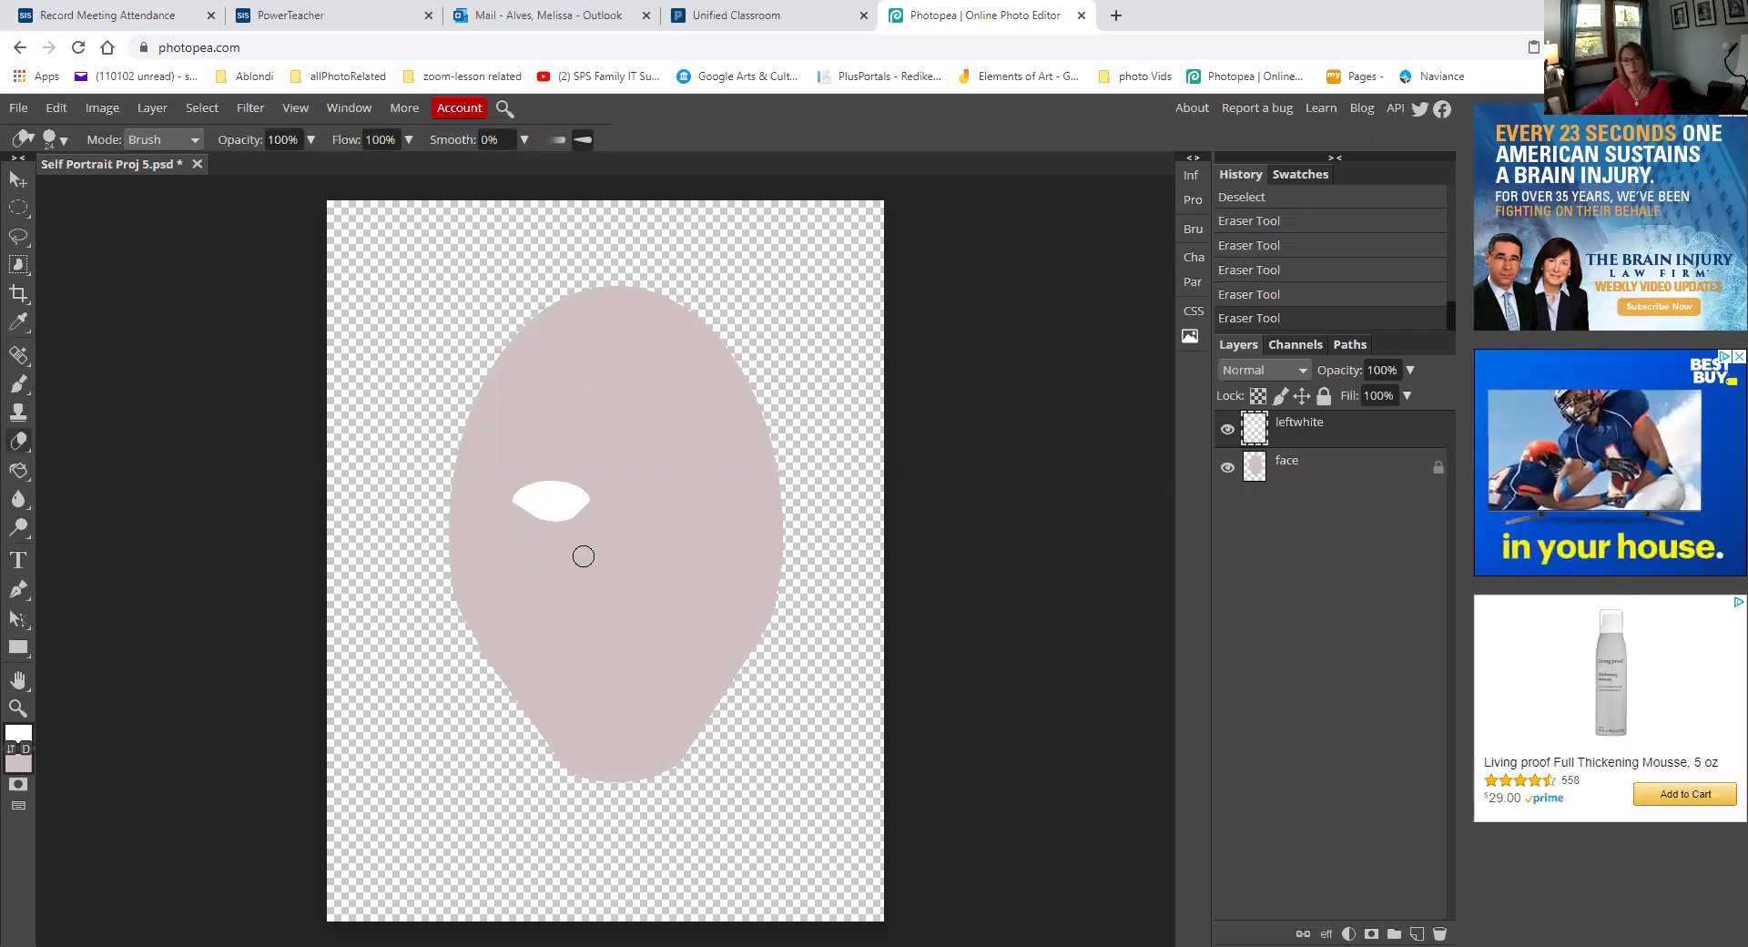
left_click(507, 488)
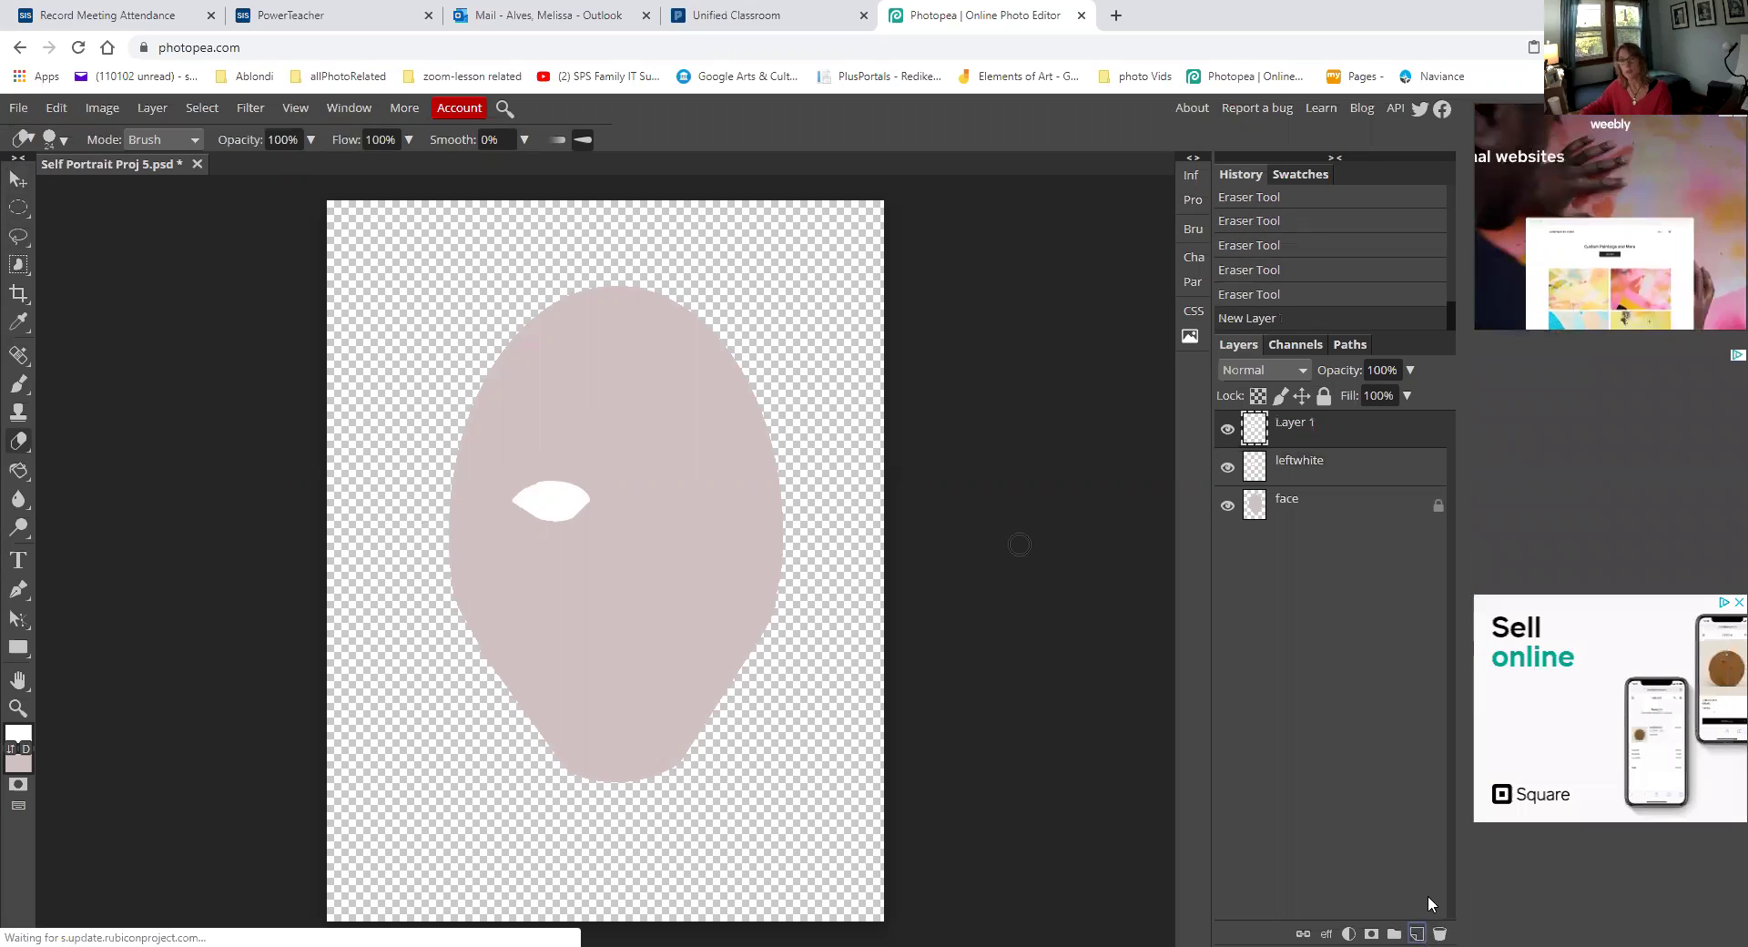
Rename the new layer above leftwhite as iris
double_click(1287, 423)
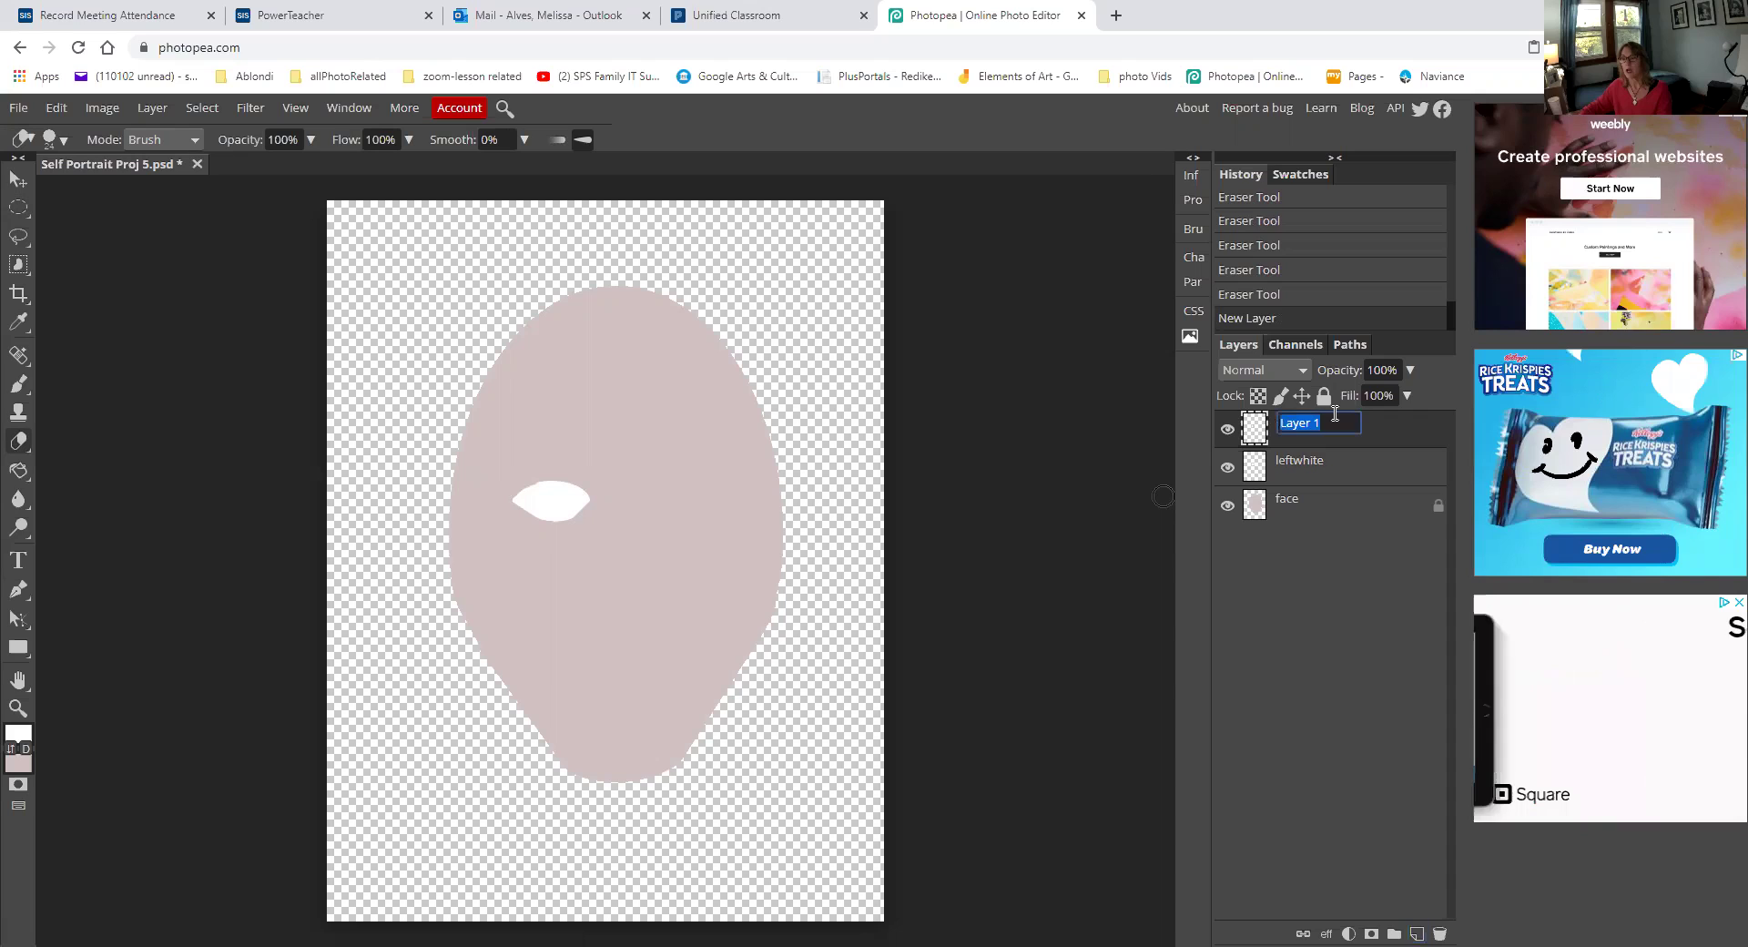
type("iris")
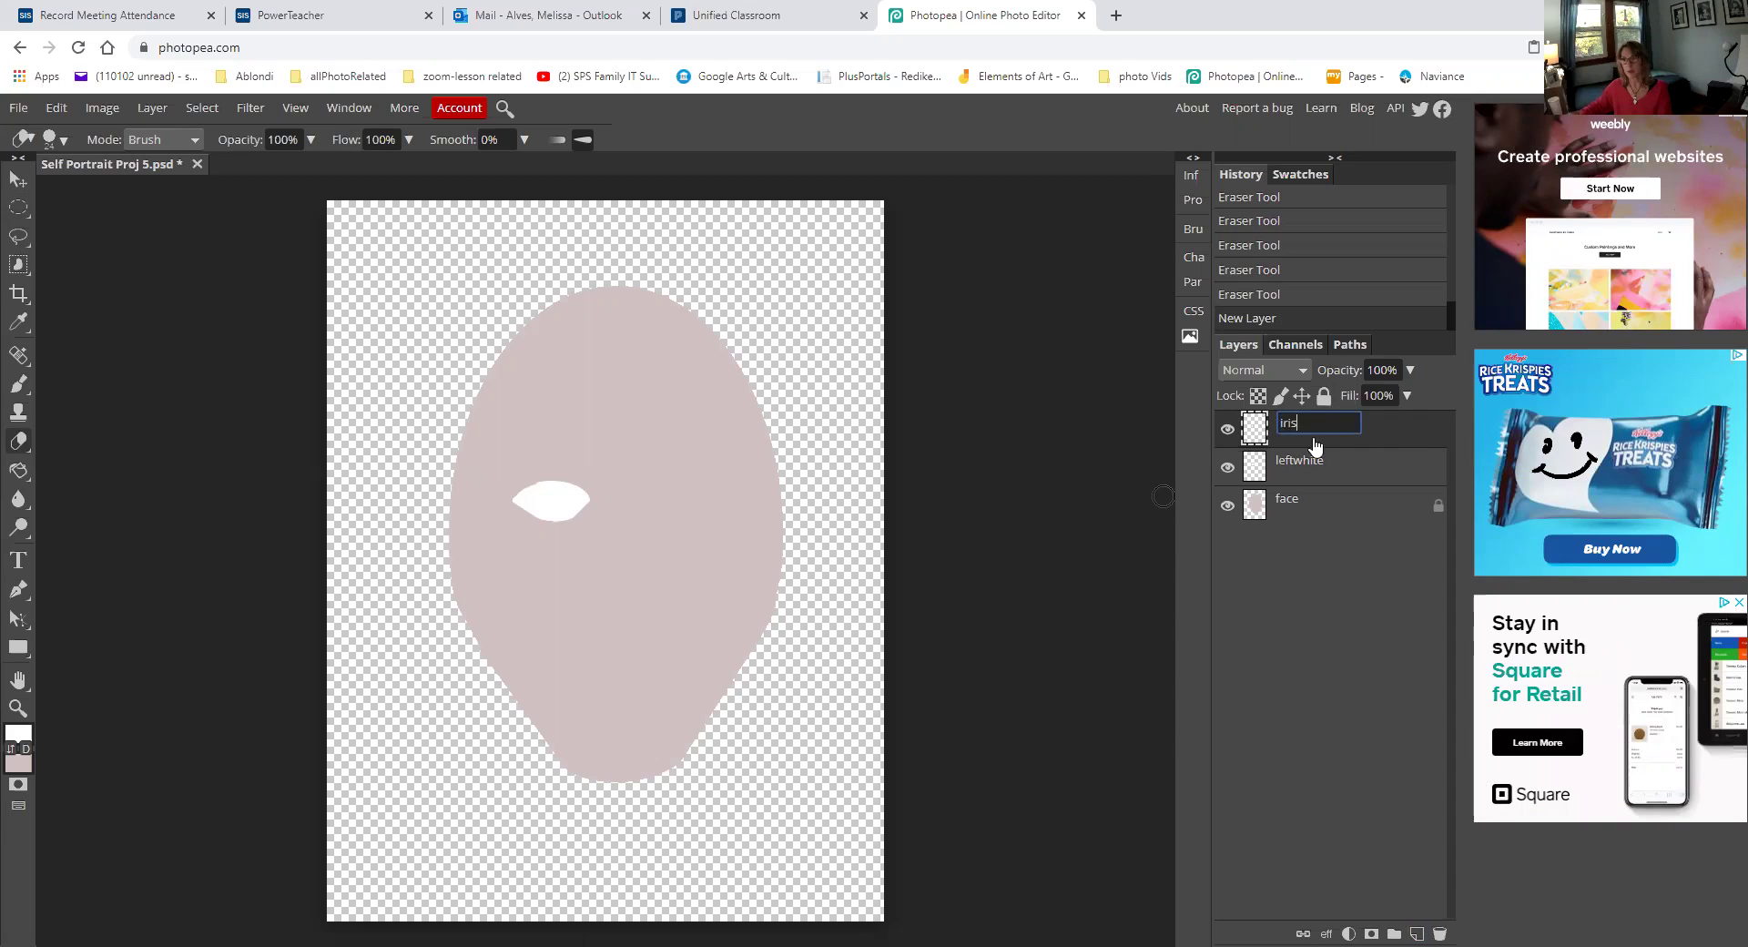
key("Return")
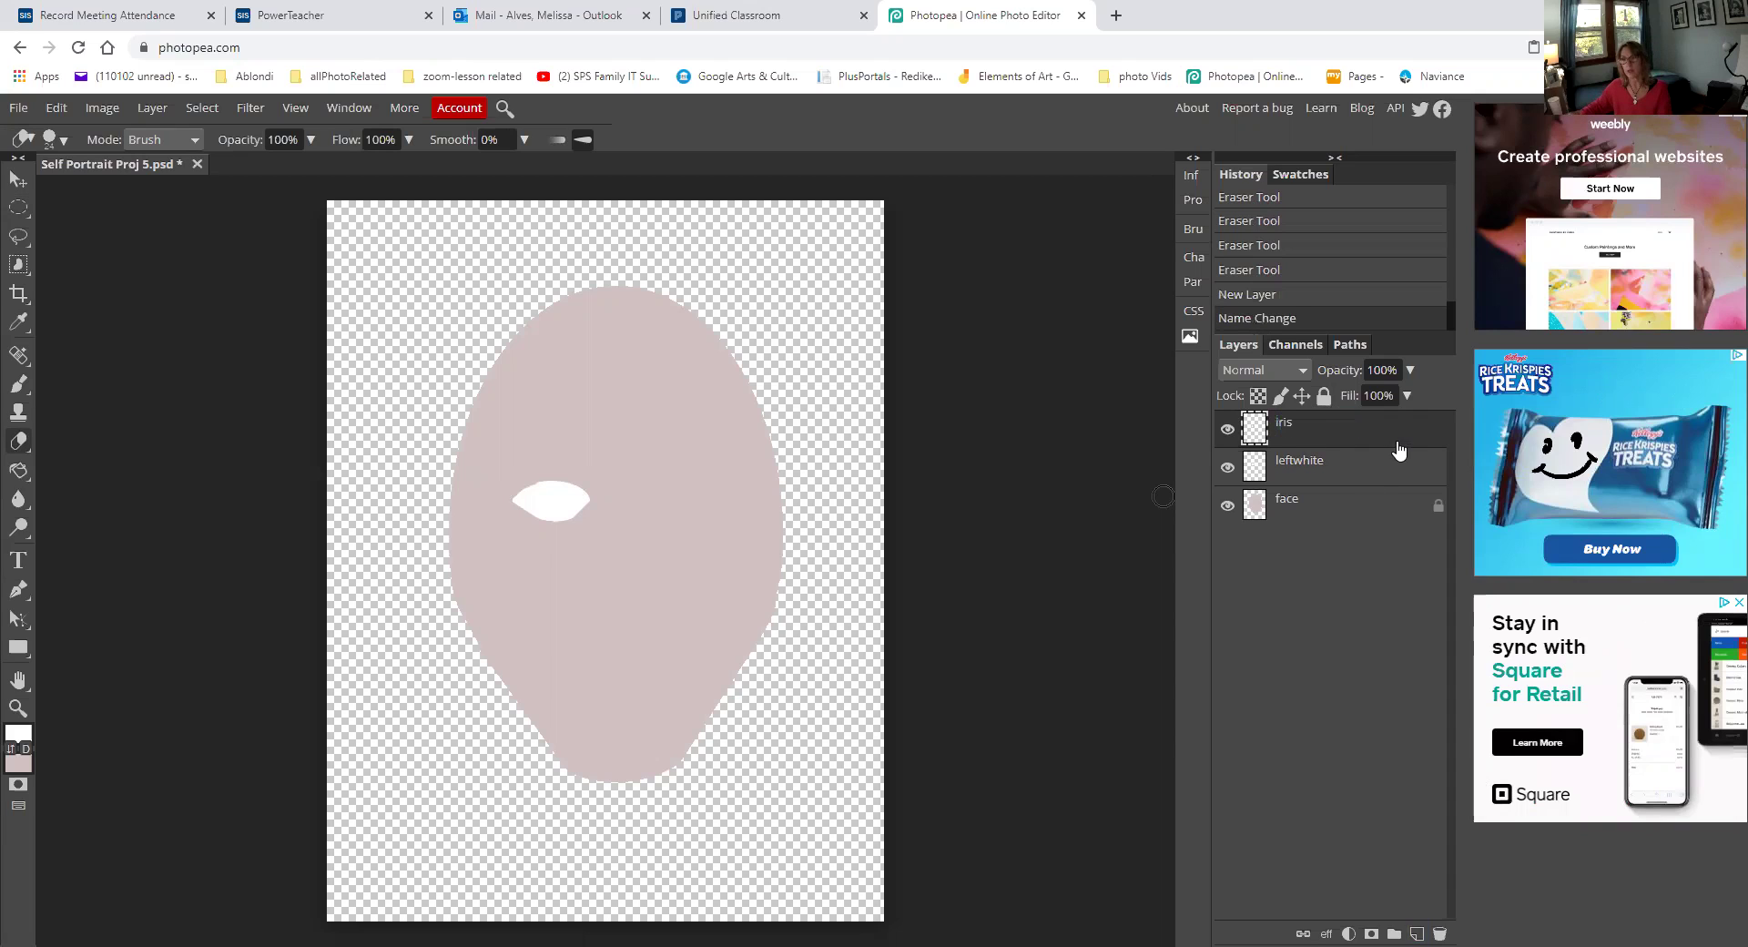
left_click(18, 209)
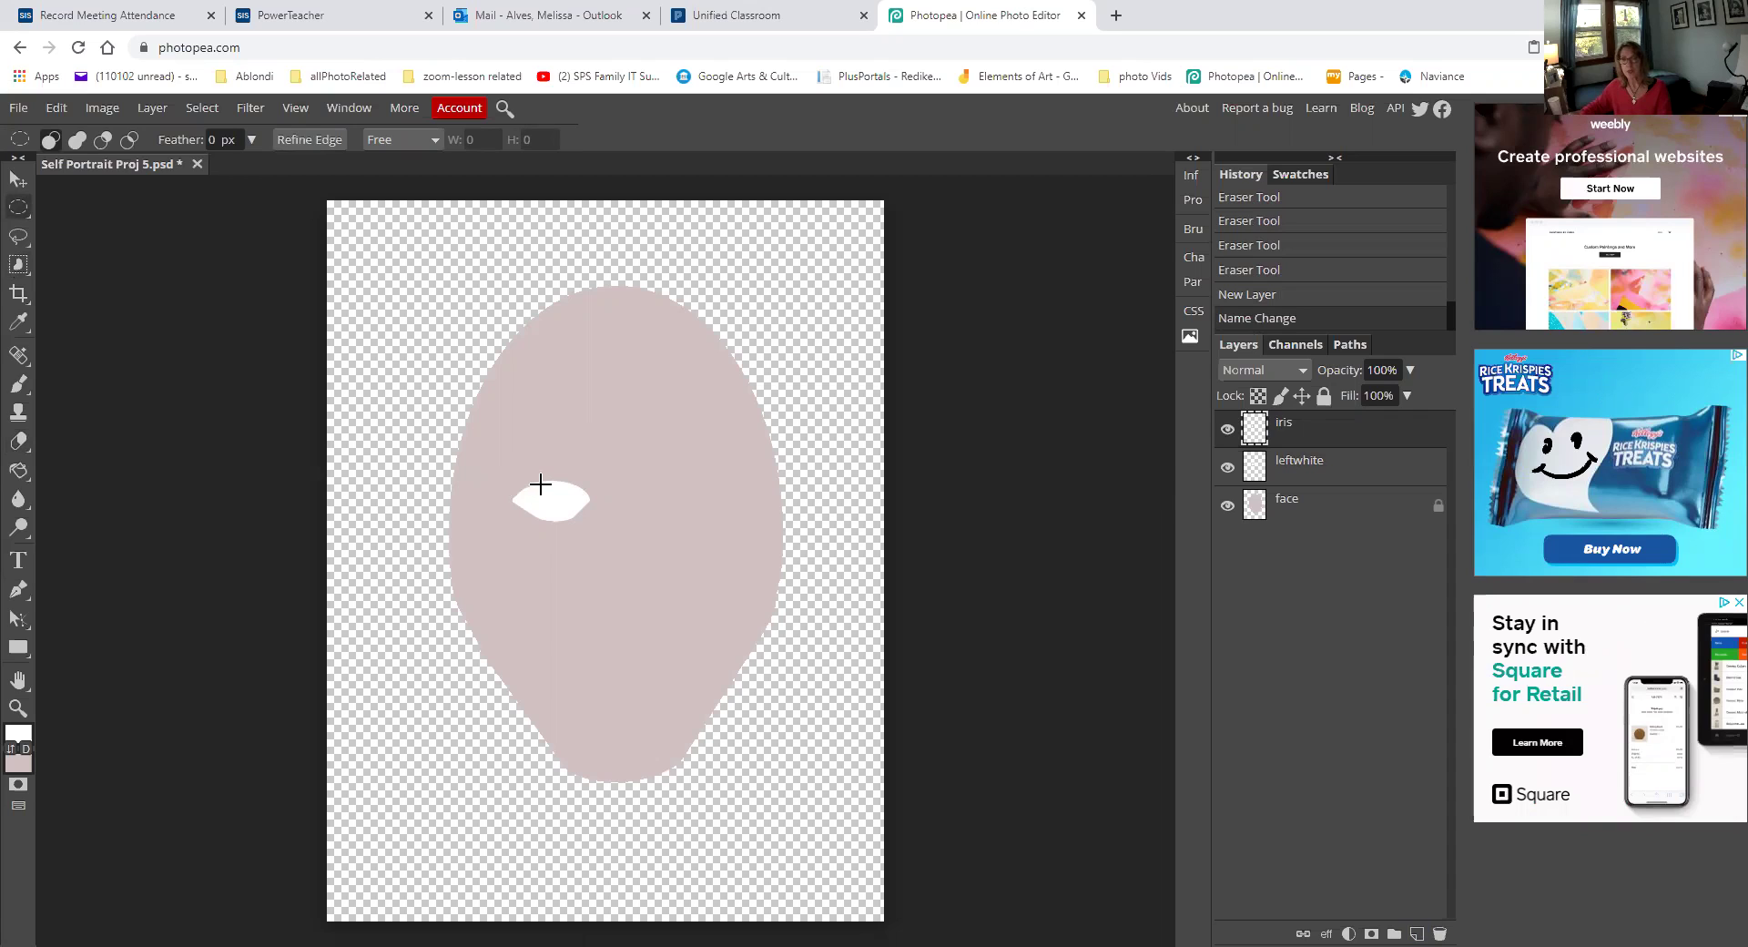
left_click_drag(552, 502, 573, 513)
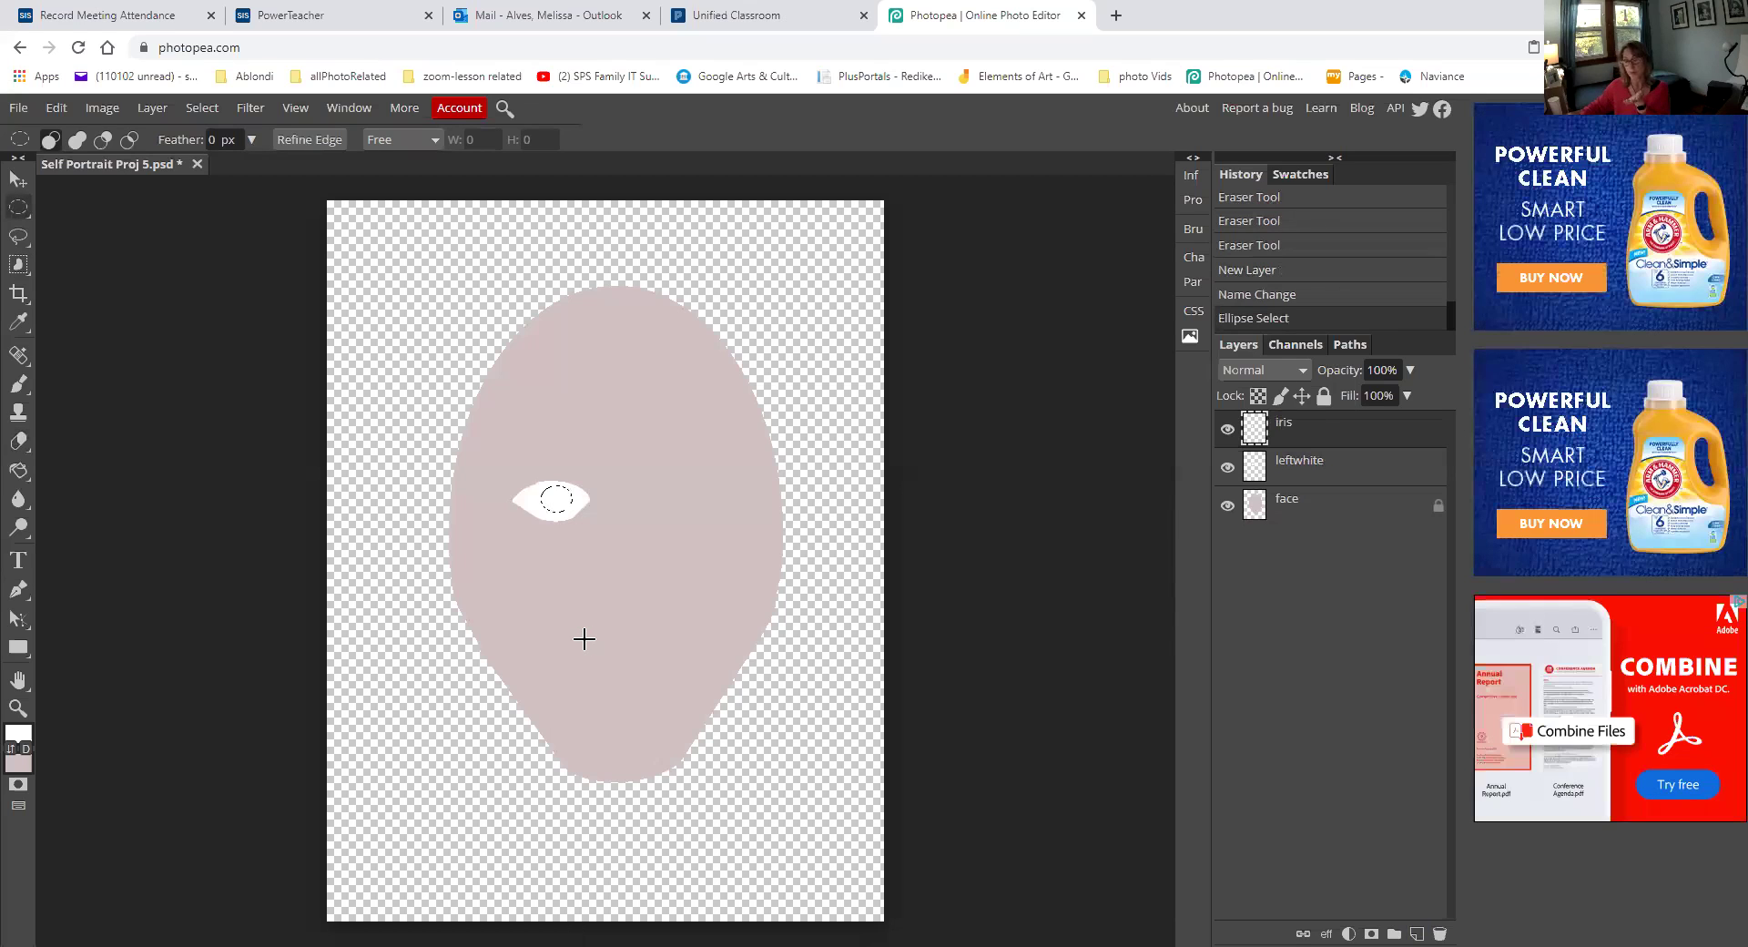
left_click(534, 458)
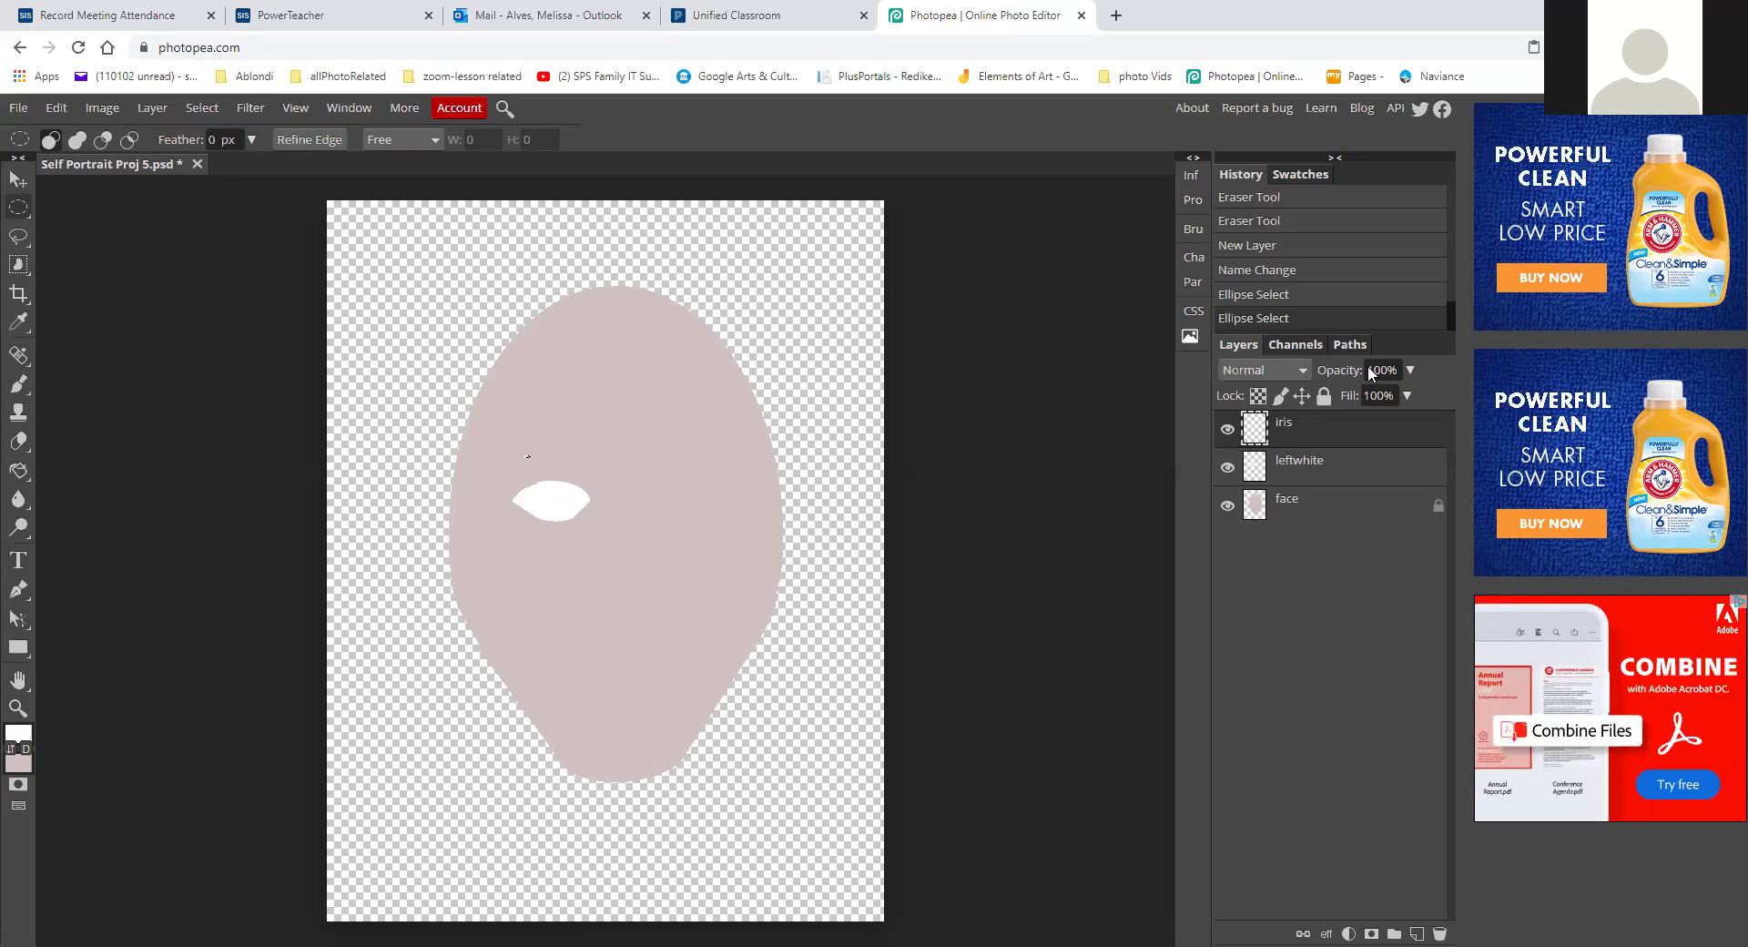
left_click(764, 533)
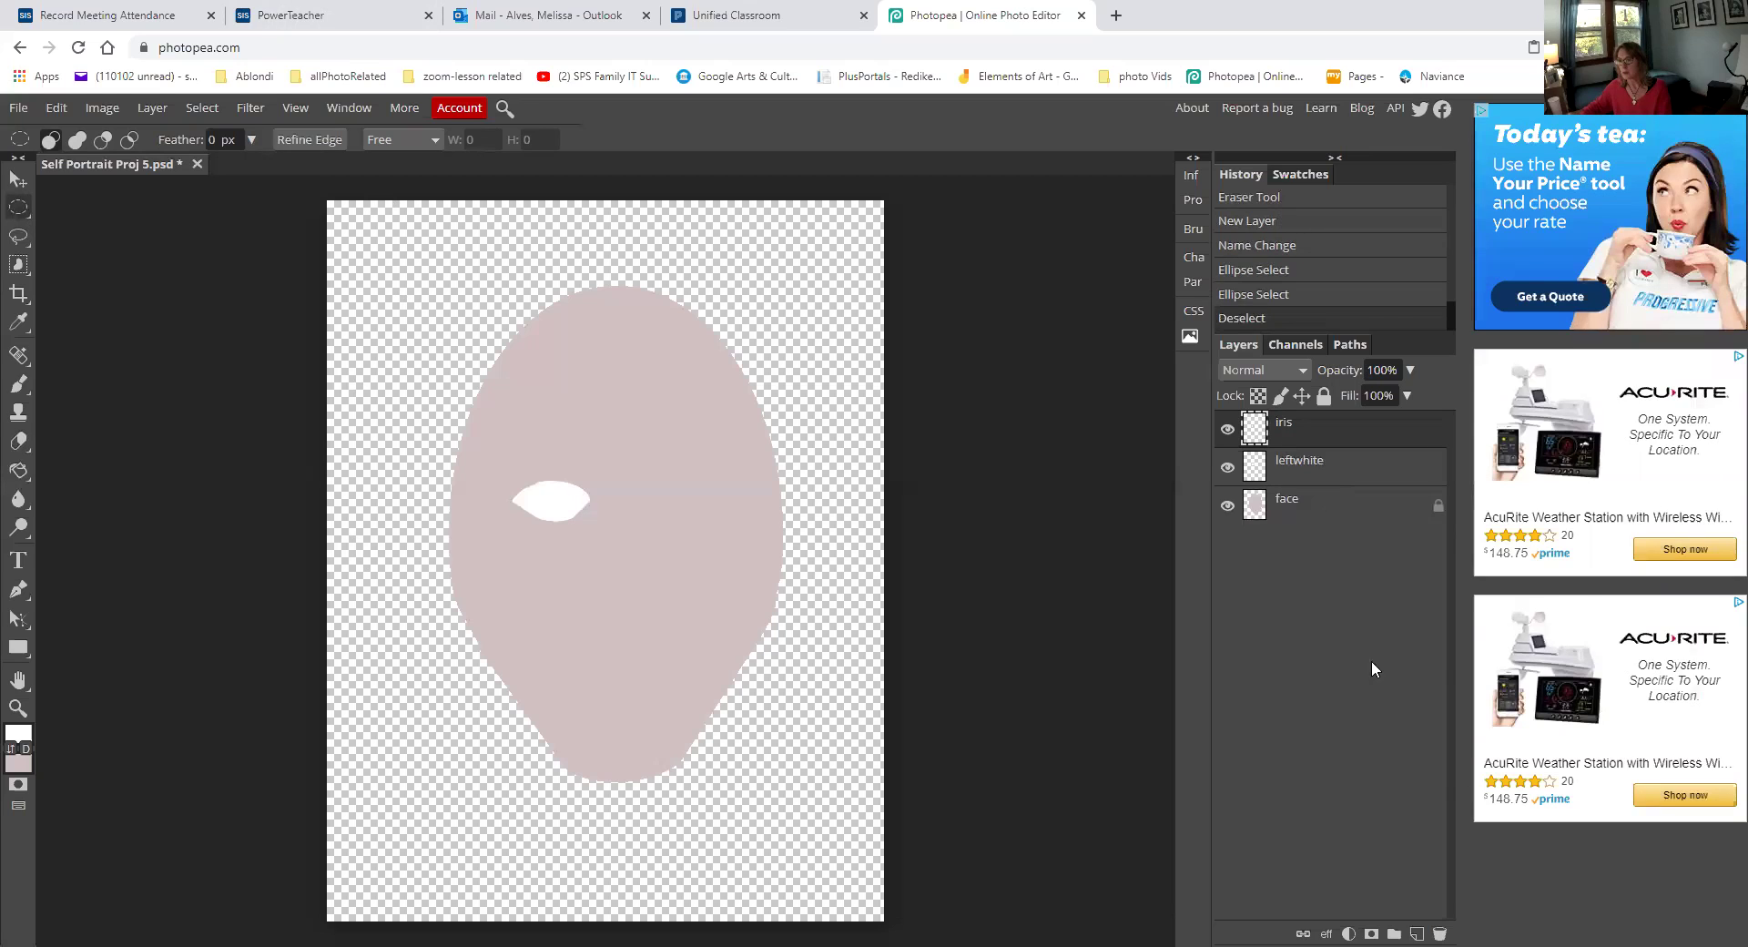
Add another empty layer above the iris layer and activate the Ellipse Select tool
left_click(1417, 930)
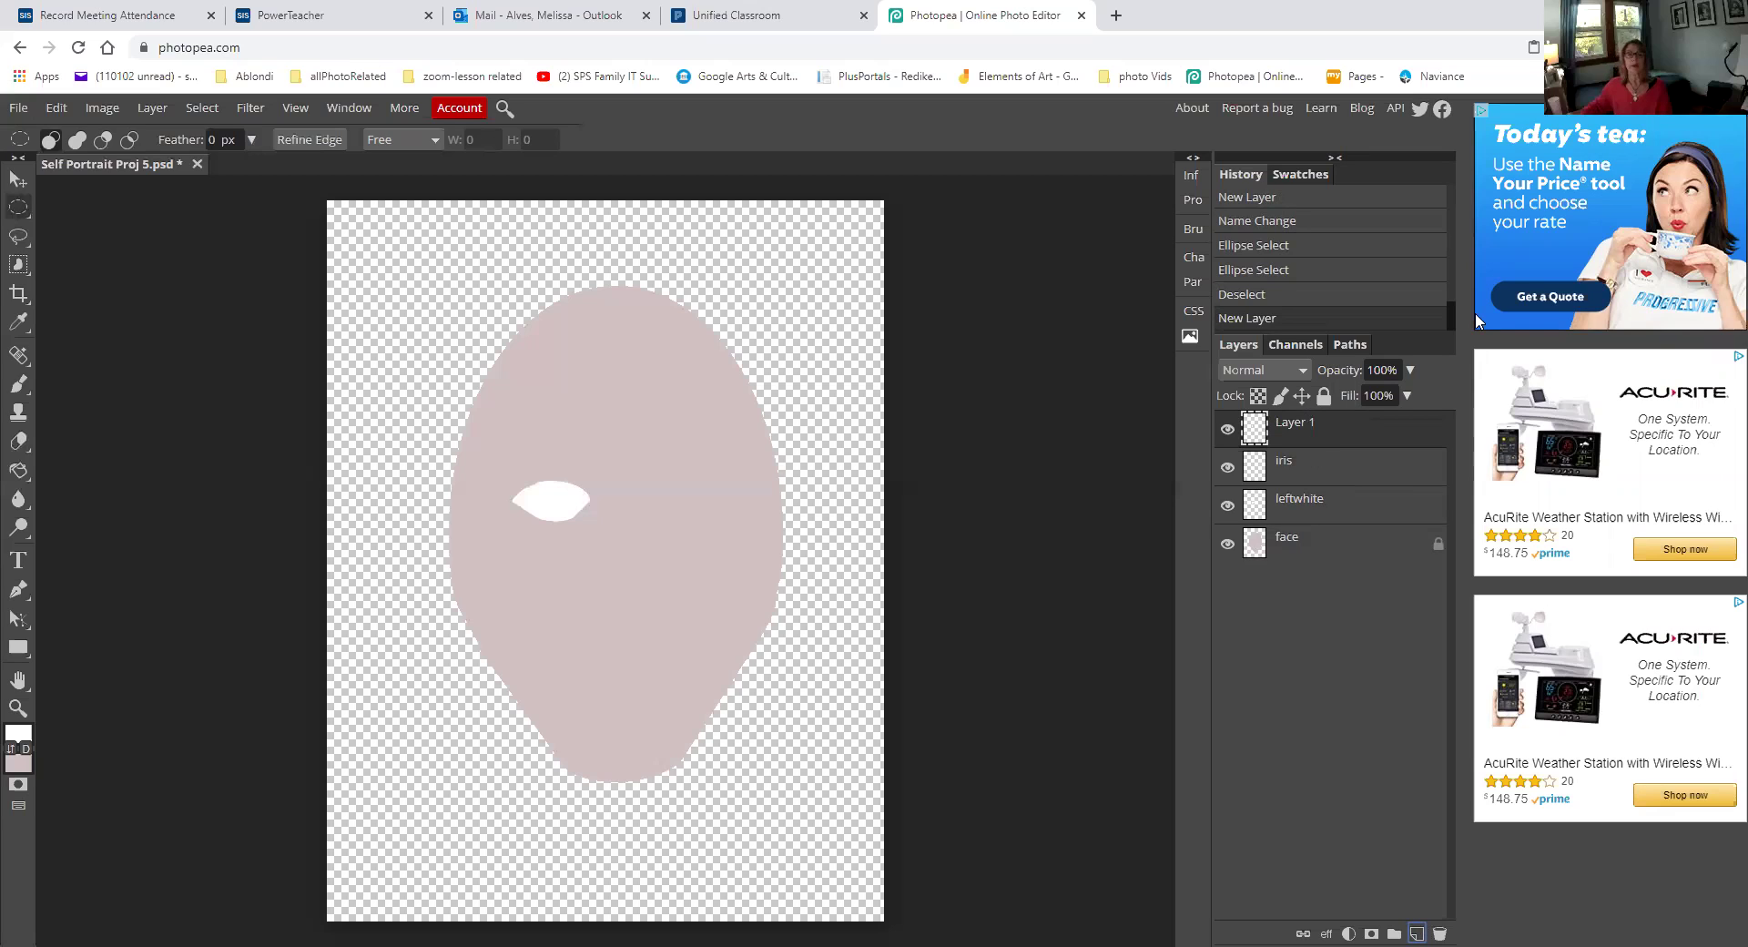
right_click(22, 213)
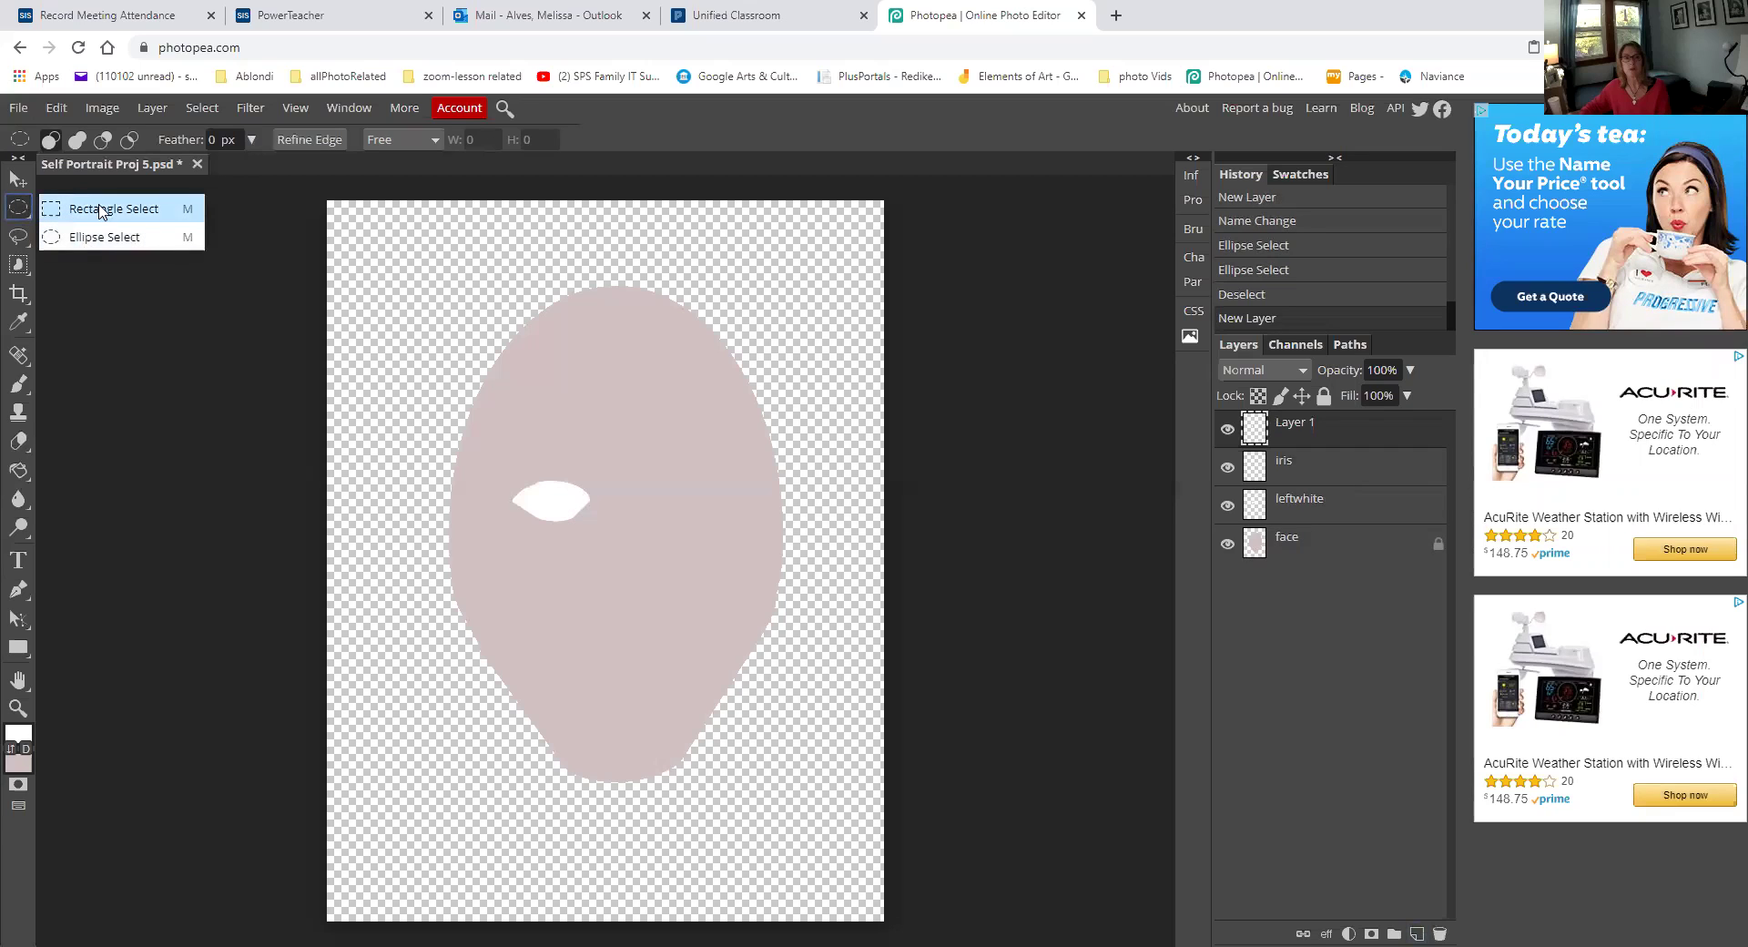
left_click(111, 236)
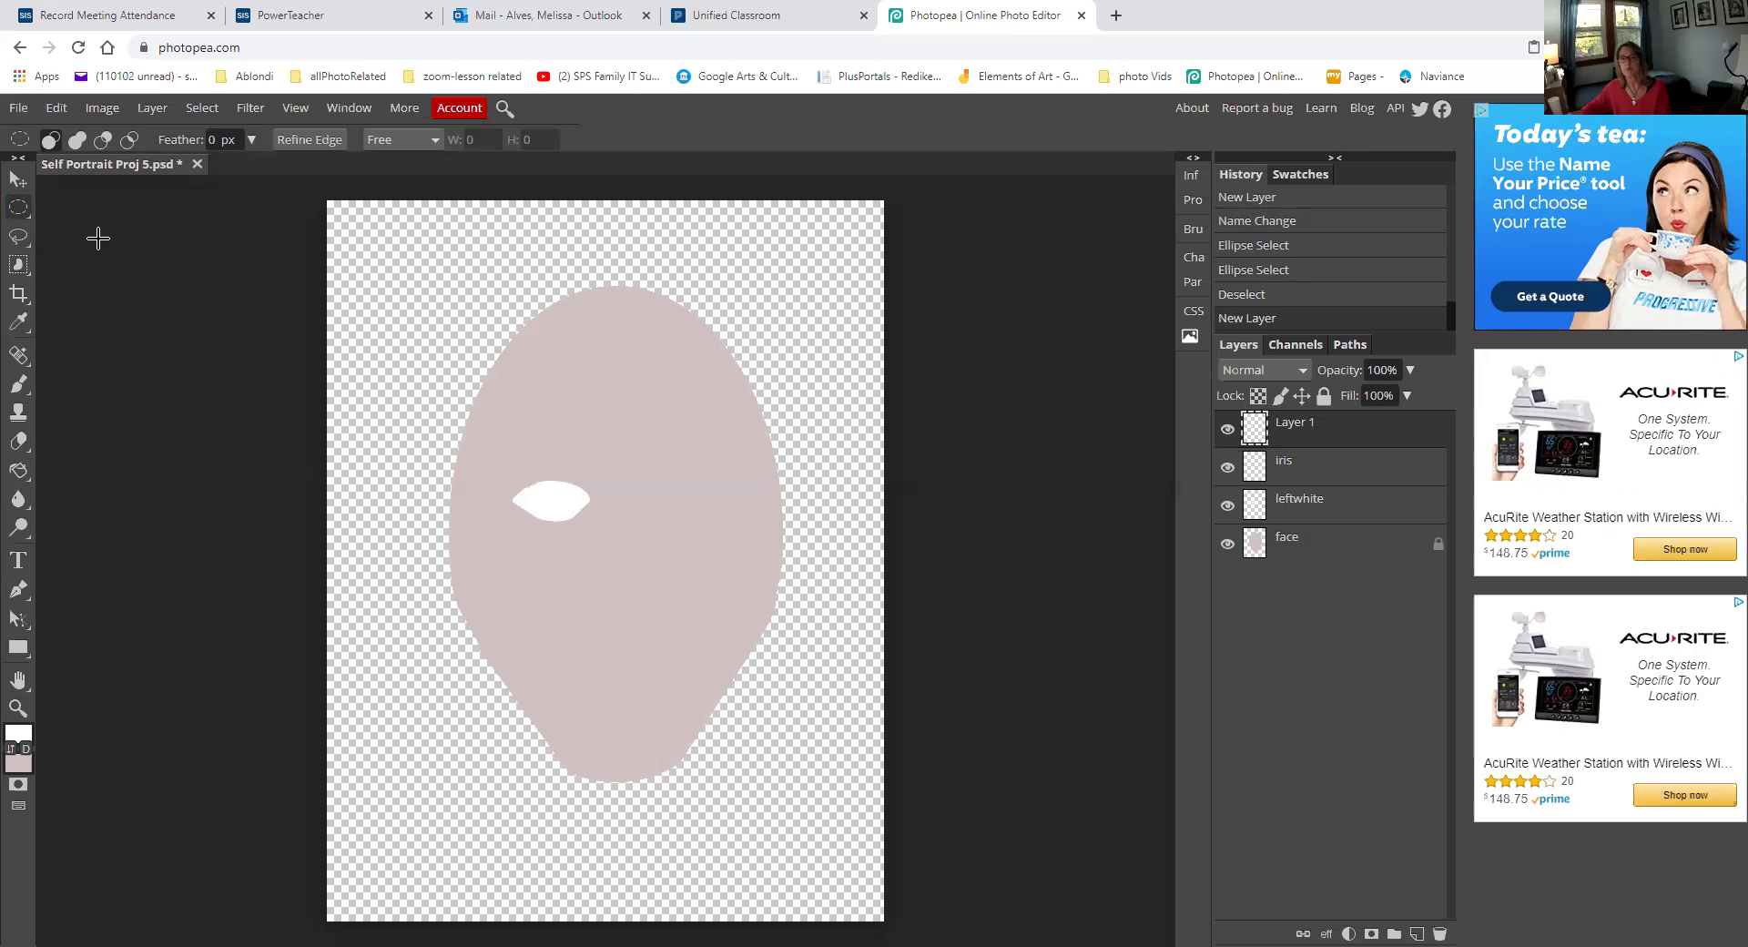
Switch to the Lasso Select tool and hide the face, leftwhite and iris layers
left_click(29, 244)
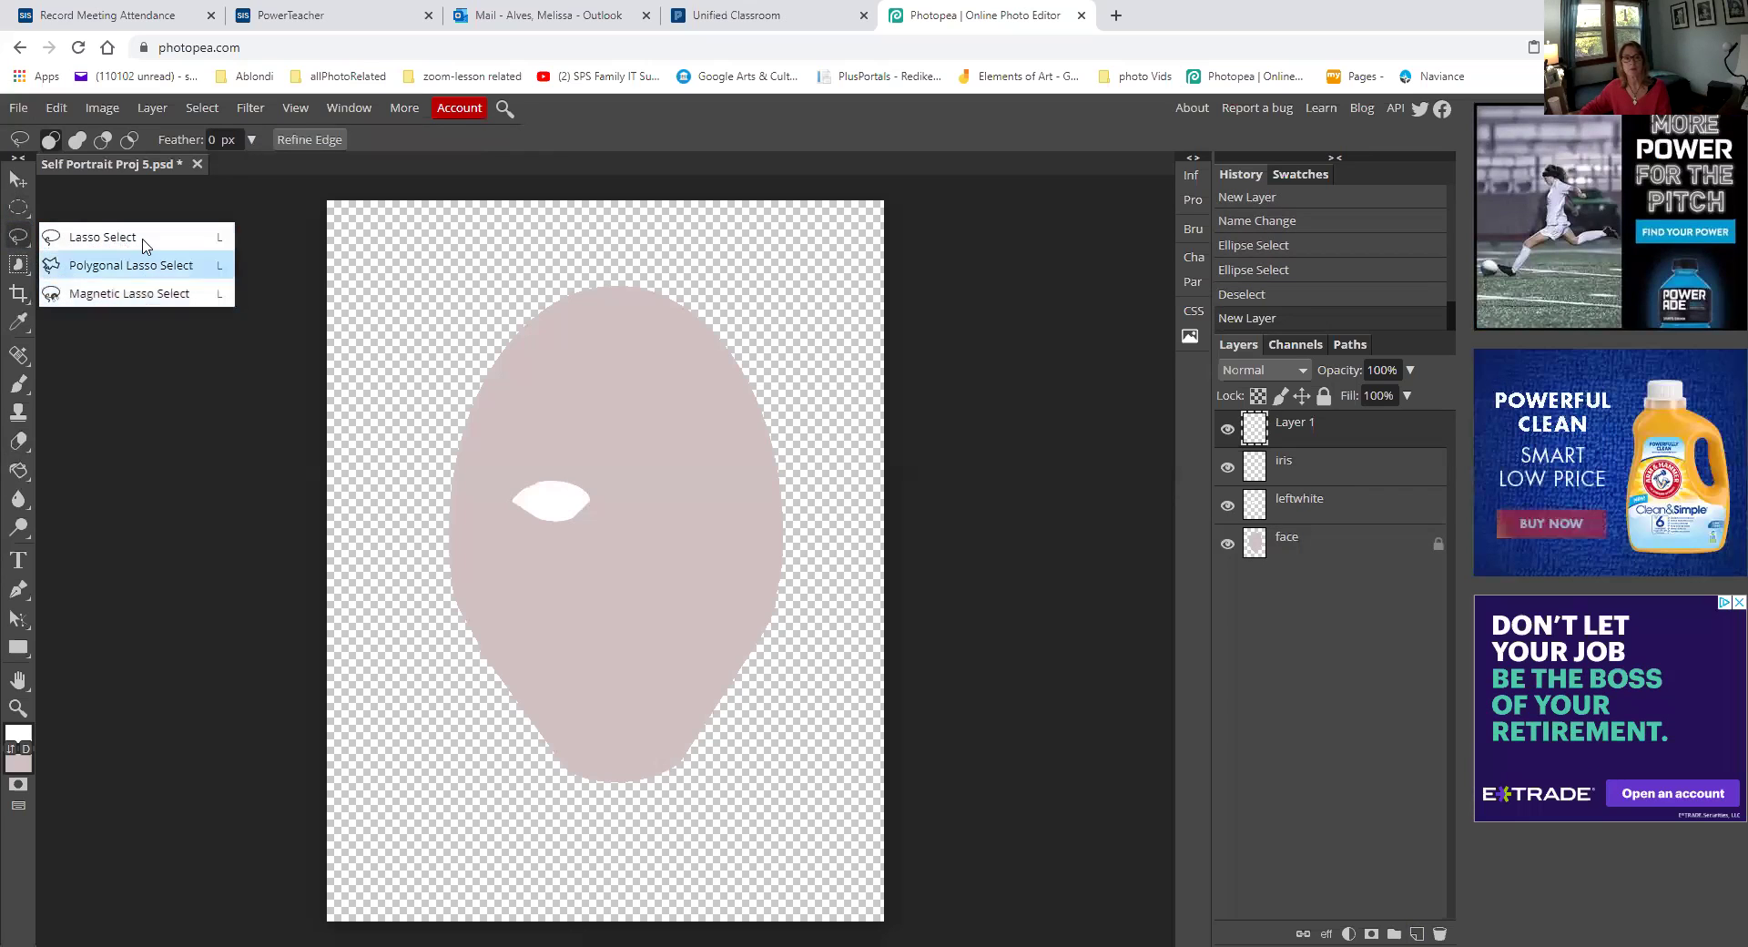
left_click(193, 360)
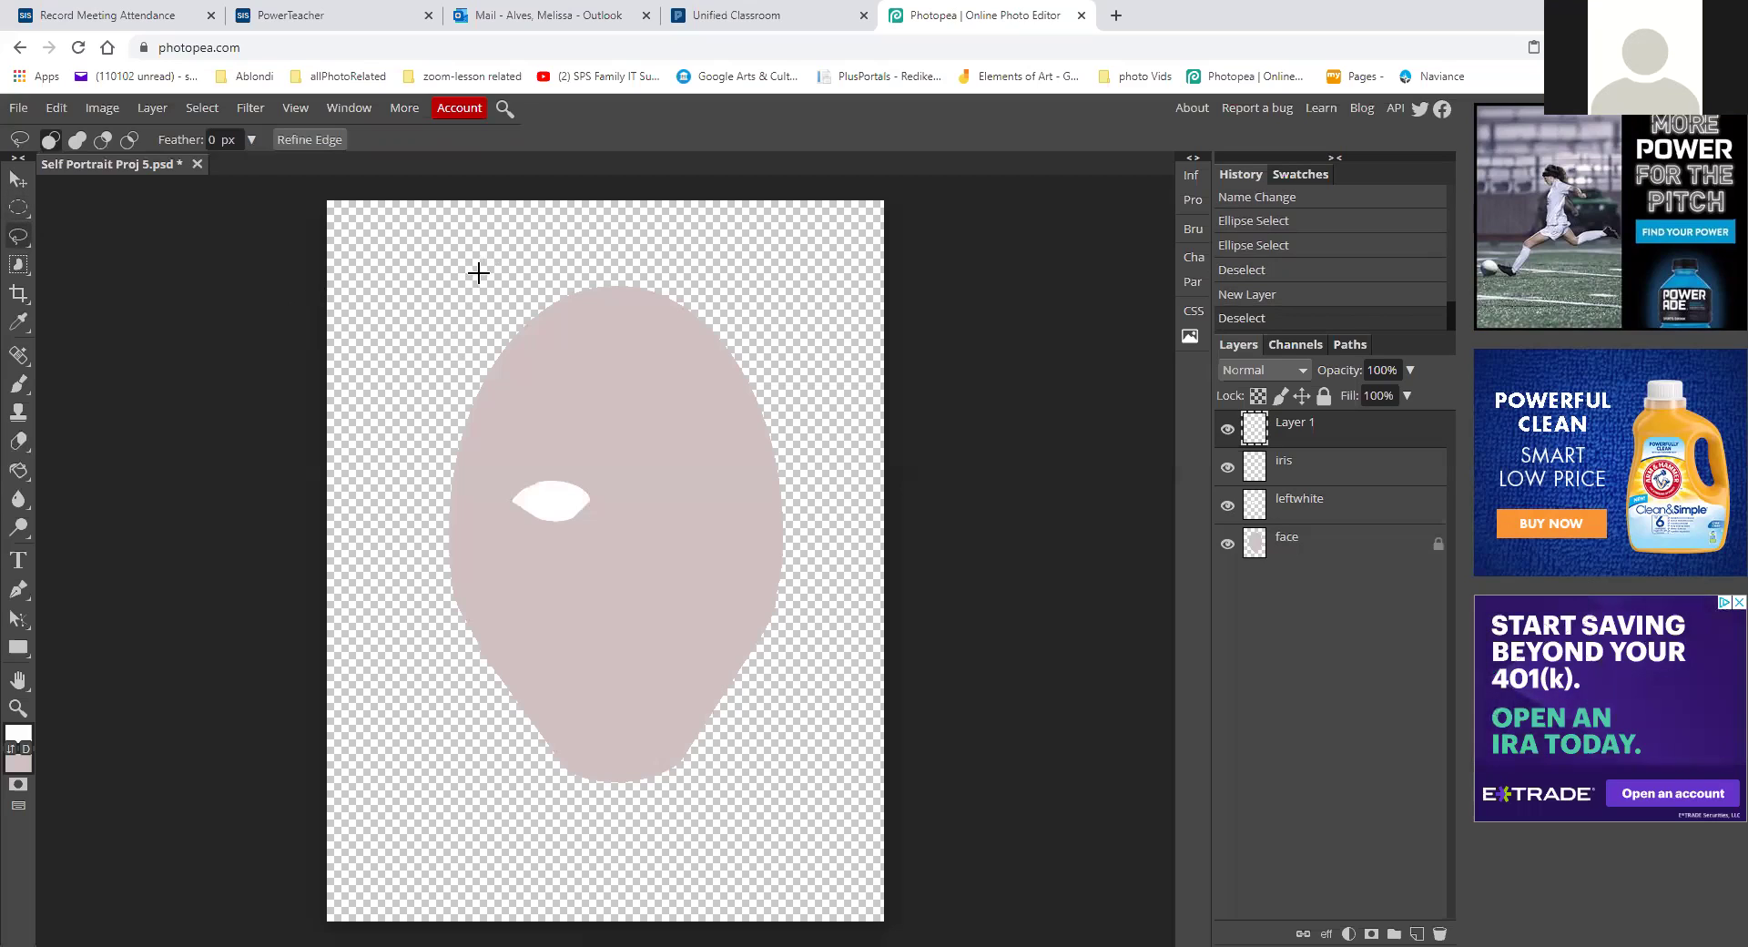
left_click(1227, 544)
left_click(1227, 505)
left_click(1226, 467)
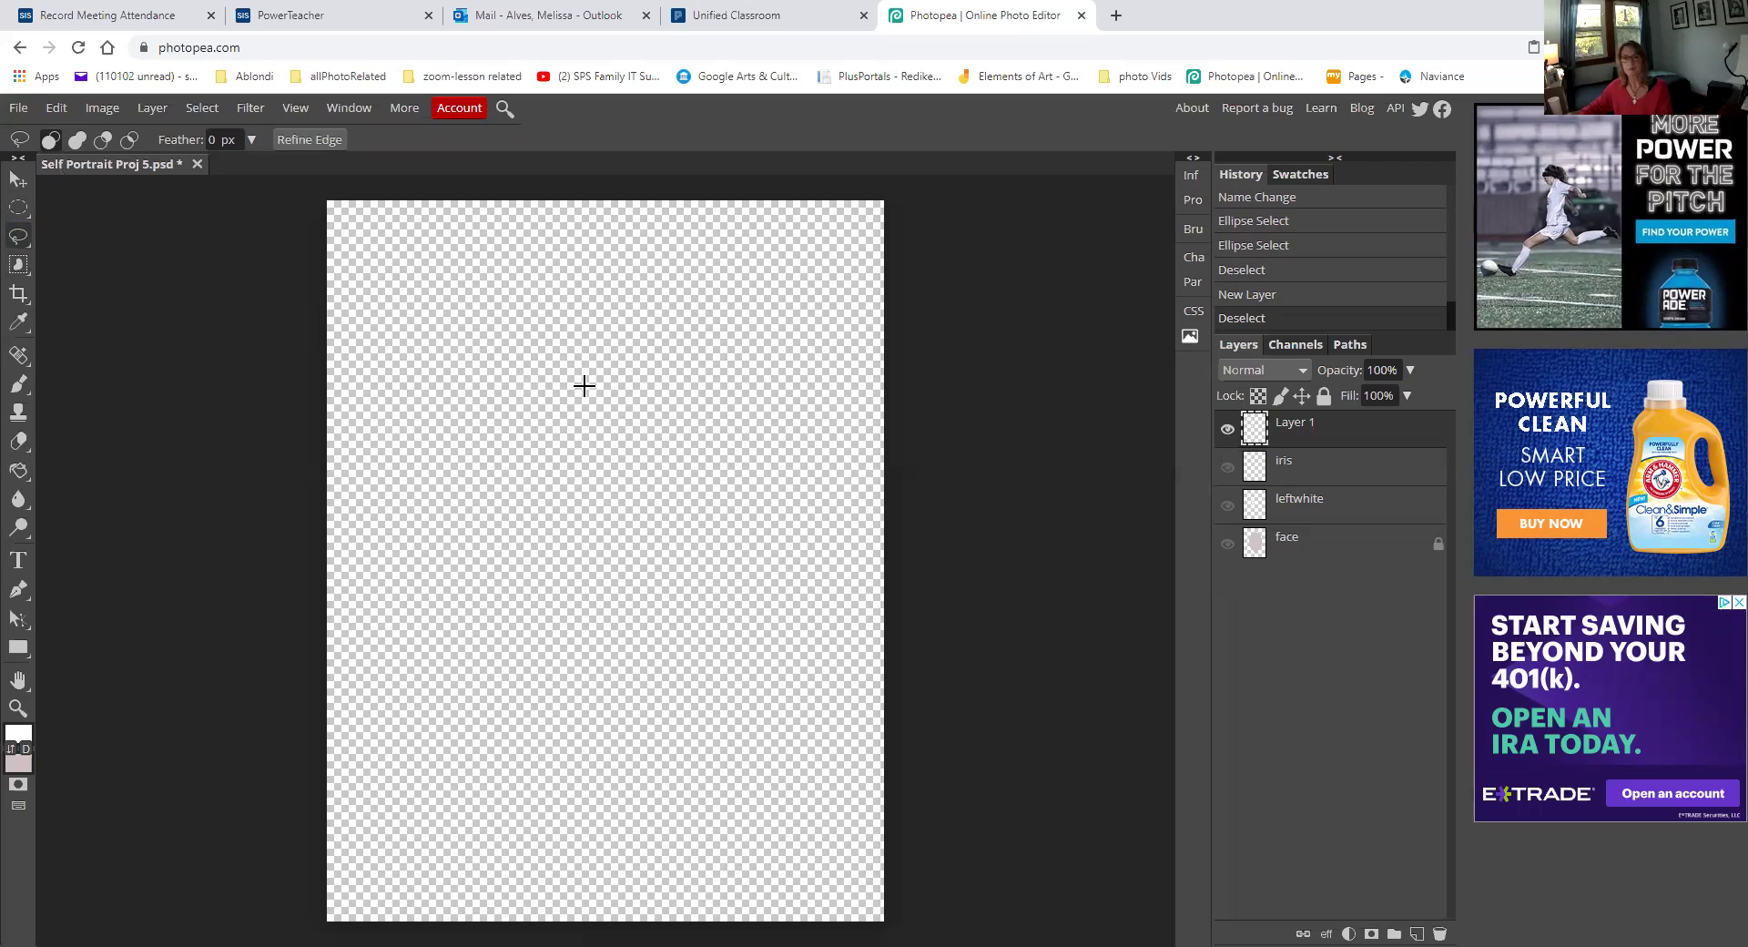
Draw a few large freehand practice selections on the empty canvas with the Lasso Select tool
mouse_move(561, 351)
left_mouse_down()
mouse_move(481, 412)
mouse_move(428, 540)
mouse_move(502, 634)
mouse_move(627, 641)
mouse_move(638, 773)
mouse_move(701, 777)
mouse_move(734, 705)
mouse_move(761, 501)
left_mouse_up()
mouse_move(670, 451)
left_mouse_down()
mouse_move(642, 565)
mouse_move(545, 466)
mouse_move(653, 420)
mouse_move(681, 359)
mouse_move(635, 320)
mouse_move(565, 349)
mouse_move(601, 305)
mouse_move(589, 260)
mouse_move(563, 286)
left_mouse_up()
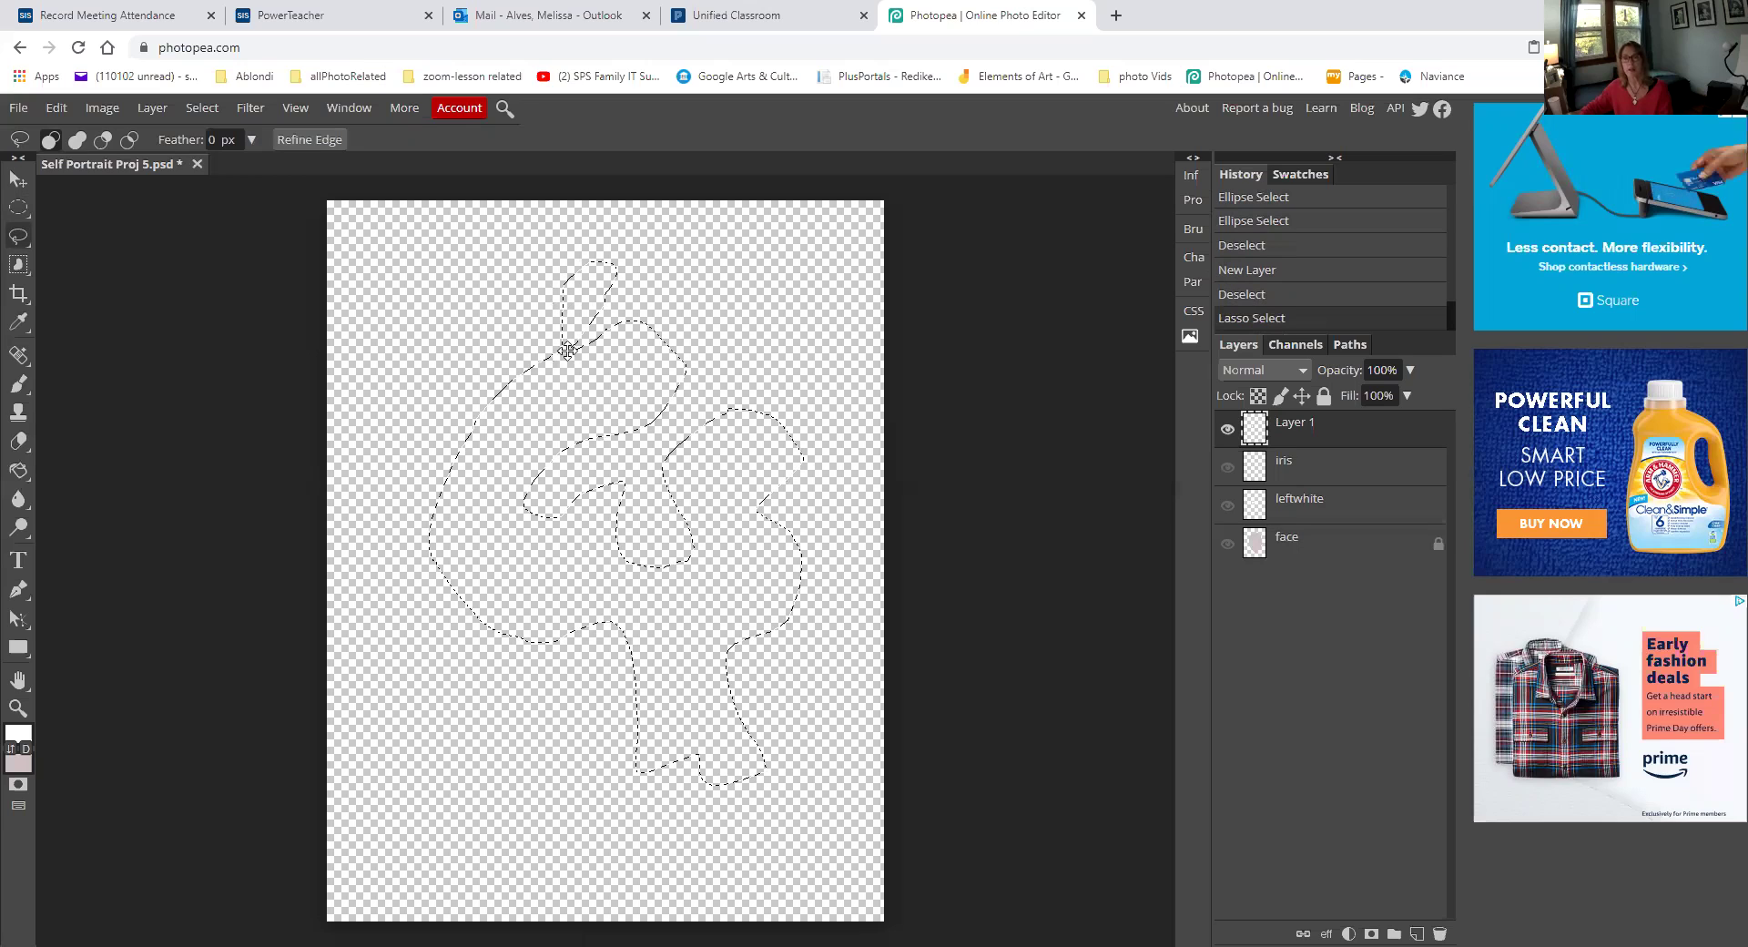
left_click(506, 321)
mouse_move(616, 267)
left_mouse_down()
mouse_move(764, 310)
mouse_move(763, 441)
mouse_move(695, 517)
left_mouse_up()
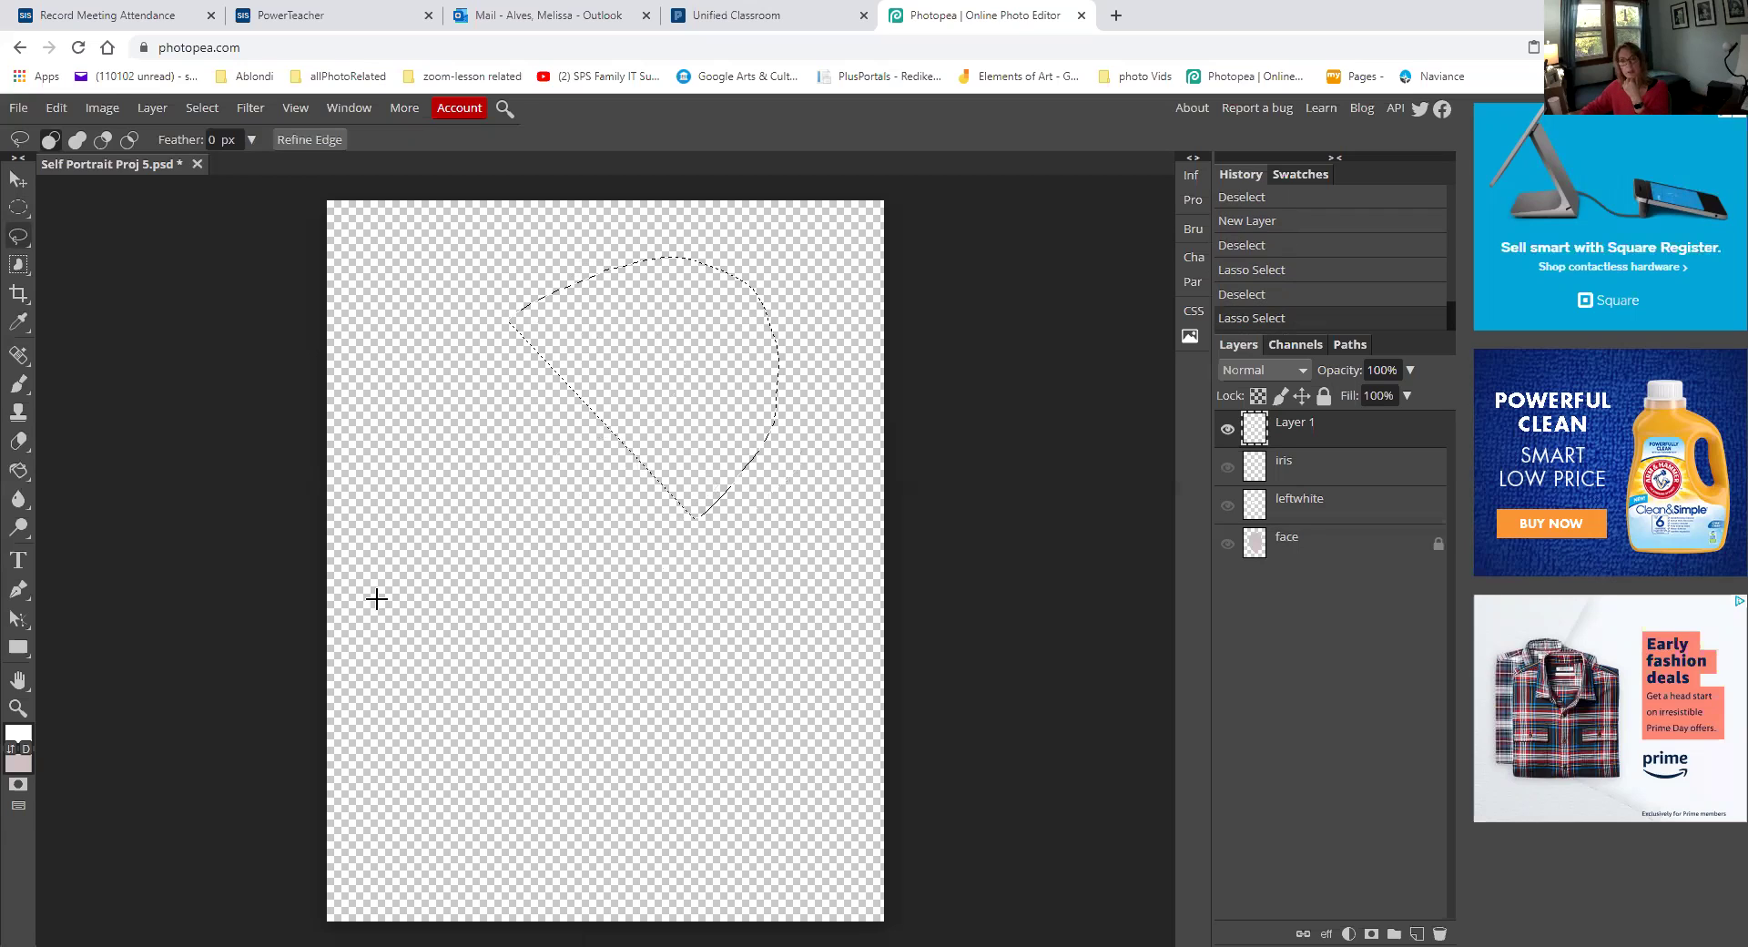
mouse_move(486, 595)
left_mouse_down()
mouse_move(555, 451)
mouse_move(647, 501)
mouse_move(653, 547)
left_mouse_up()
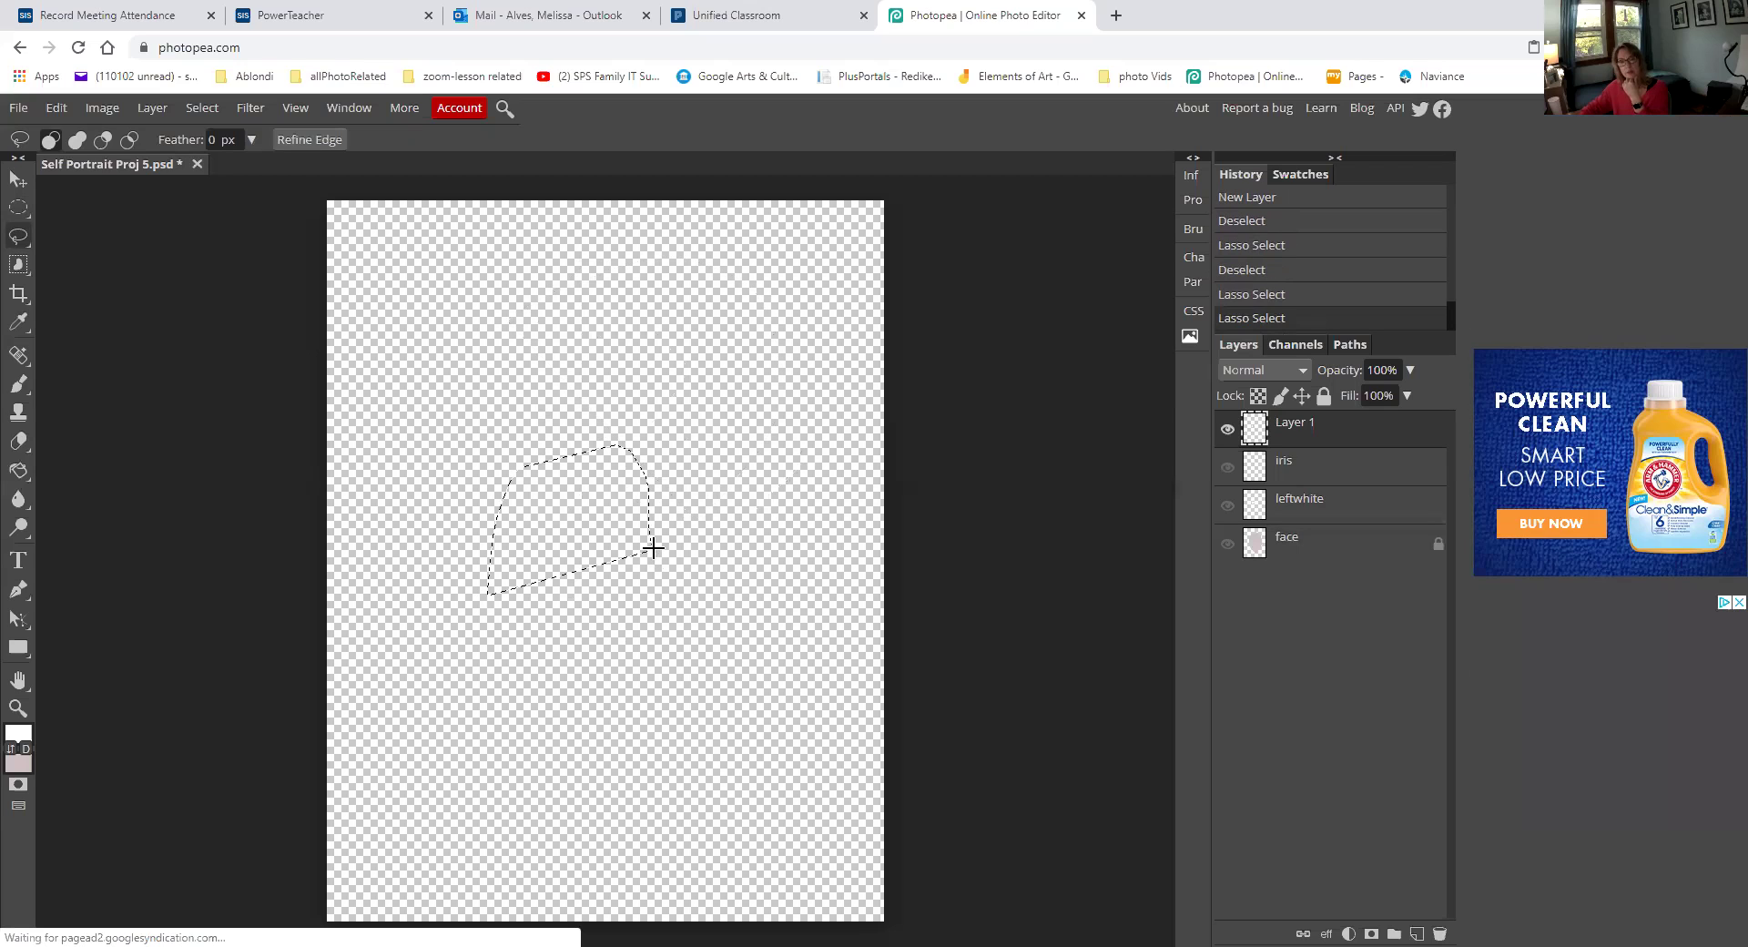
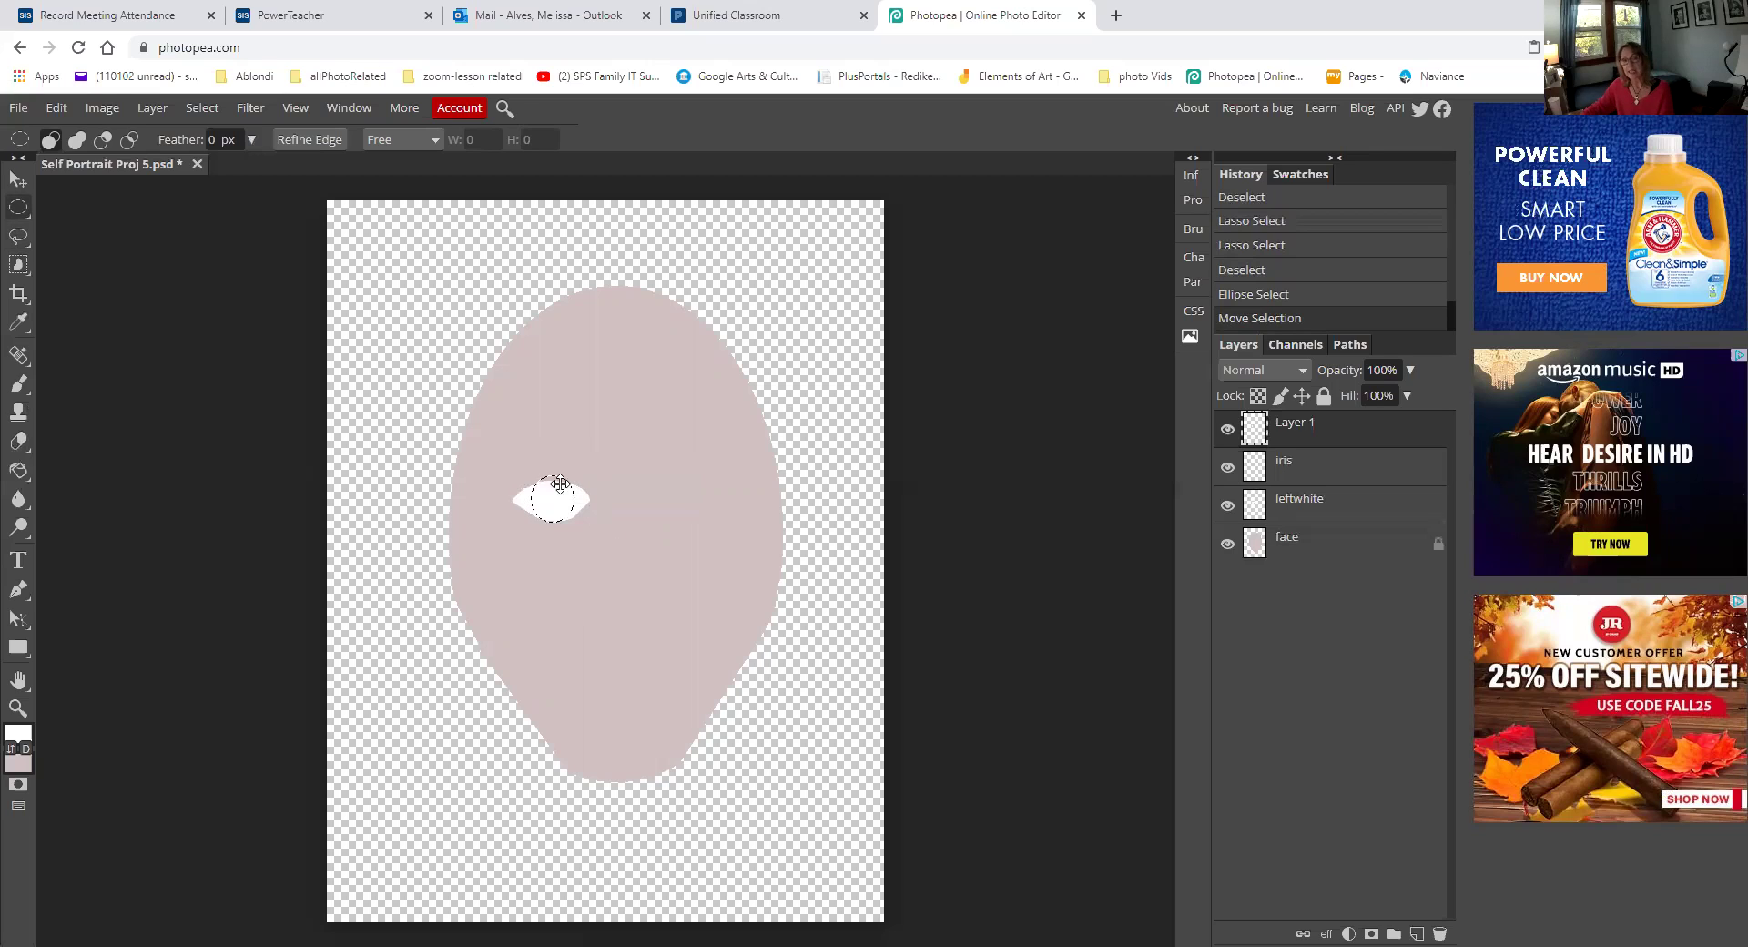
left_click_drag(519, 492, 510, 496)
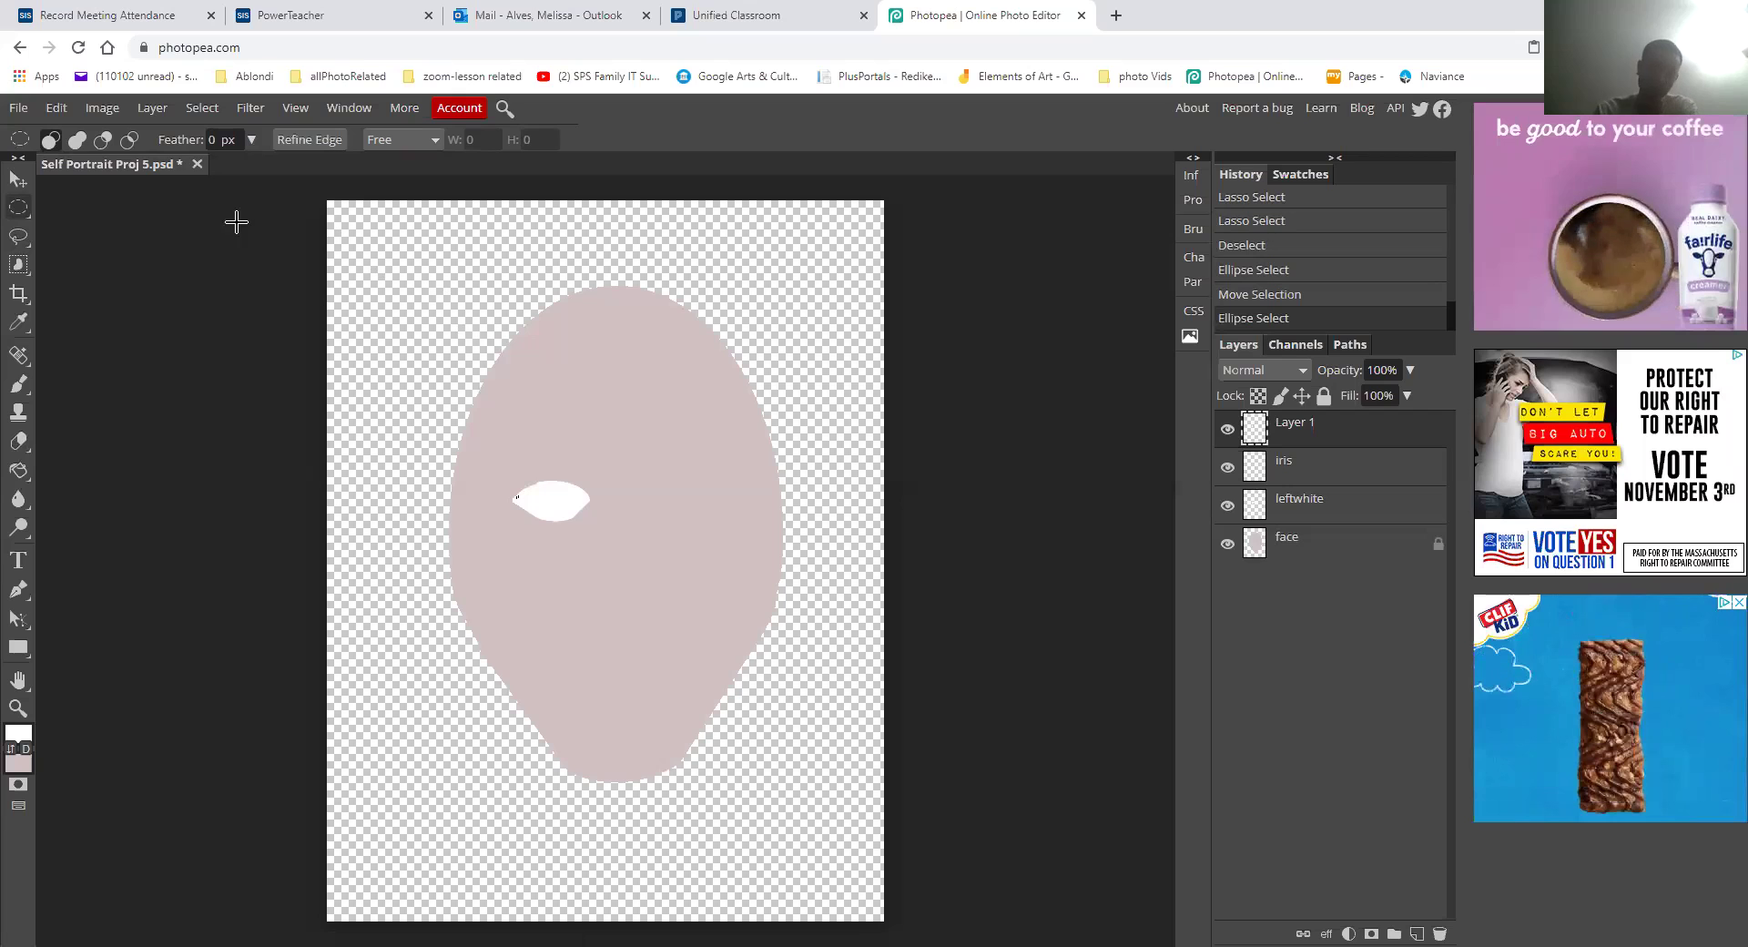
left_click(58, 109)
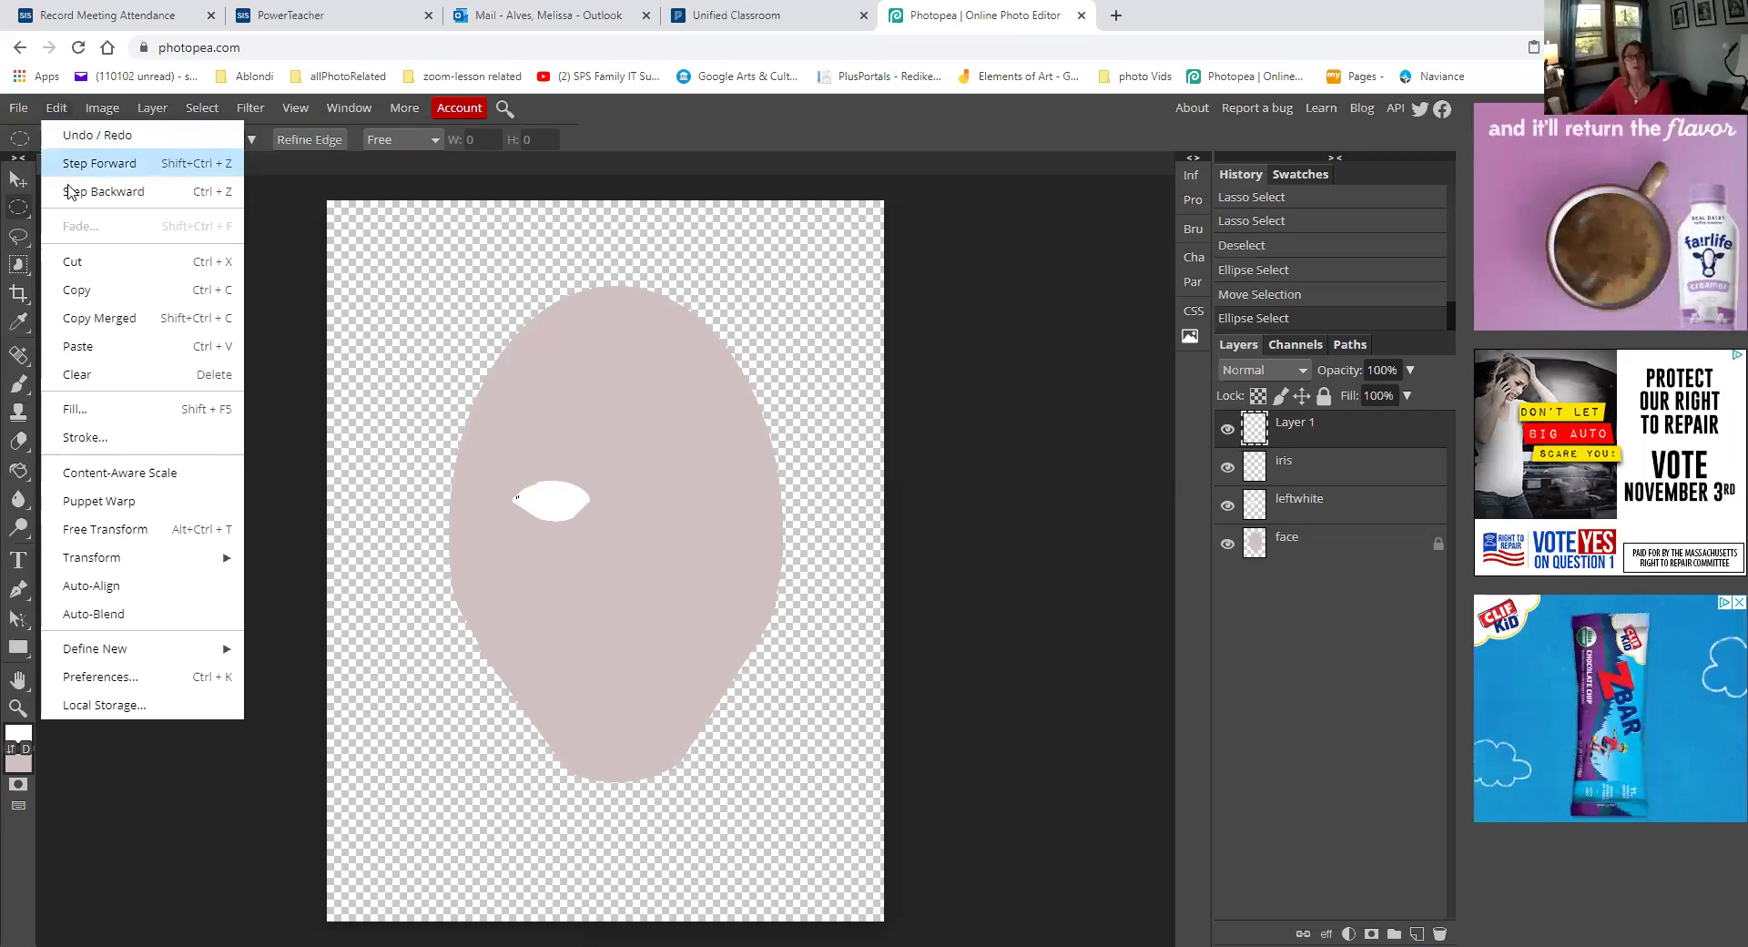
left_click(100, 191)
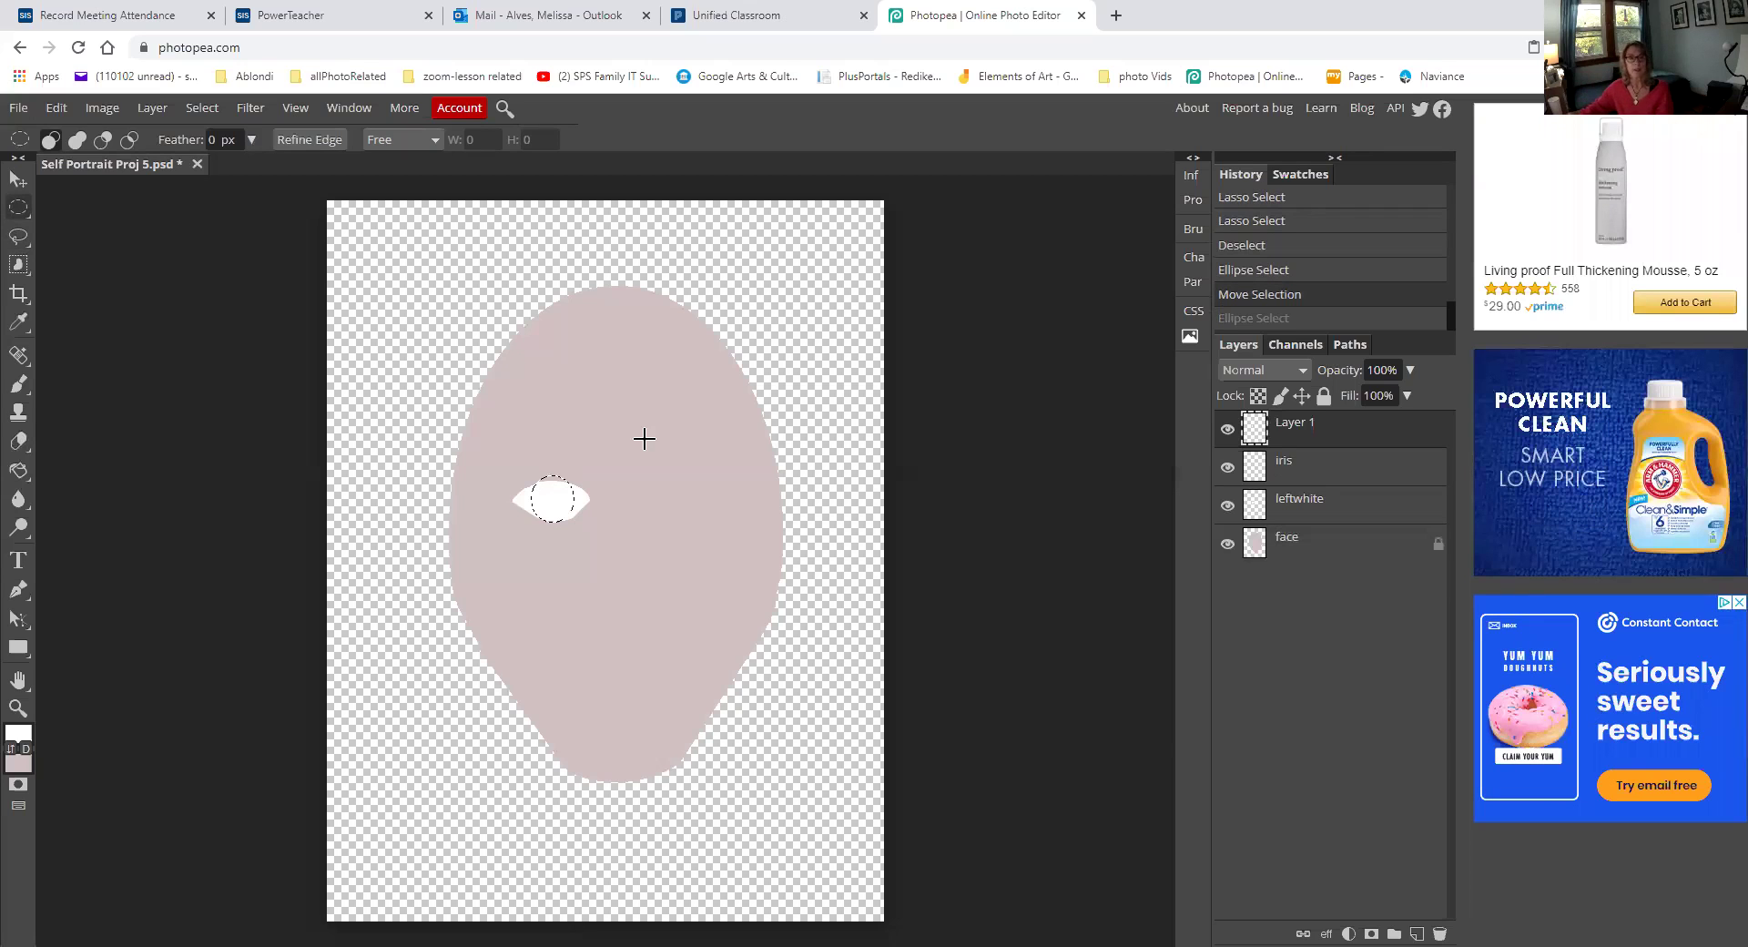
Make the iris layer active and set the foreground colour to blue, hex 3728f4
left_click(1308, 470)
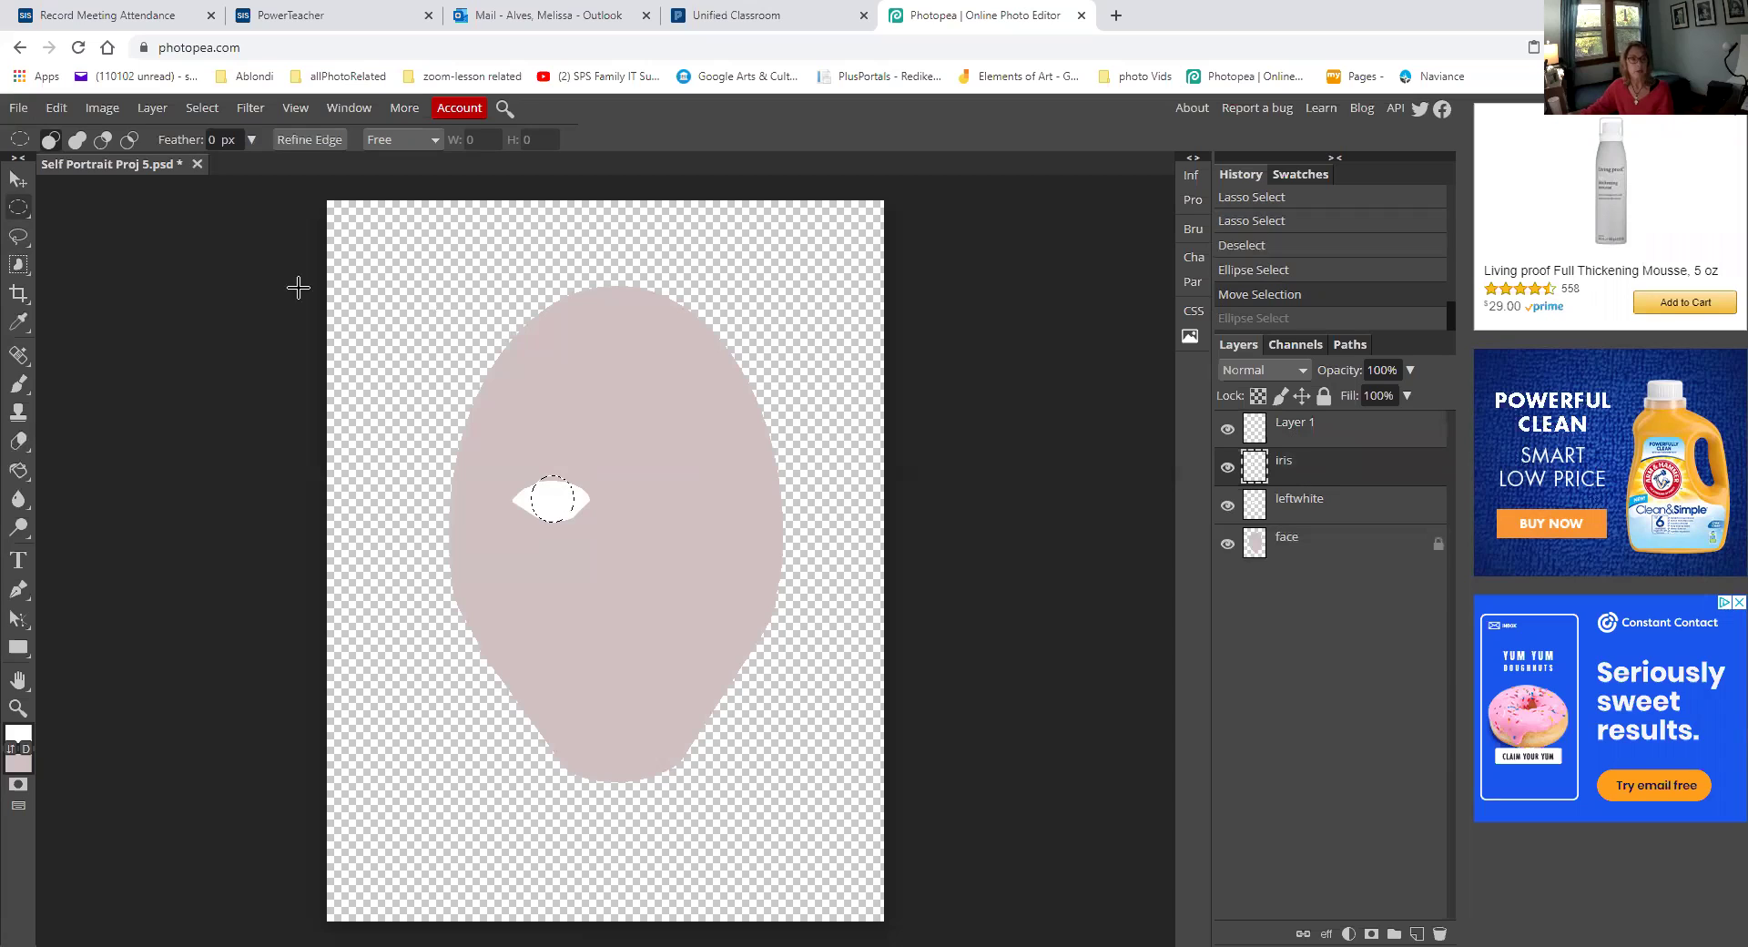
left_click(15, 734)
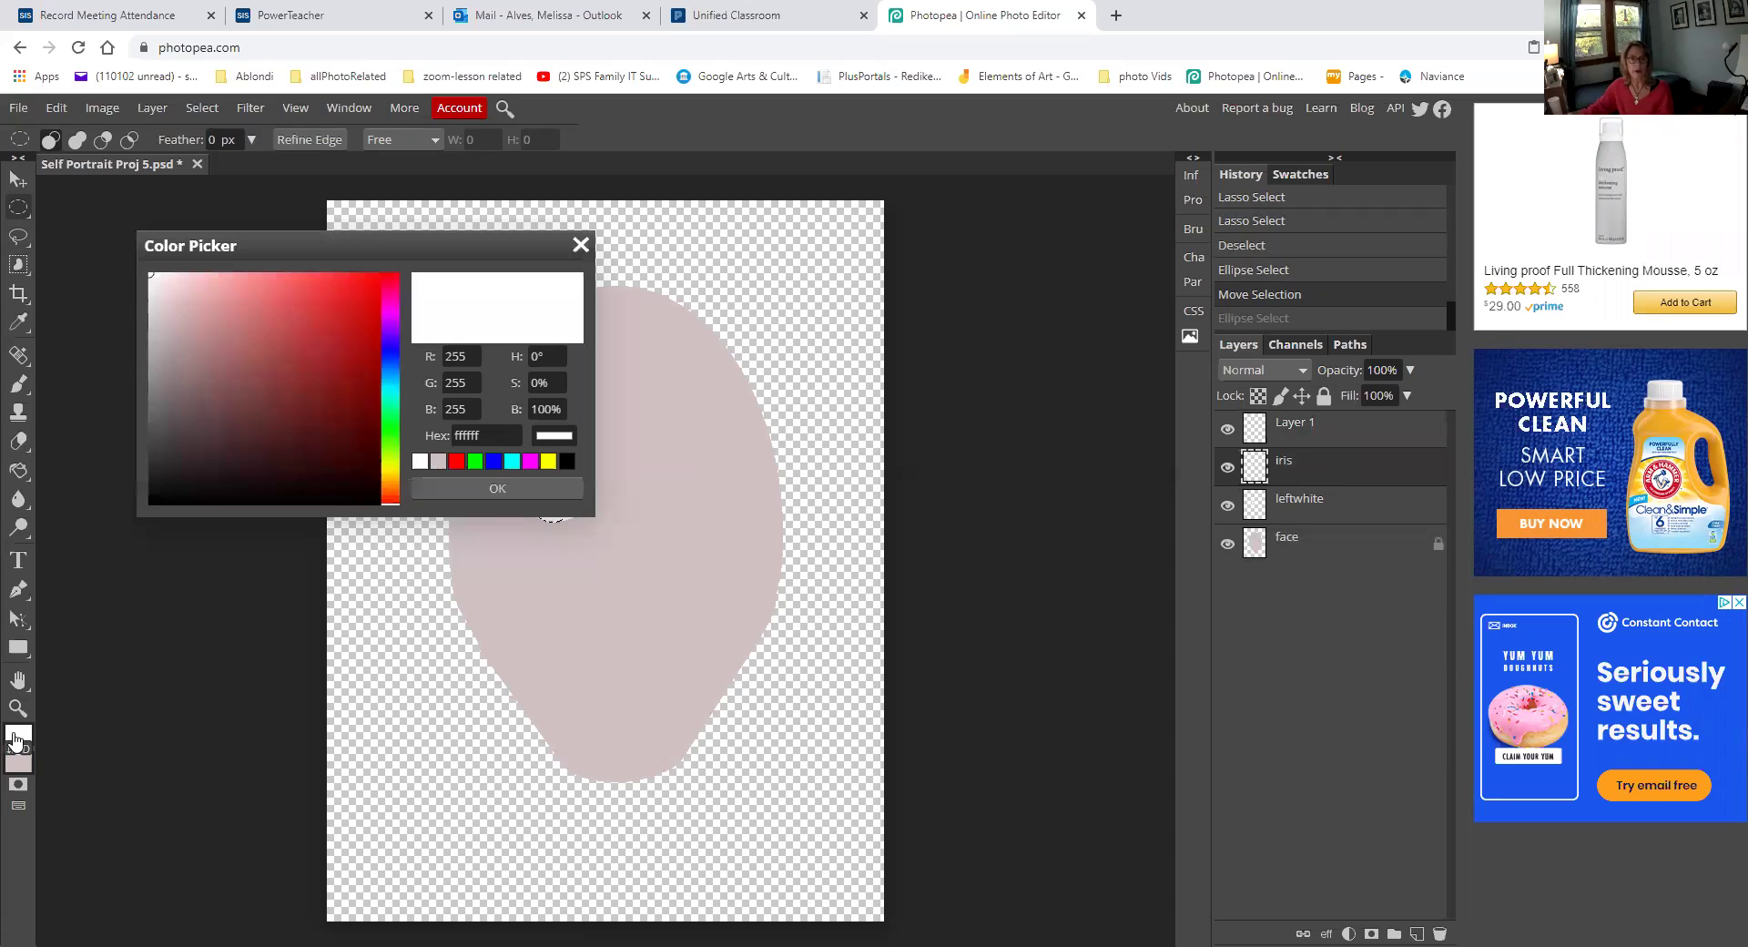
left_click(392, 346)
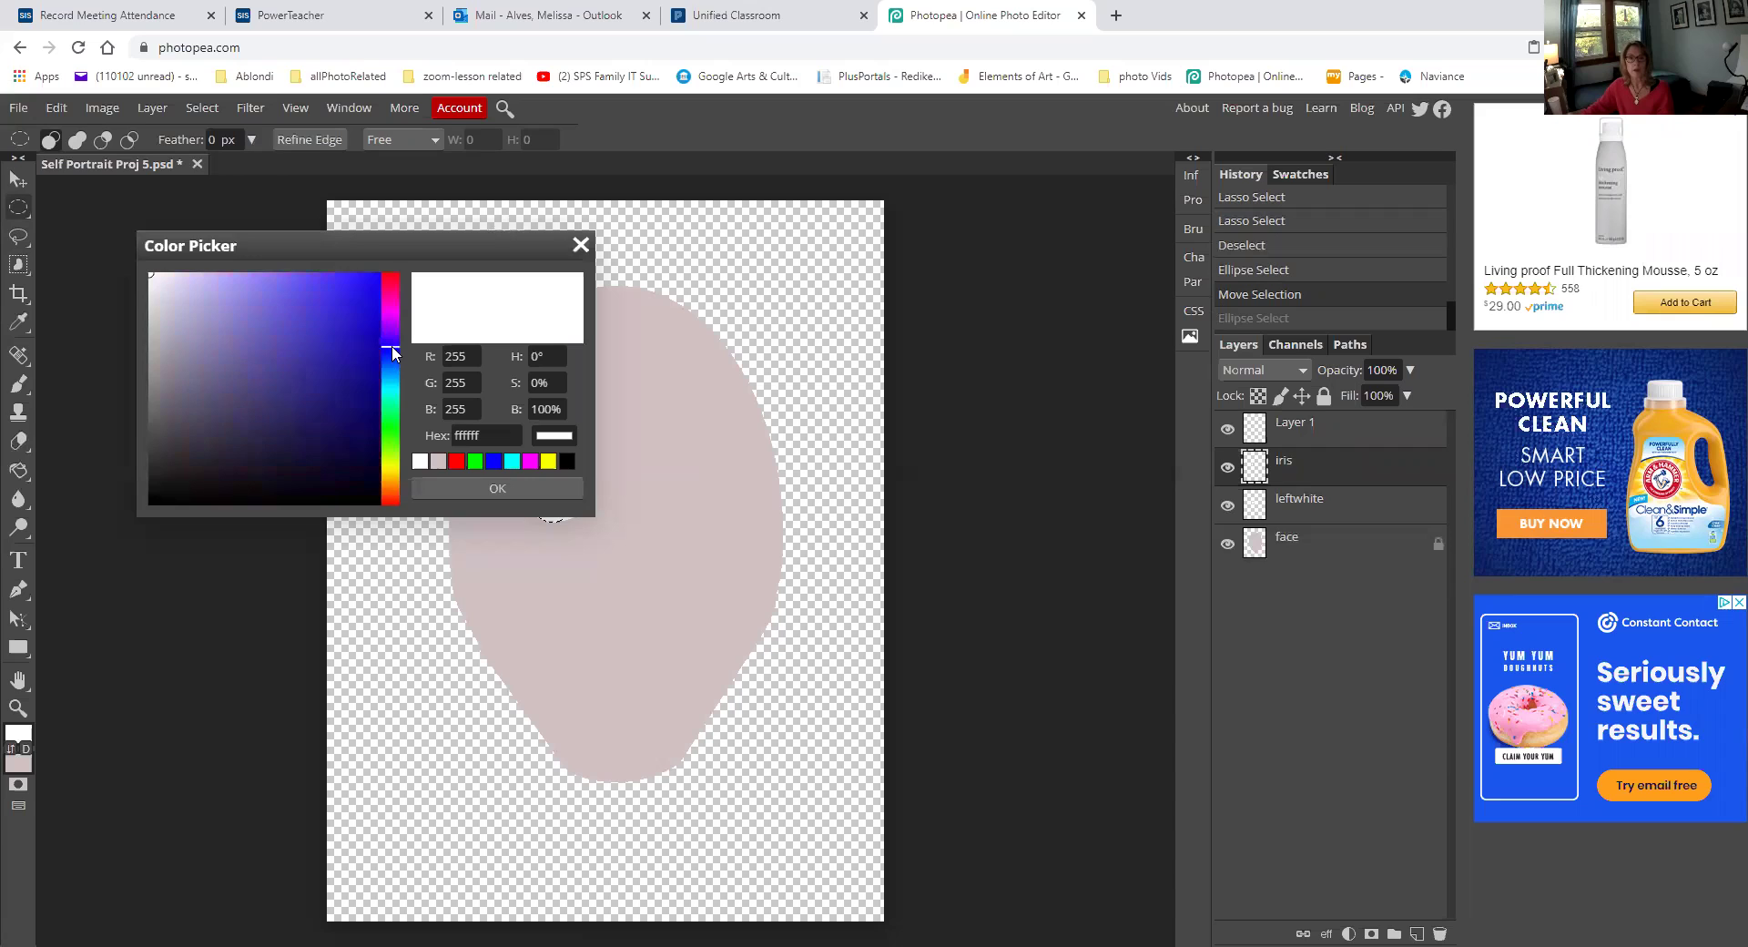
left_click(343, 283)
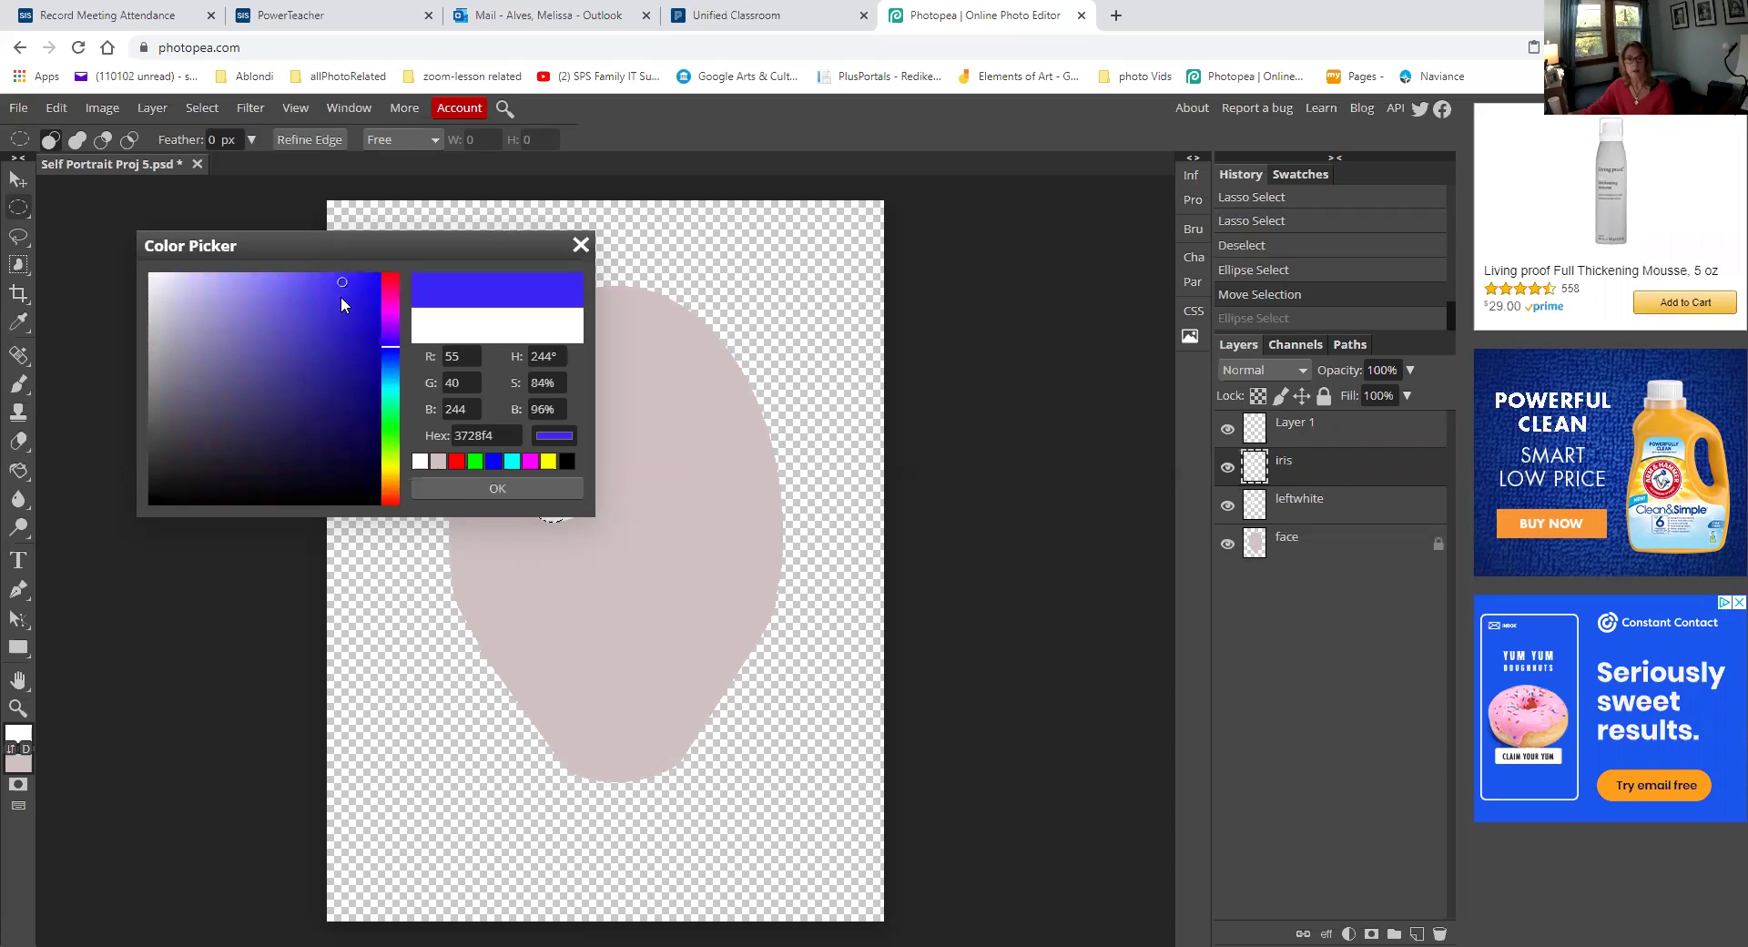
left_click(514, 484)
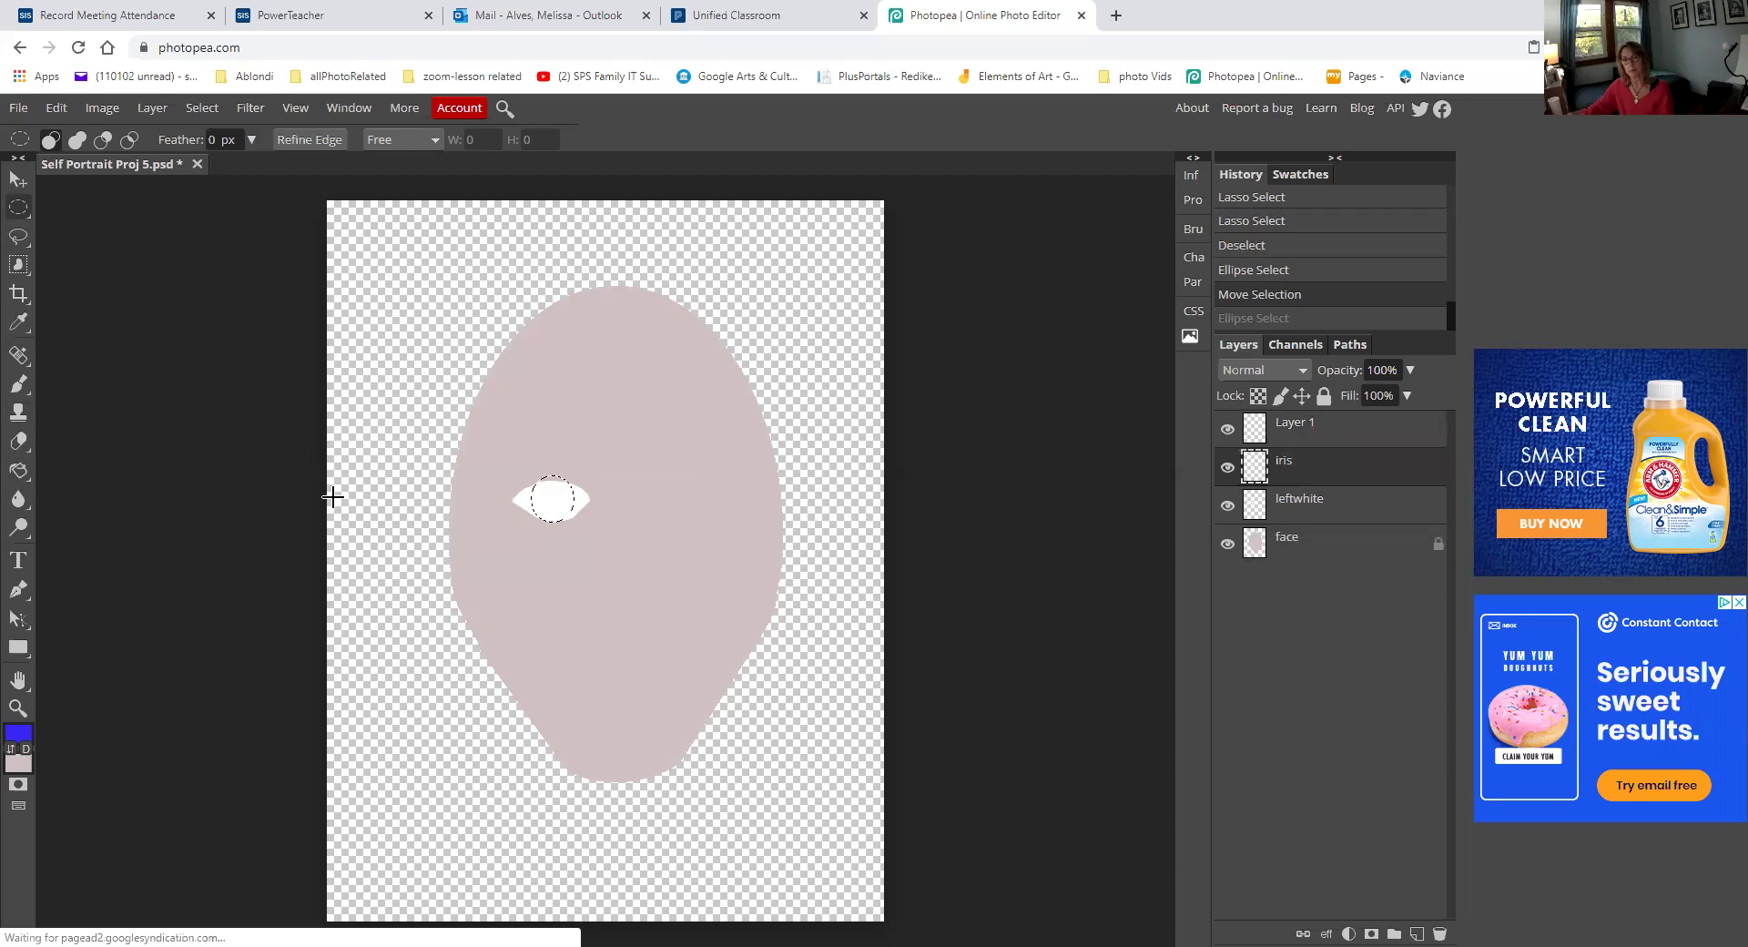
Fill the elliptical selection over the eye with the blue foreground colour using the Paint Bucket, and deselect
left_click(19, 477)
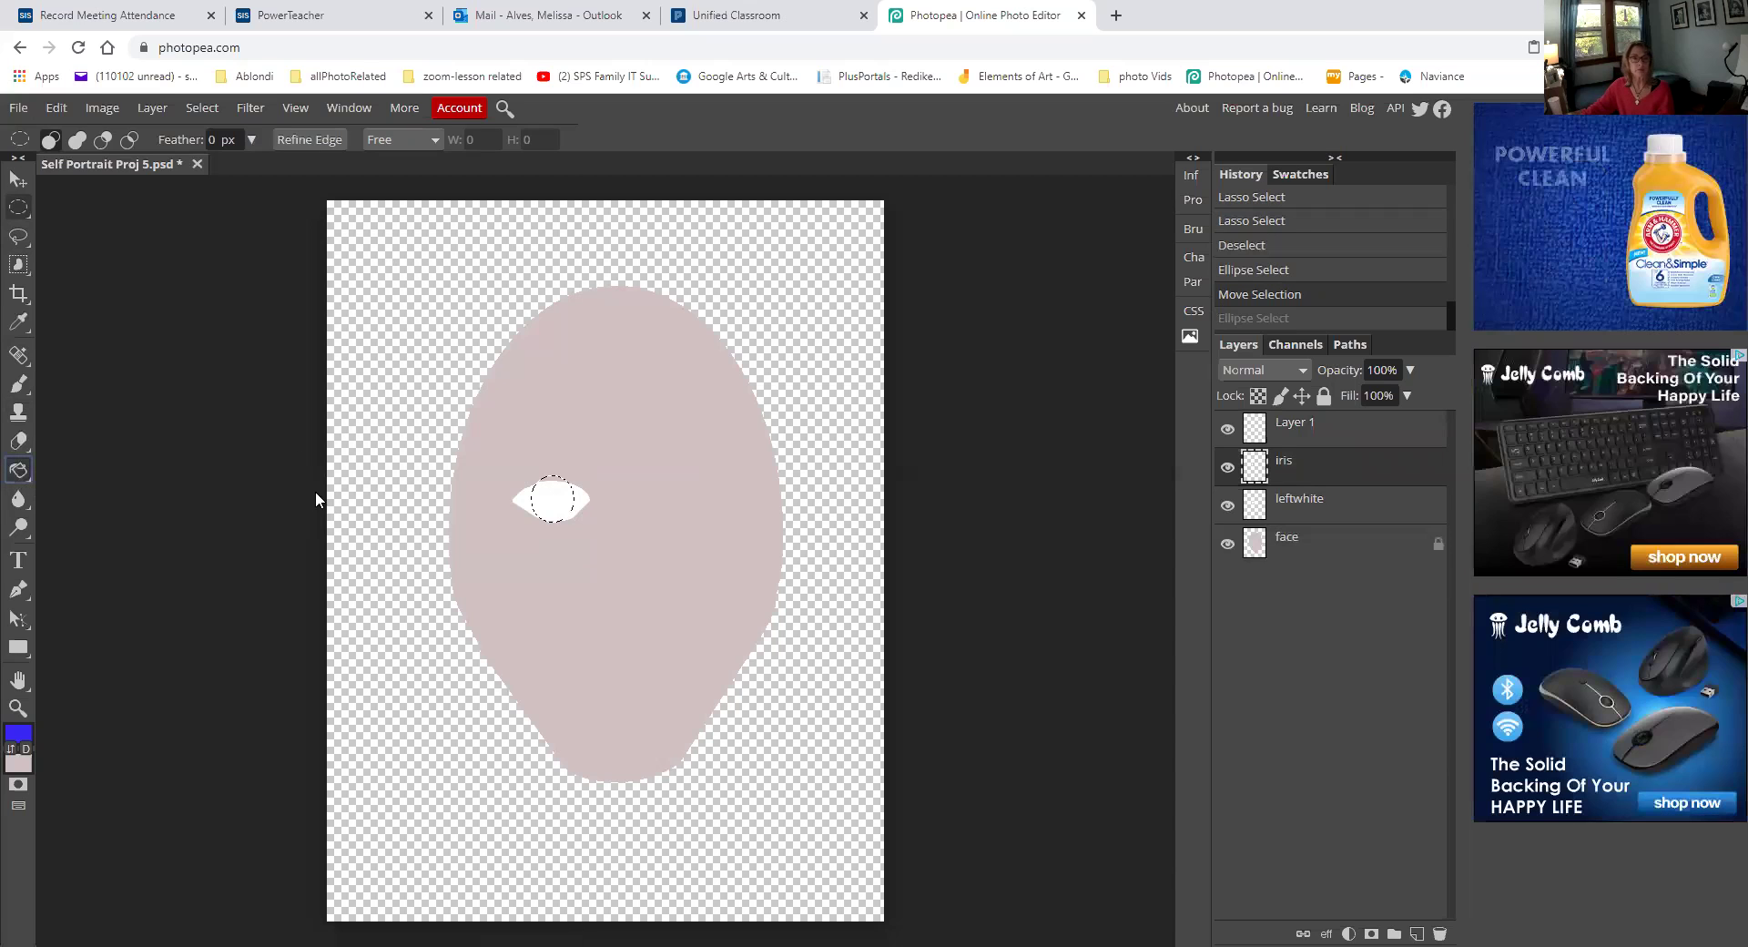
left_click(555, 494)
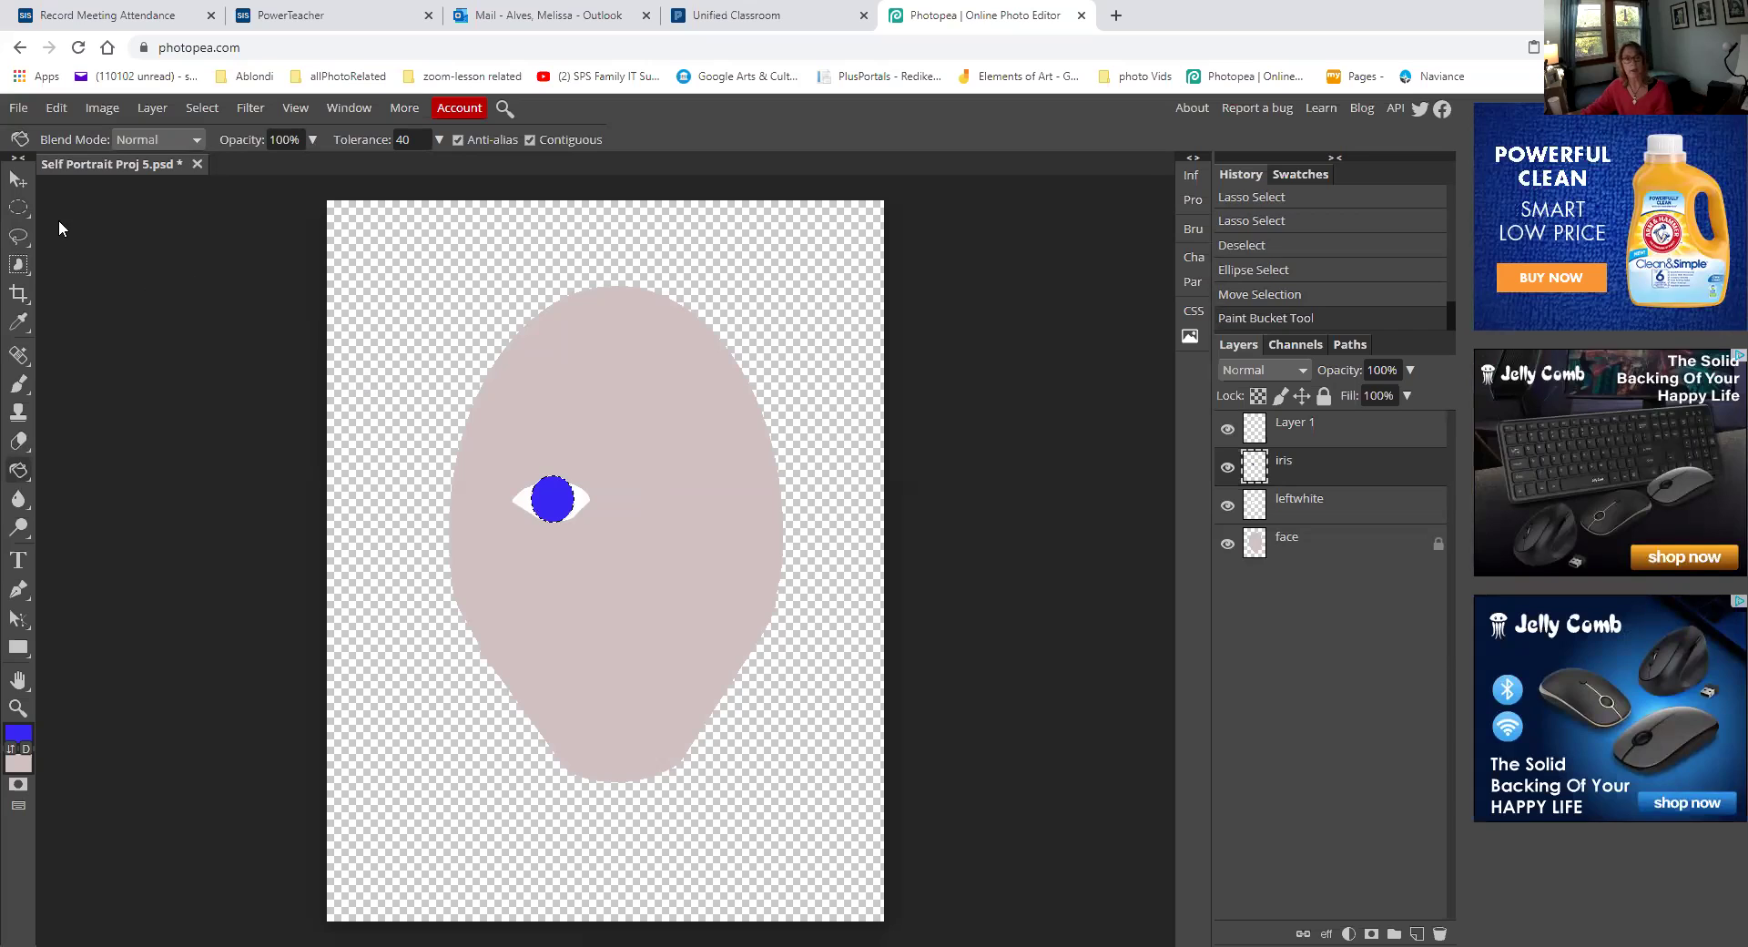
left_click(20, 236)
left_click(187, 280)
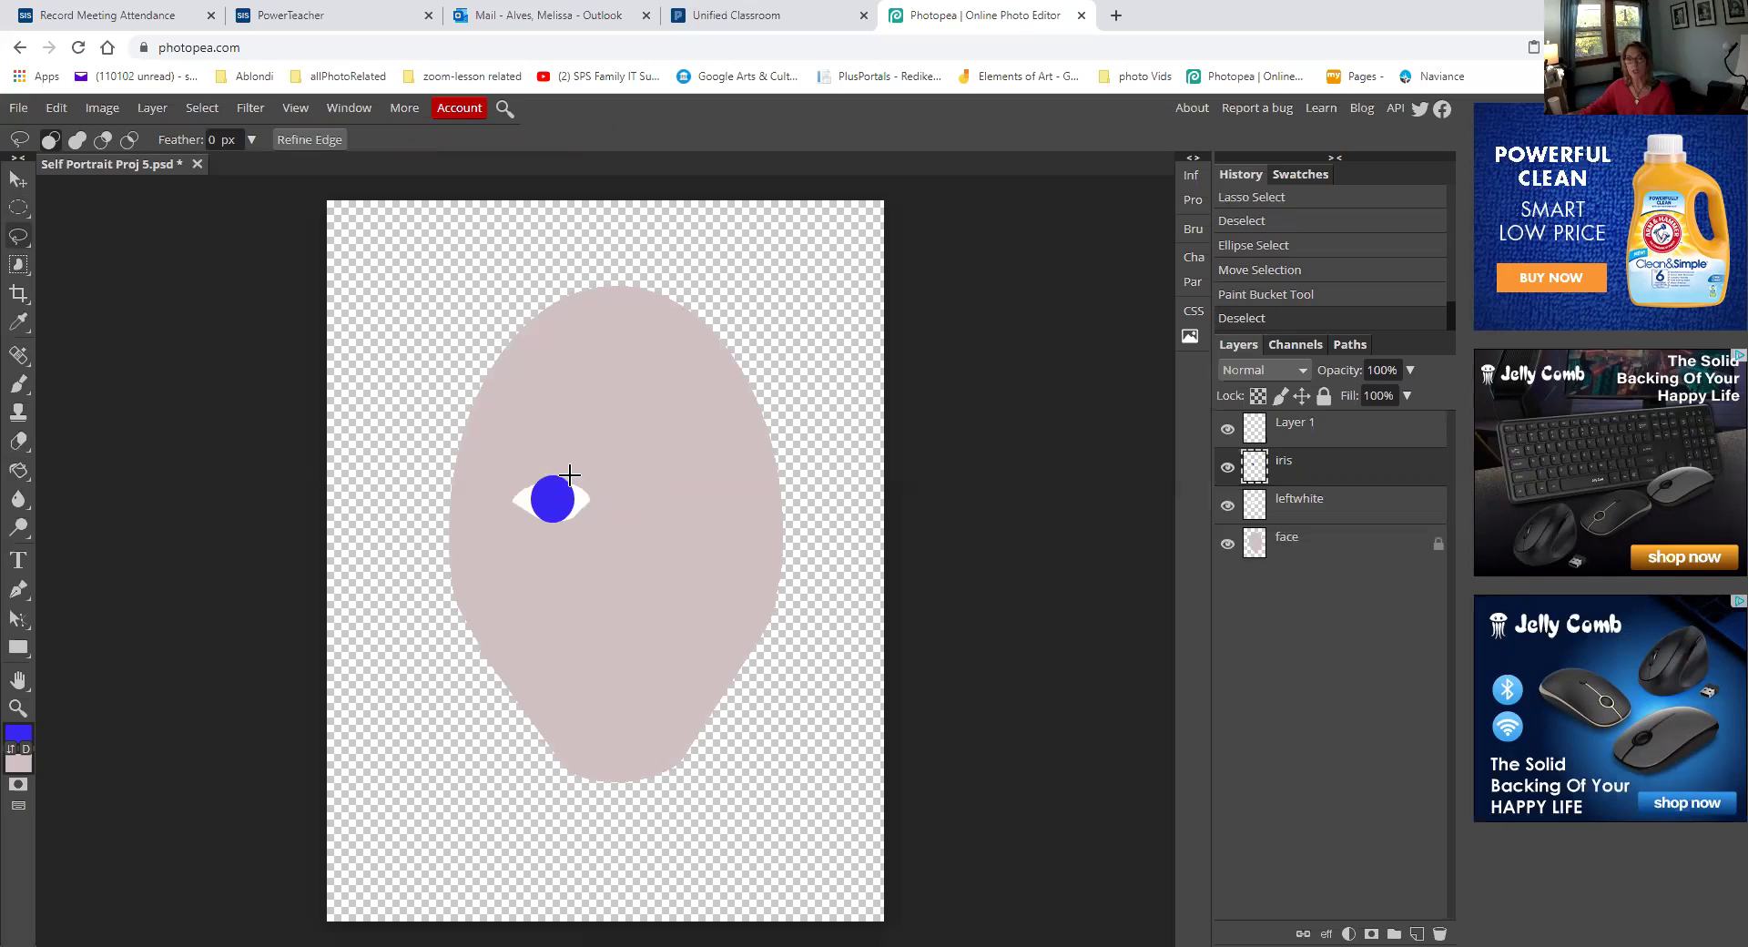
Select the eye-white shape on the leftwhite layer with the Magic Wand
left_click(18, 441)
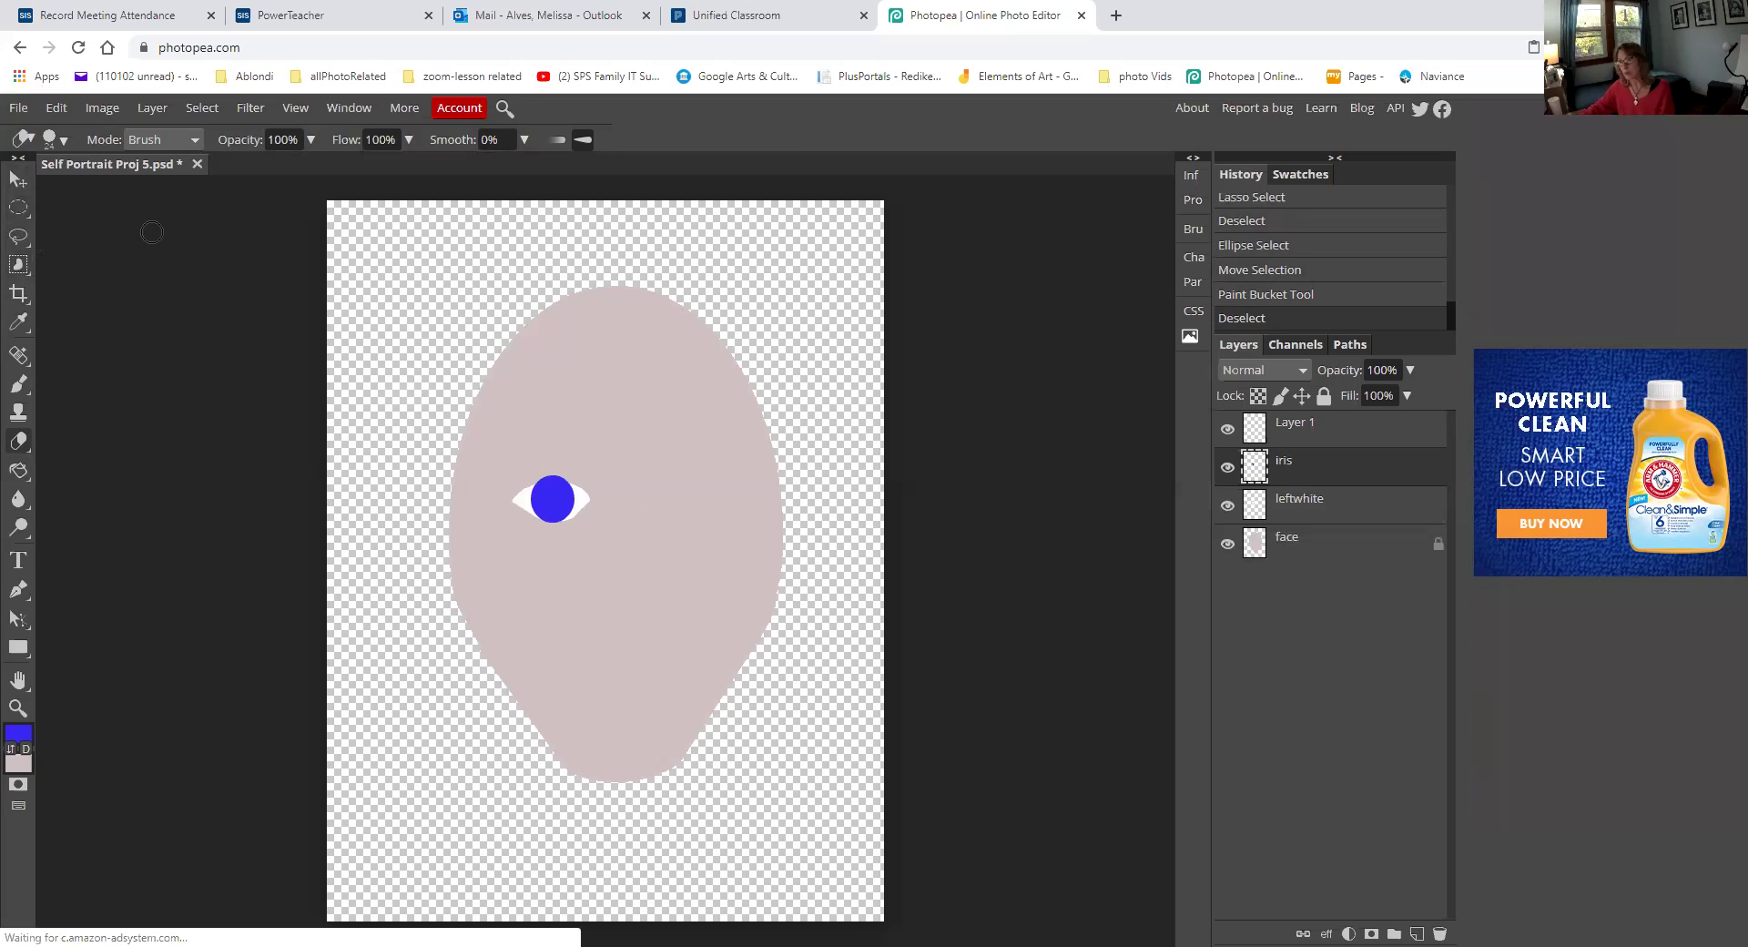
left_click(26, 272)
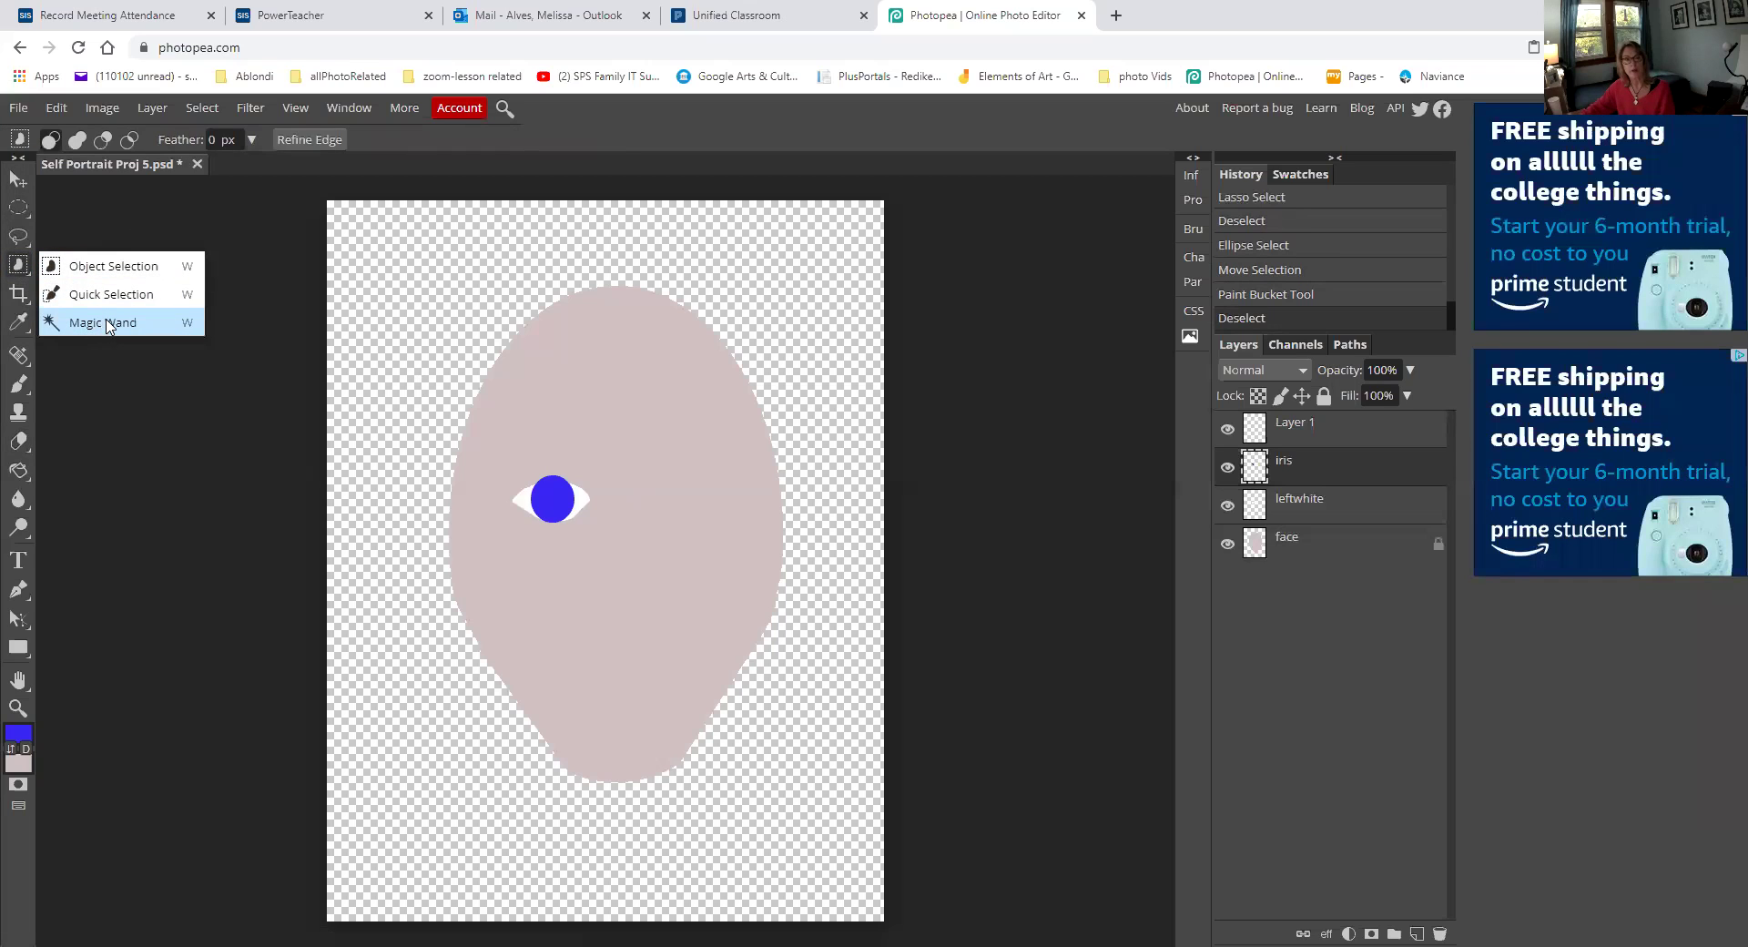
left_click(108, 324)
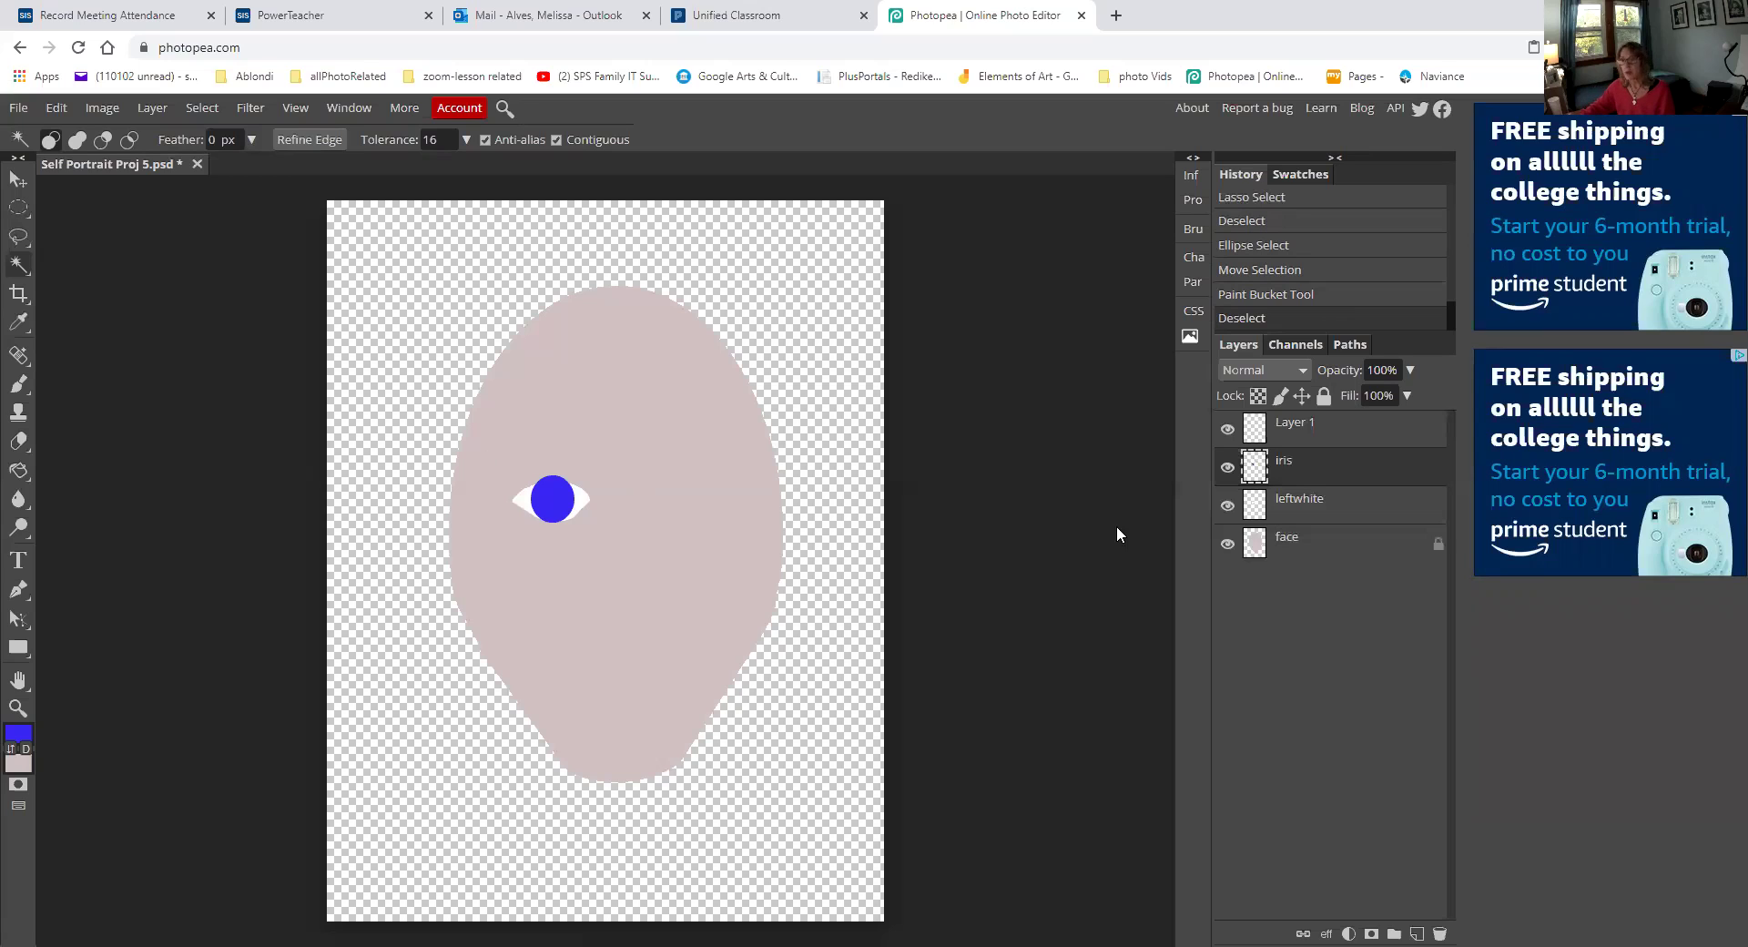
left_click(1322, 508)
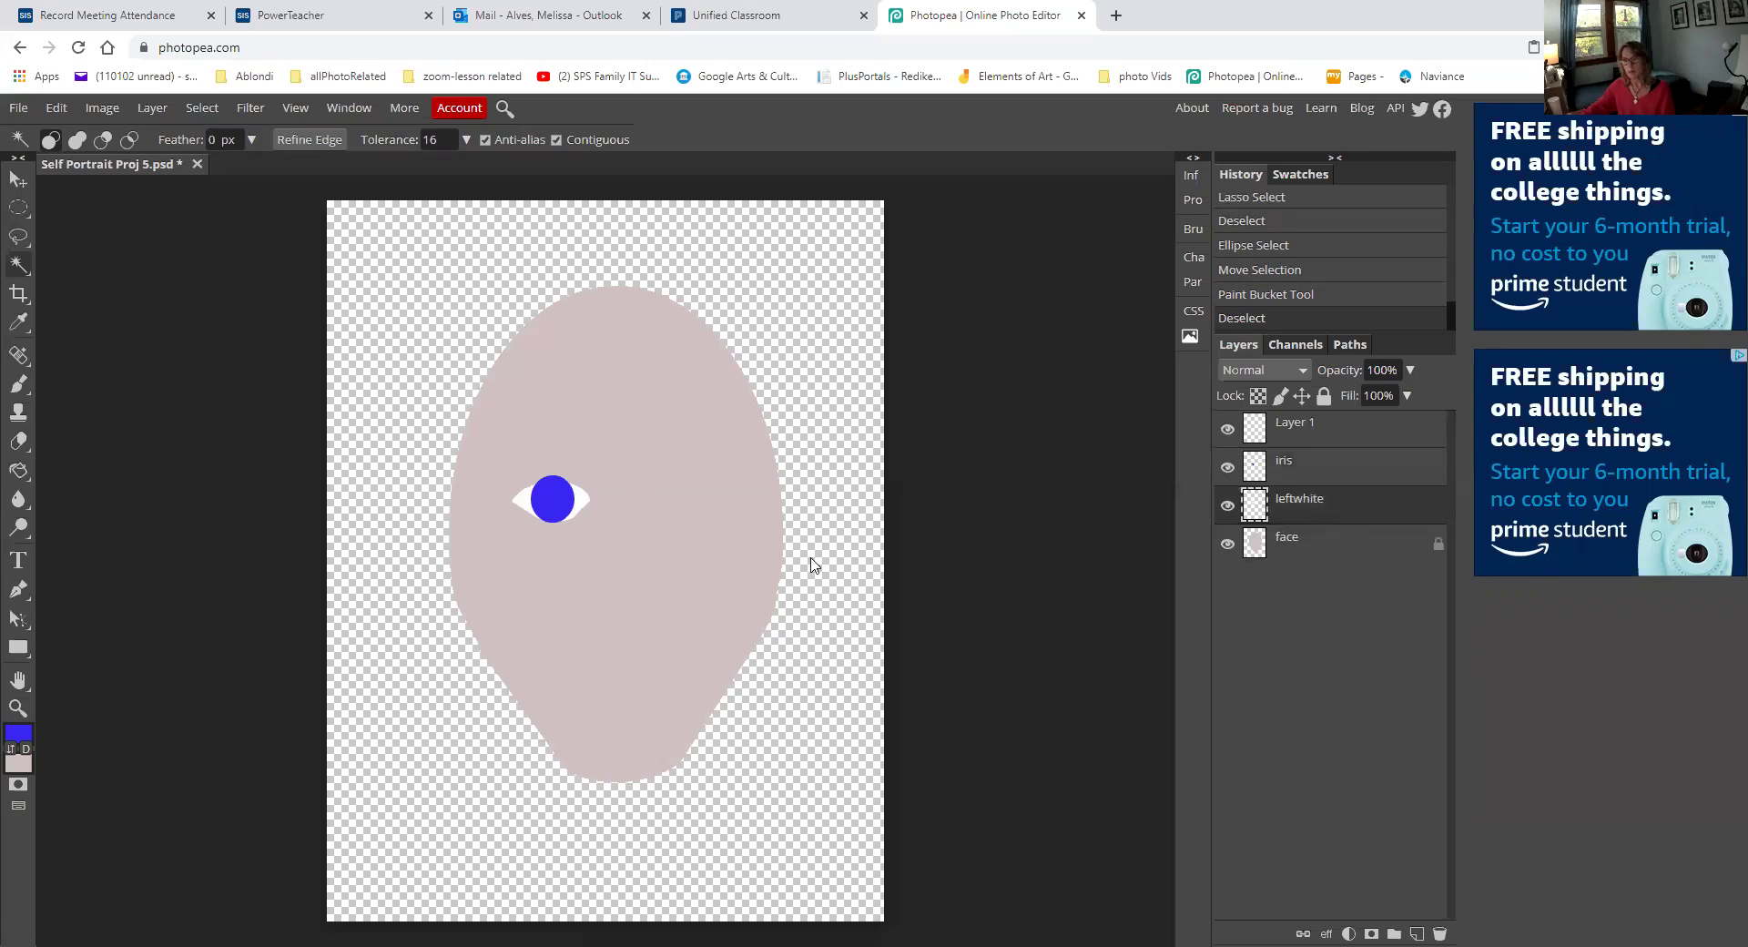
left_click(583, 499)
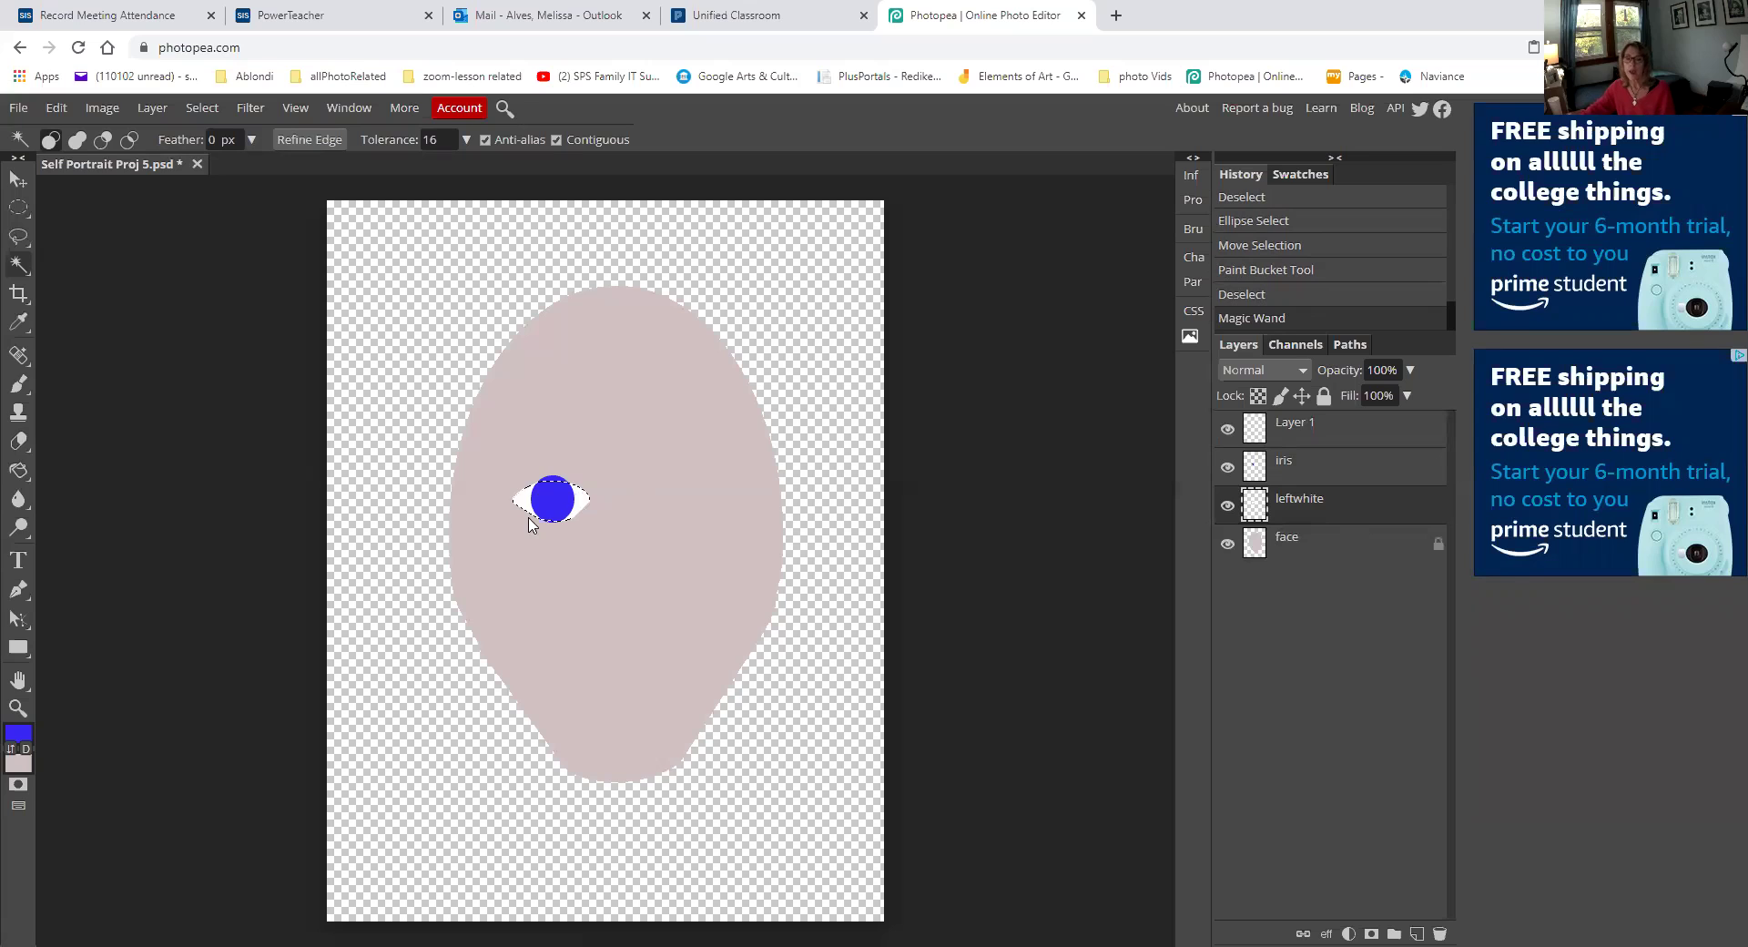
Invert the eye-white selection, clear the iris layer's pixels outside the eye white, and deselect
left_click(1318, 467)
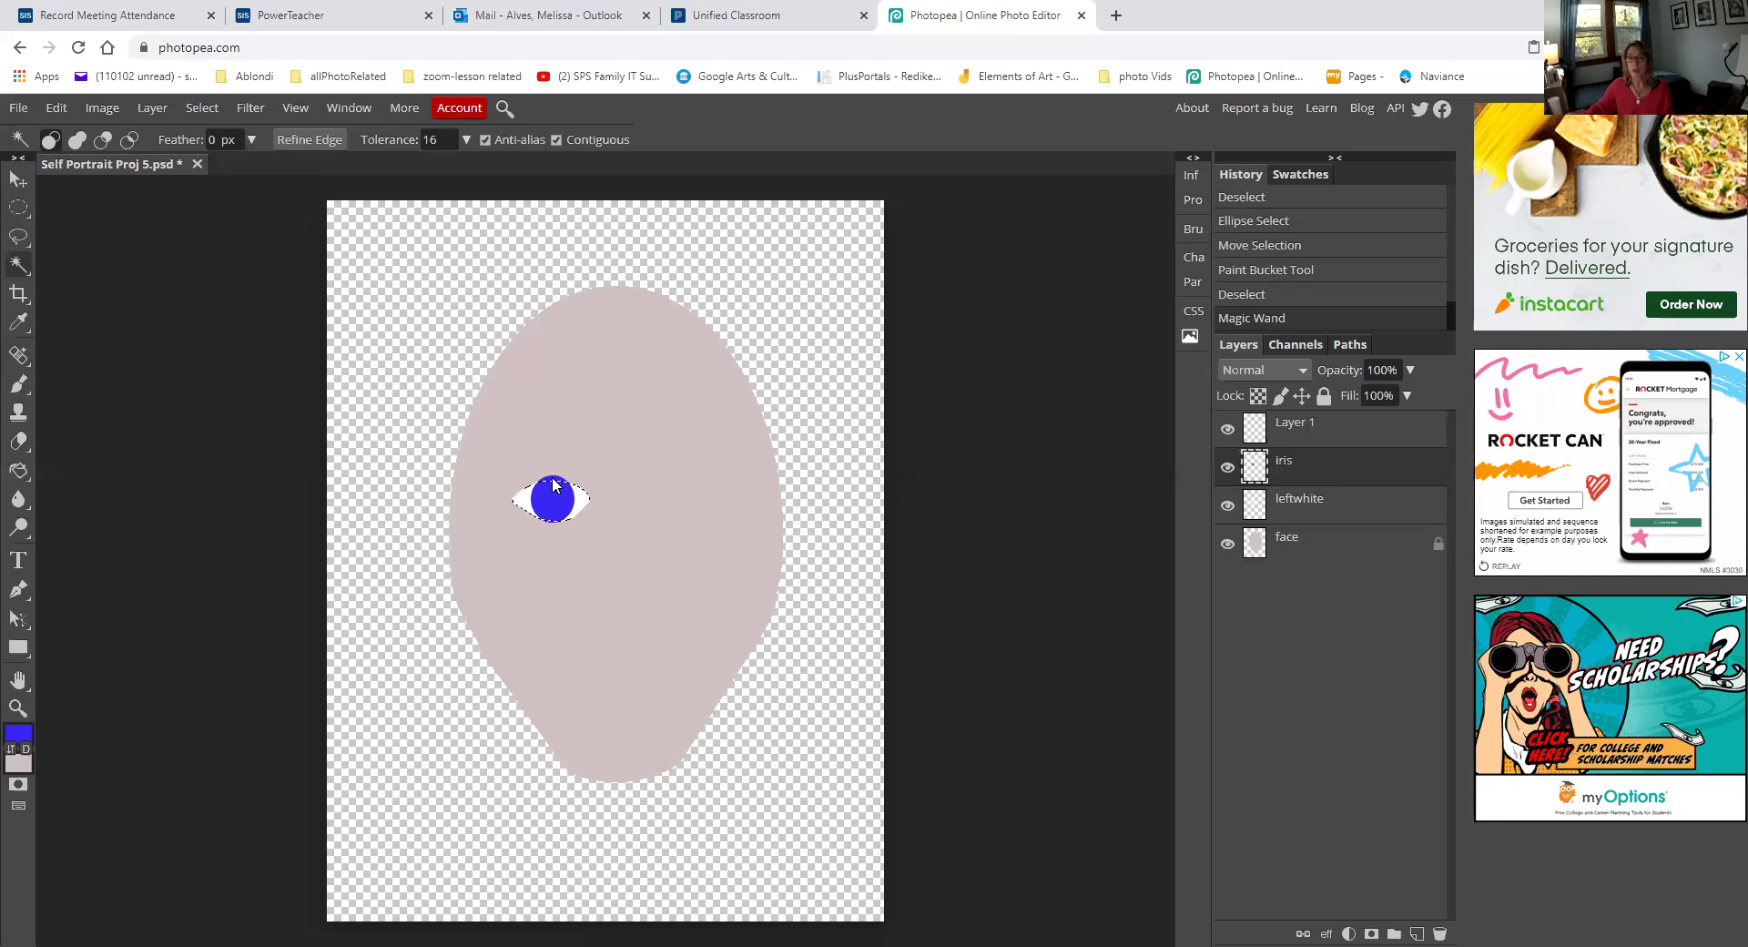
left_click(202, 108)
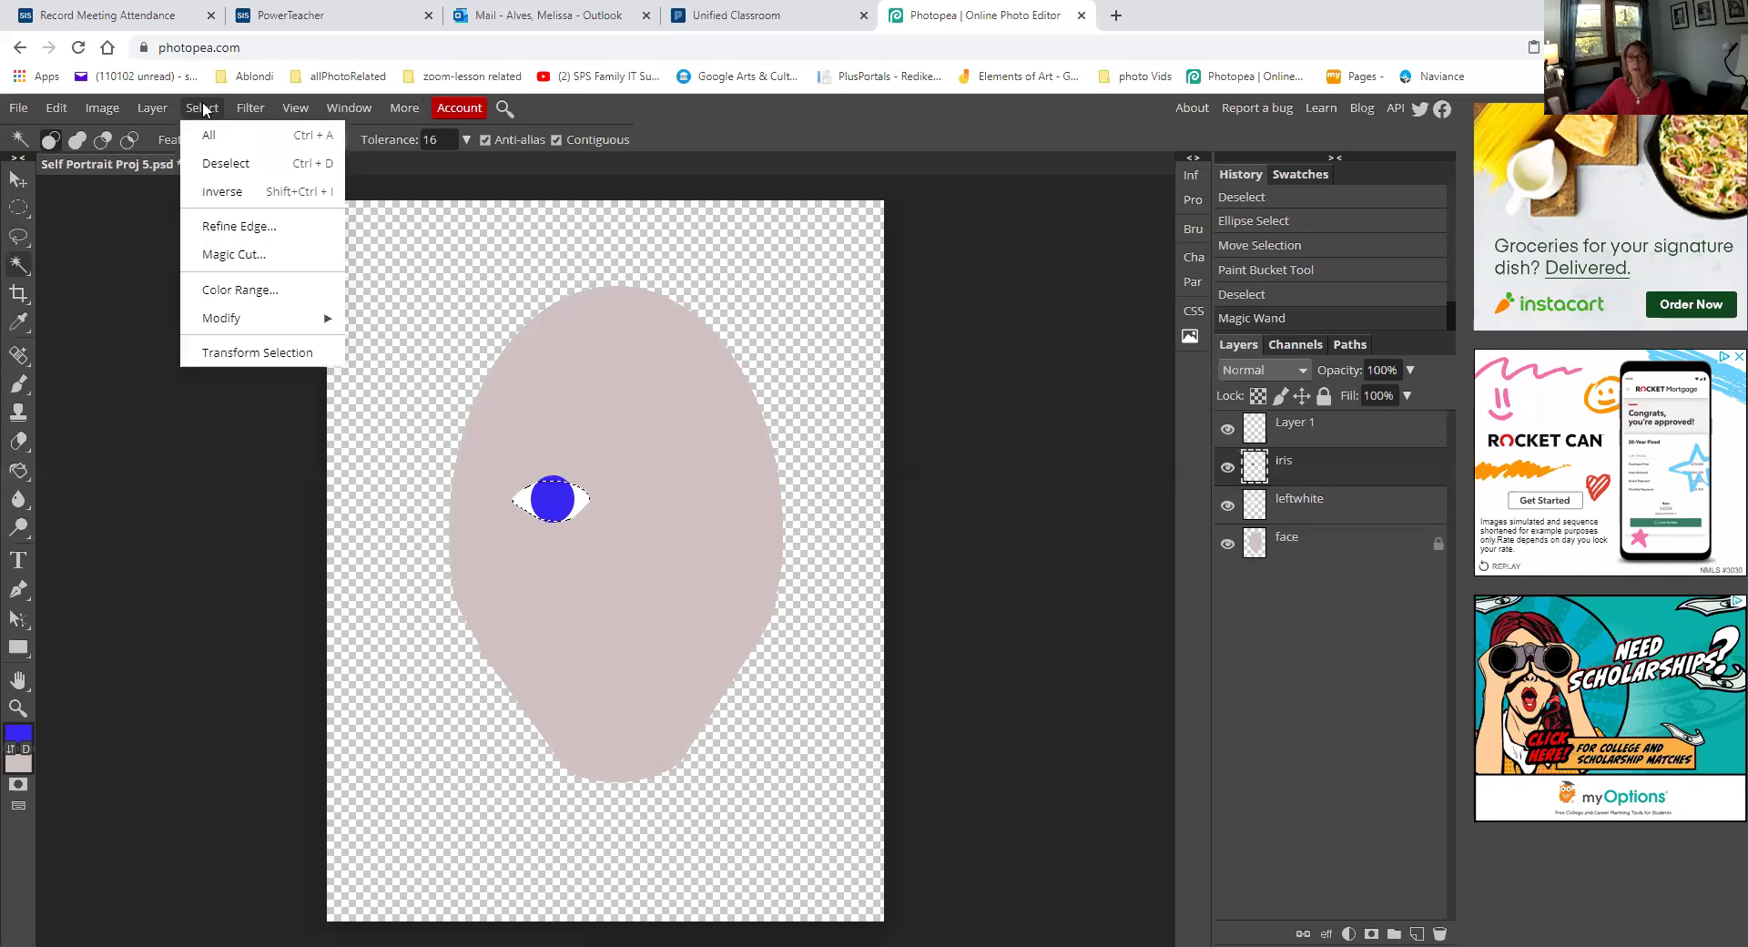
left_click(228, 191)
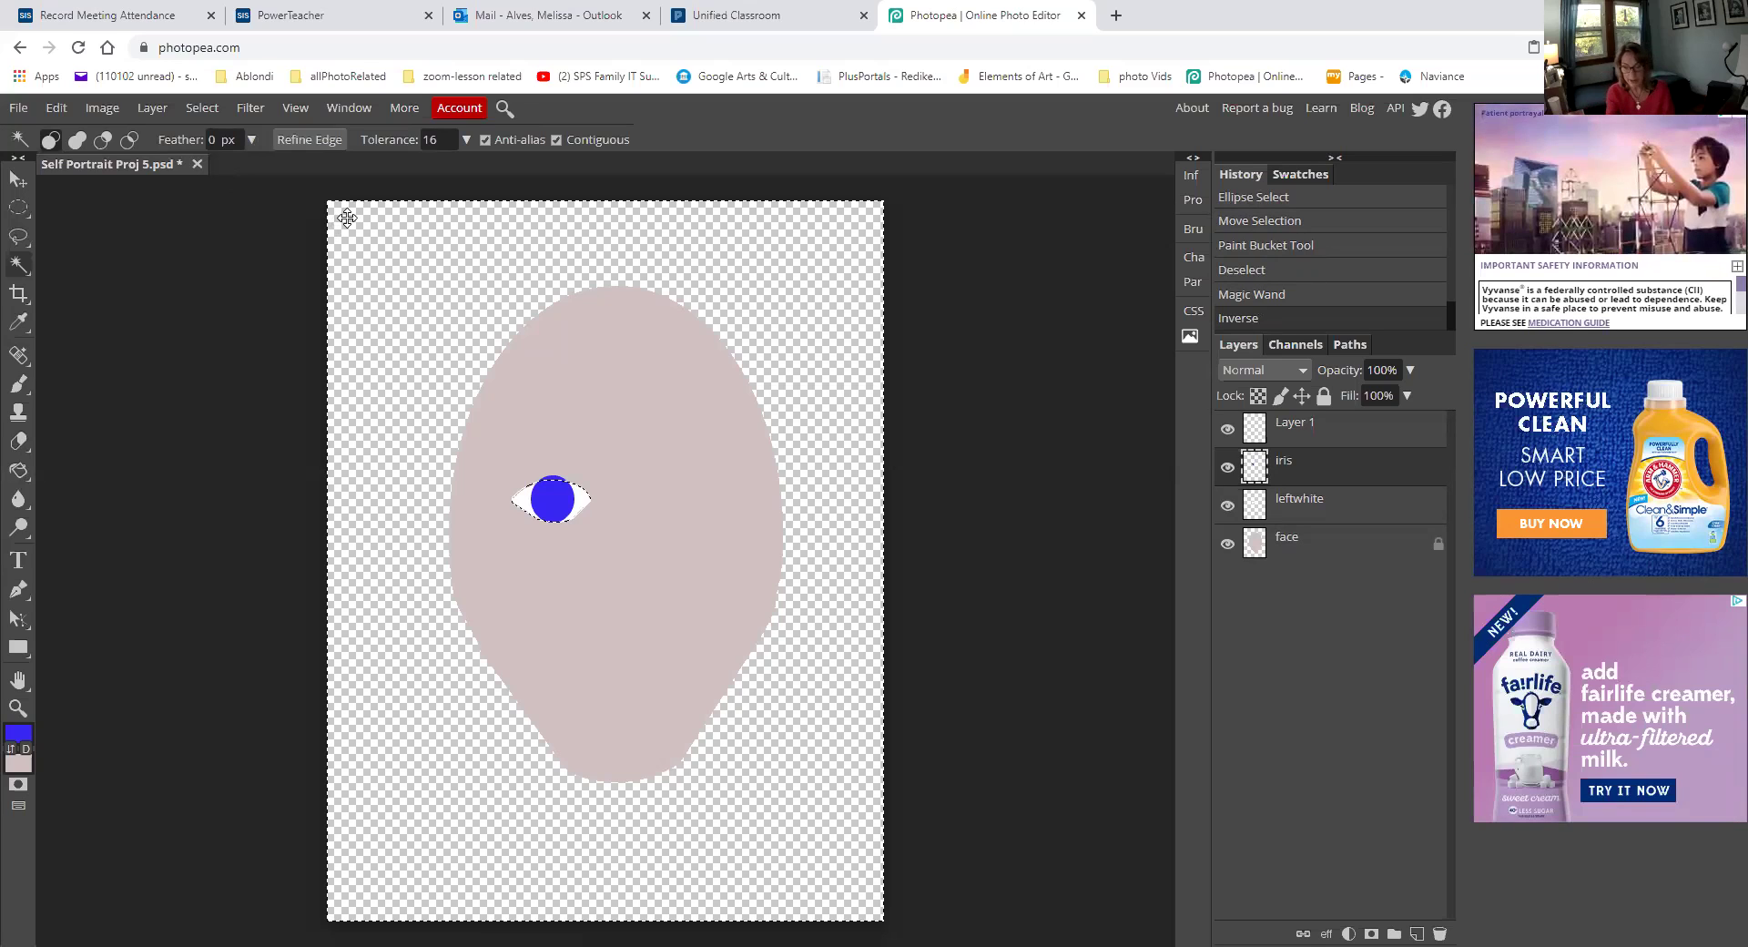
key("Delete")
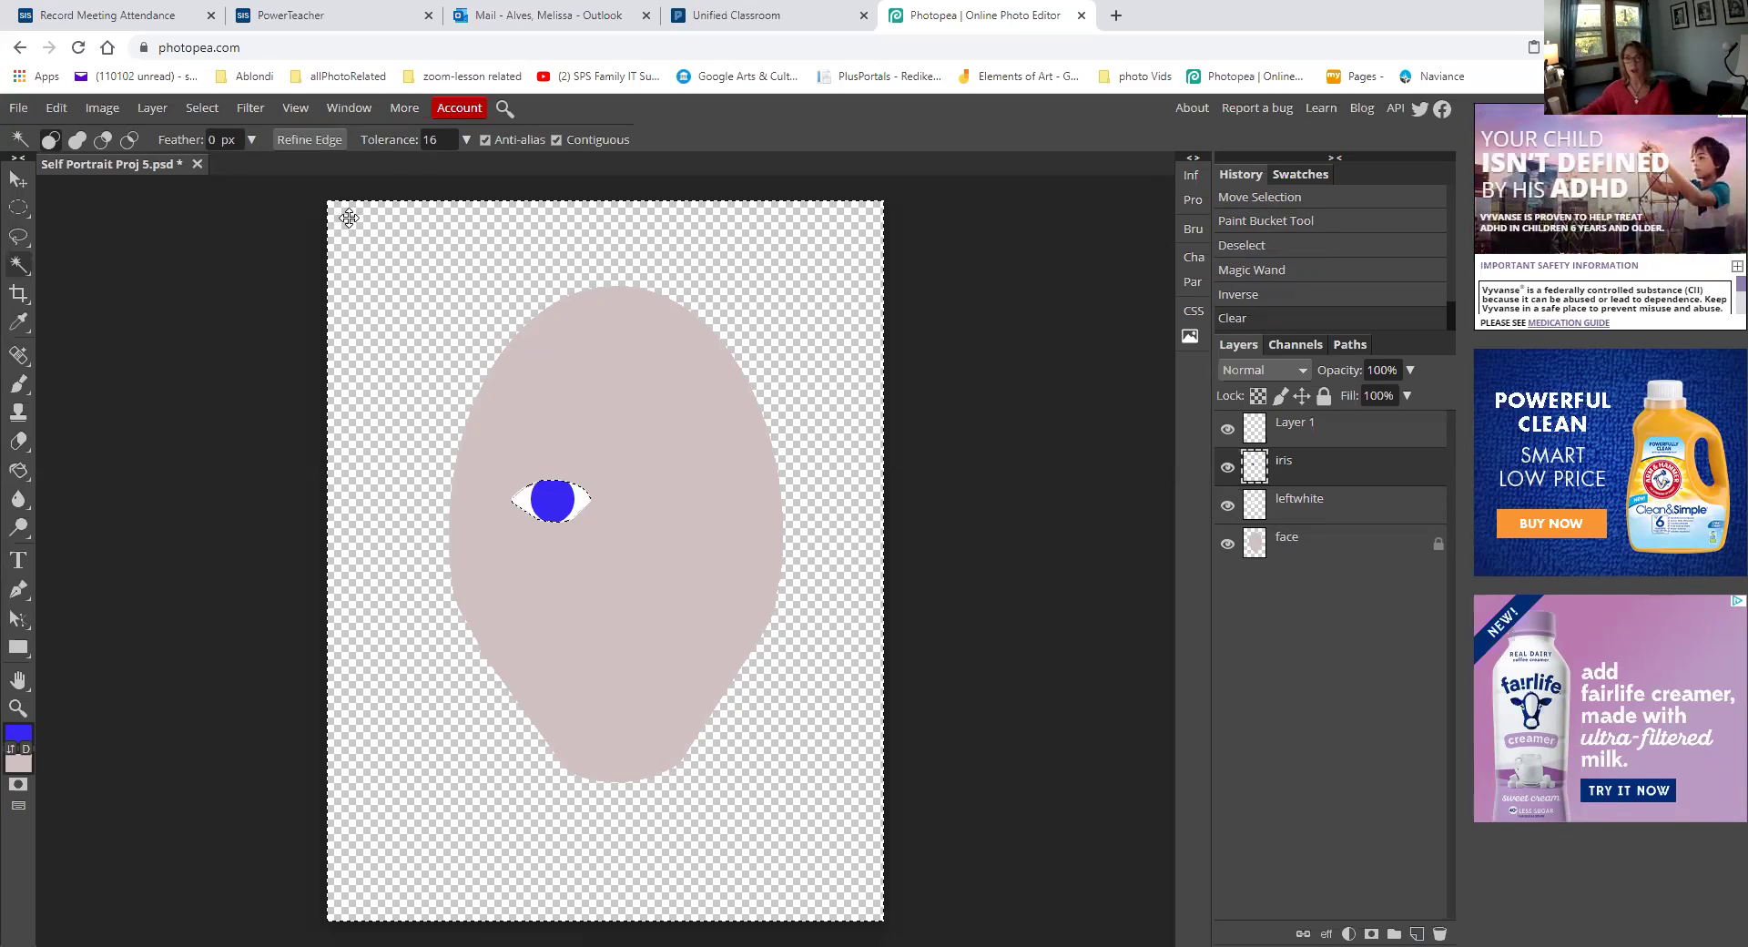
key("ctrl+d")
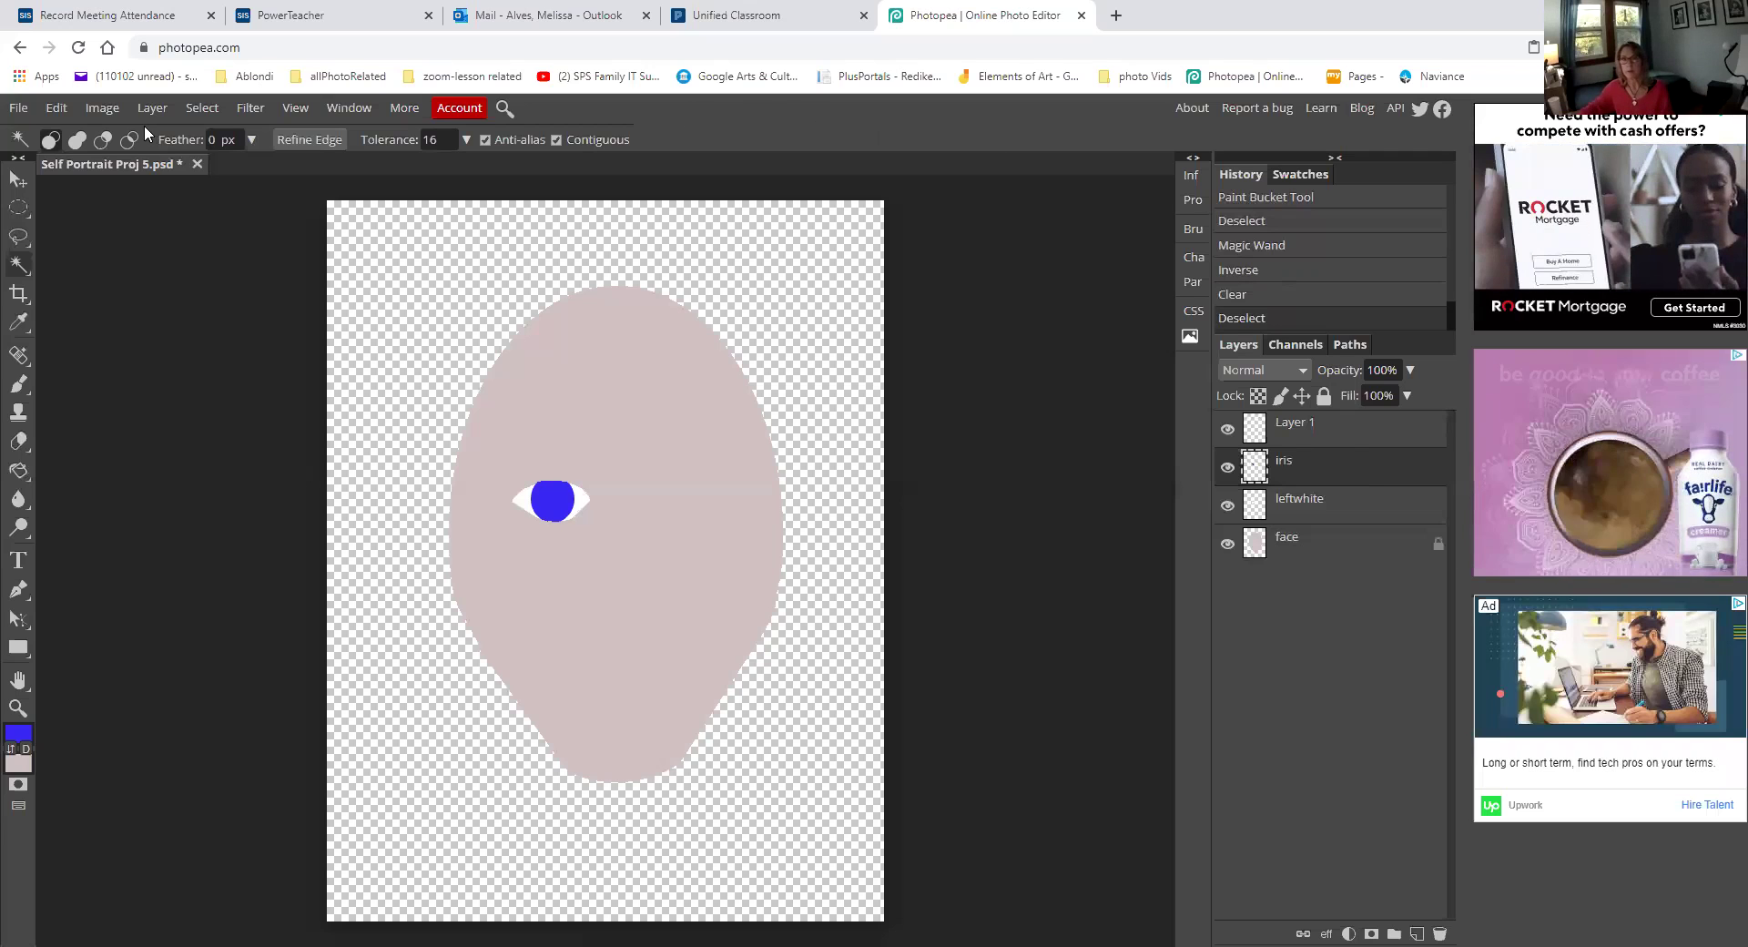
Undo the deselection, the clearing of the iris overlap and the selection inversion
left_click(56, 107)
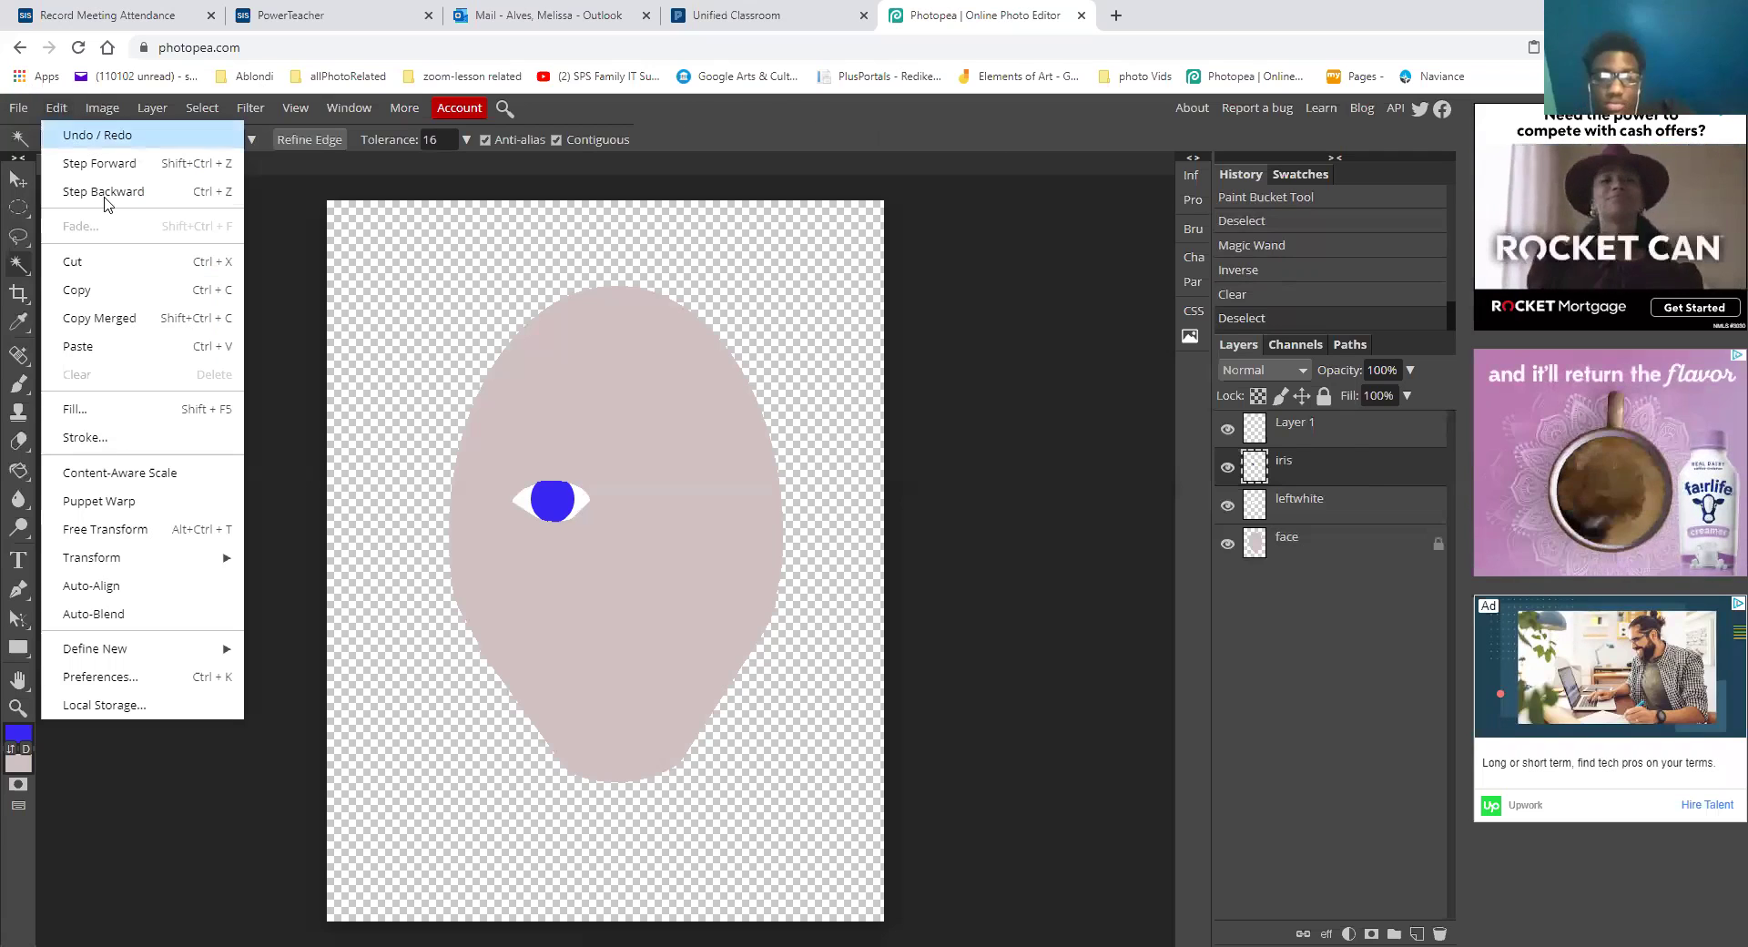
left_click(108, 193)
left_click(58, 106)
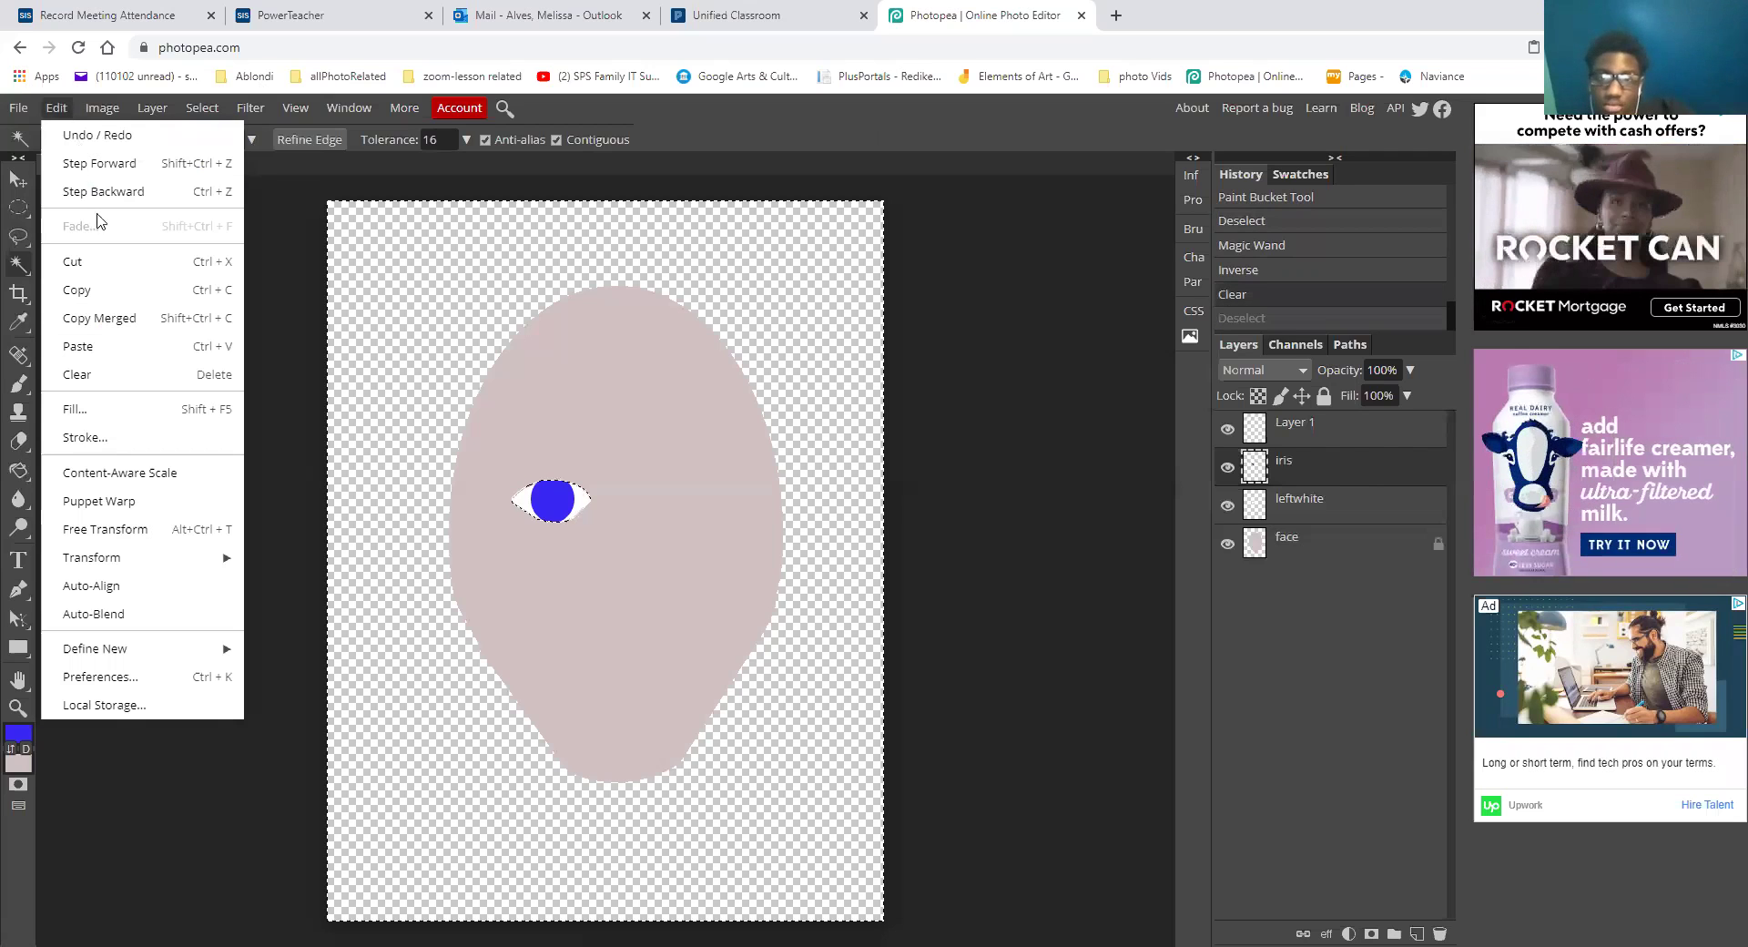
left_click(106, 193)
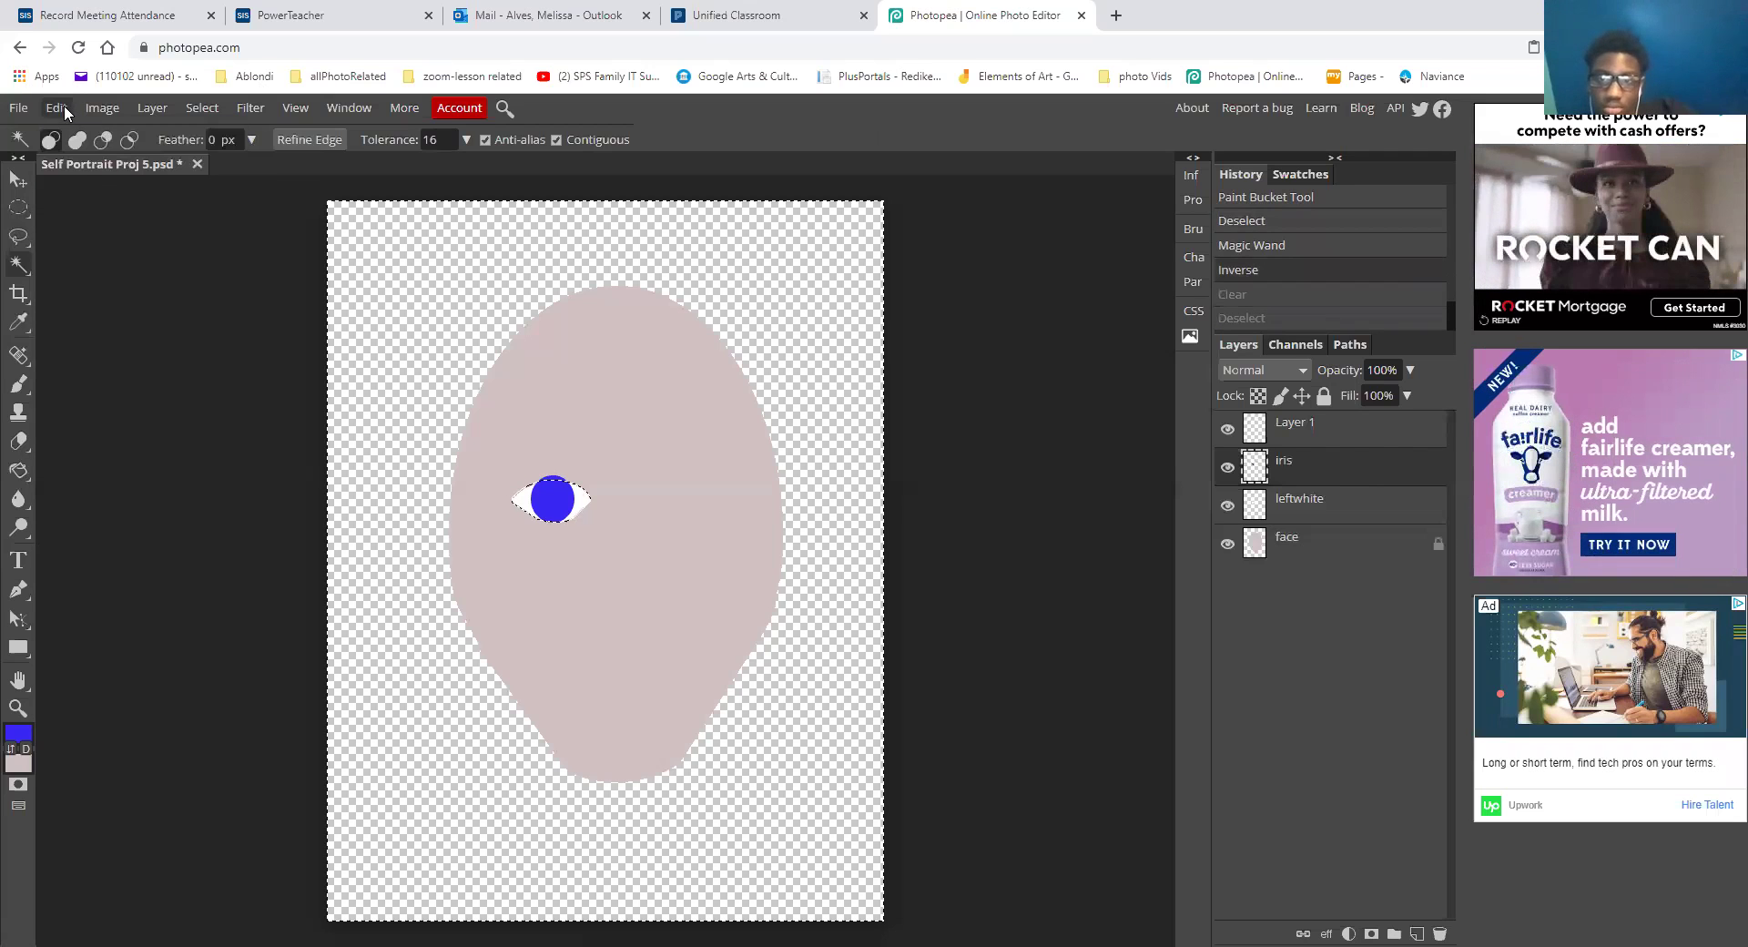
left_click(64, 105)
left_click(95, 196)
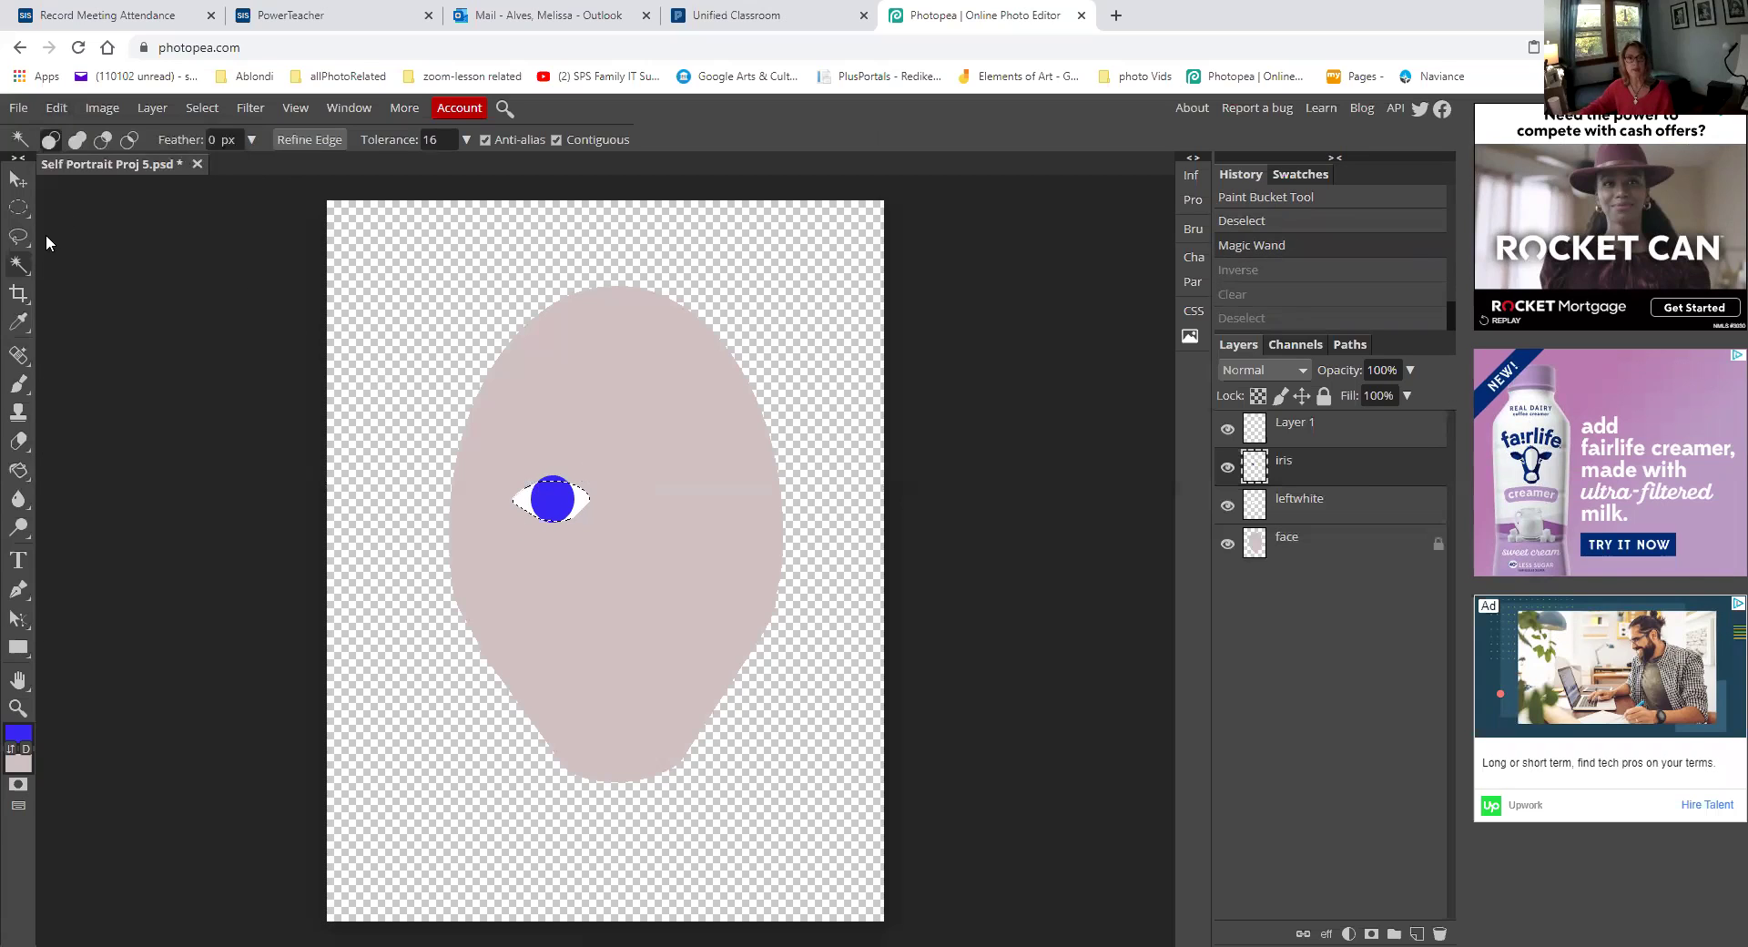
left_click(18, 236)
left_click(222, 334)
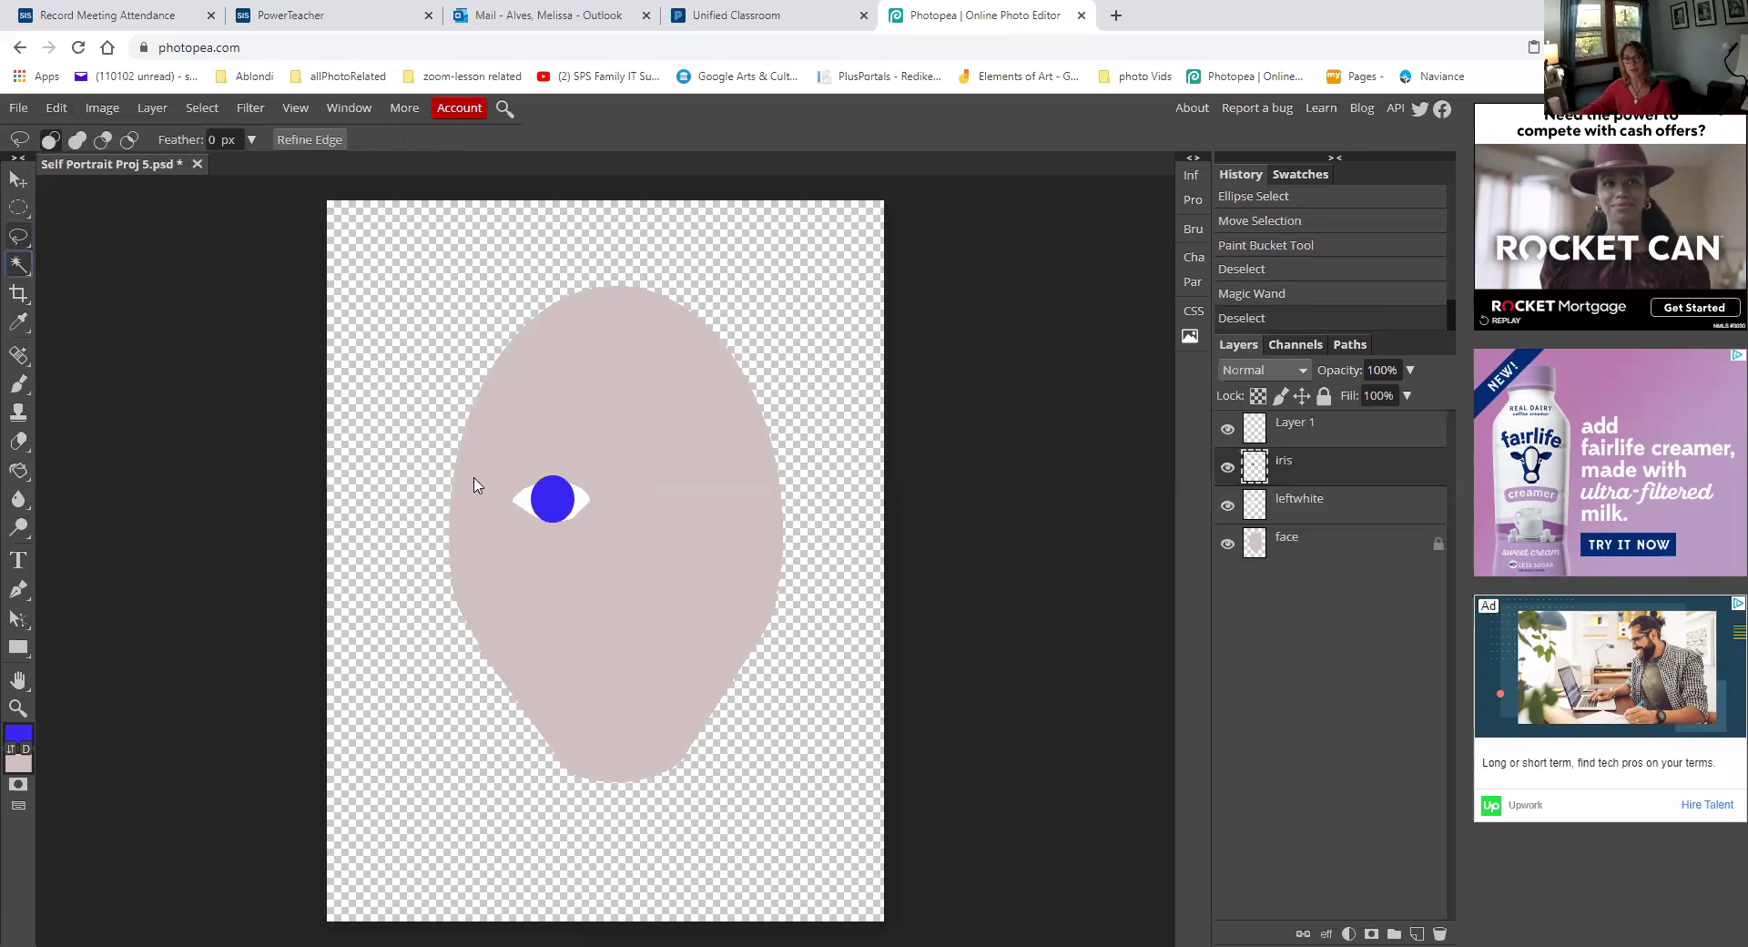
key("w")
left_click(525, 505)
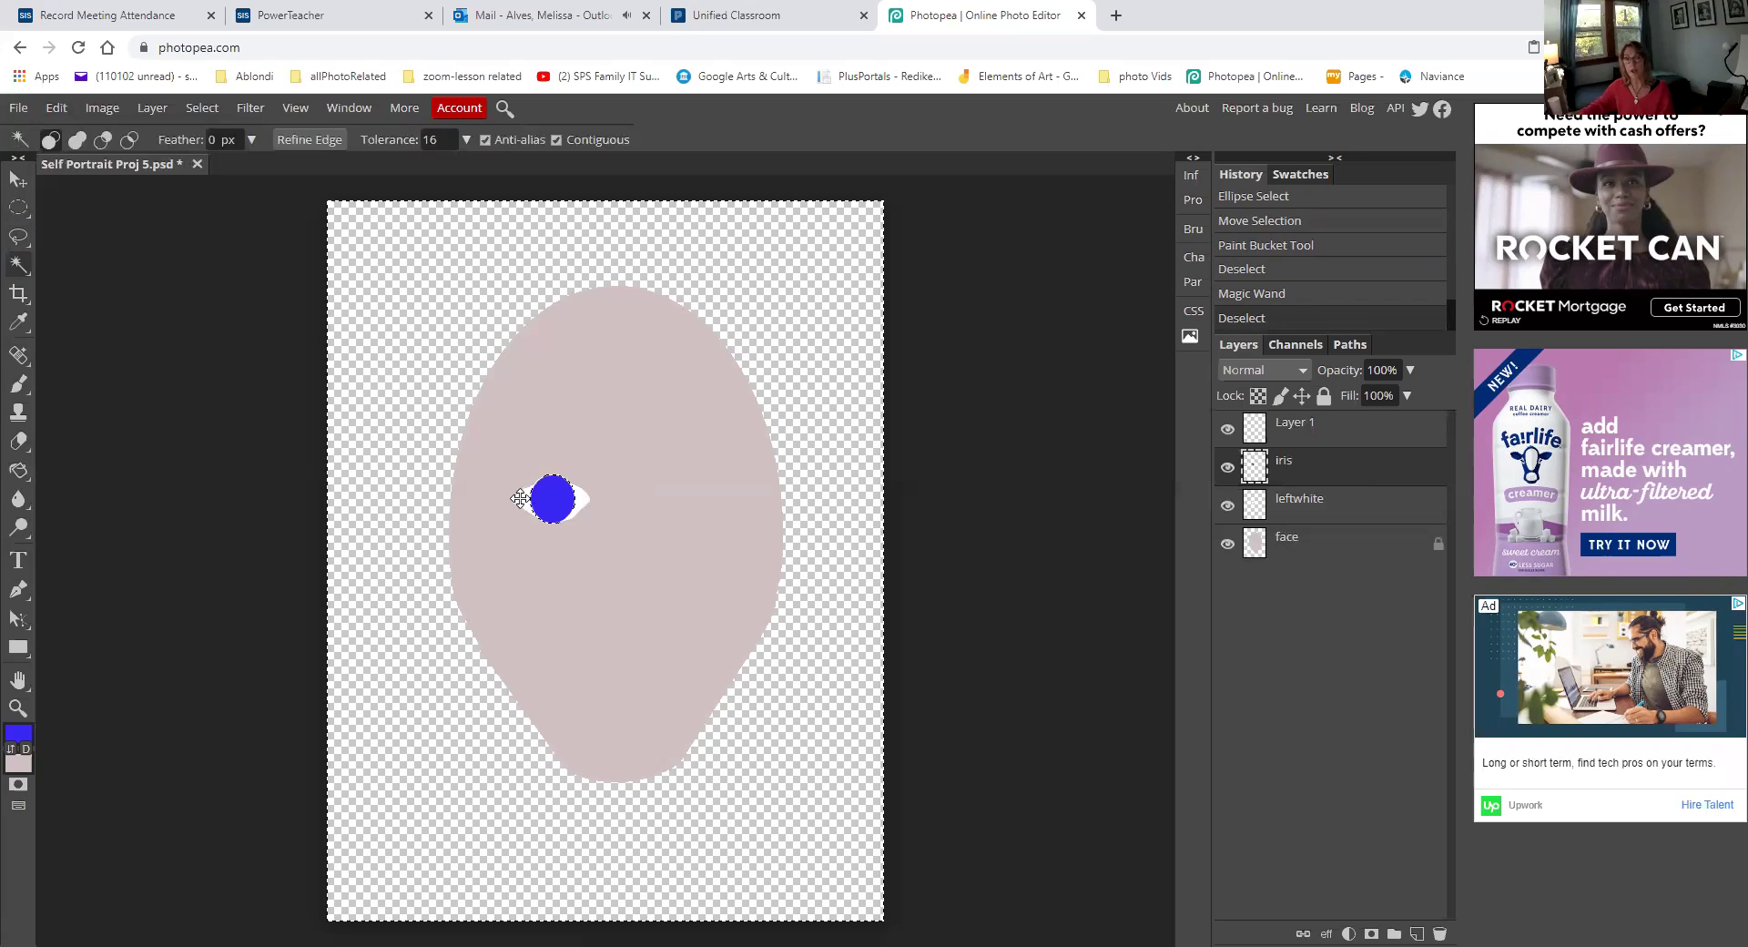
left_click(683, 496)
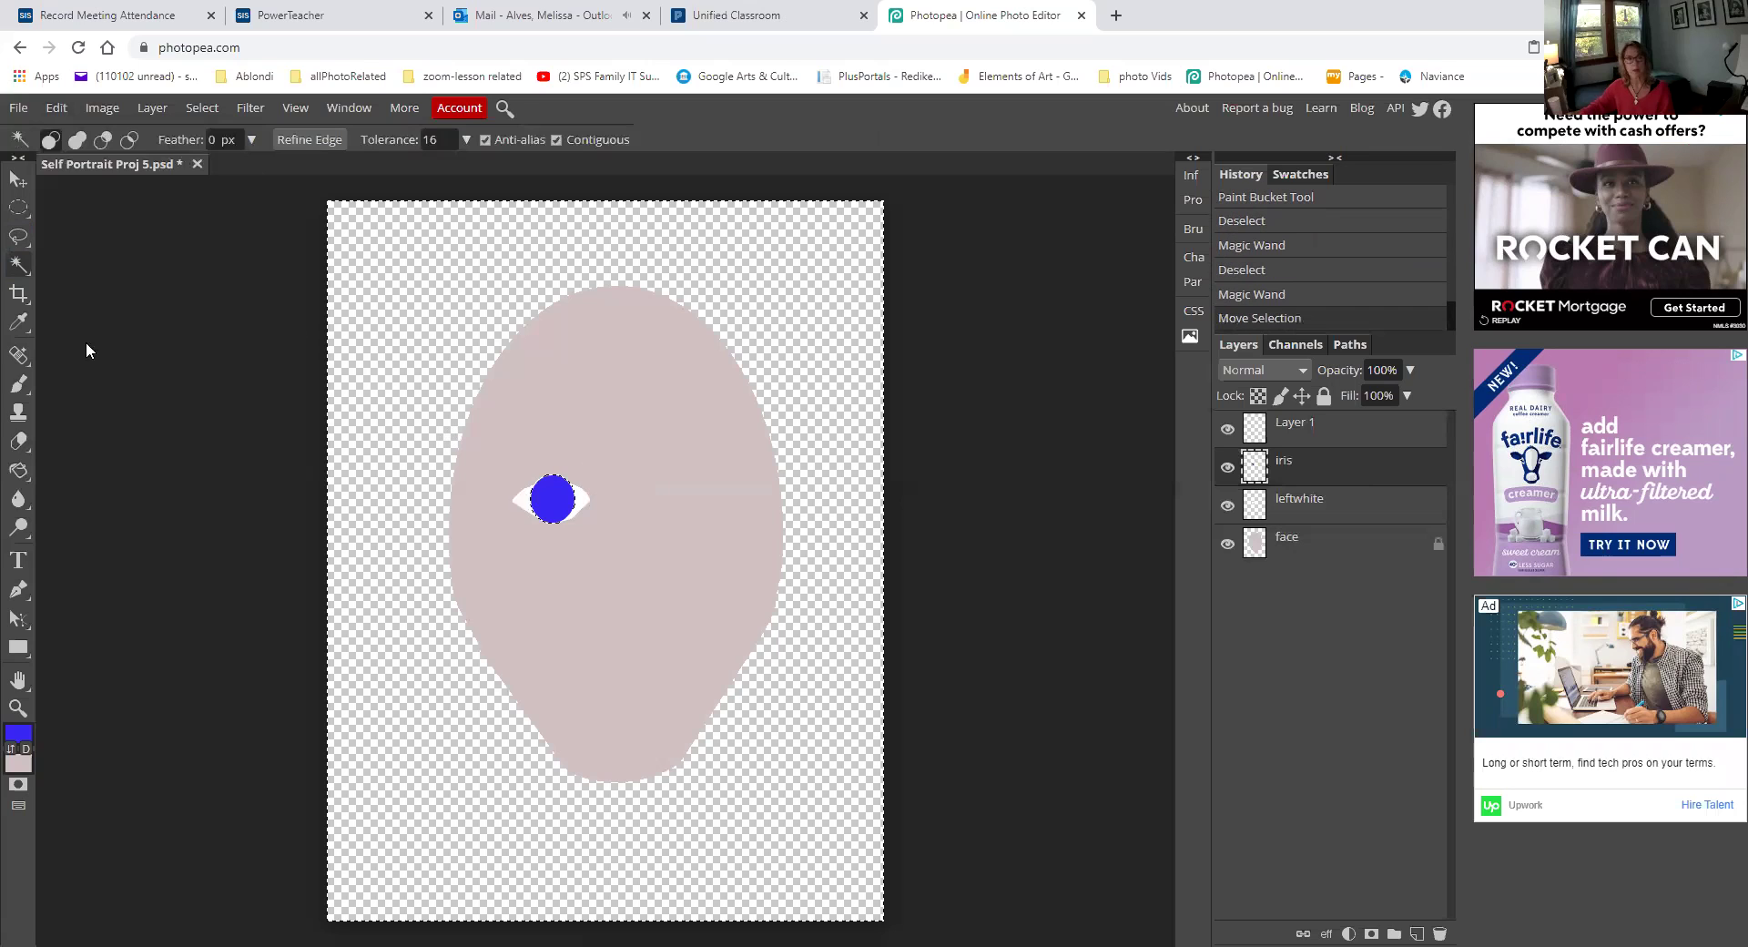
left_click(708, 546)
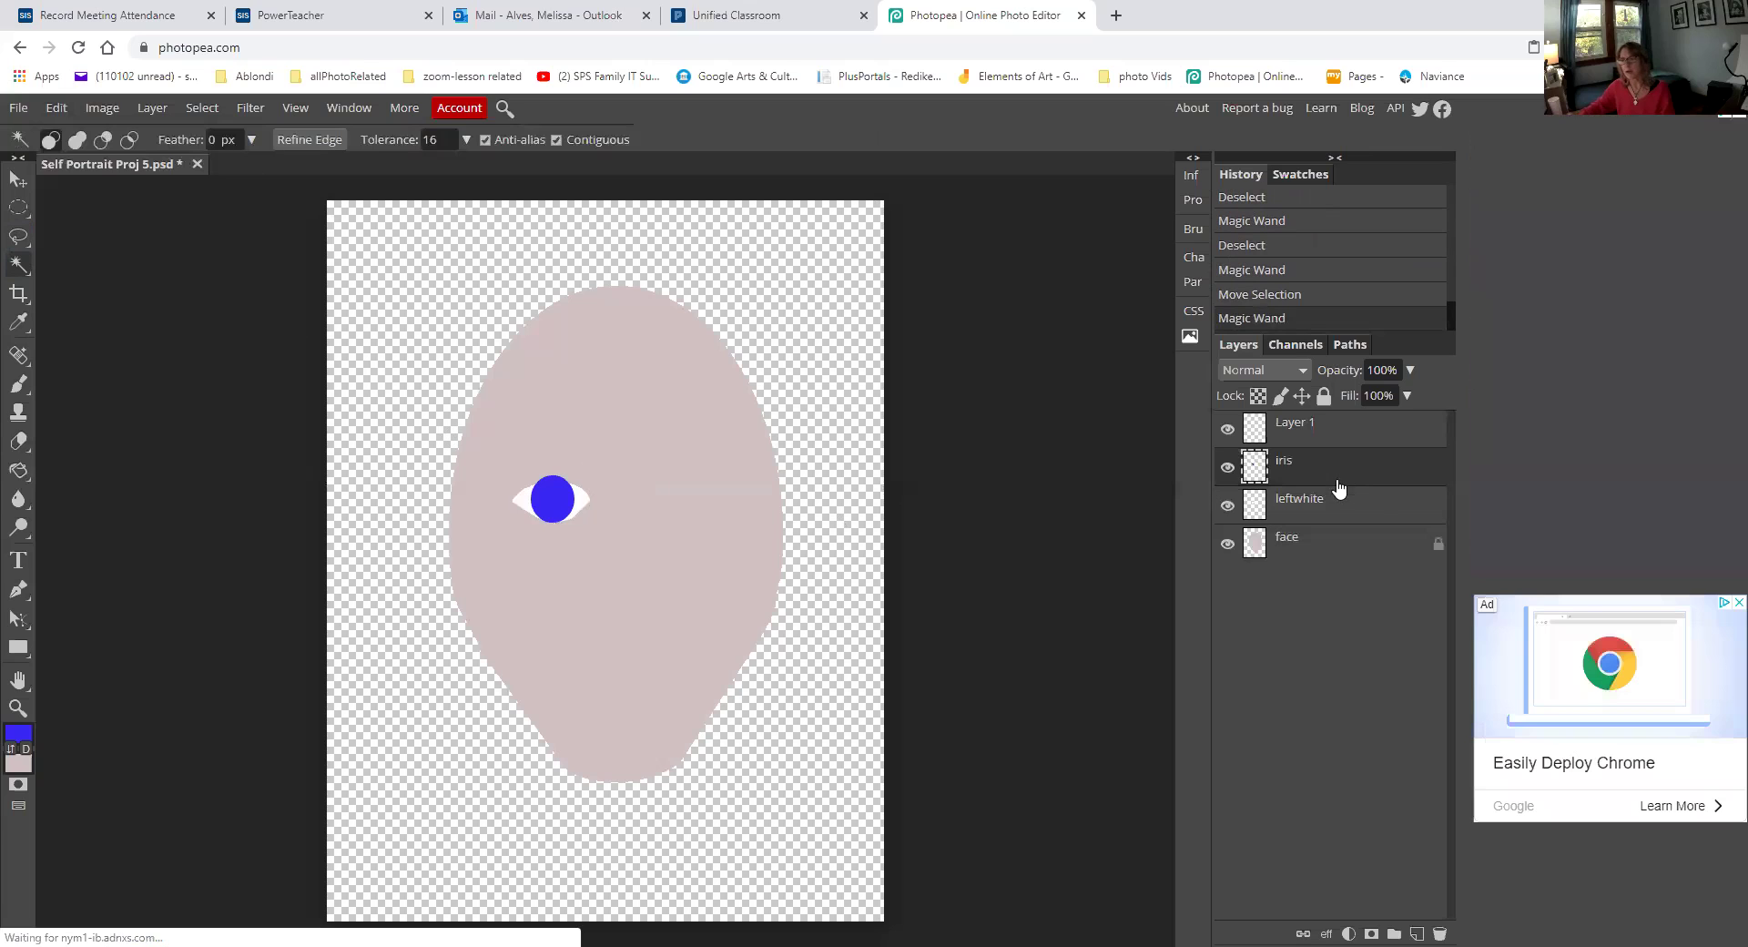
Select the eye-white shape on the leftwhite layer with the Magic Wand and invert the selection
left_click(1292, 515)
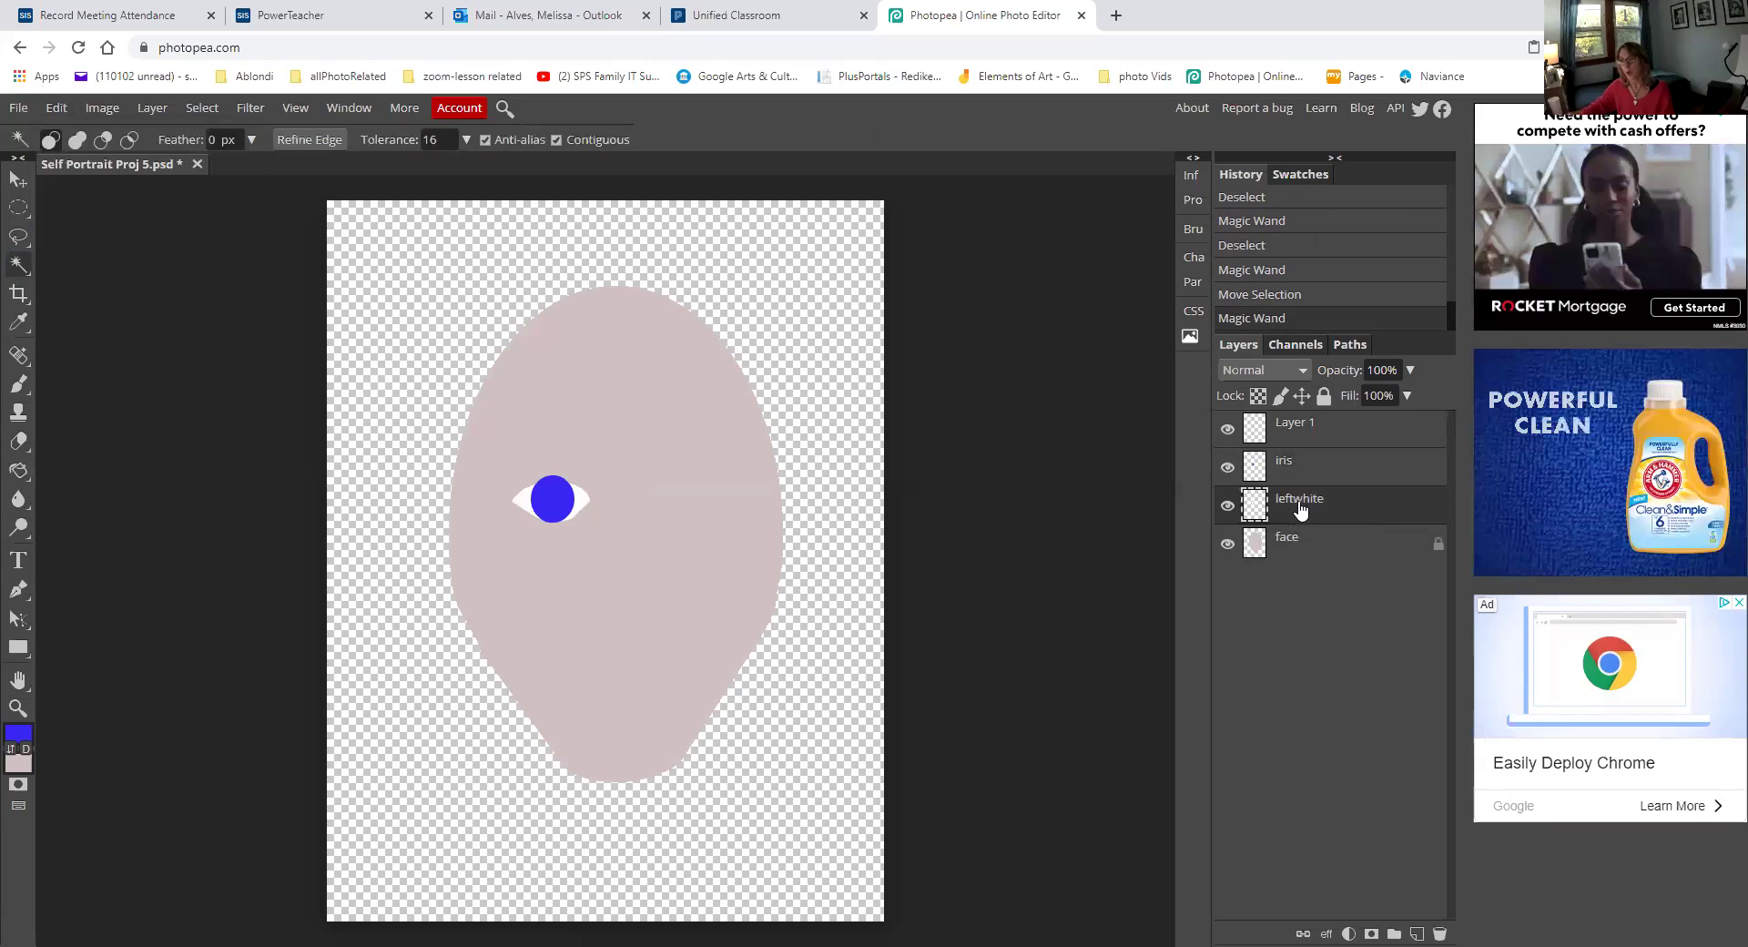
left_click(585, 494)
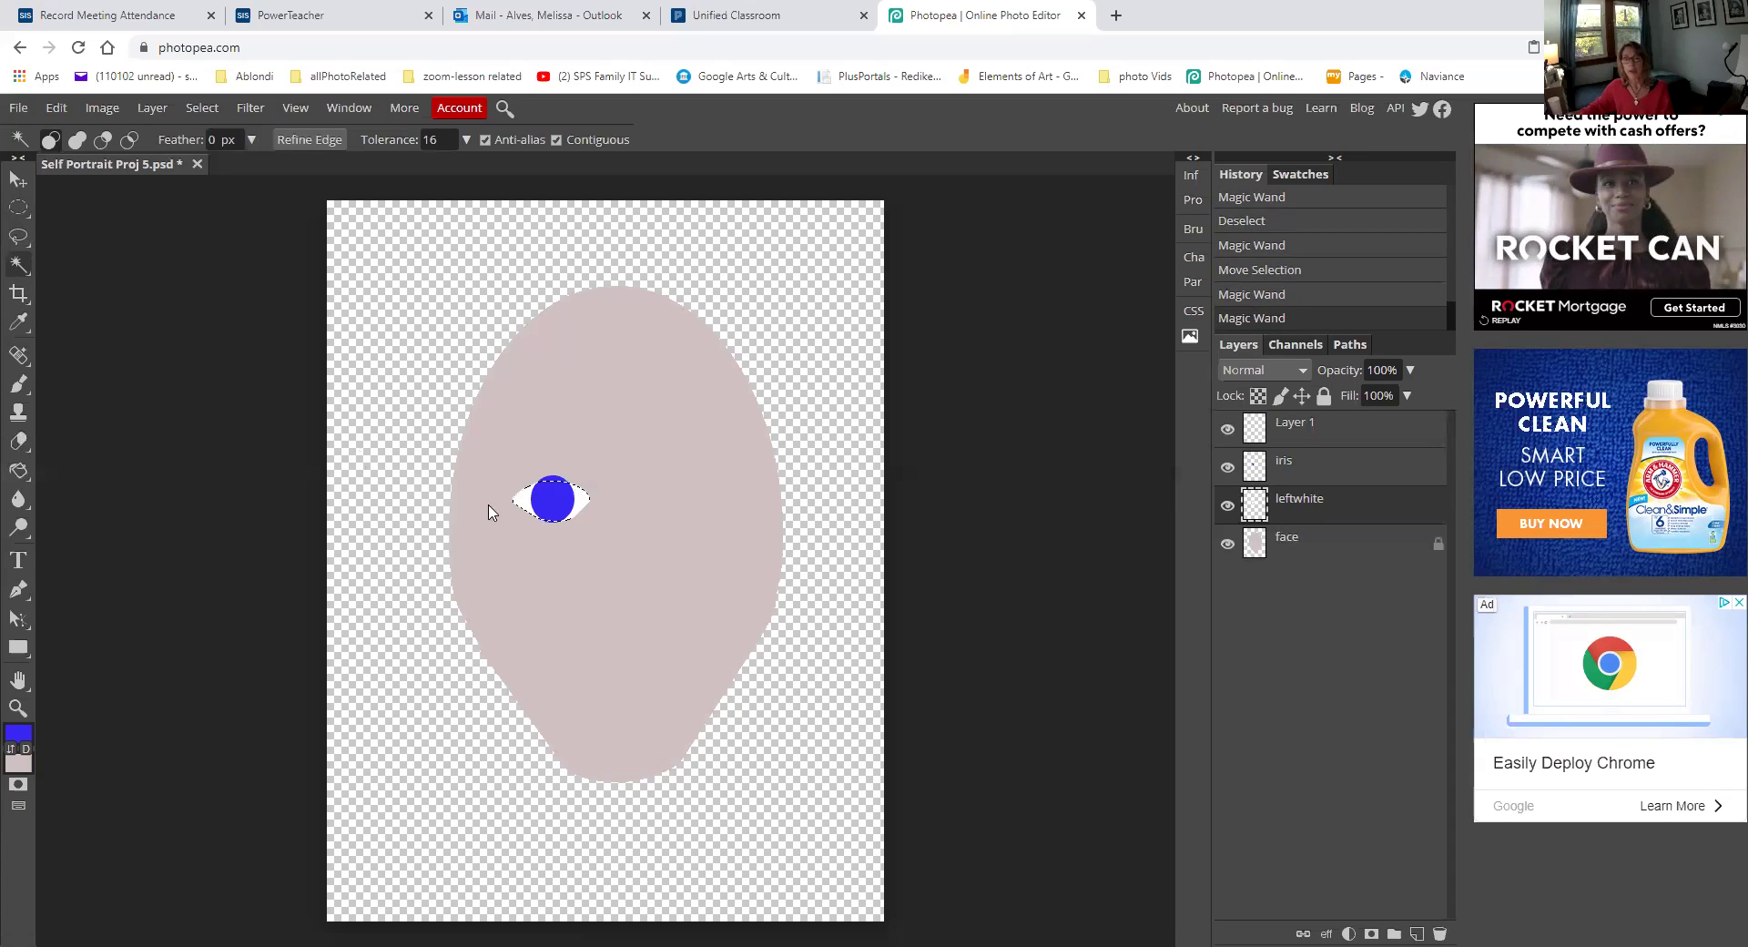
left_click(207, 109)
left_click(236, 190)
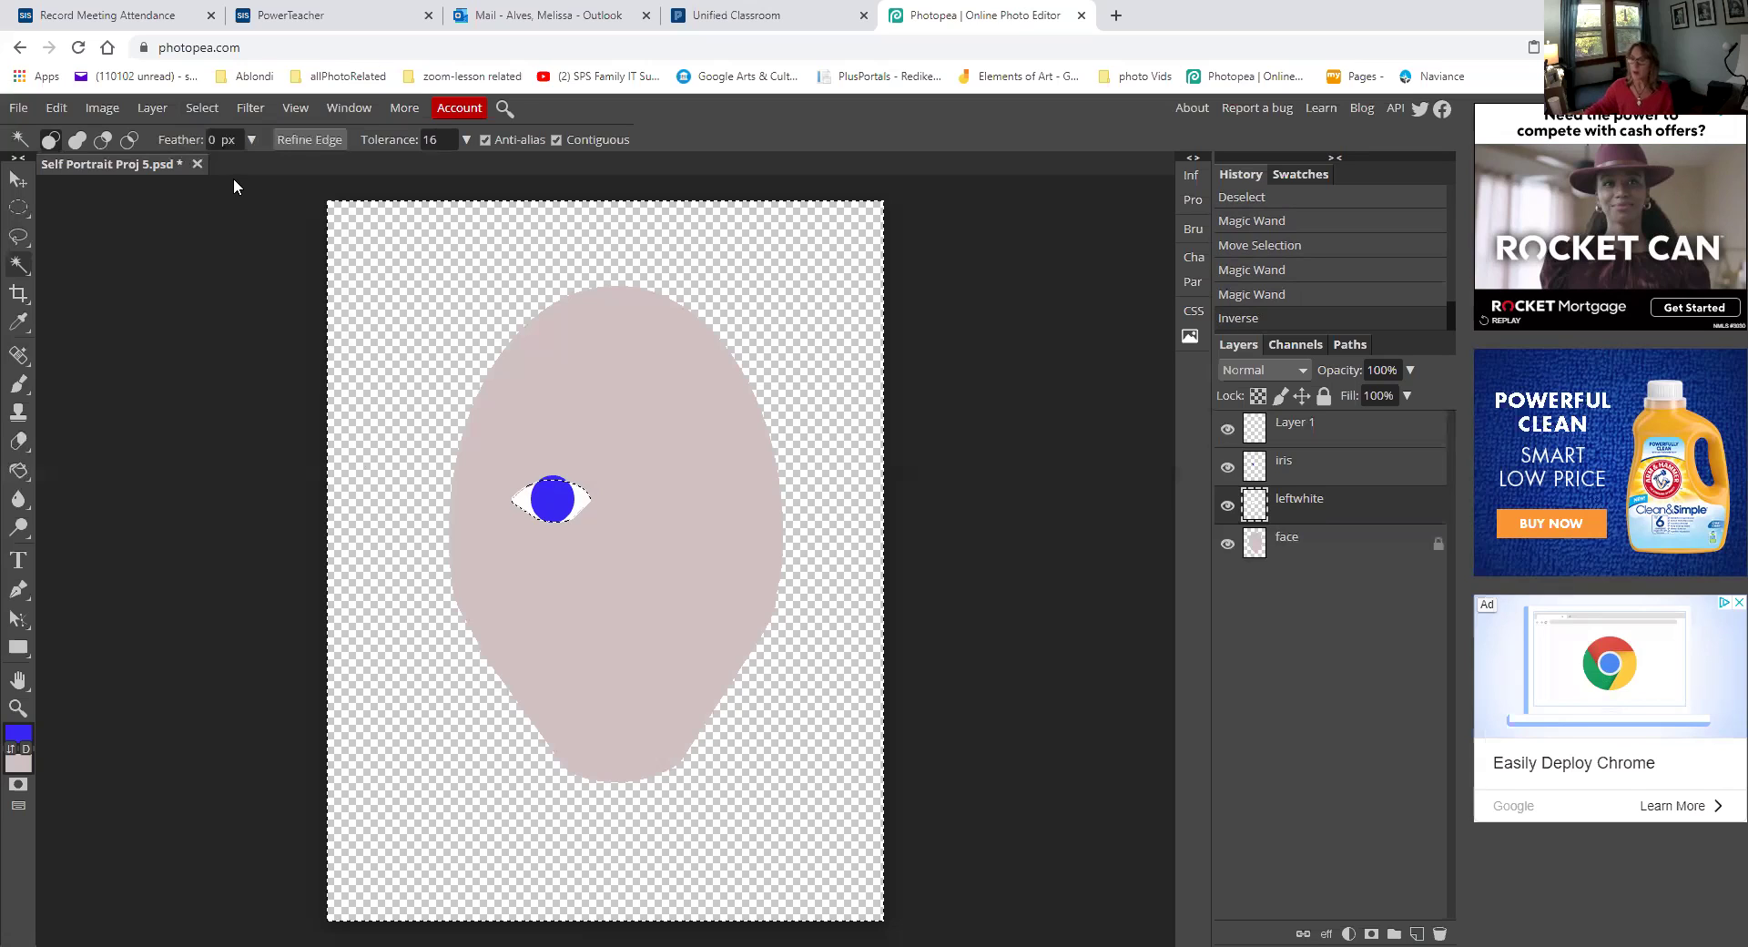
Clear the parts of the iris layer that extend beyond the eye white and drop the selection
left_click(1332, 463)
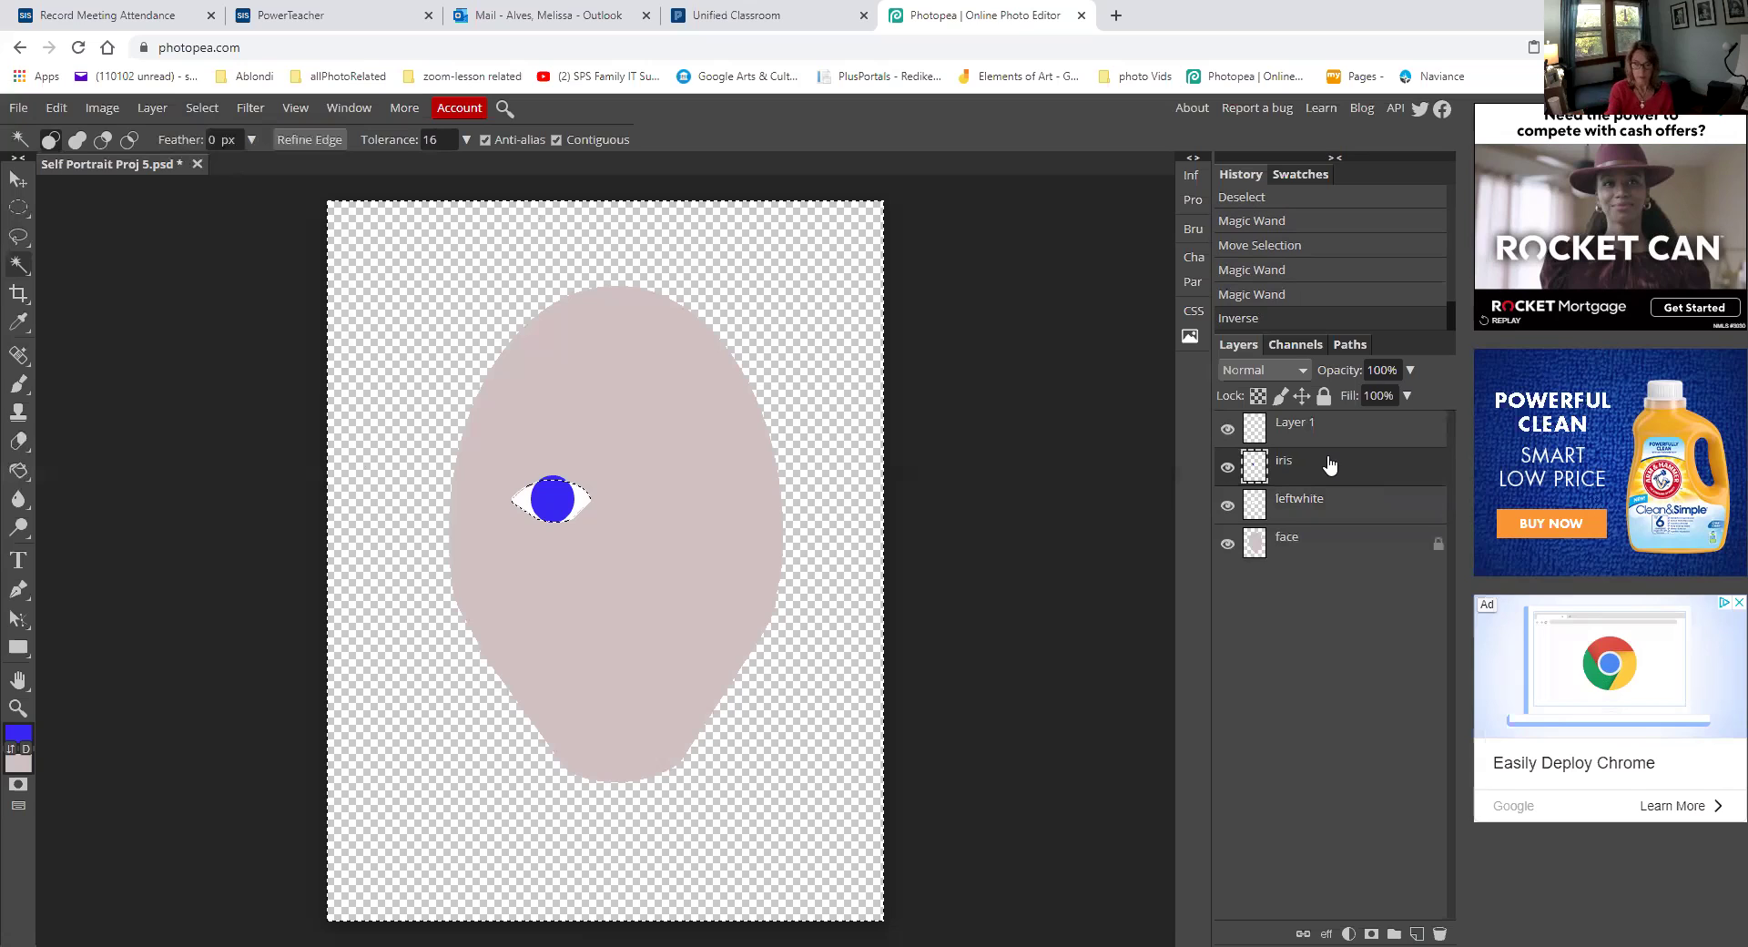
key("Delete")
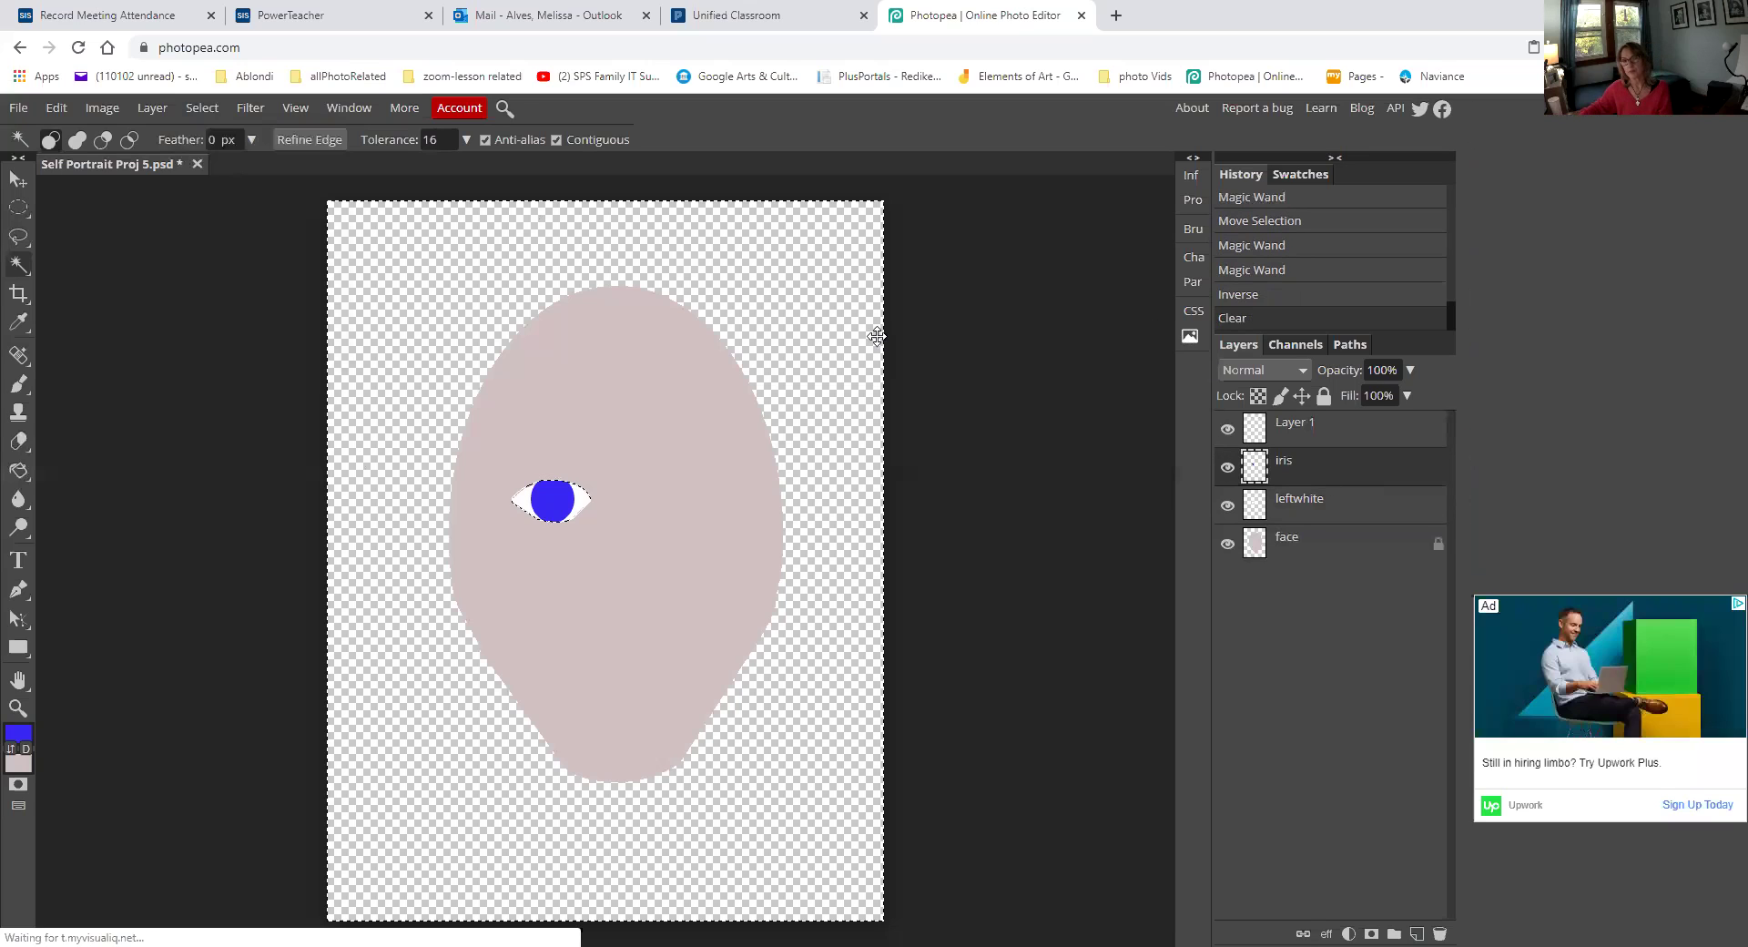
left_click(948, 336)
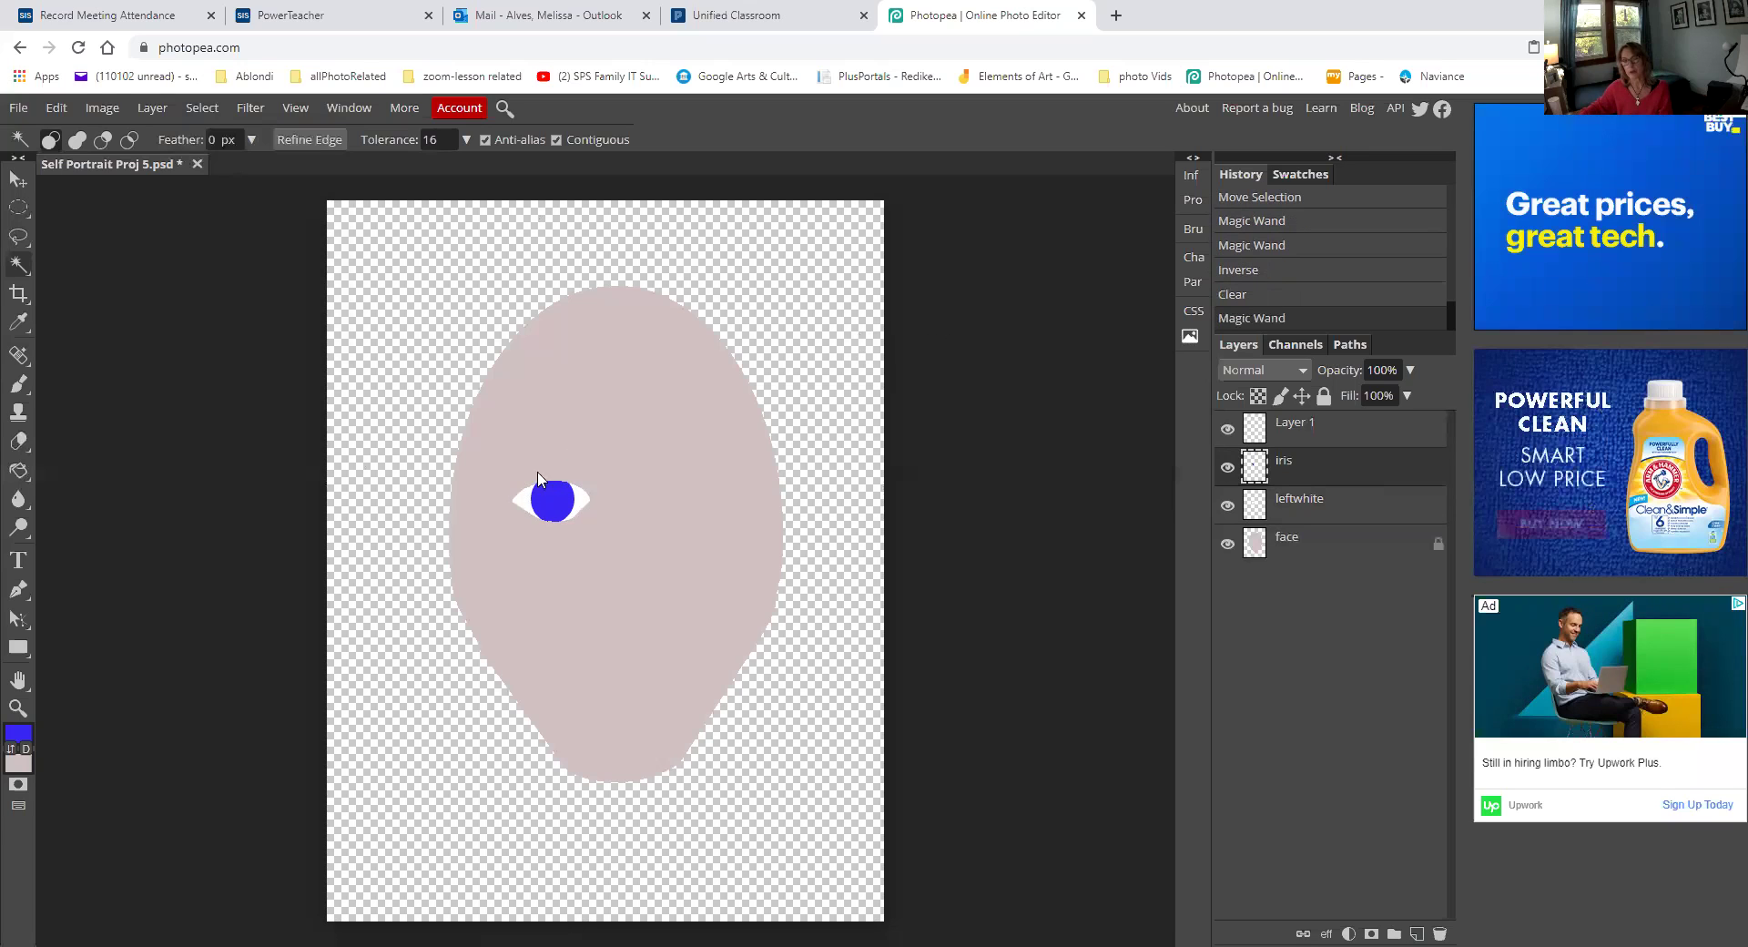
Activate the Ellipse Select tool and rename the empty layer above iris as pupil
left_click(18, 207)
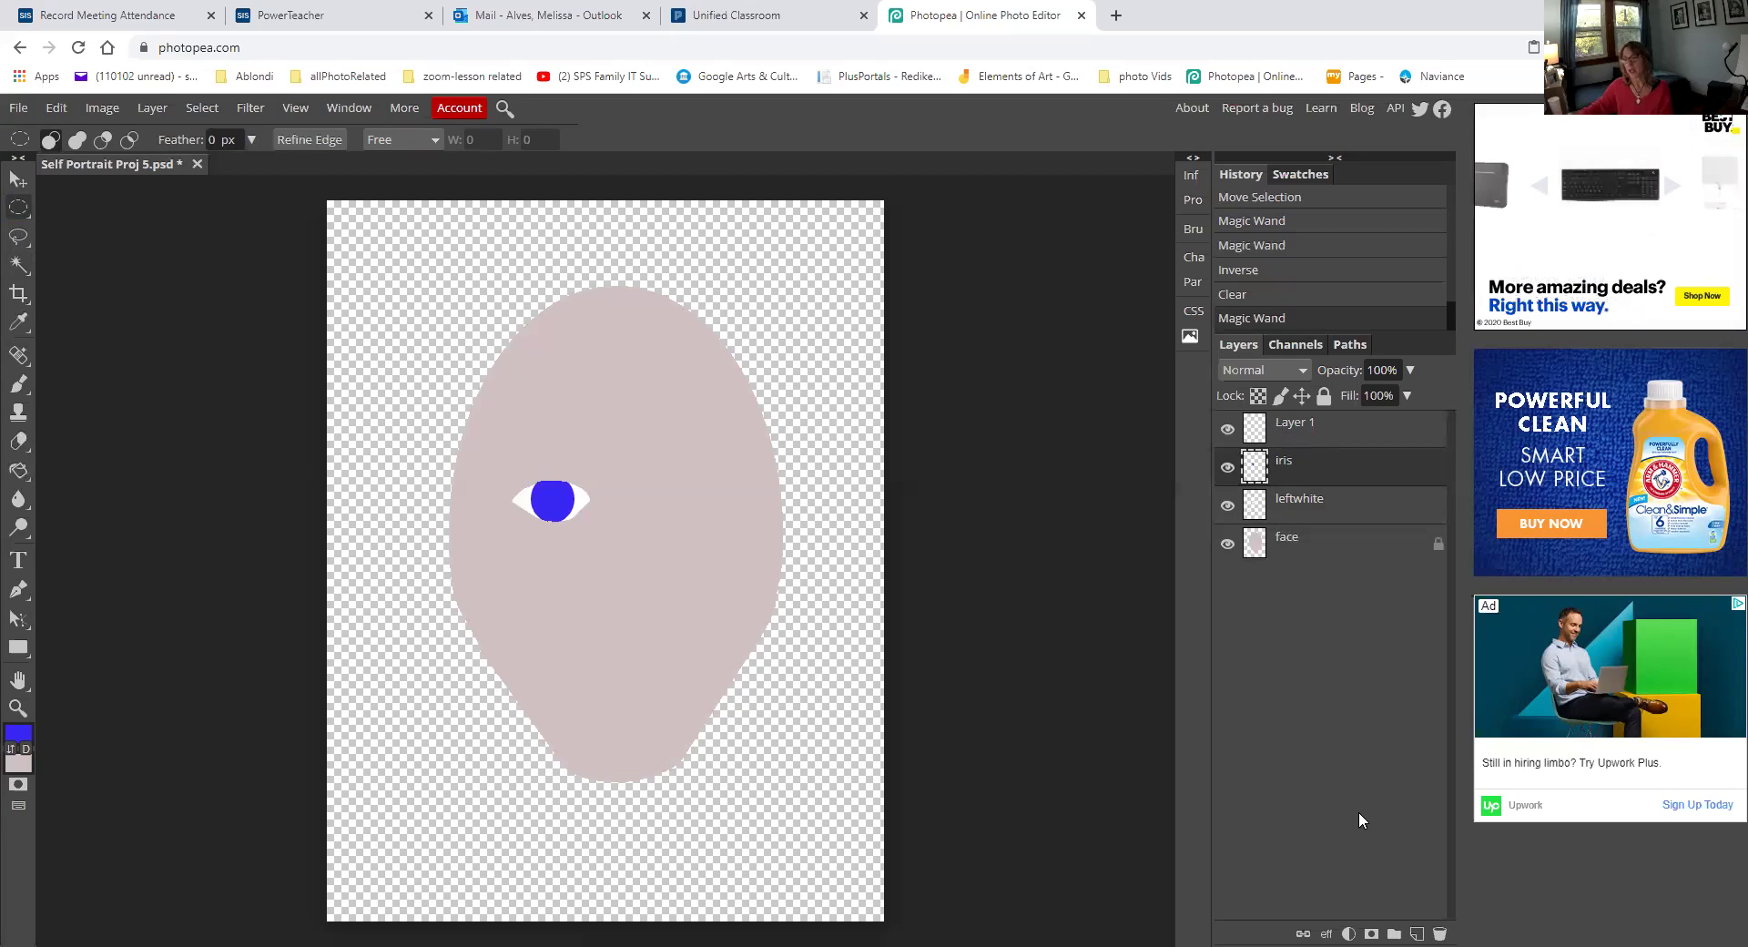
double_click(1303, 421)
type("pupil")
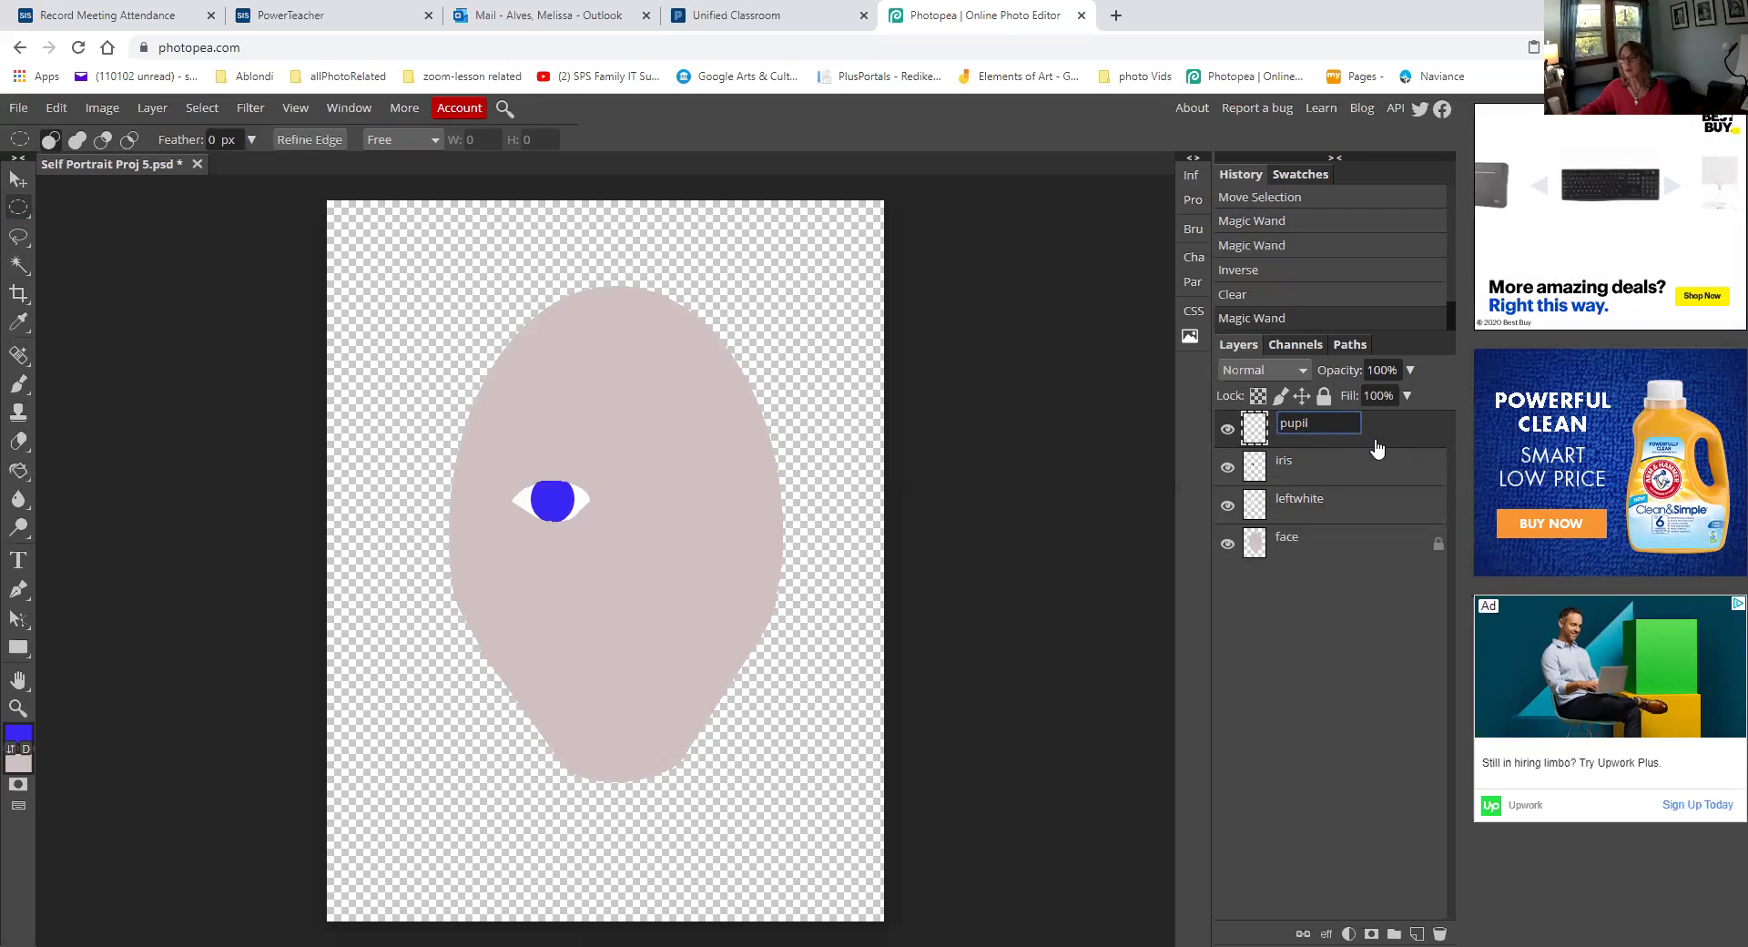
key("Return")
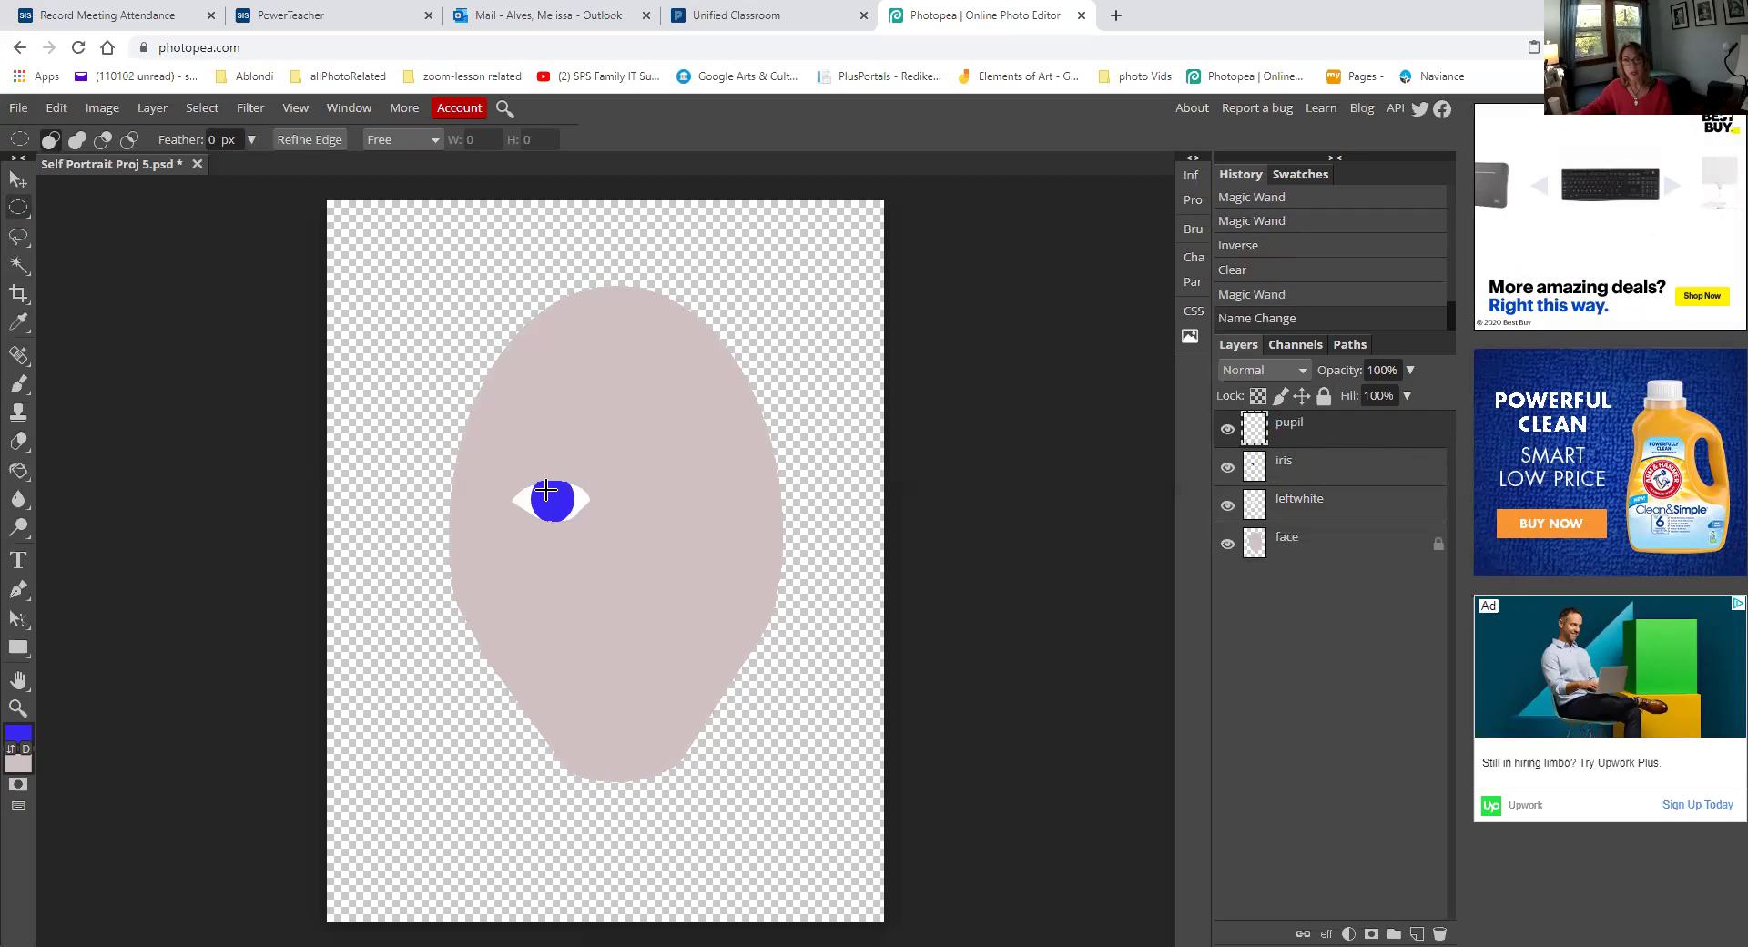
Select a small circle at the centre of the iris and set the foreground colour to near-black 0f0f10
left_click_drag(547, 493, 563, 511)
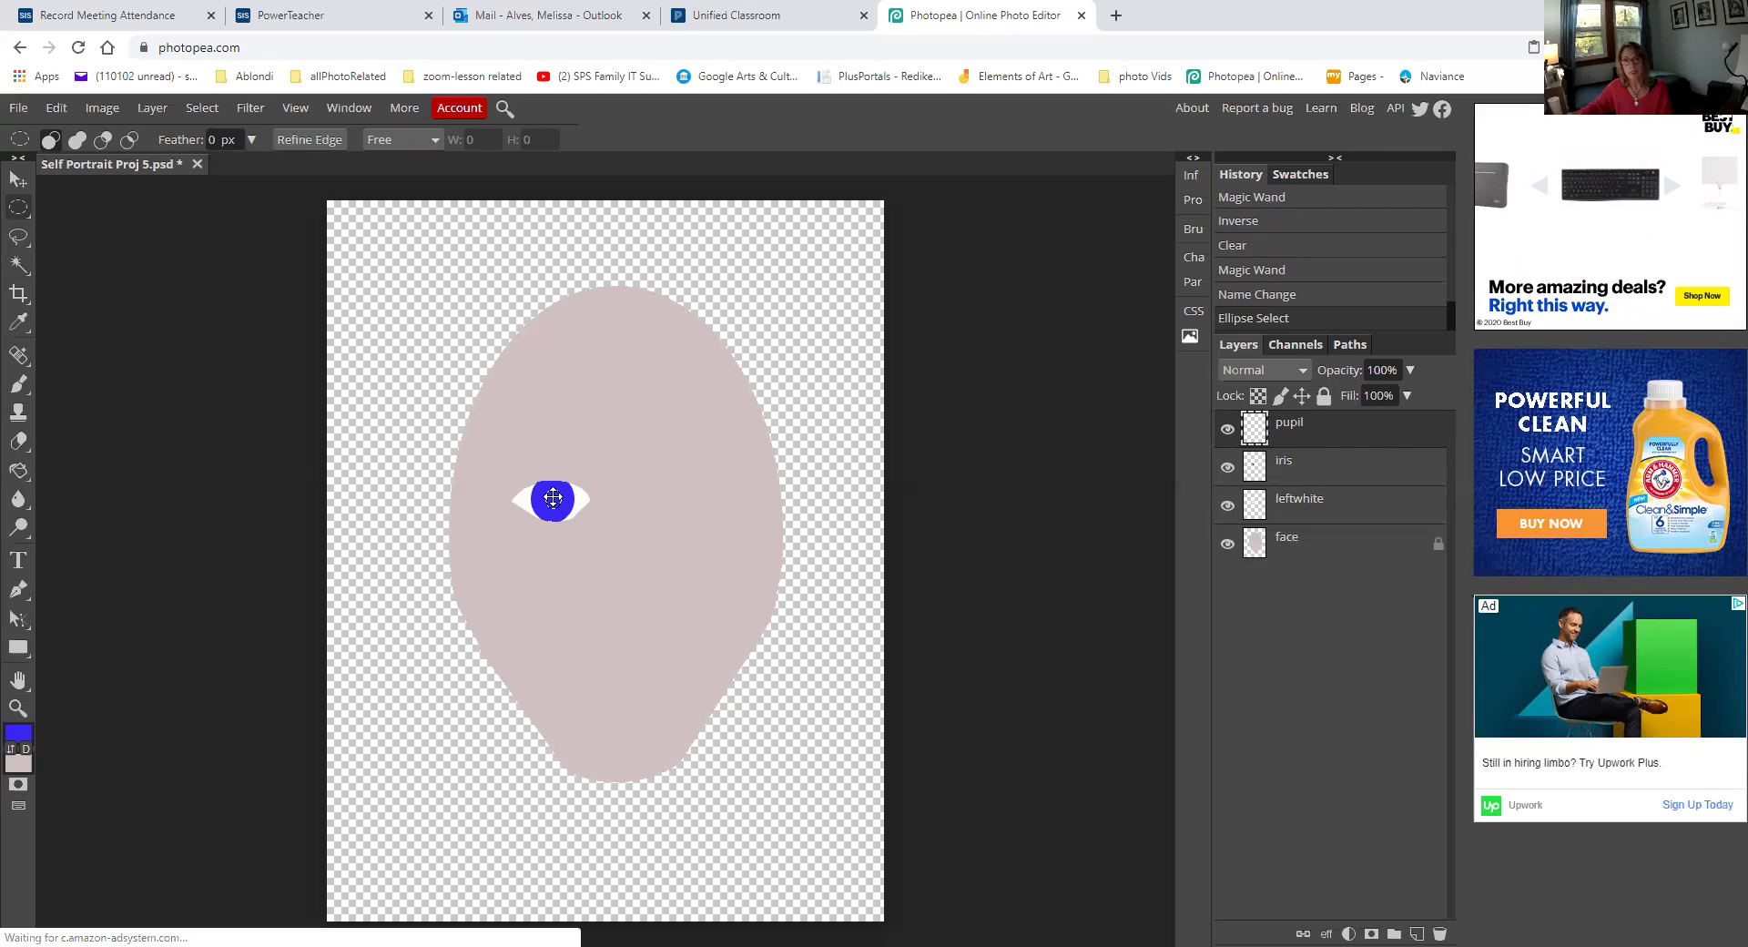
left_click_drag(557, 503, 555, 503)
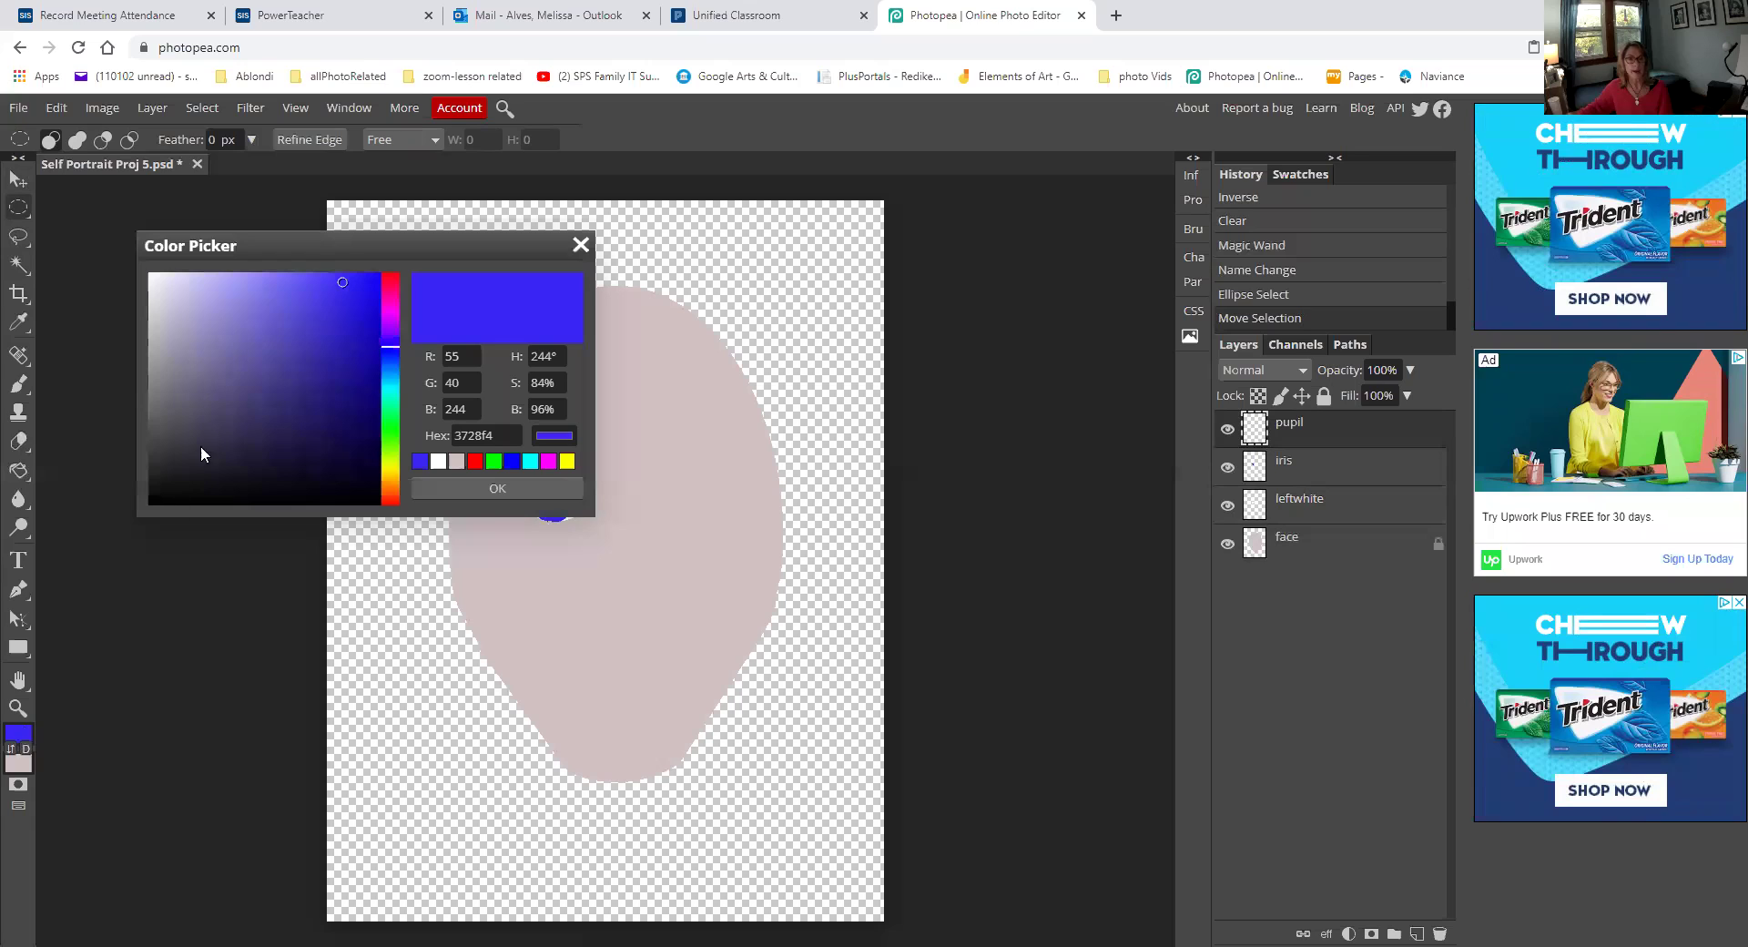
left_click(162, 489)
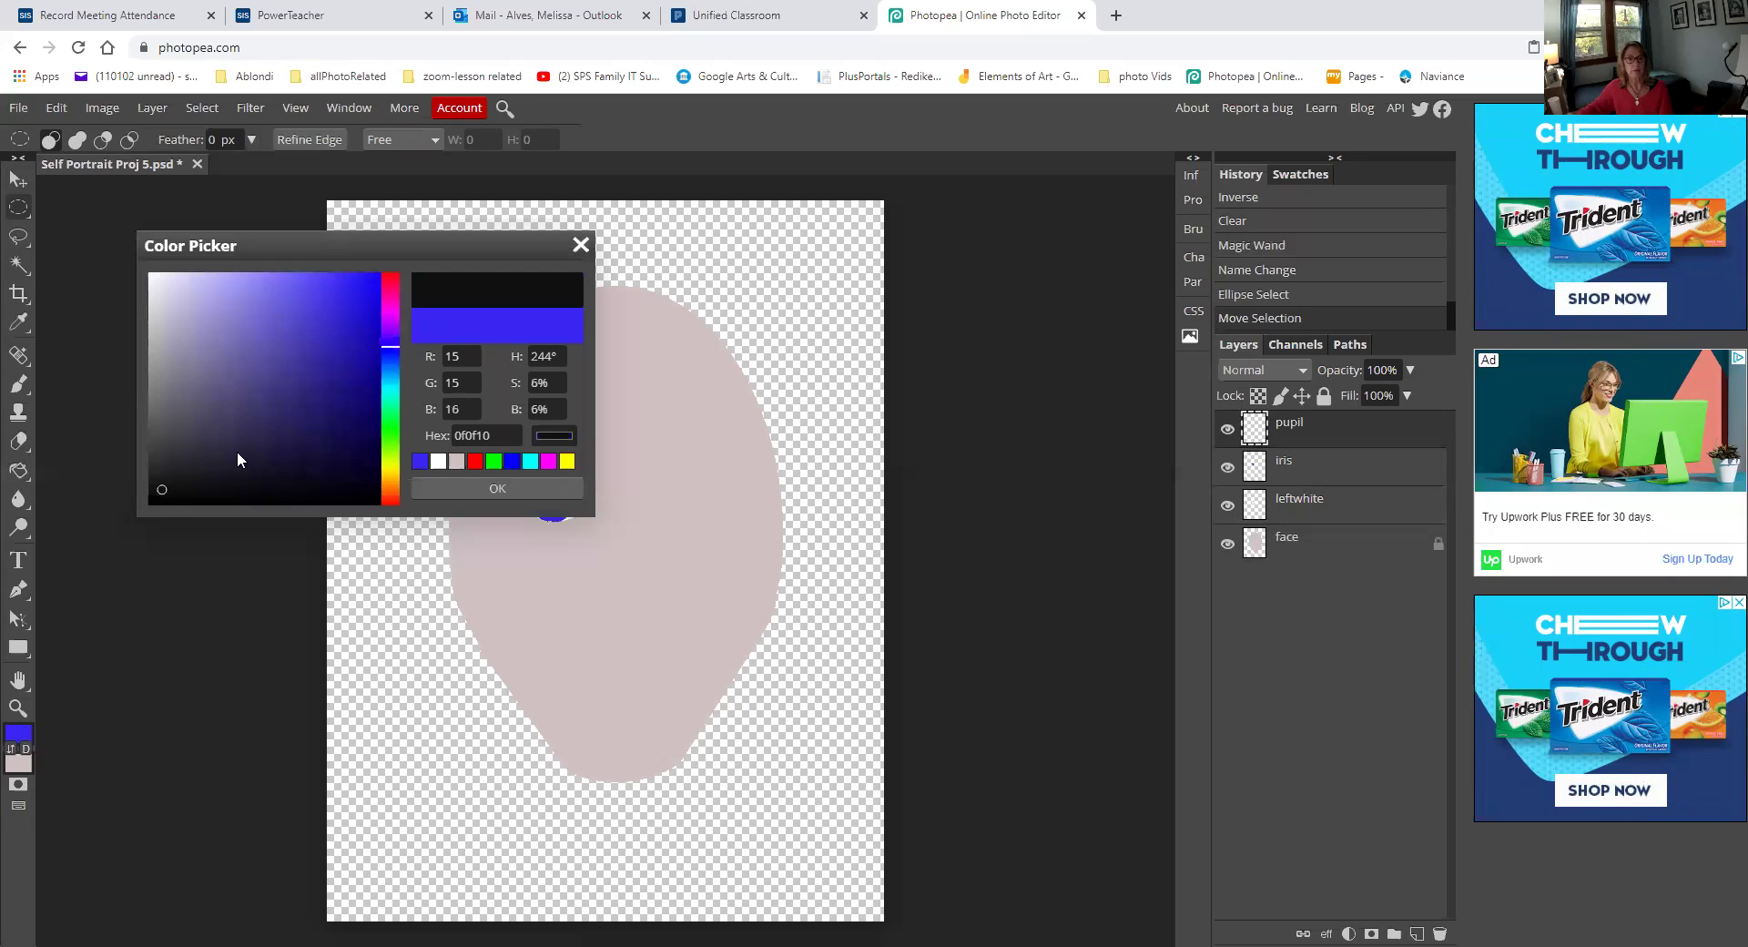
left_click(537, 489)
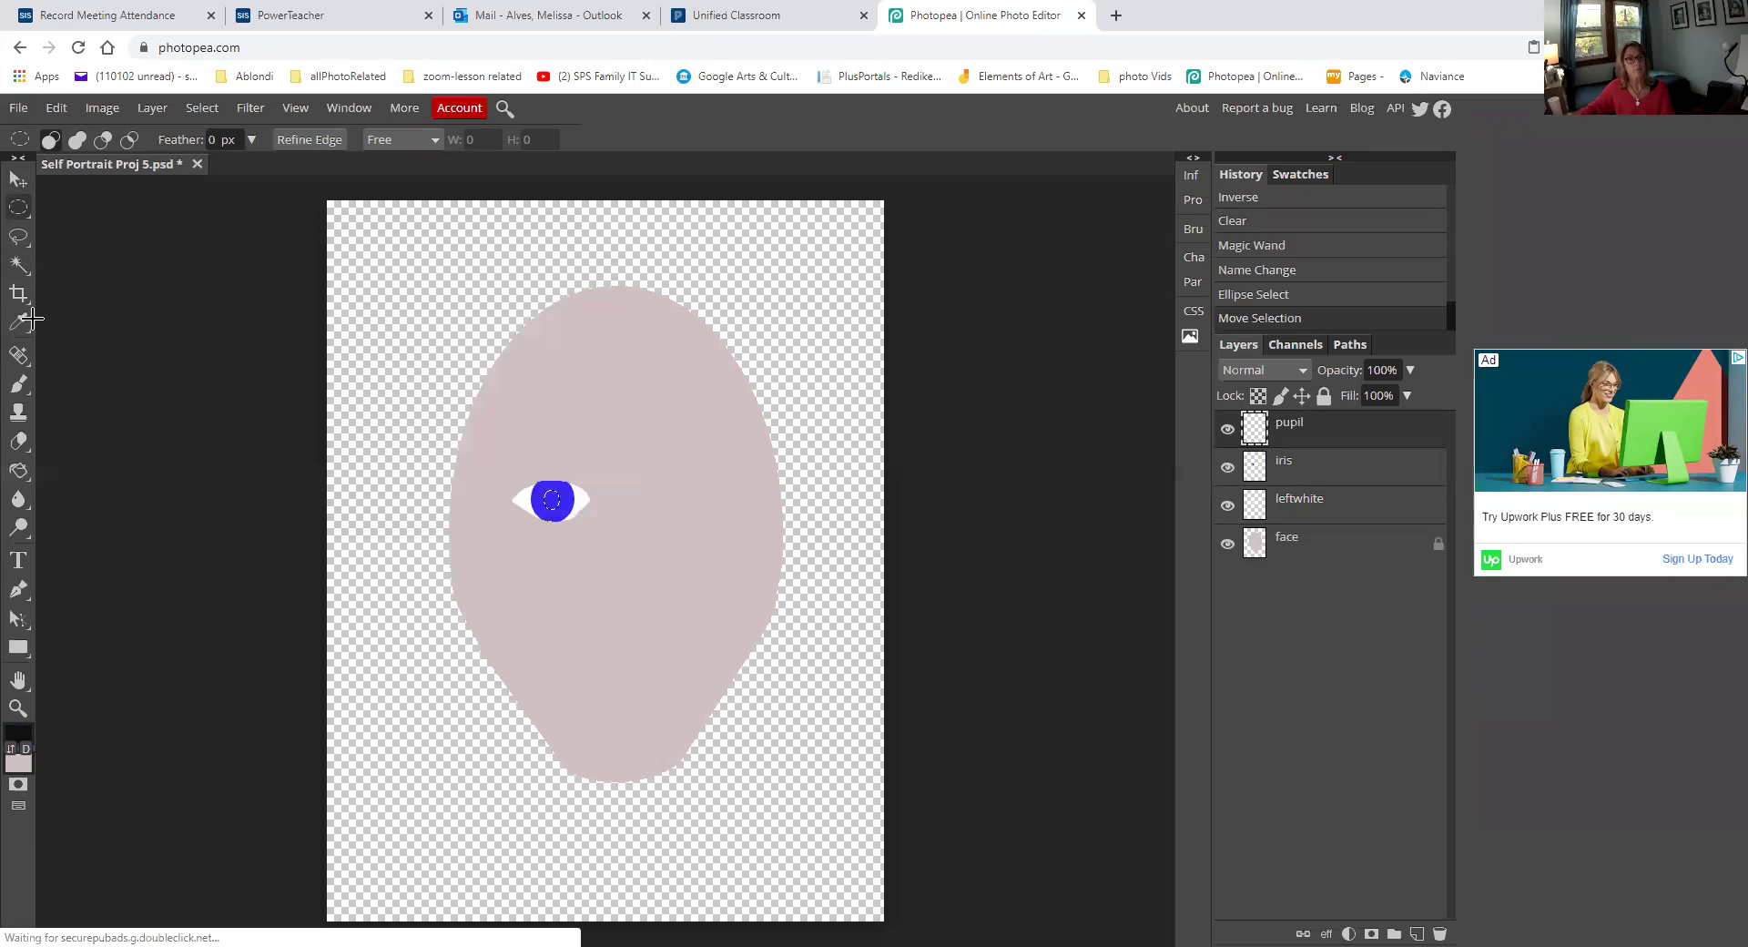
Fill the circular selection on the pupil layer with the foreground colour using the Paint Bucket, and deselect
left_click(20, 471)
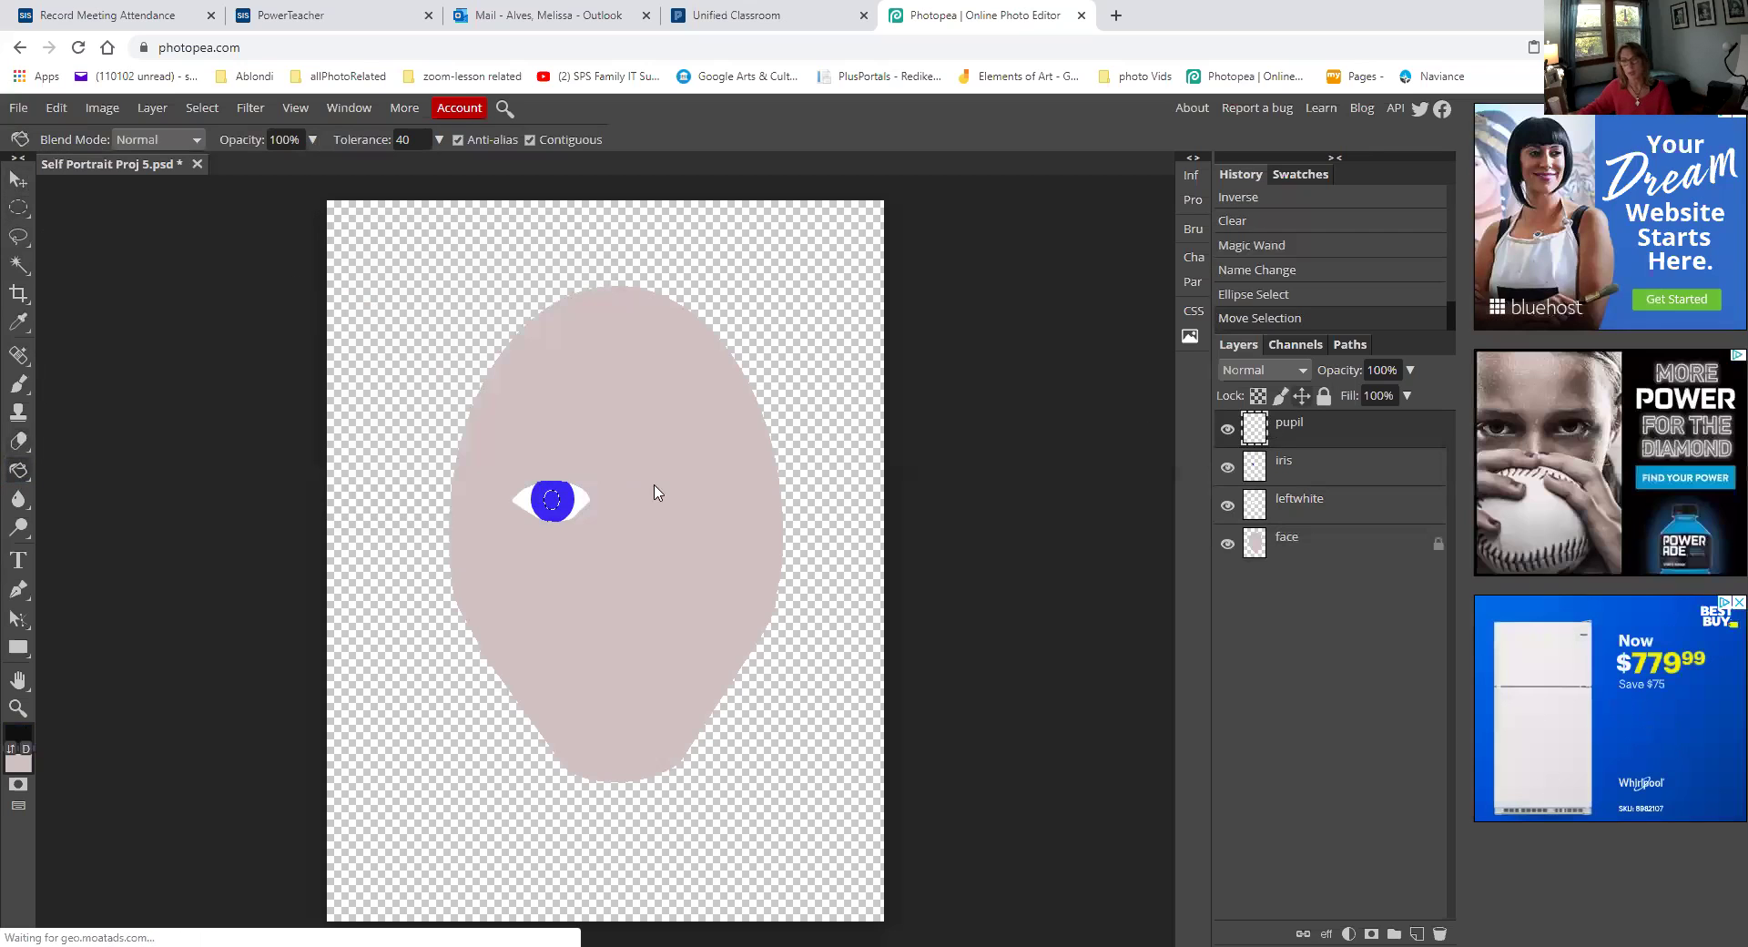
left_click(551, 503)
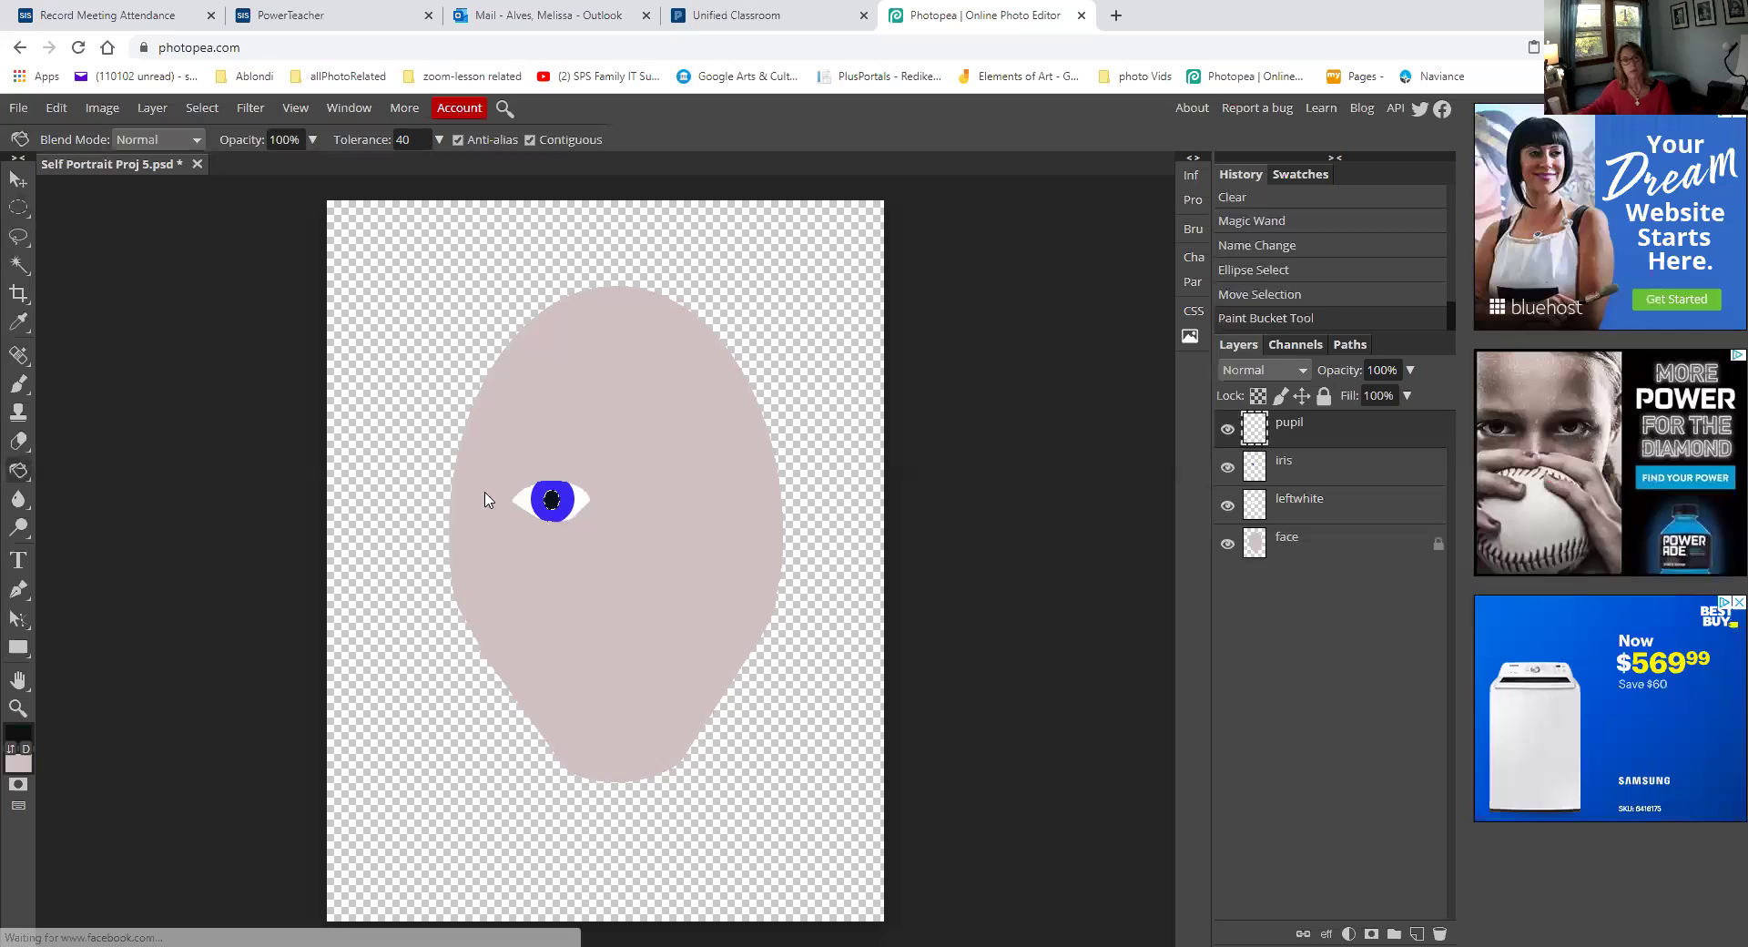
left_click(19, 210)
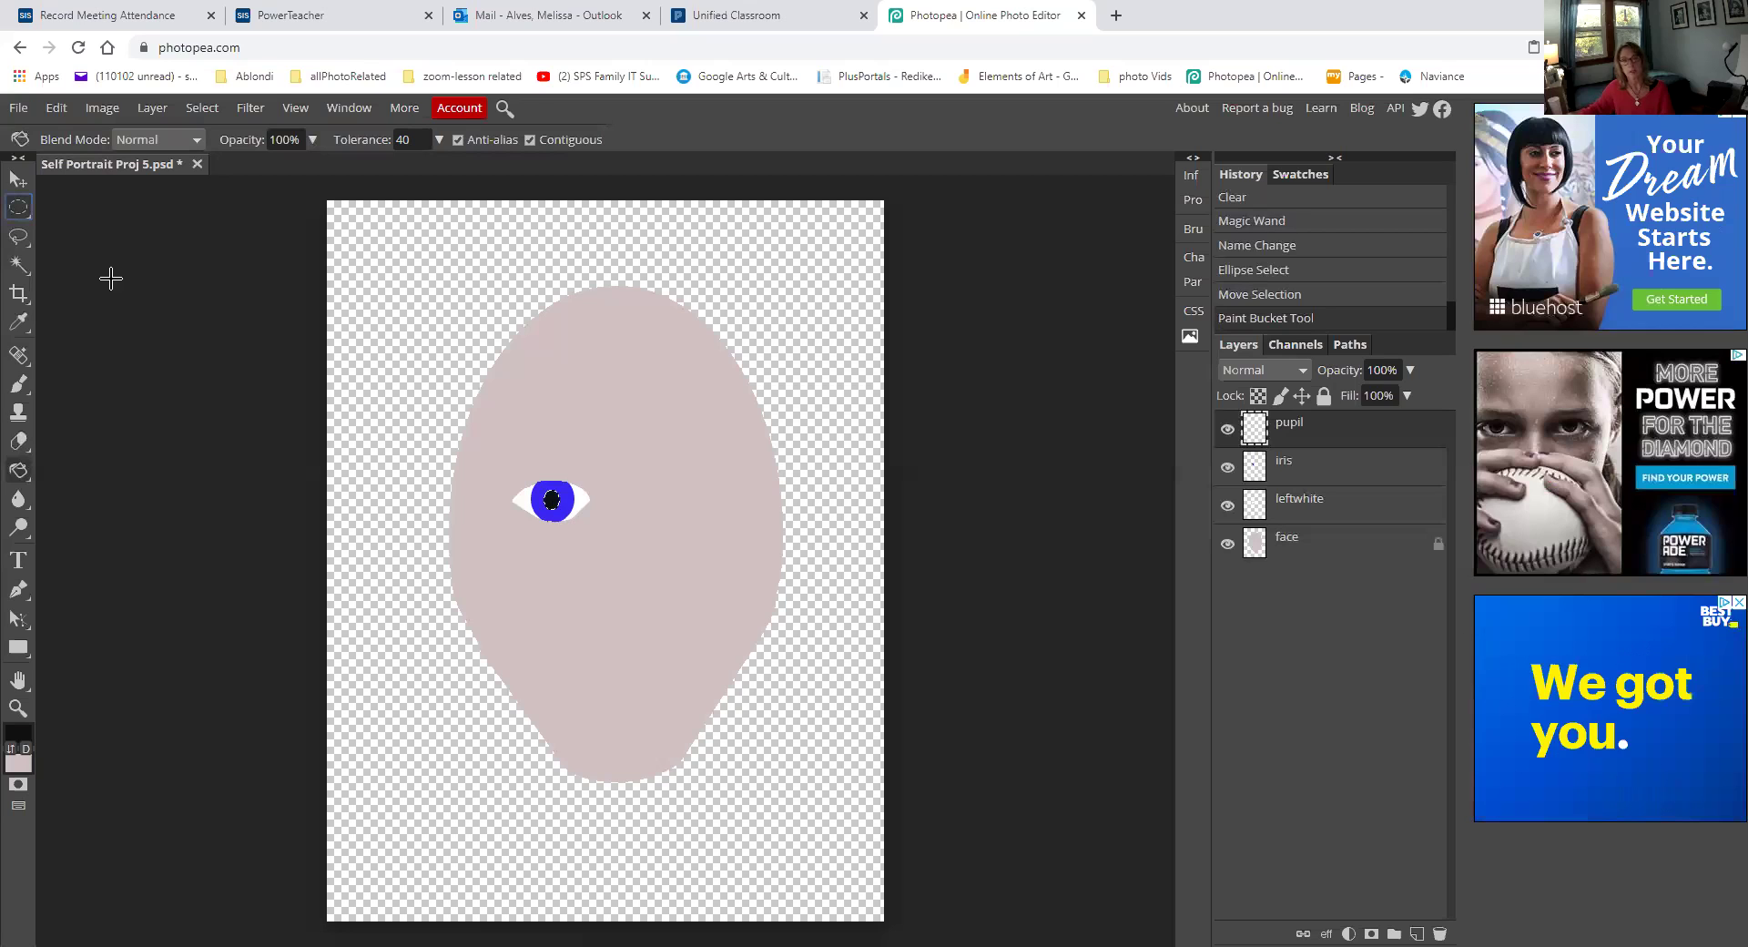
left_click(111, 279)
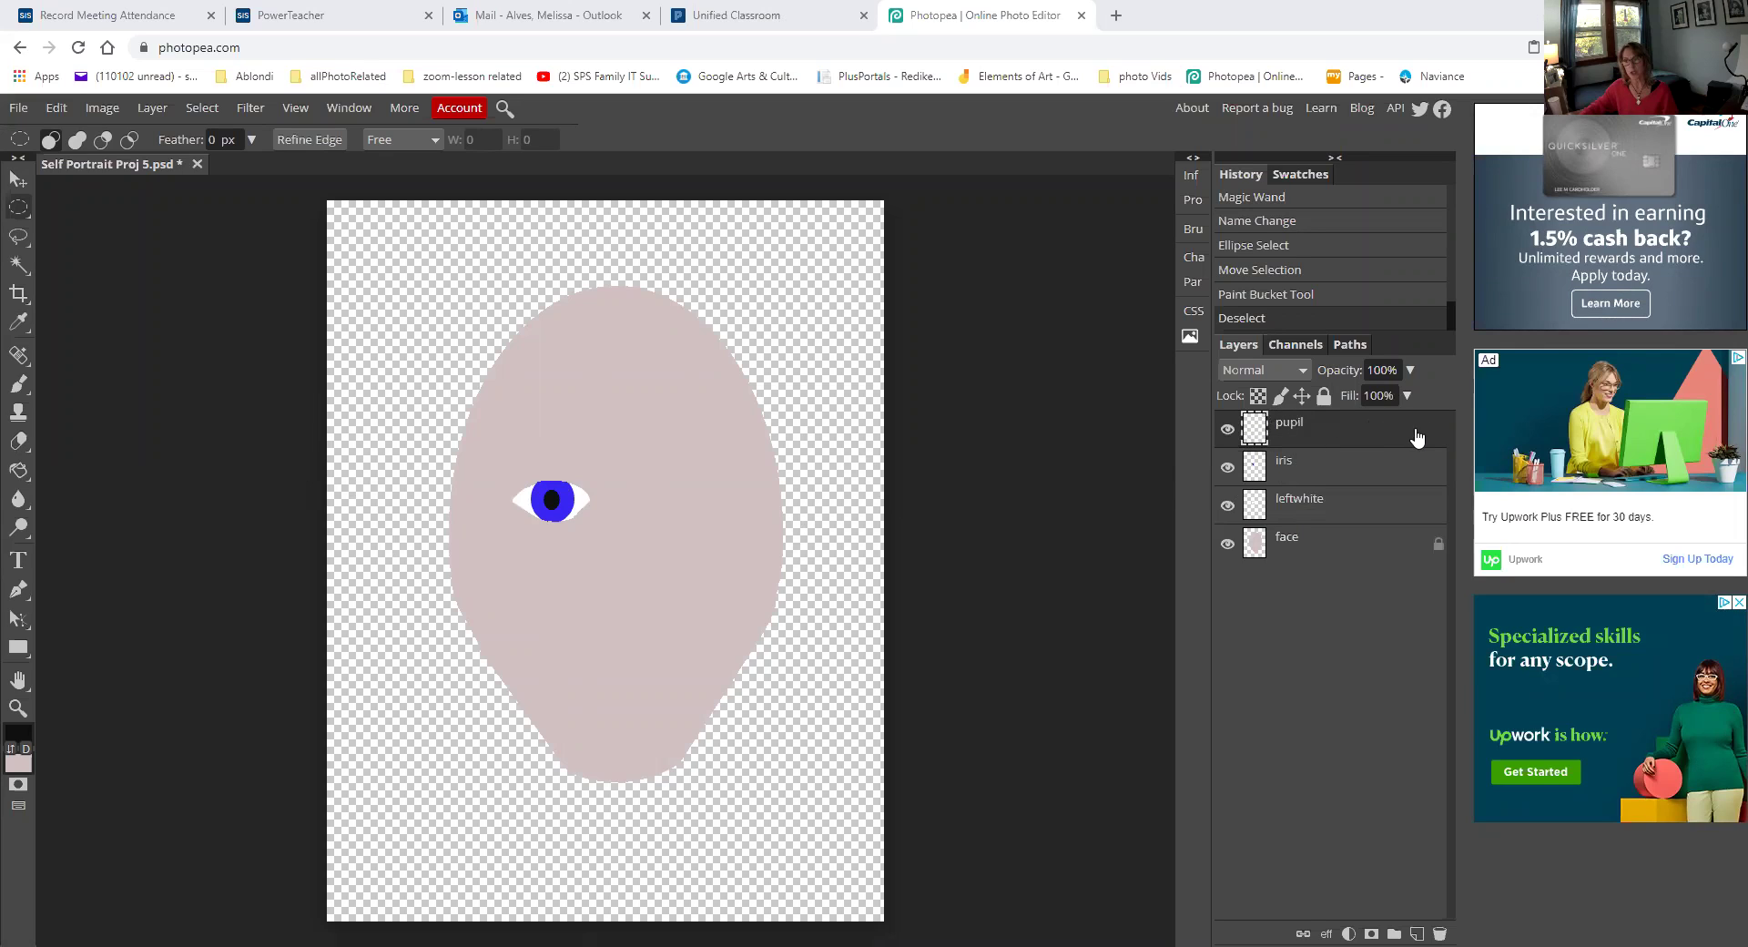
Duplicate the pupil, iris and leftwhite layers together and move the copies across the face as a second eye
left_click(1338, 465)
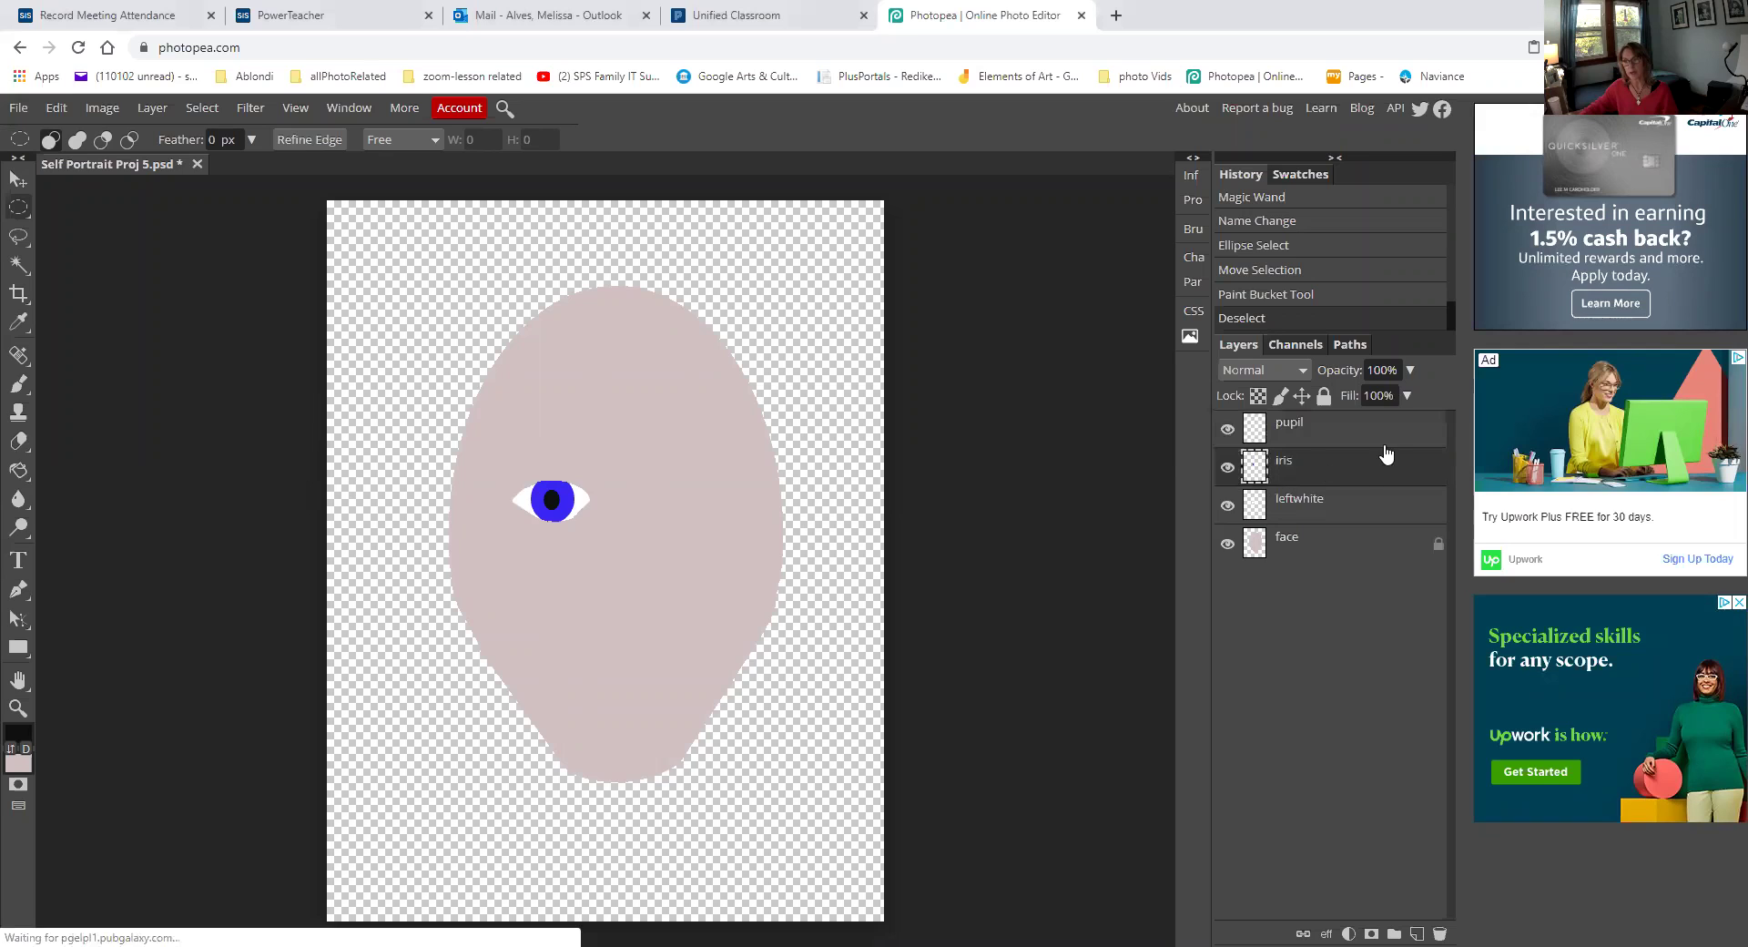
left_click(1287, 434)
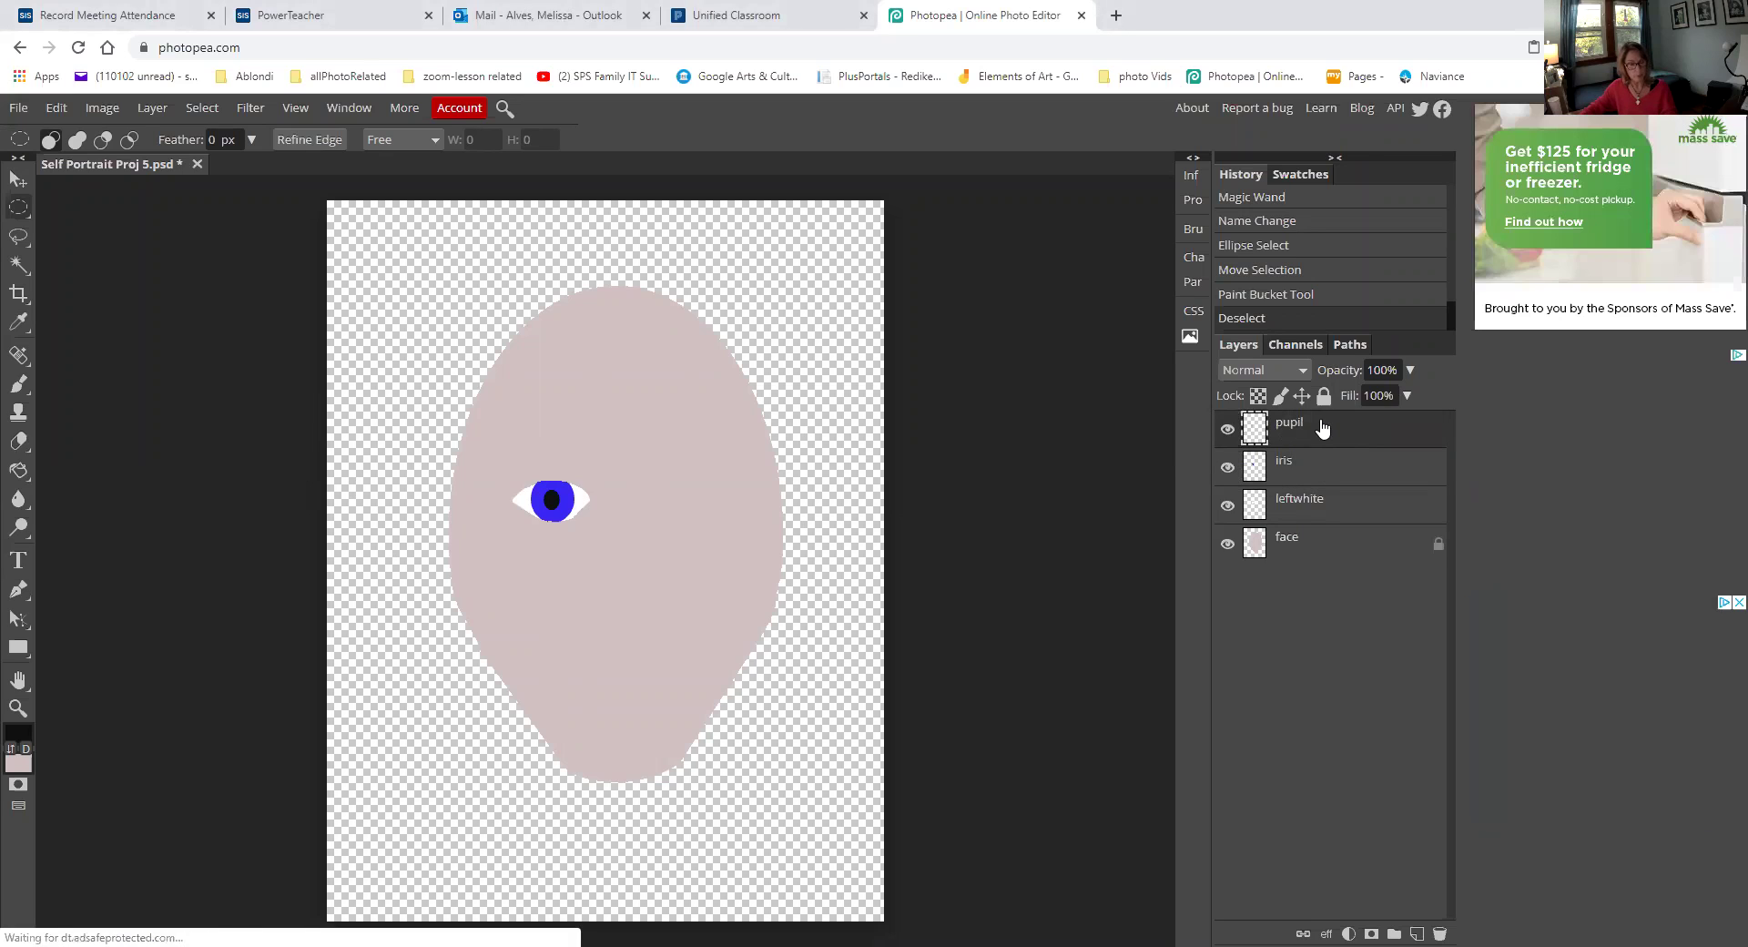
left_click(1320, 508)
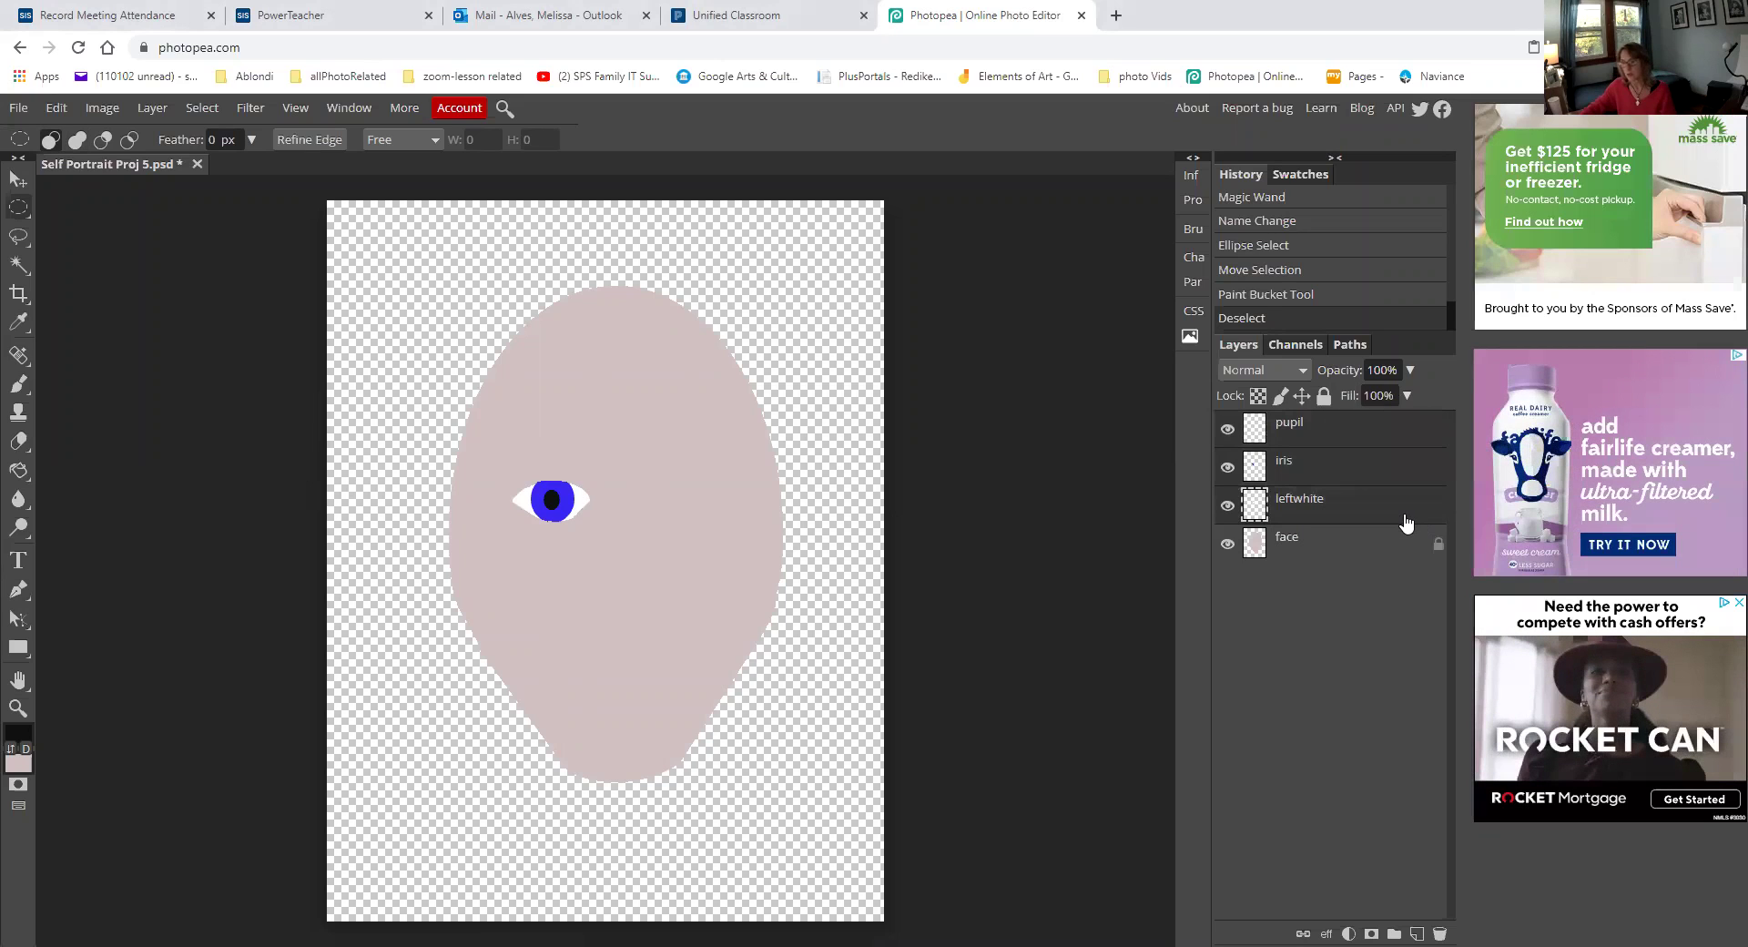
left_click_drag(1407, 522, 1419, 923)
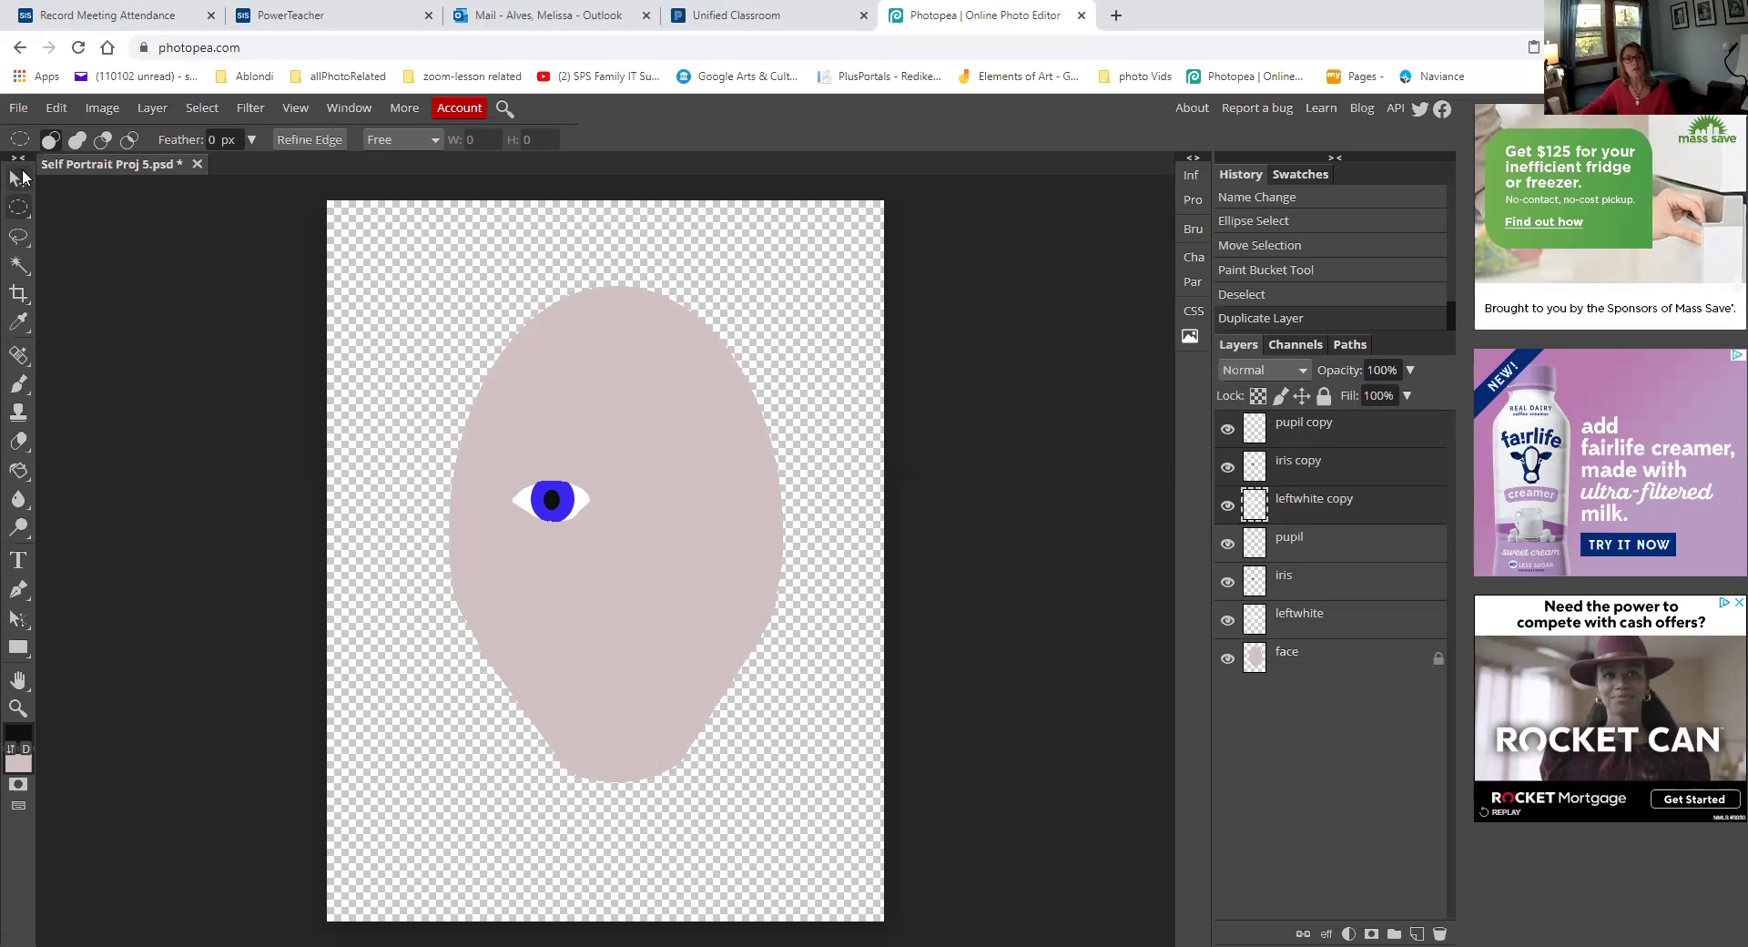
left_click(20, 178)
left_click_drag(584, 512, 694, 512)
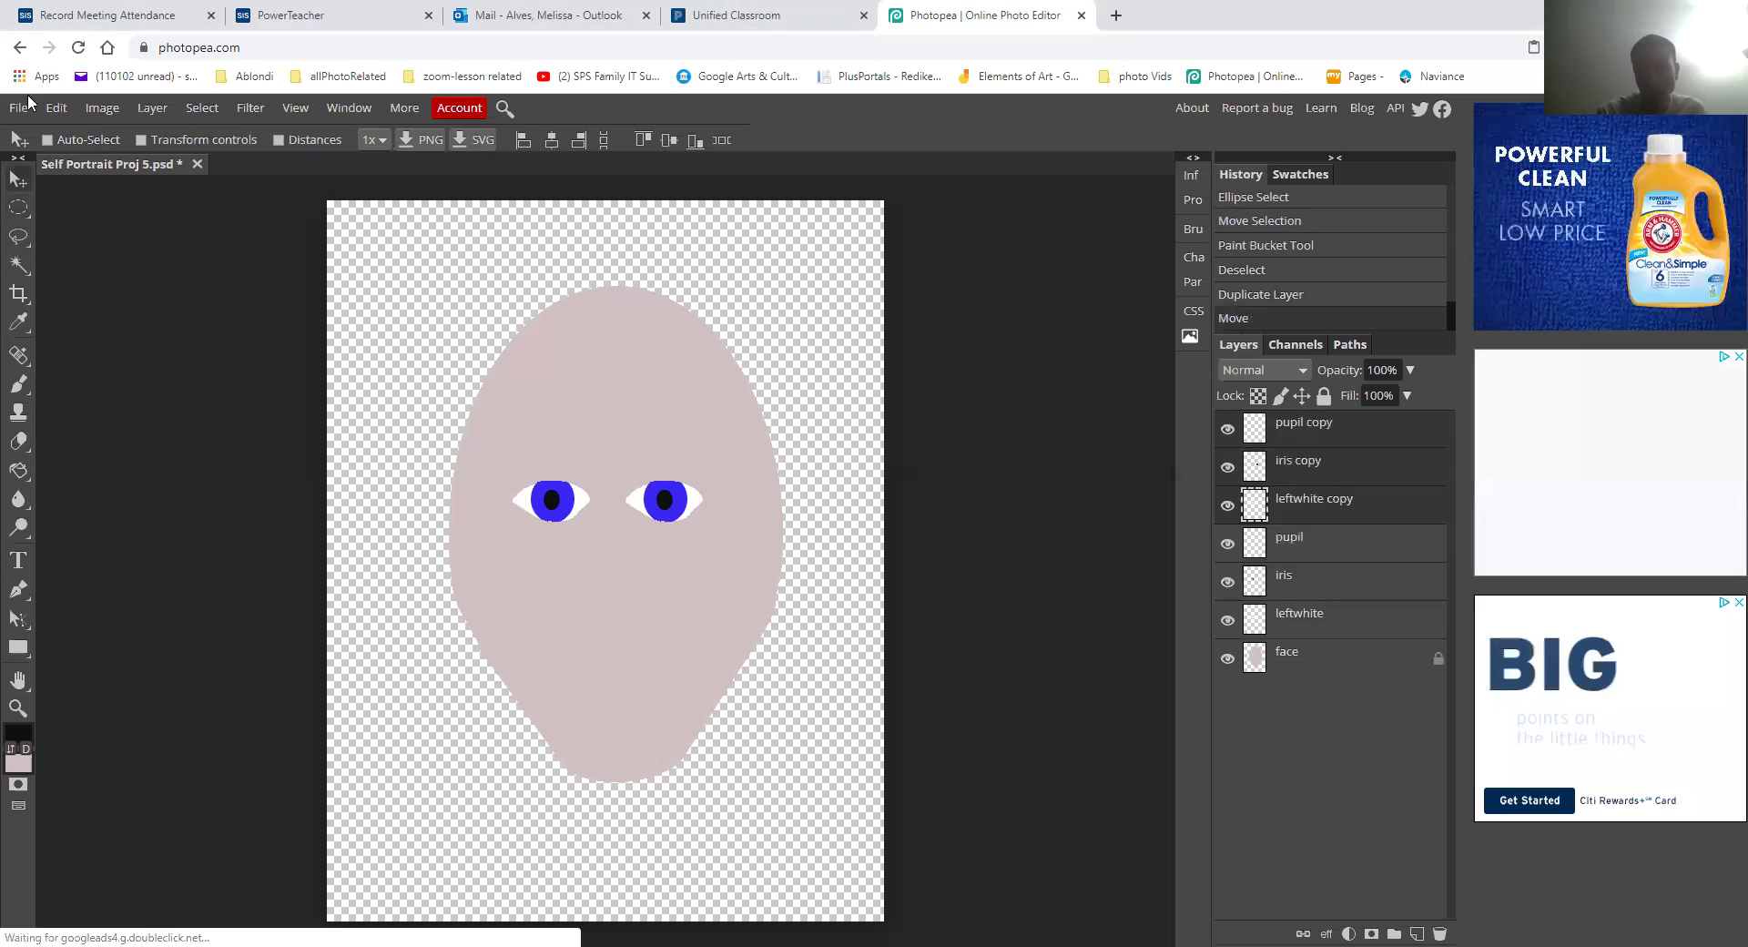
Undo the move and the duplication of the eye layers
left_click(57, 107)
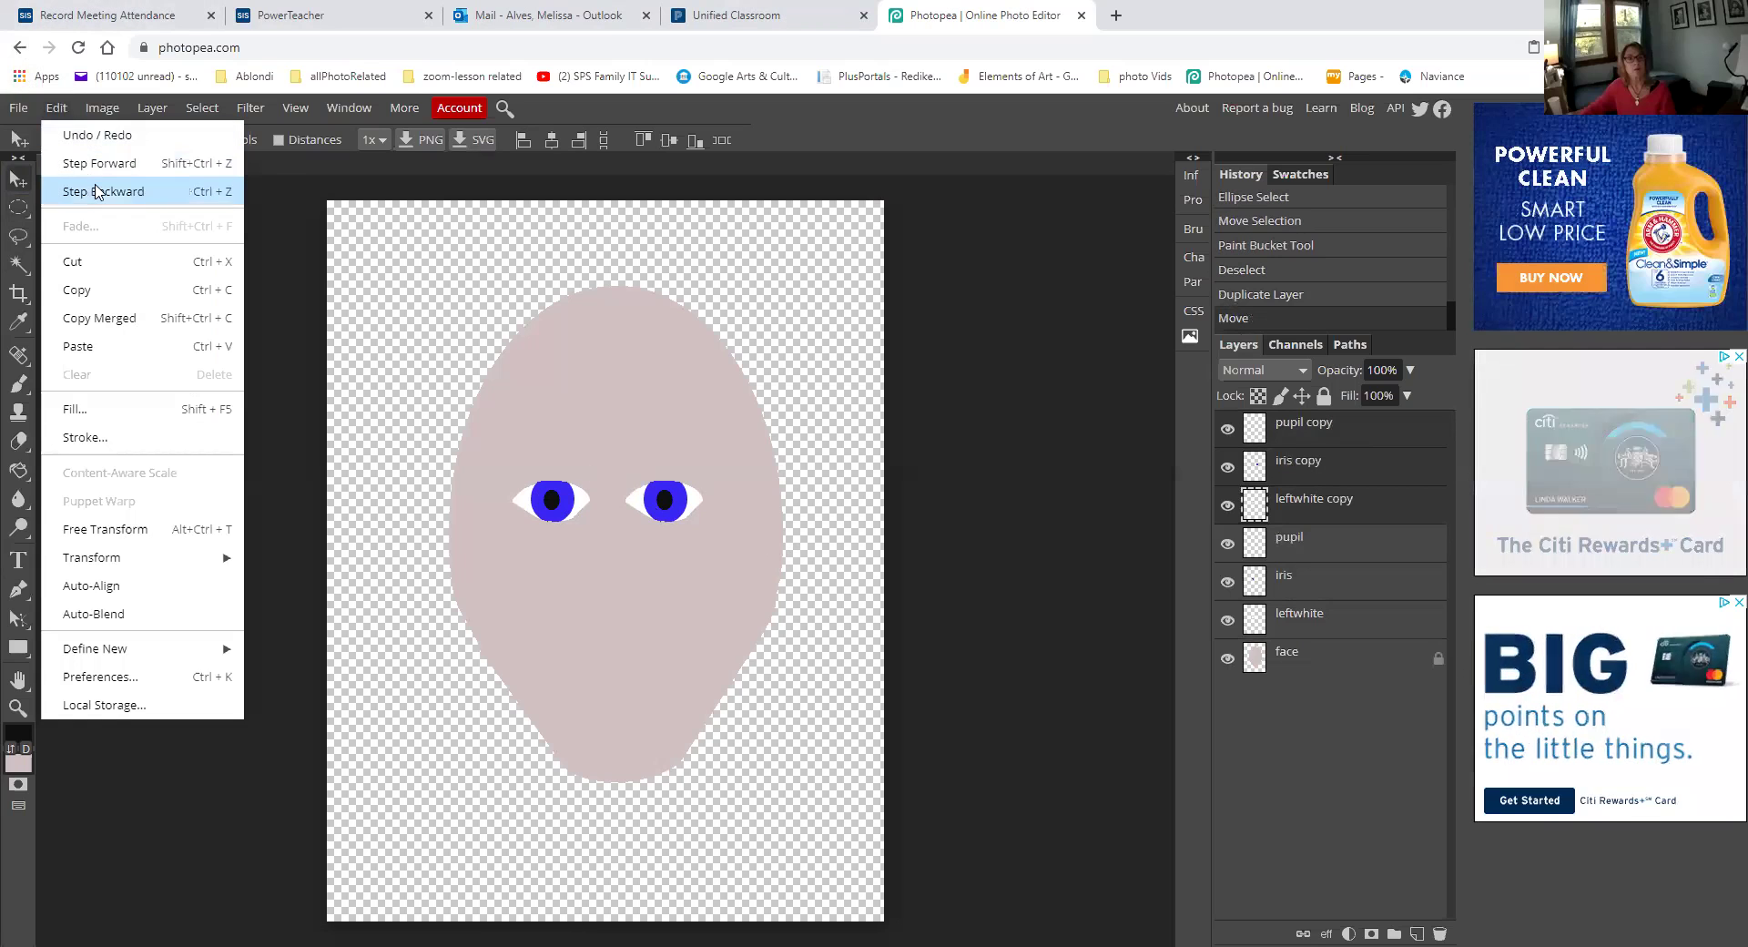
left_click(96, 192)
left_click(57, 108)
left_click(96, 193)
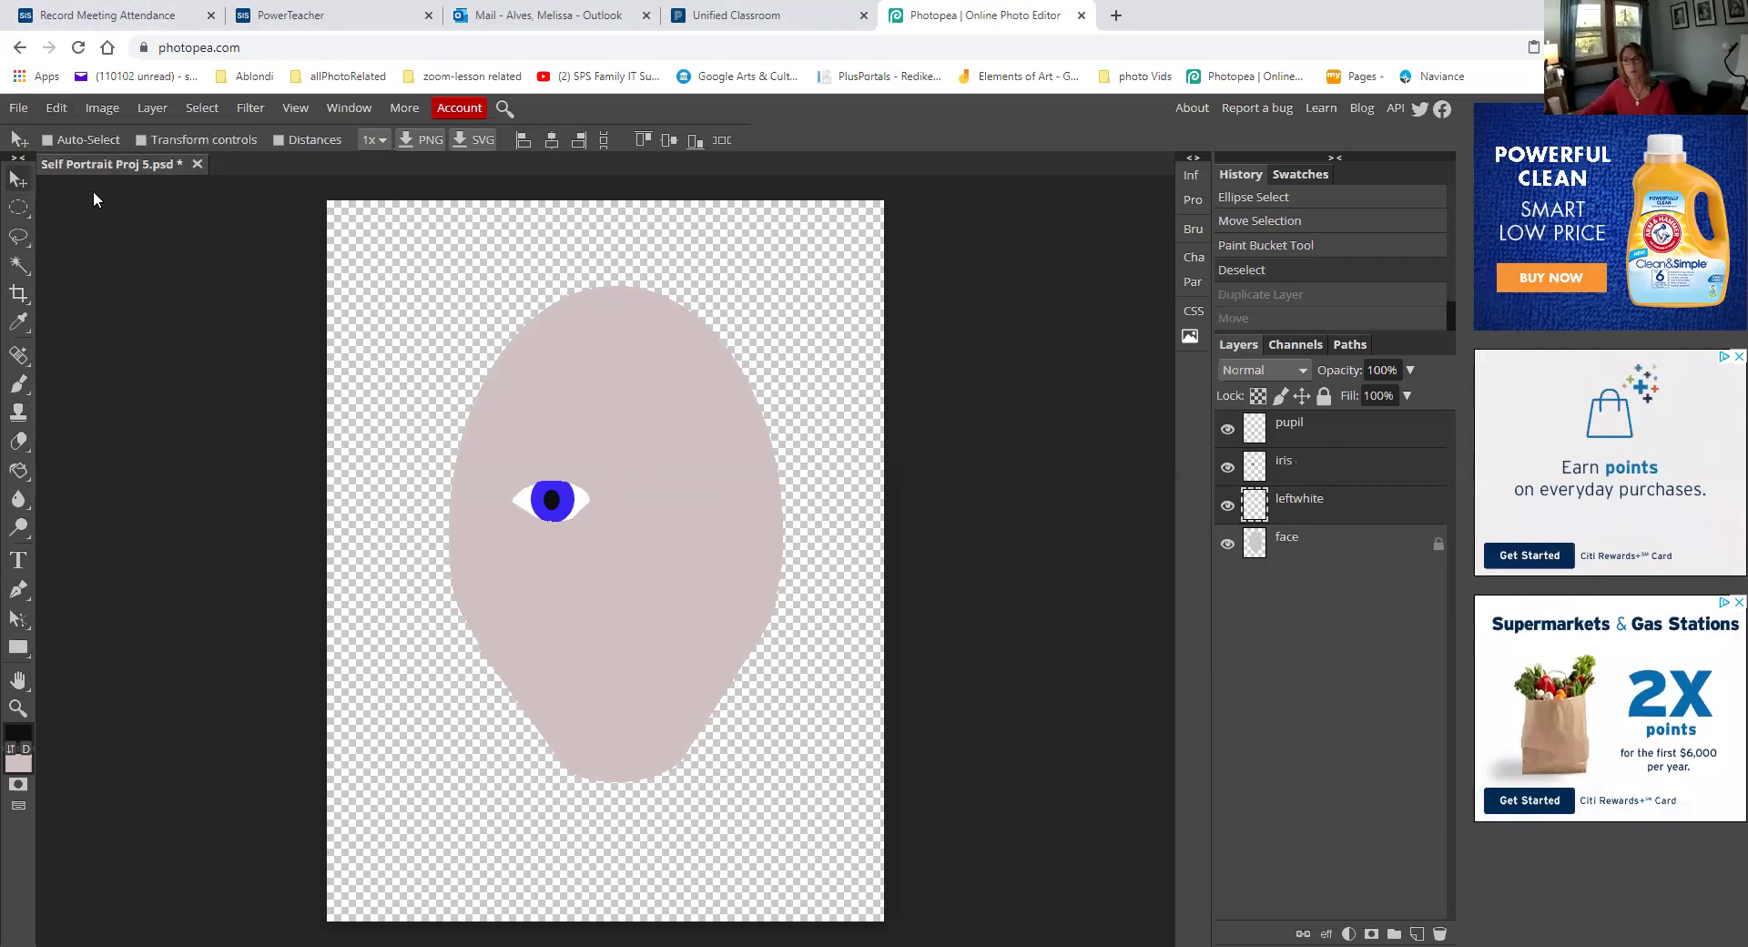
Select the pupil, iris and leftwhite layers together and duplicate them
double_click(1283, 460)
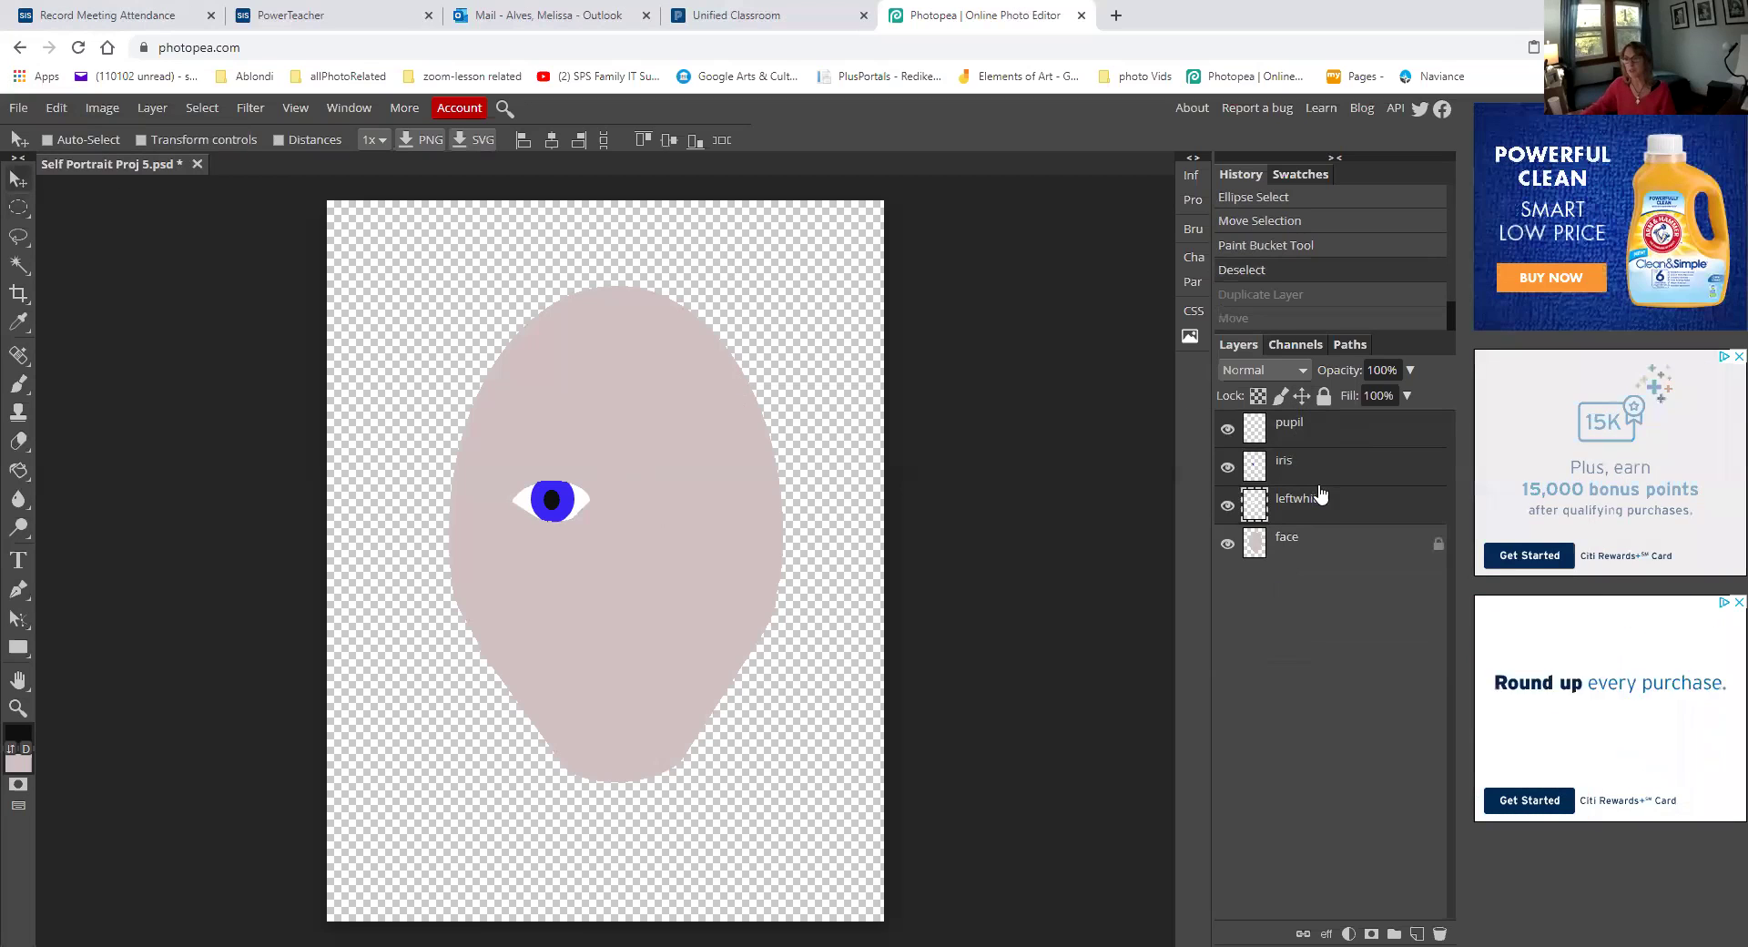
left_click(1331, 428)
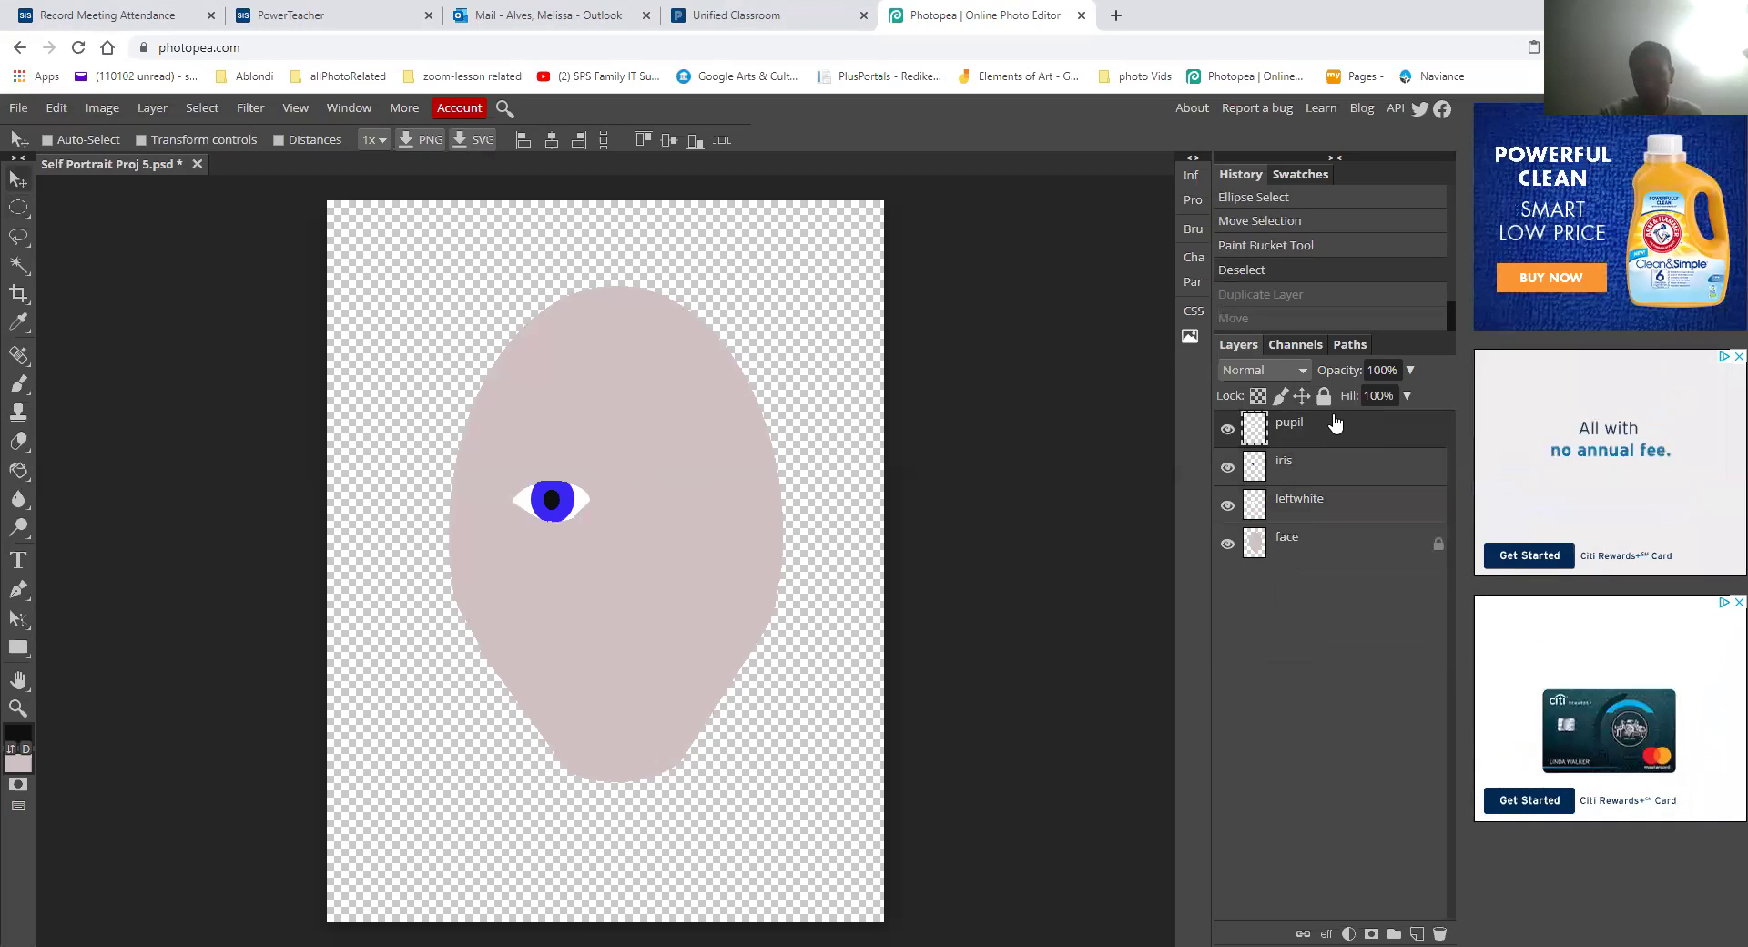
left_click(1338, 504)
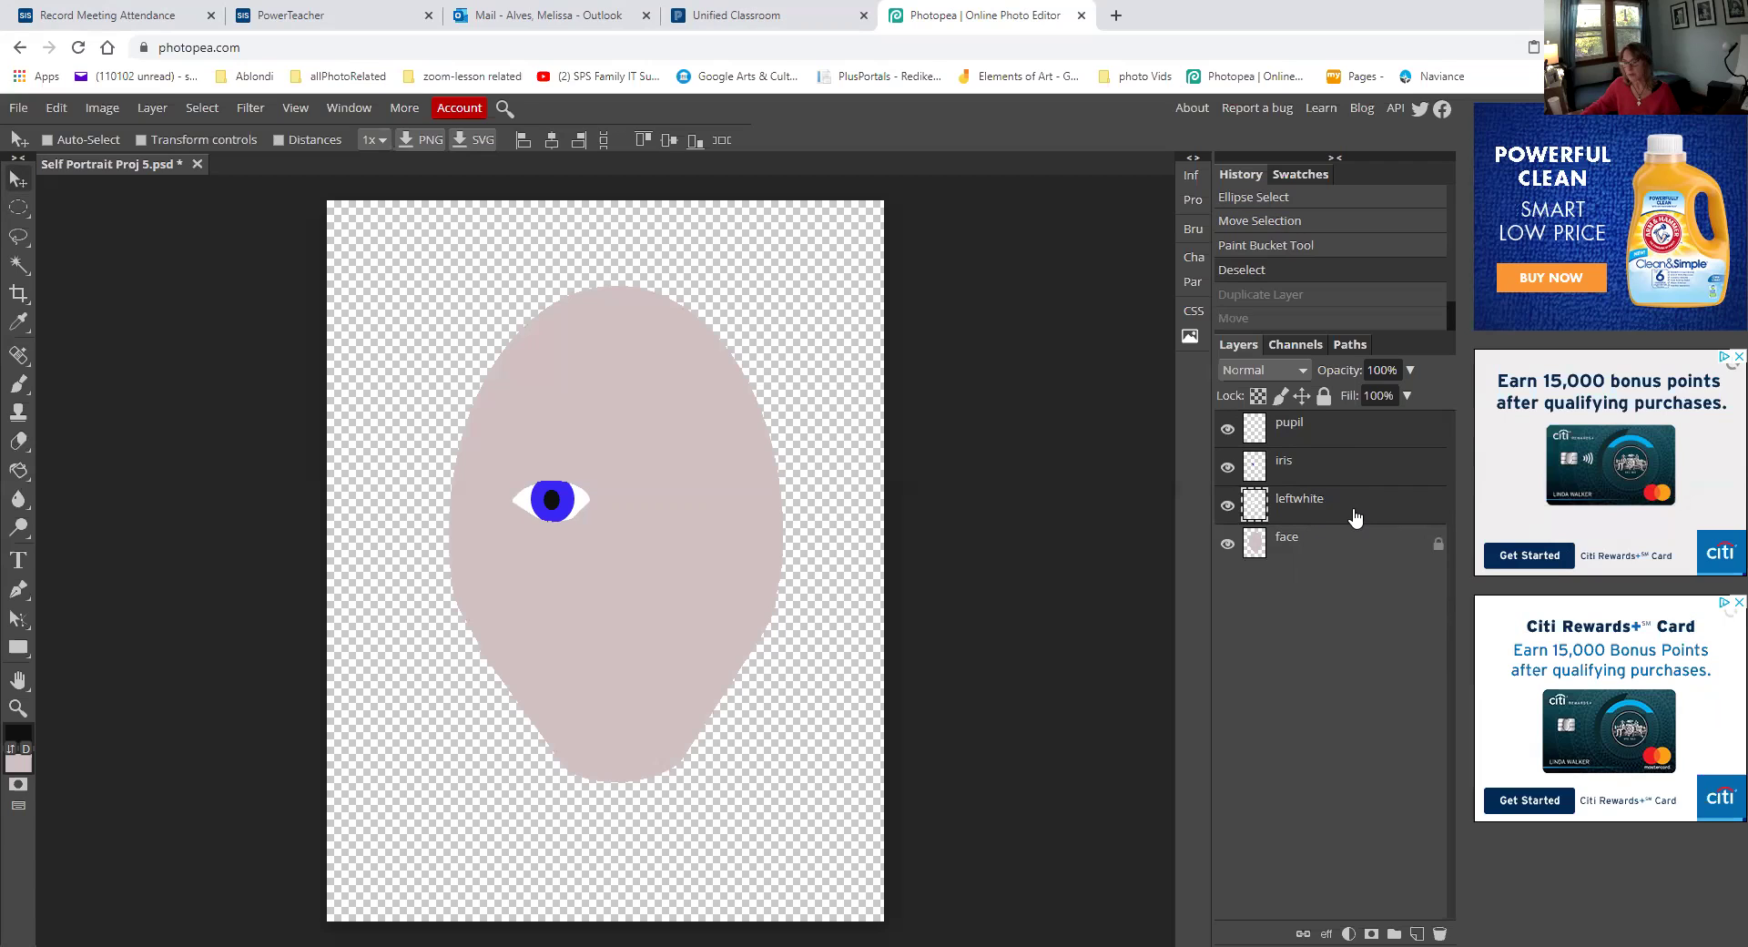
left_click_drag(1354, 517, 1416, 933)
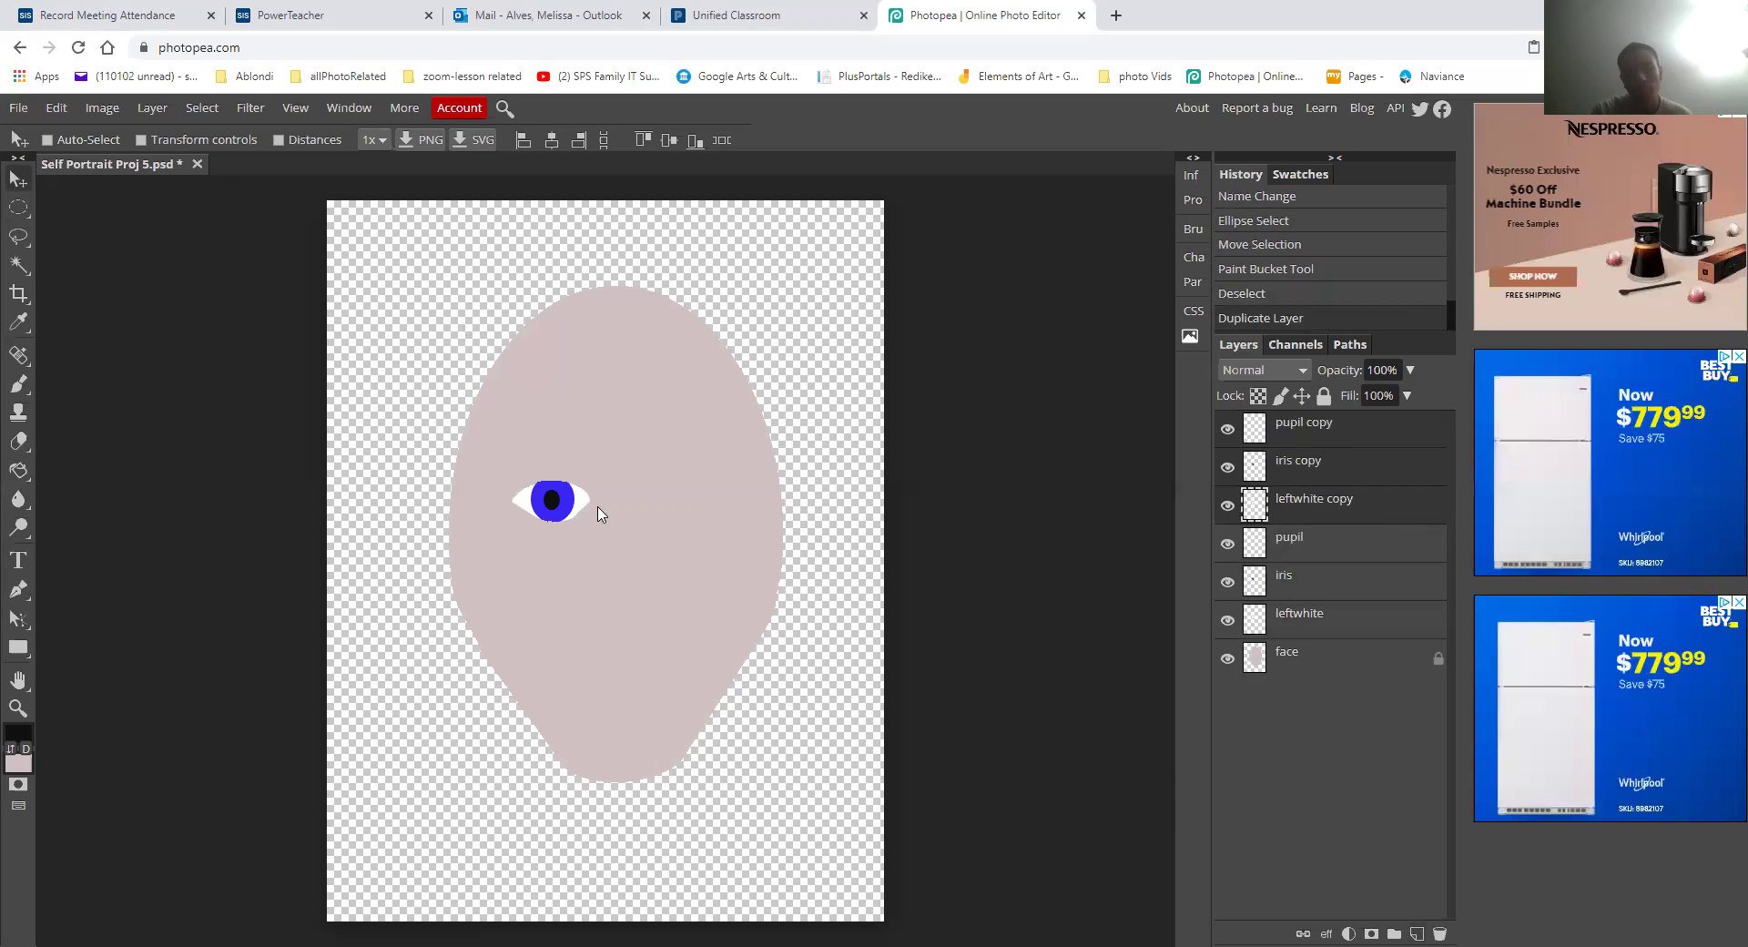
Shift the three copied eye layers straight across the face so they form a second eye level with the original
mouse_move(589, 507)
left_mouse_down()
mouse_move(676, 509)
mouse_move(559, 512)
left_mouse_up()
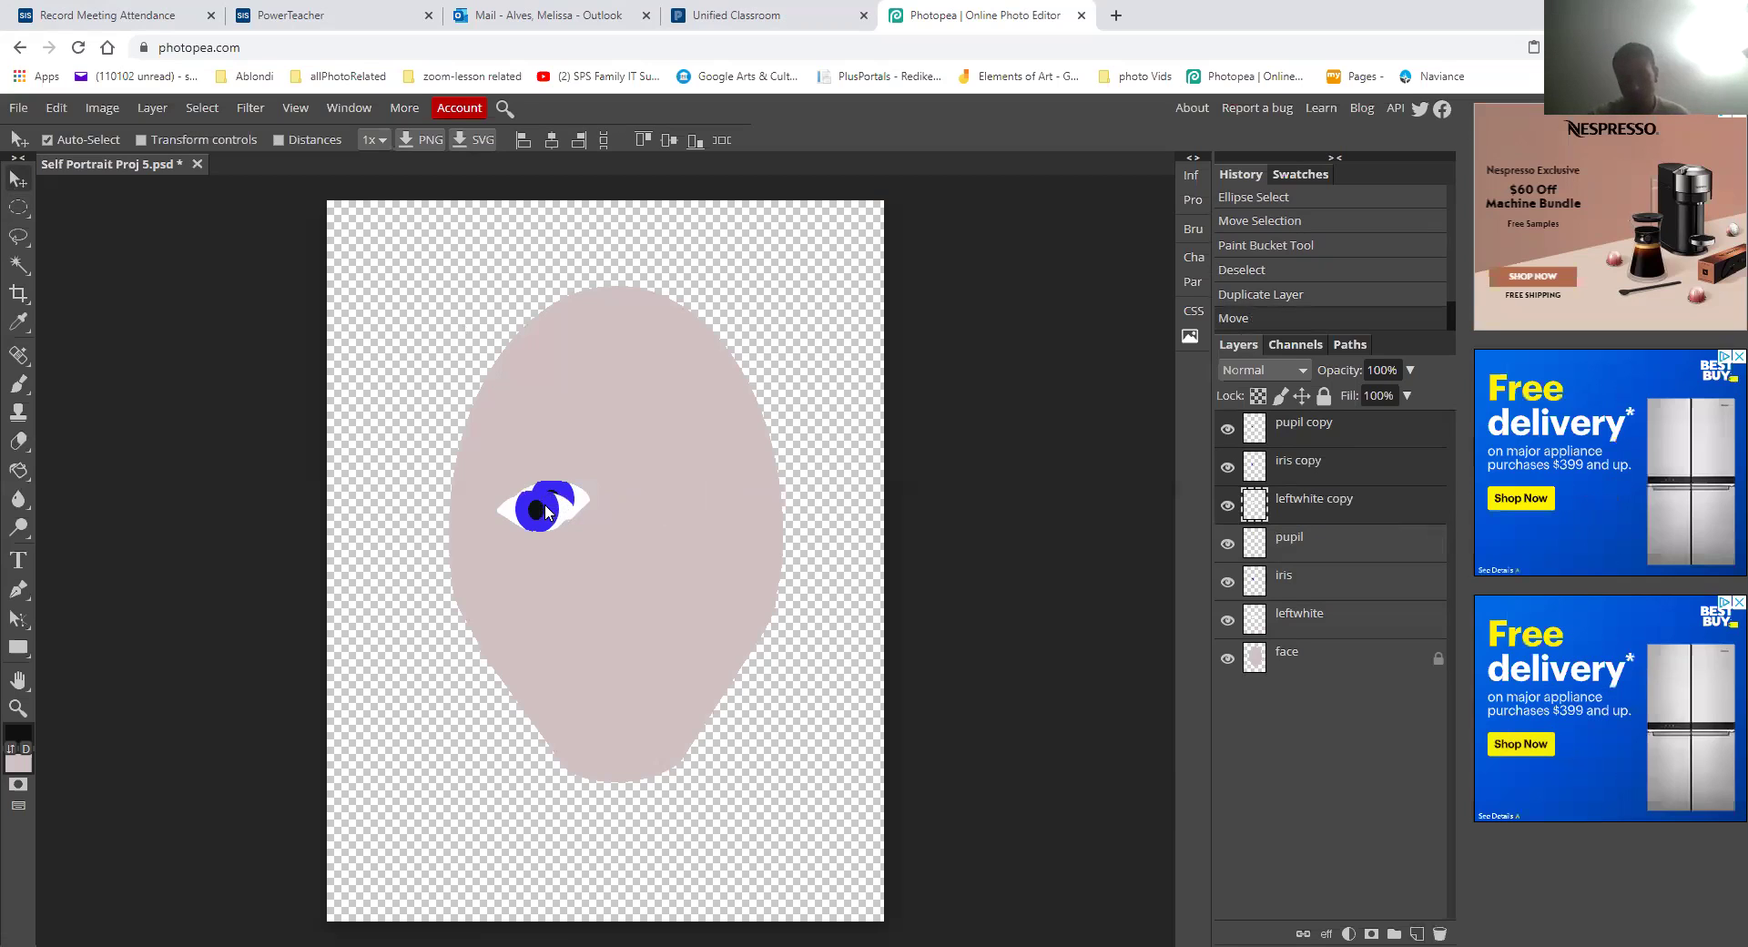
key("ctrl+z")
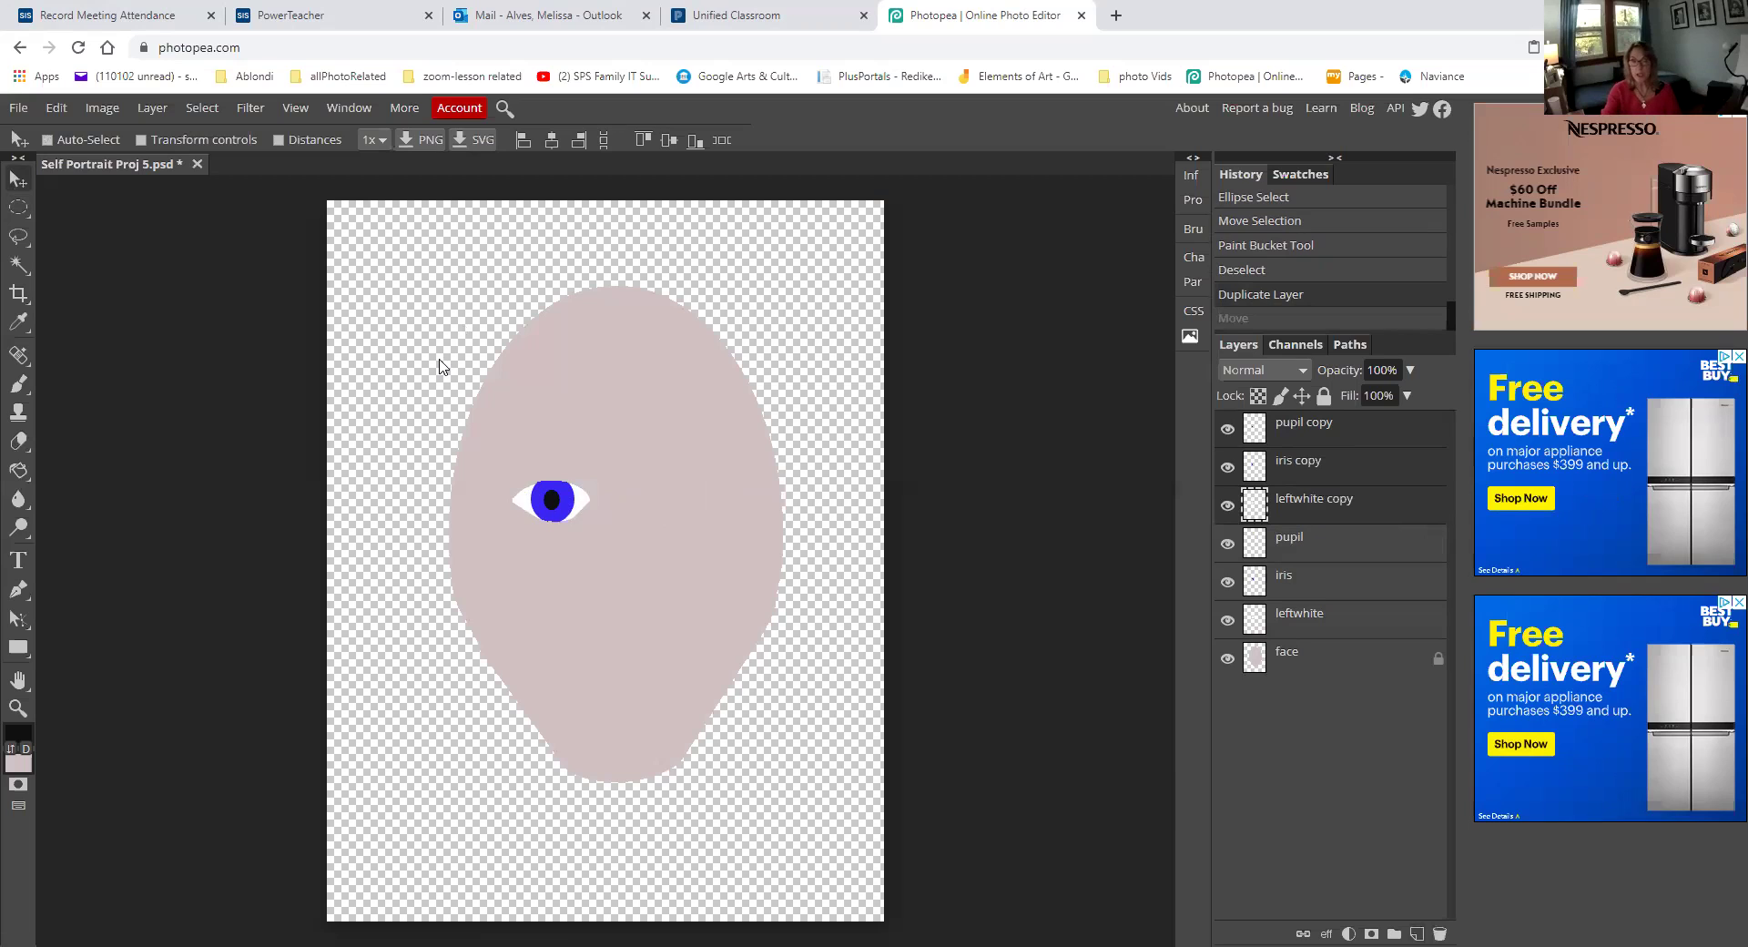
key("ctrl+shift+z")
key("shift+Right")
key("shift+Right")
key("shift+Right")
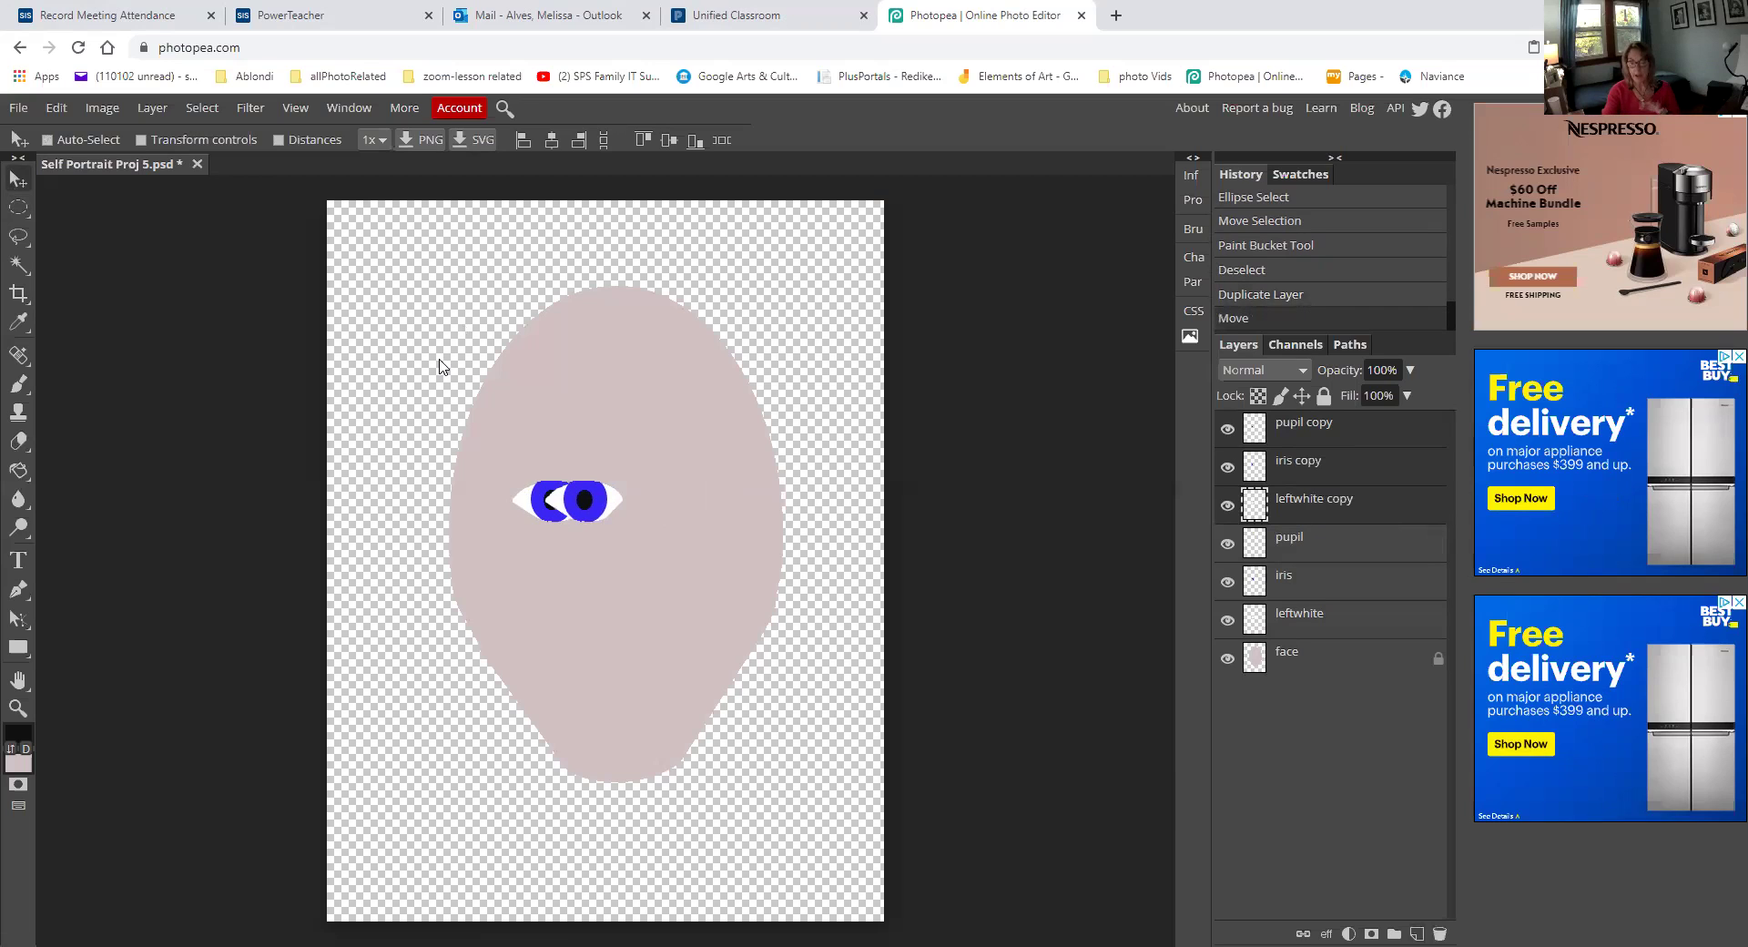
key("shift+Right")
key("shift+Right")
key("shift+Right")
key("shift+Right")
key("shift+Right")
key("shift+Right")
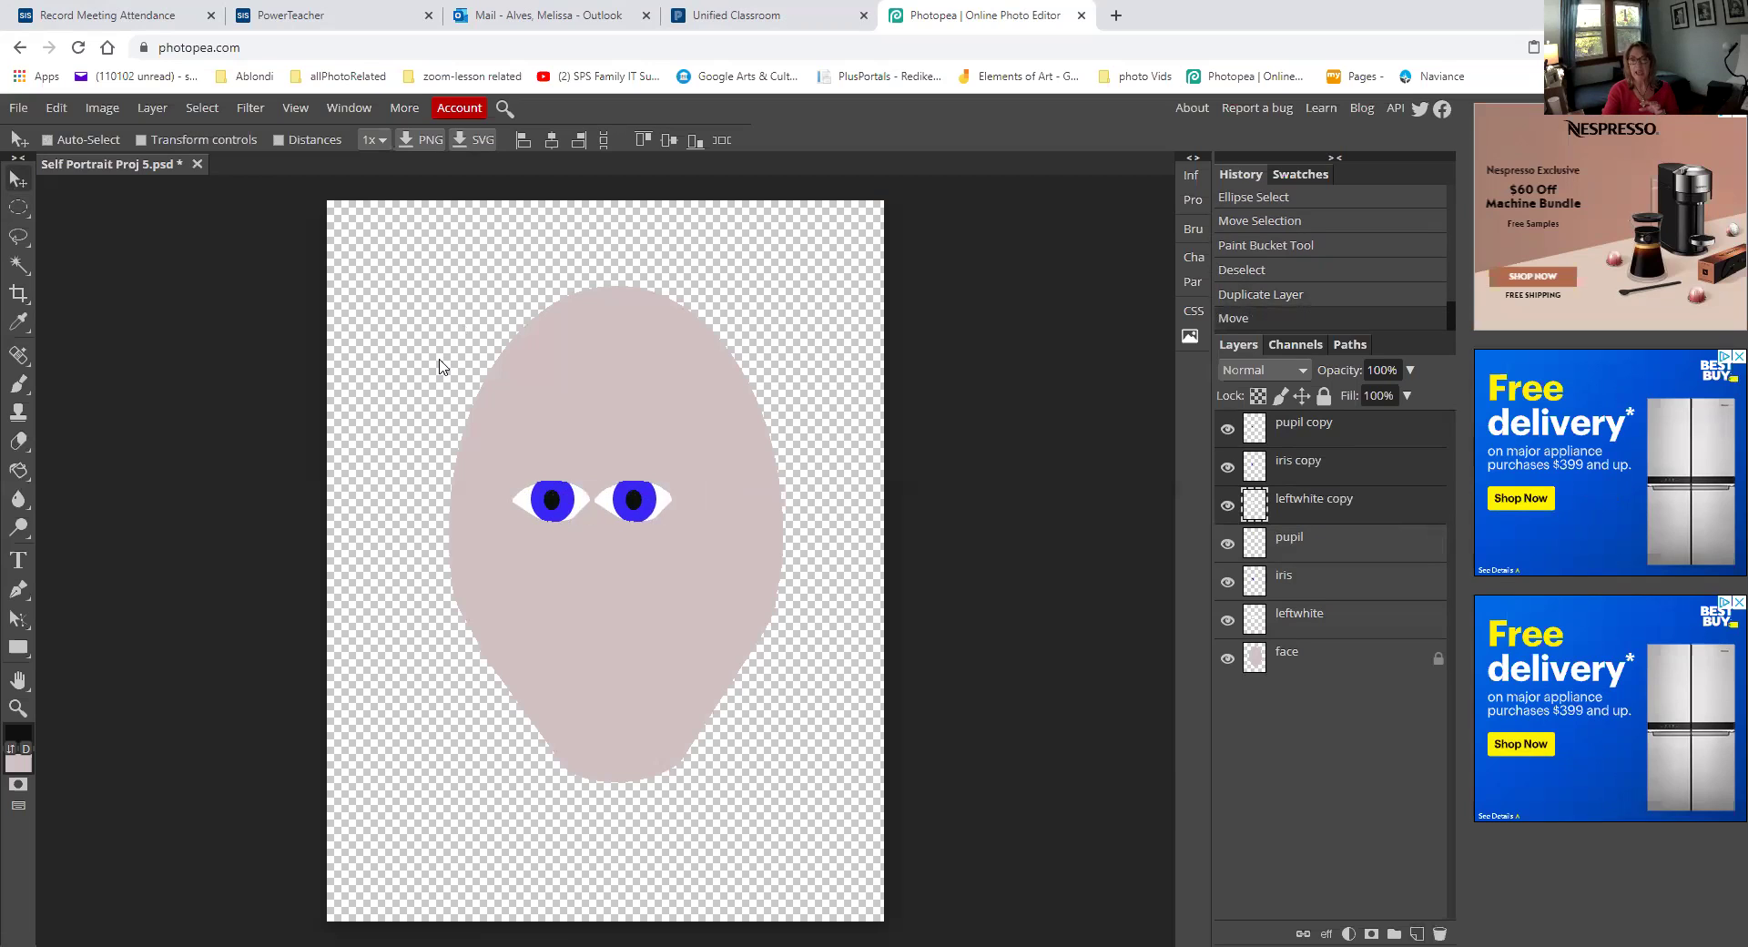
key("shift+Right")
key("shift+Right")
key("shift+Right")
key("shift+Right")
key("shift+Right")
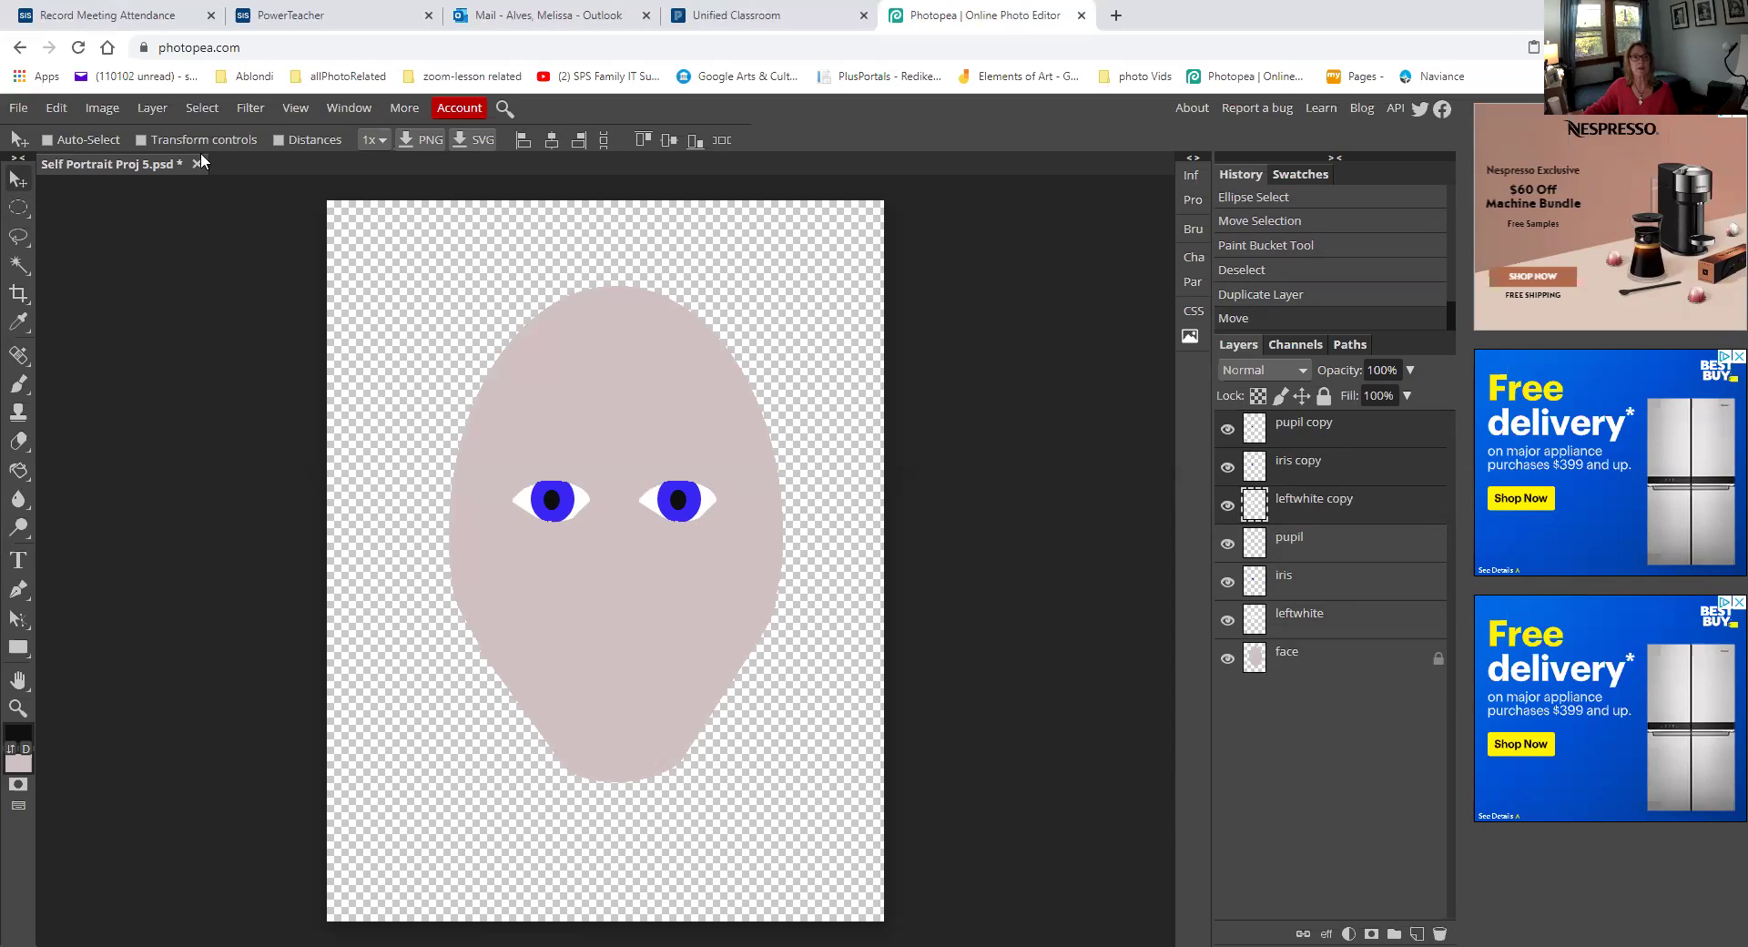
Flip the copied eye layers horizontally and move them back onto the face opposite the original eye
left_click(57, 107)
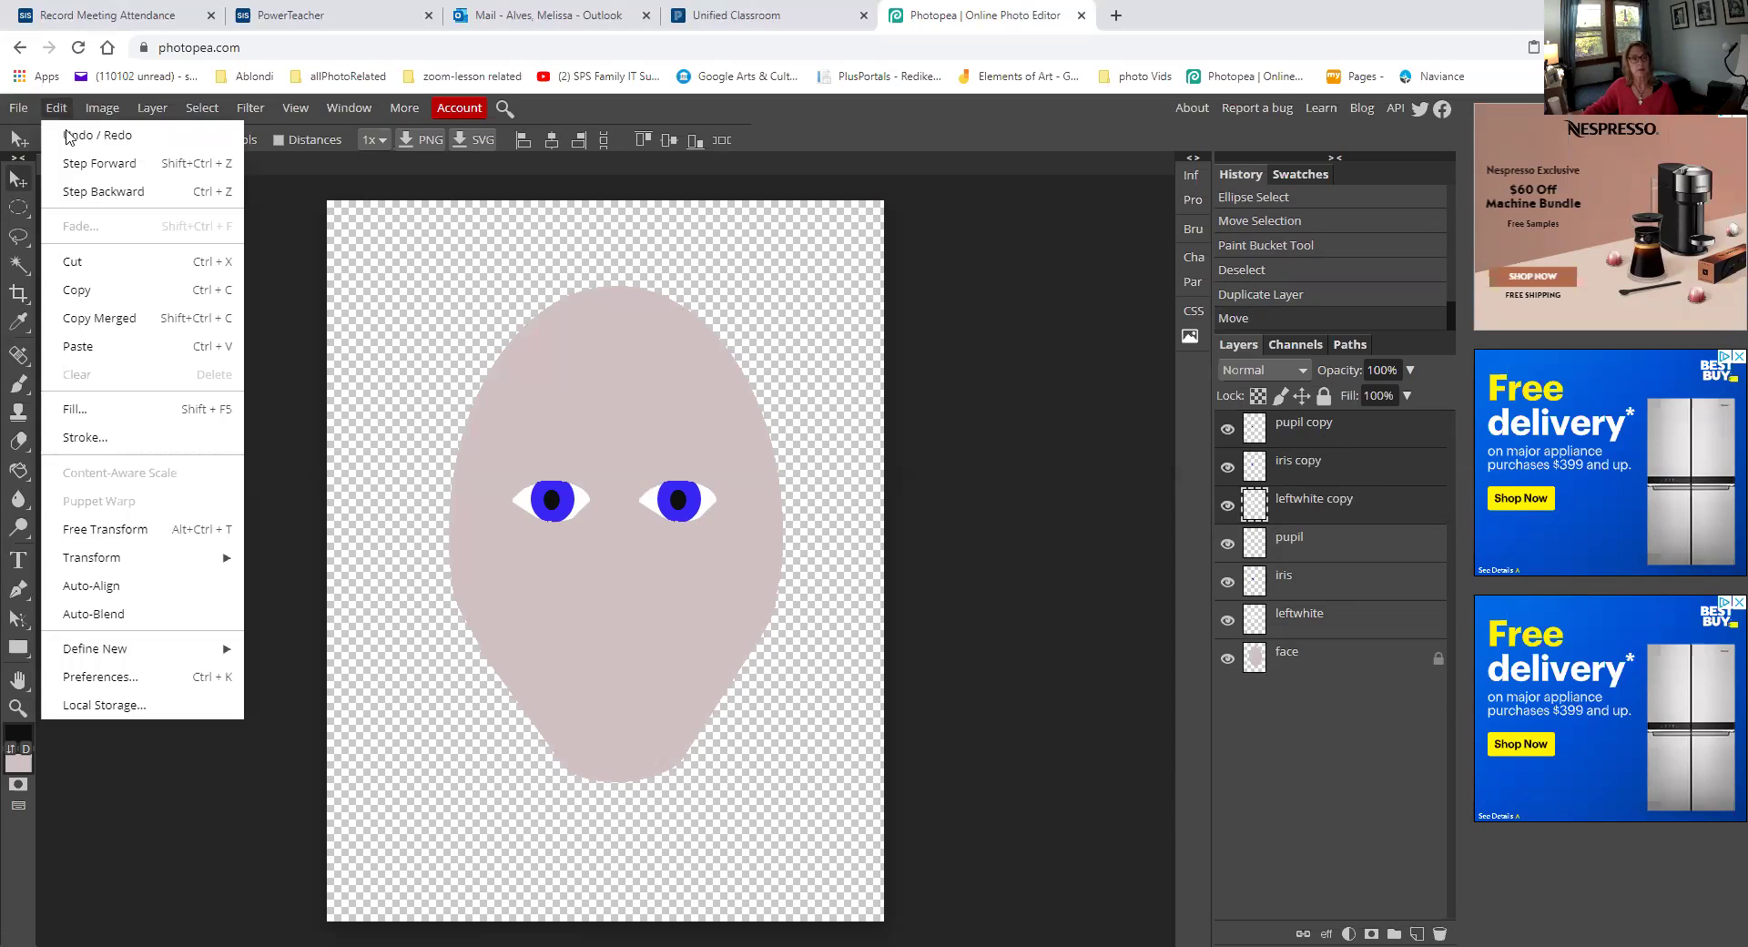
mouse_move(124, 560)
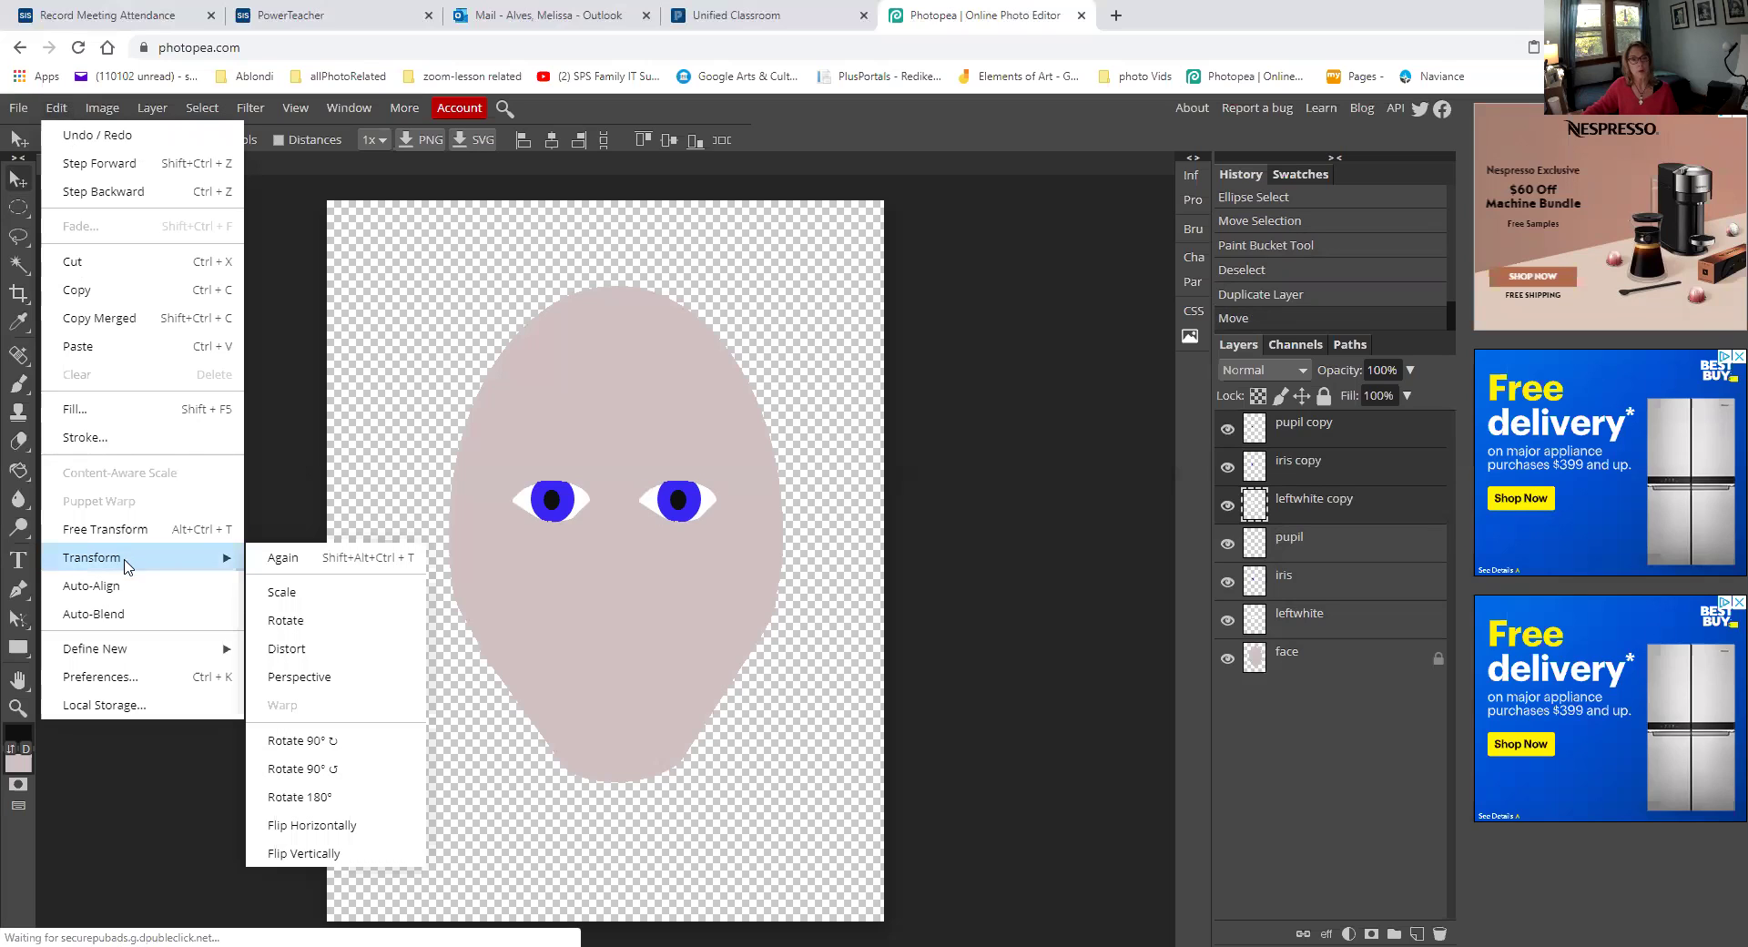
left_click(320, 833)
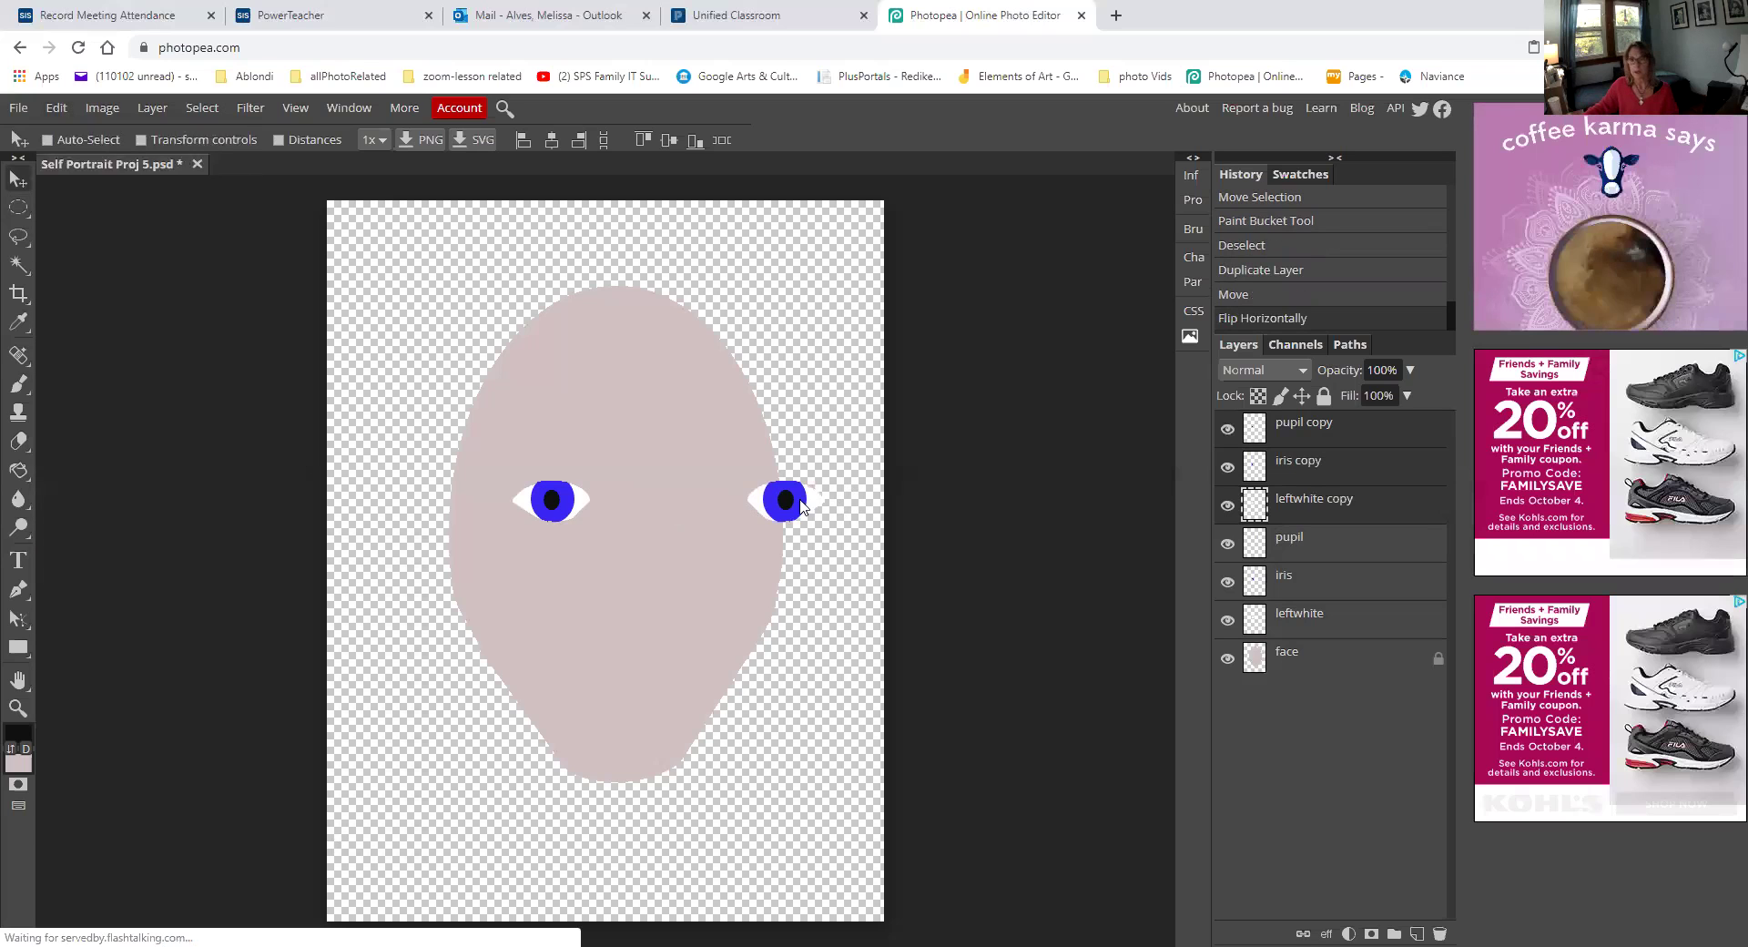
left_click_drag(774, 500, 694, 508)
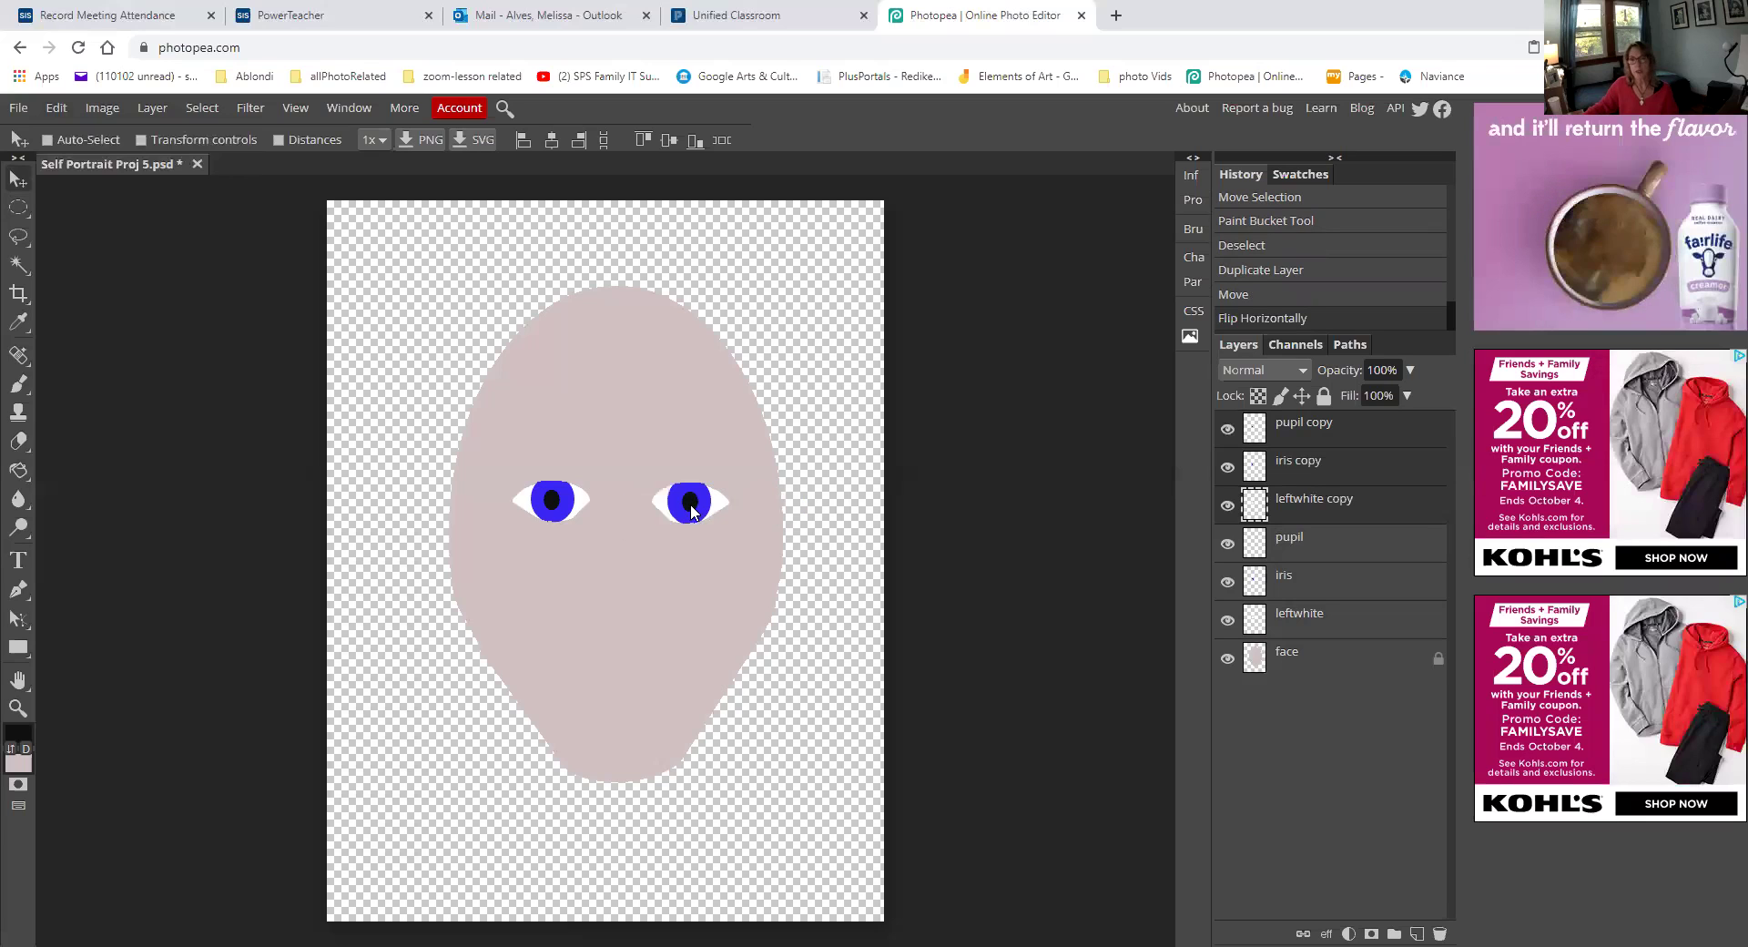
left_click(643, 516)
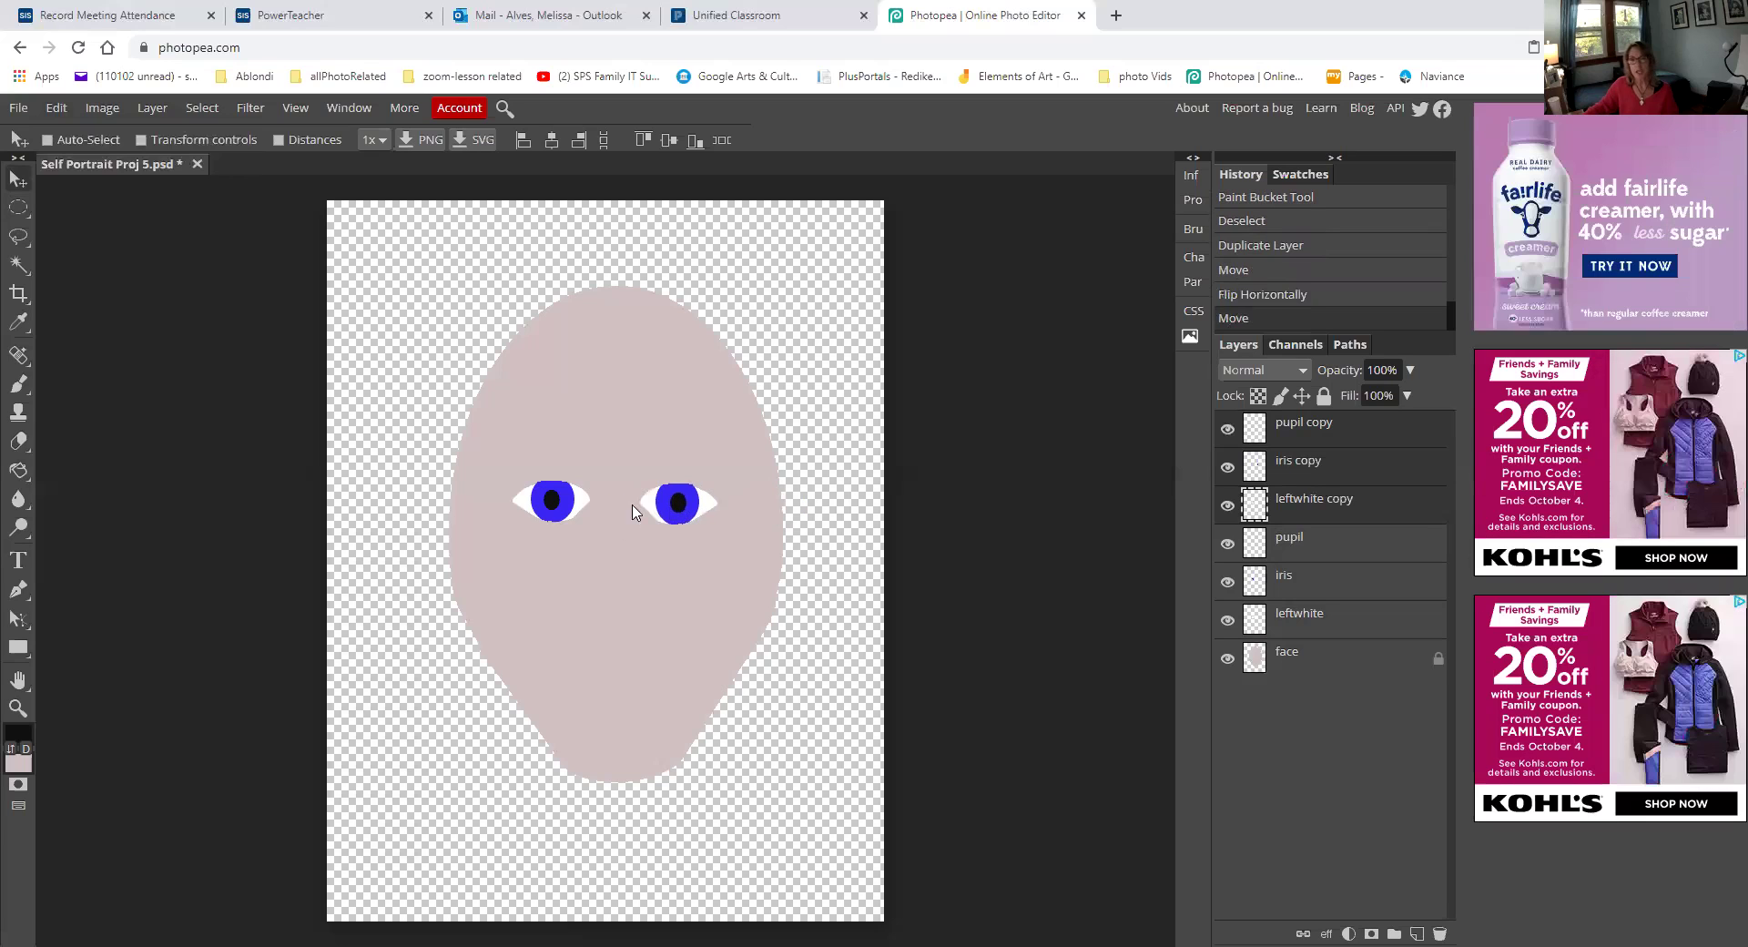